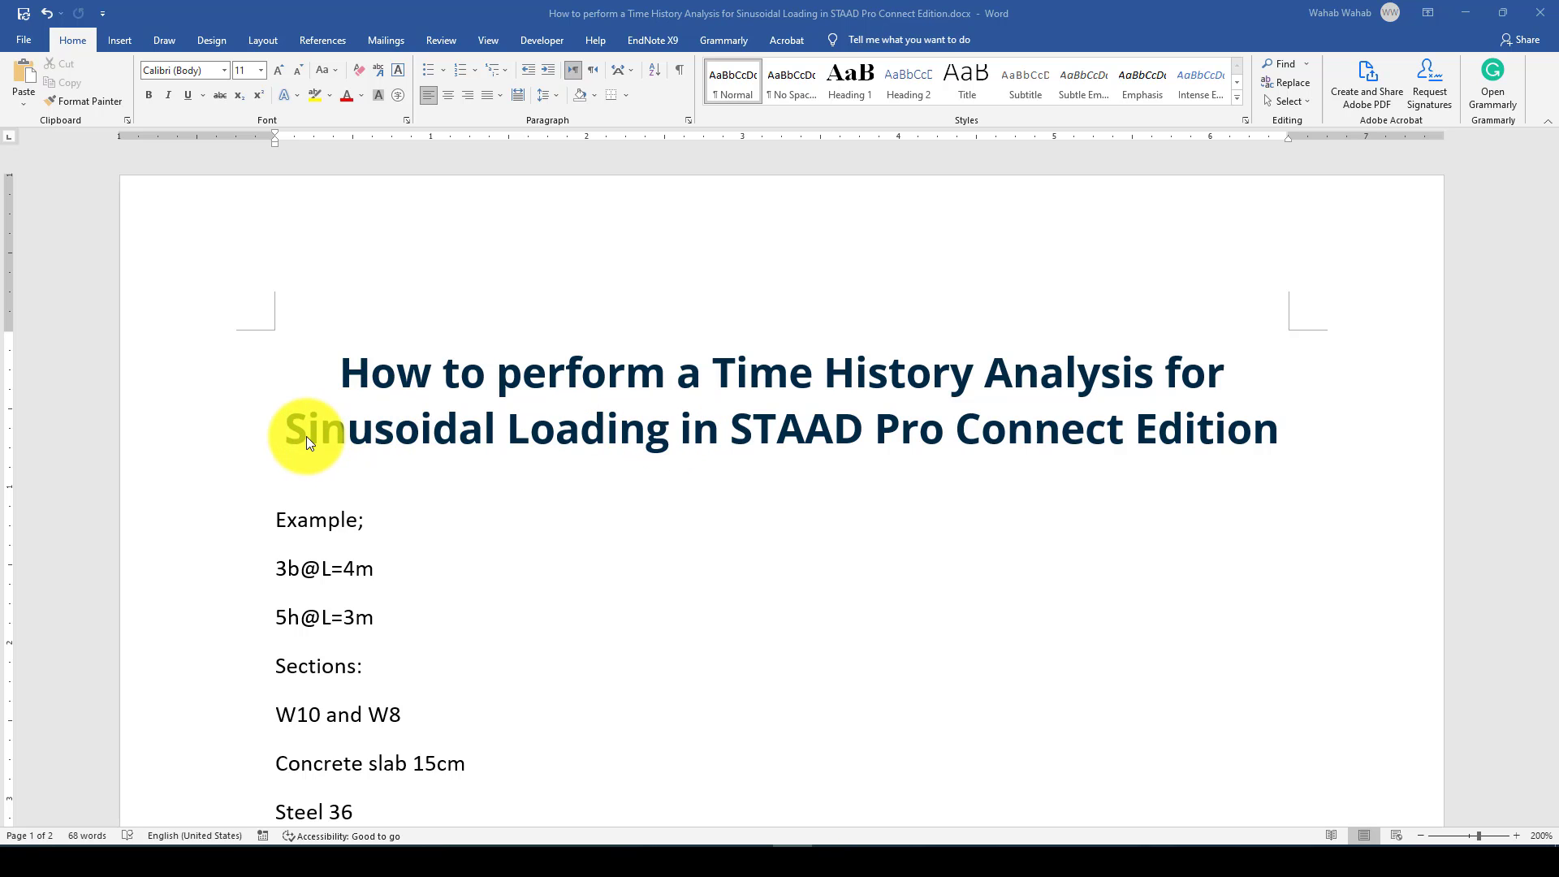
{"action": "scroll", "coordinate": [749, 499], "scroll_direction": "down", "scroll_amount": 2}
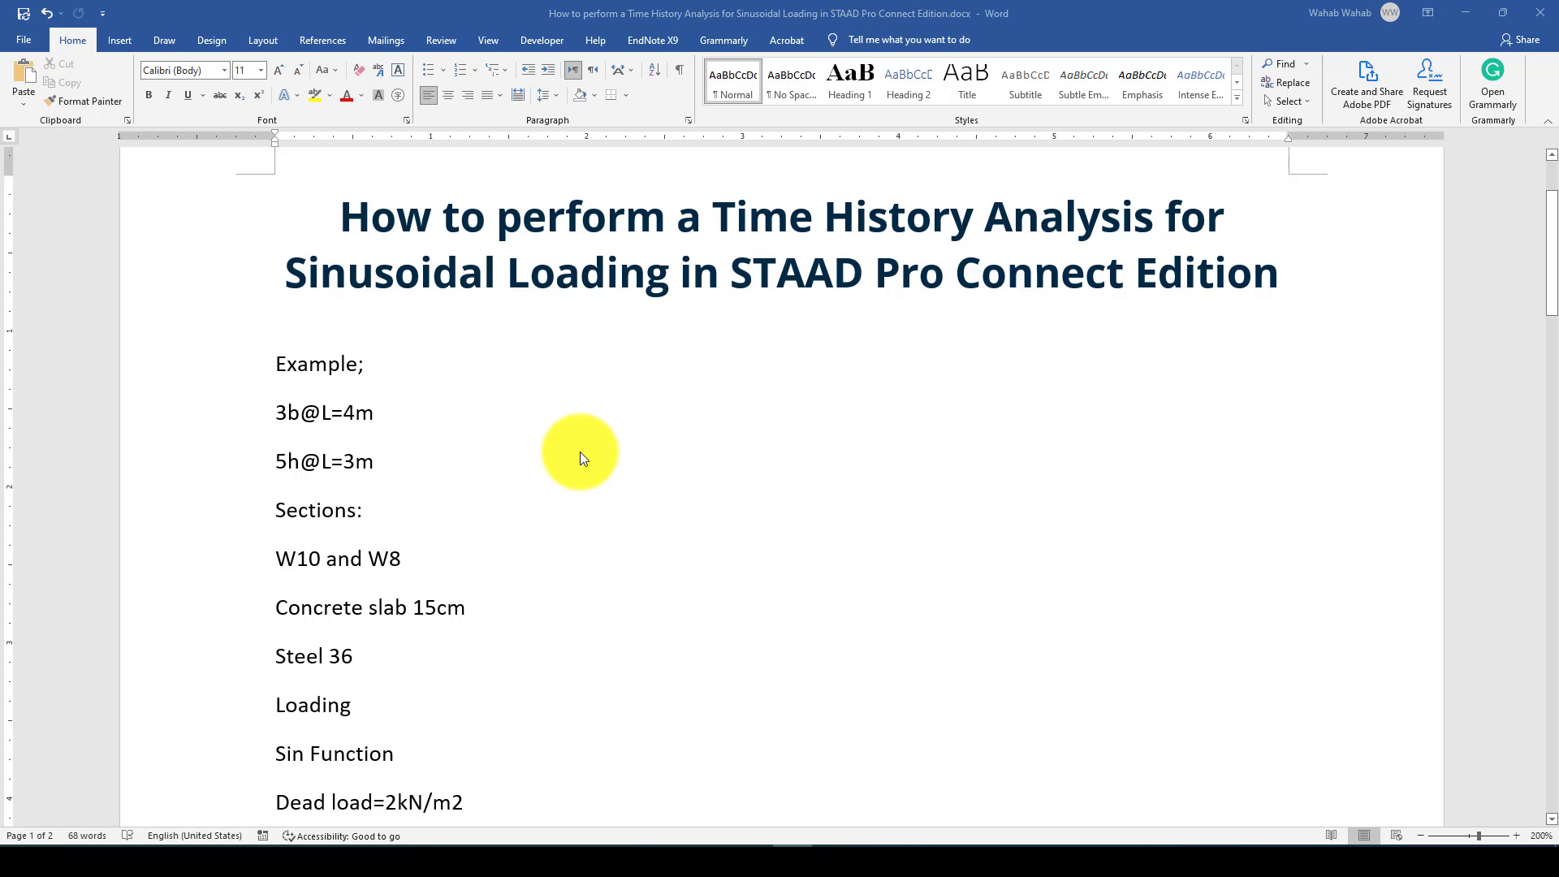
{"action": "scroll", "coordinate": [581, 452], "scroll_direction": "down", "scroll_amount": 1}
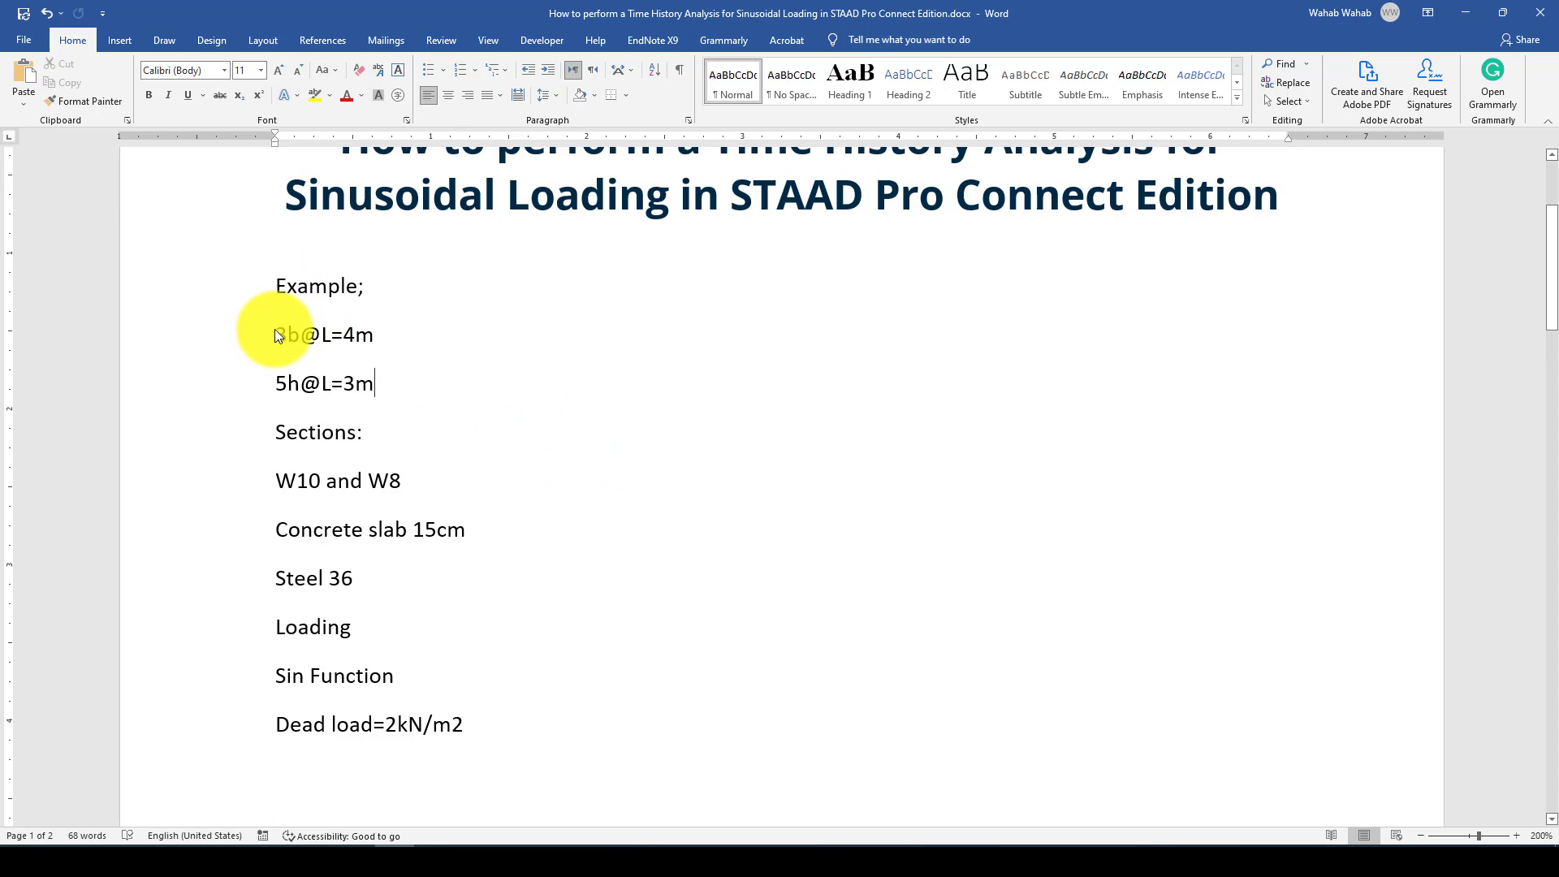
Review the brief: 3 bays at 4 m, 5 storeys at 3 m, W10/W8 sections, Steel 36, sine loading
{"action": "left_click_drag", "start_coordinate": [276, 335], "coordinate": [378, 336]}
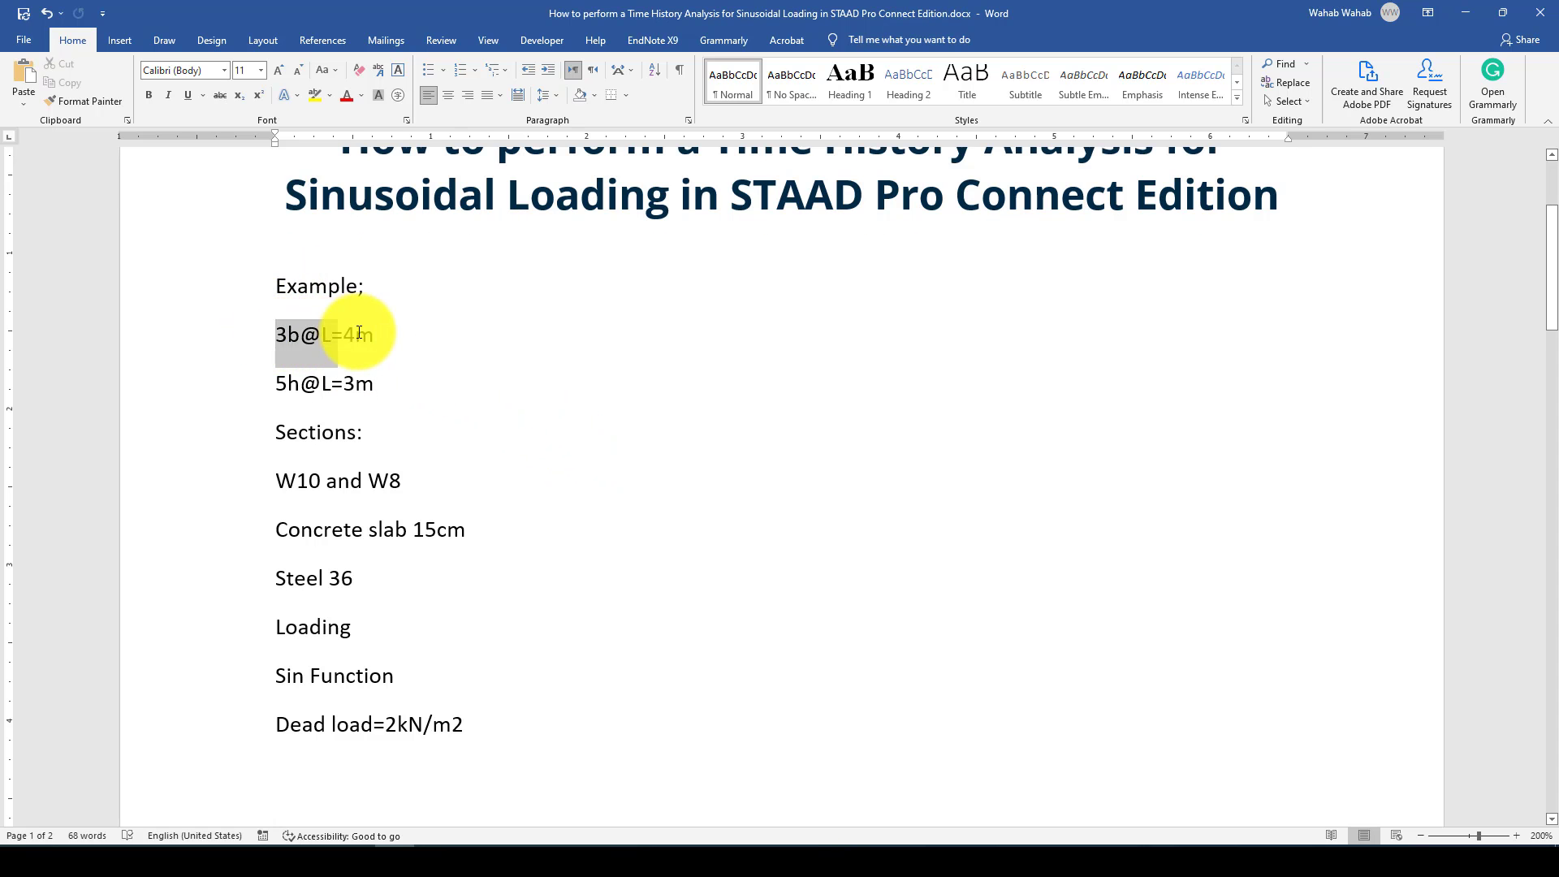
{"action": "left_click_drag", "start_coordinate": [278, 384], "coordinate": [381, 386]}
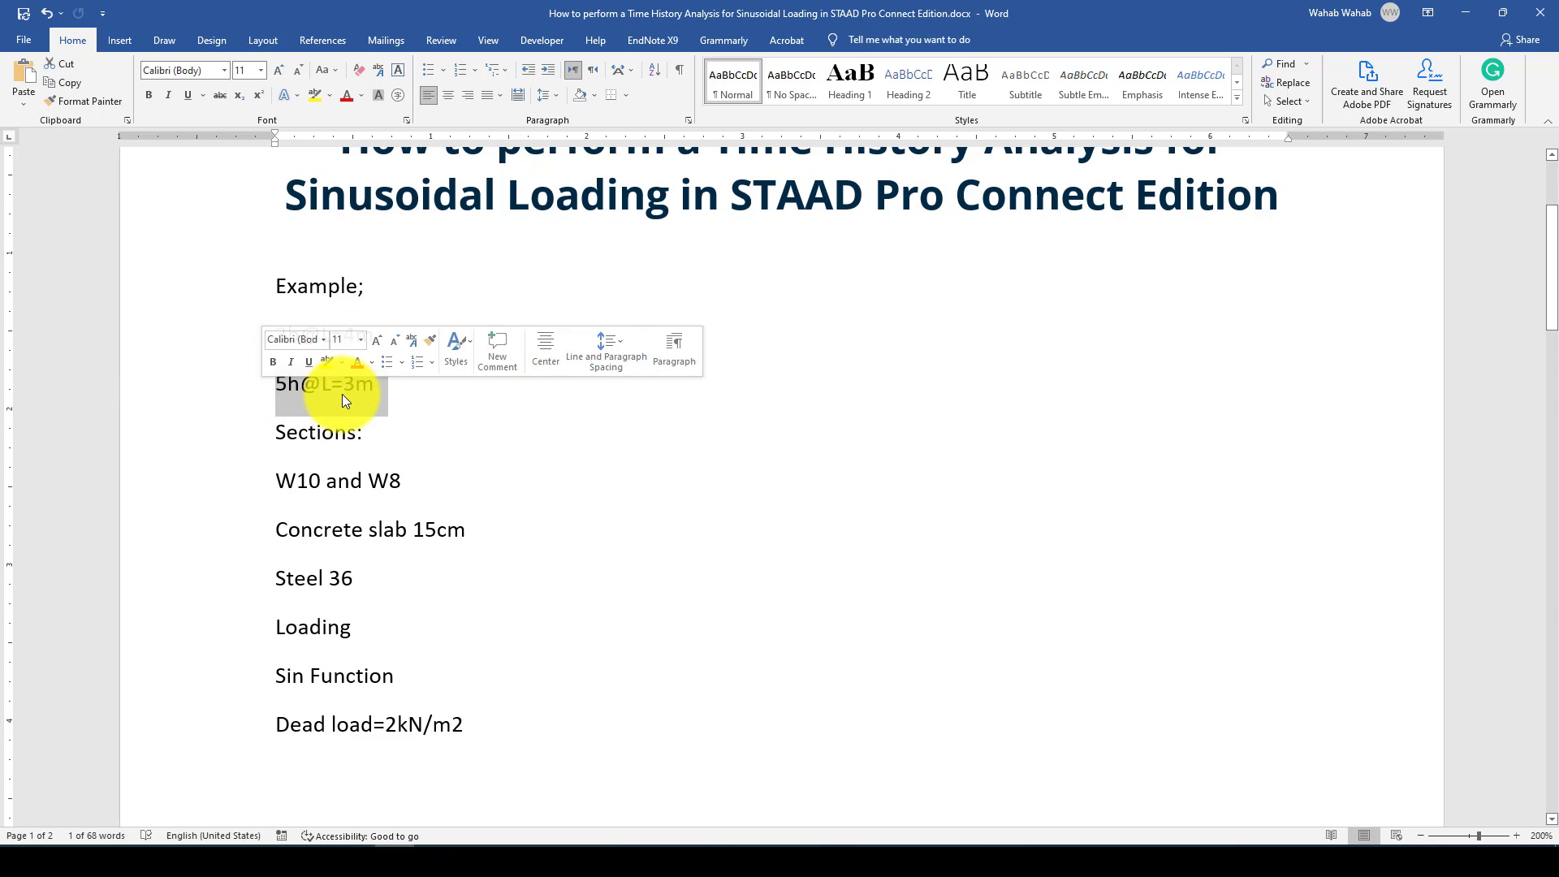
{"action": "left_click", "coordinate": [365, 392]}
{"action": "scroll", "coordinate": [382, 394], "scroll_direction": "down", "scroll_amount": 1}
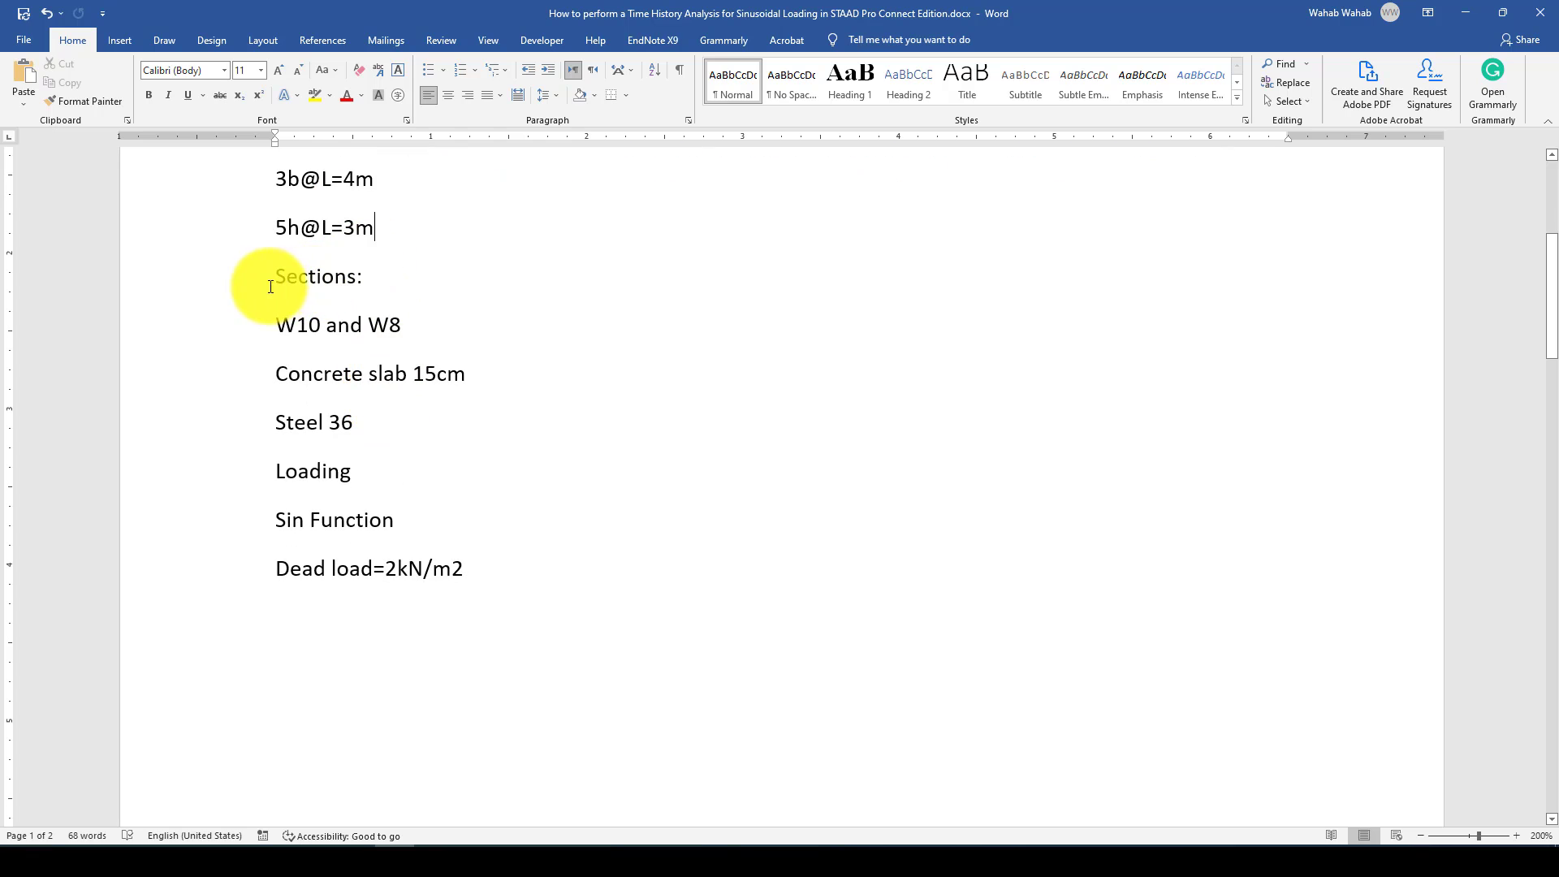
{"action": "left_click_drag", "start_coordinate": [279, 324], "coordinate": [403, 324]}
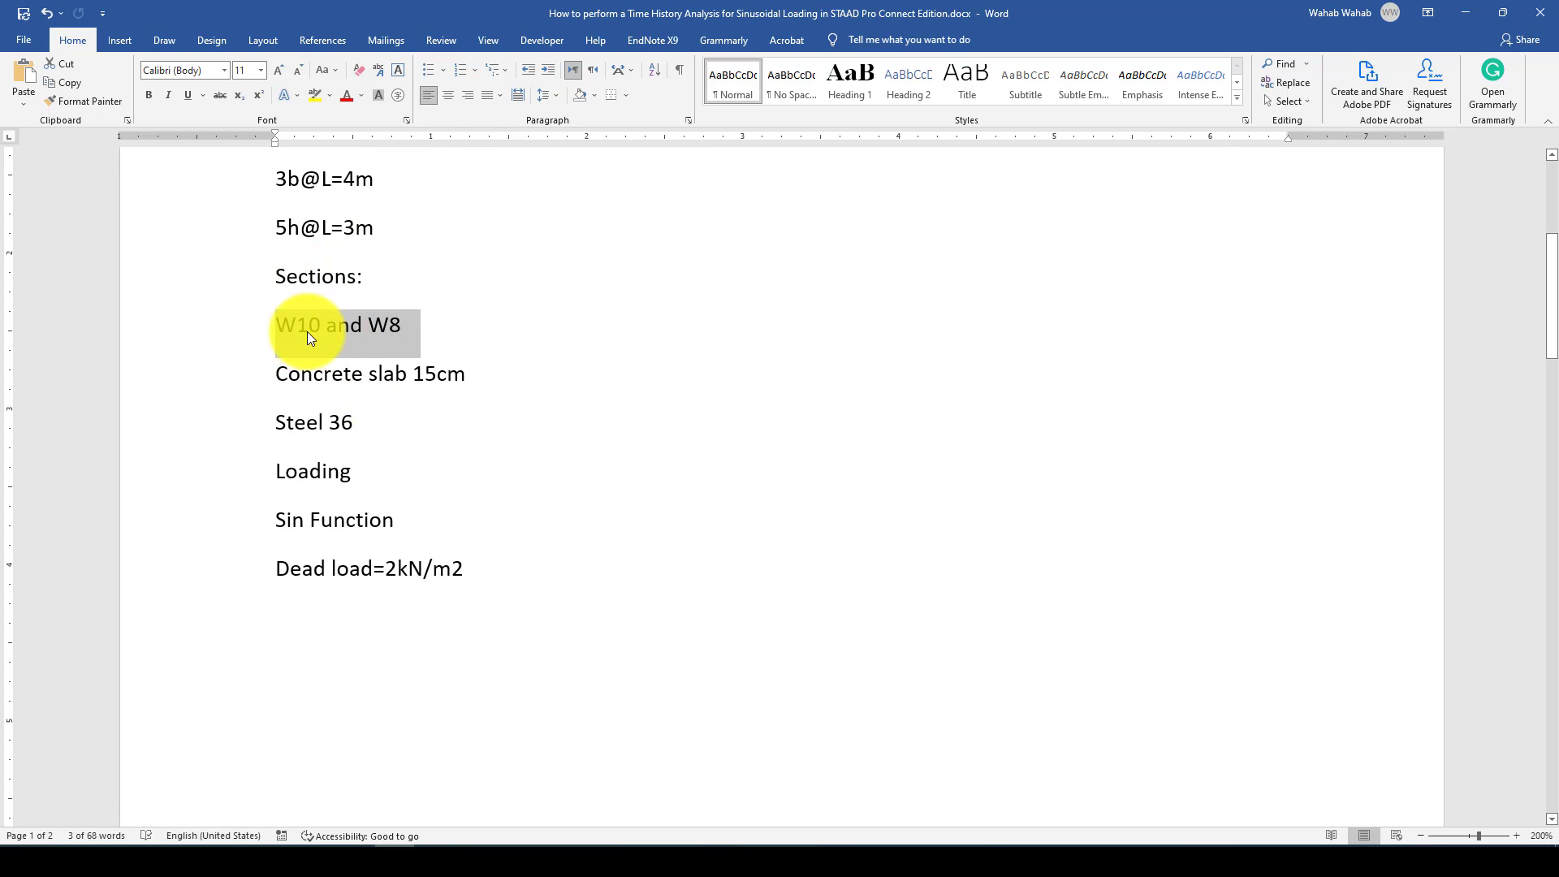
{"action": "left_click", "coordinate": [400, 323]}
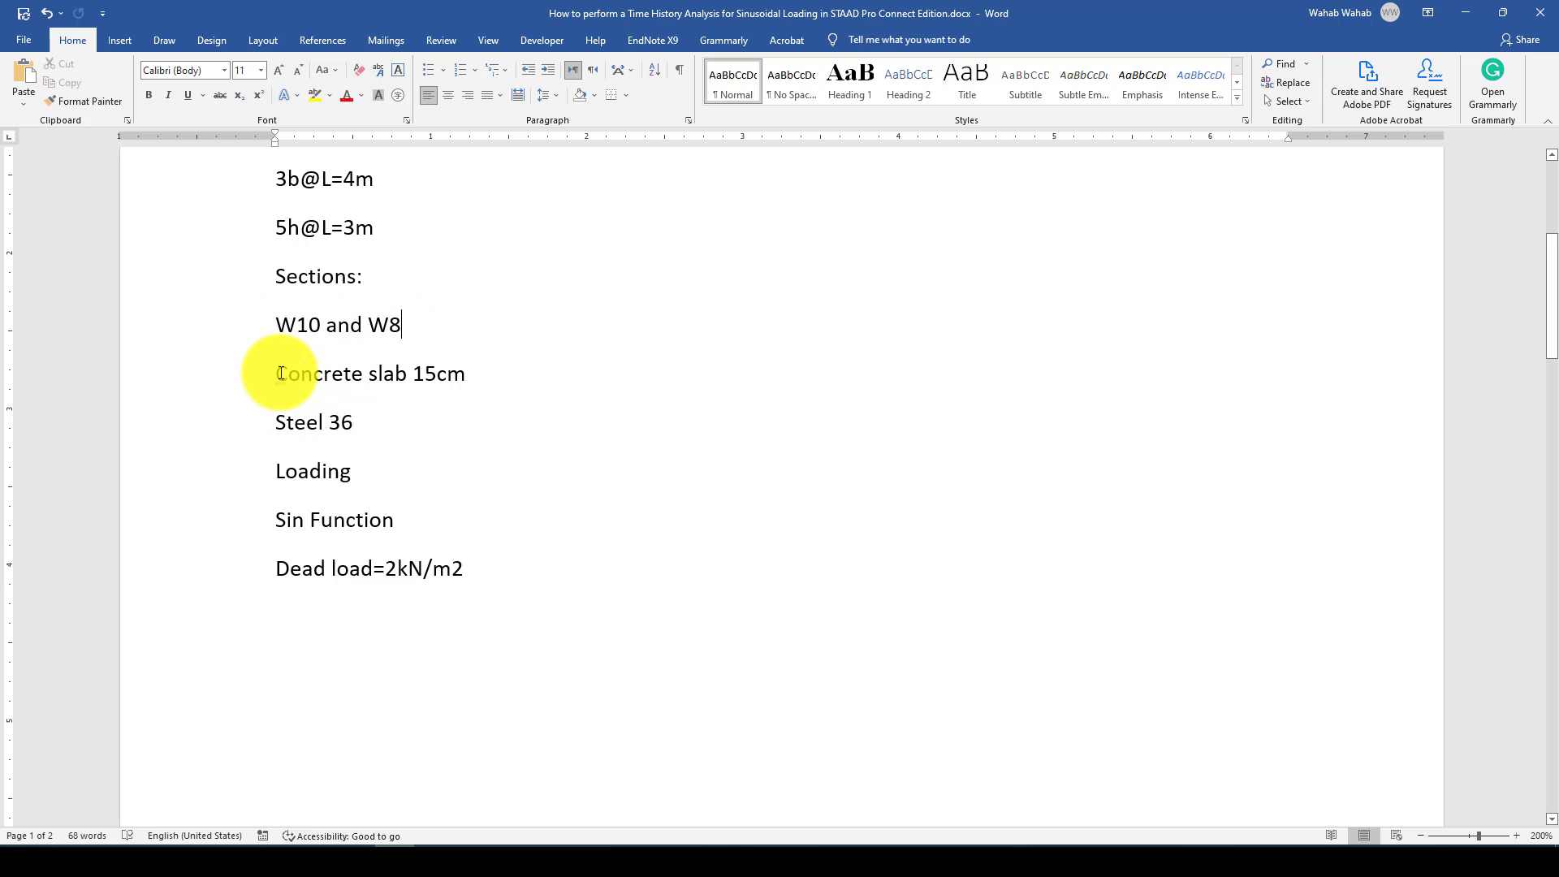
{"action": "left_click_drag", "start_coordinate": [270, 374], "coordinate": [482, 372]}
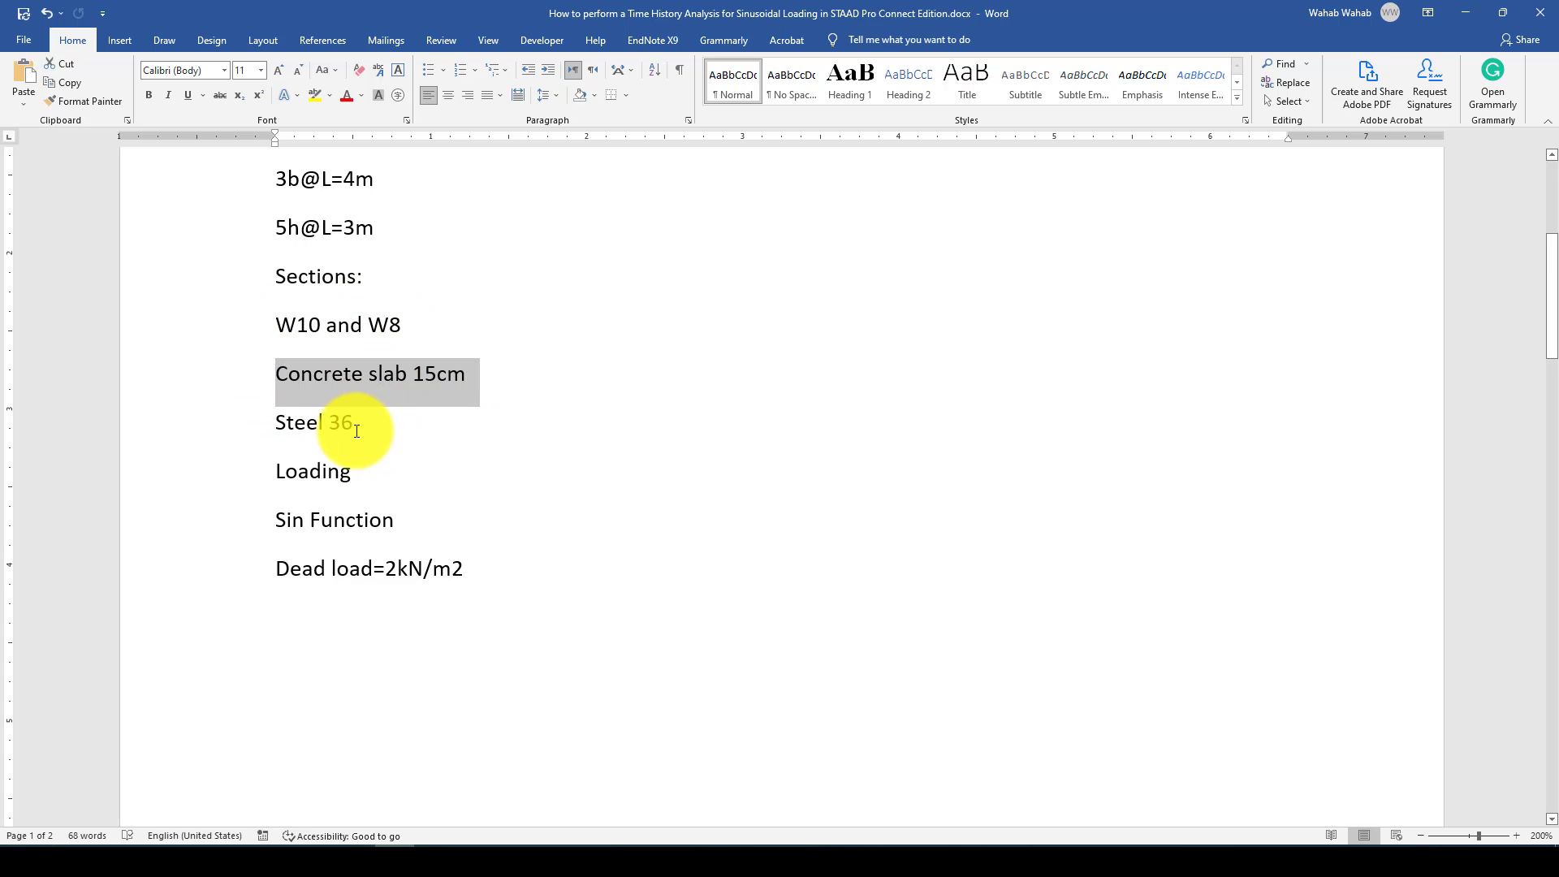
{"action": "scroll", "coordinate": [361, 402], "scroll_direction": "down", "scroll_amount": 2}
{"action": "left_click_drag", "start_coordinate": [274, 266], "coordinate": [363, 267]}
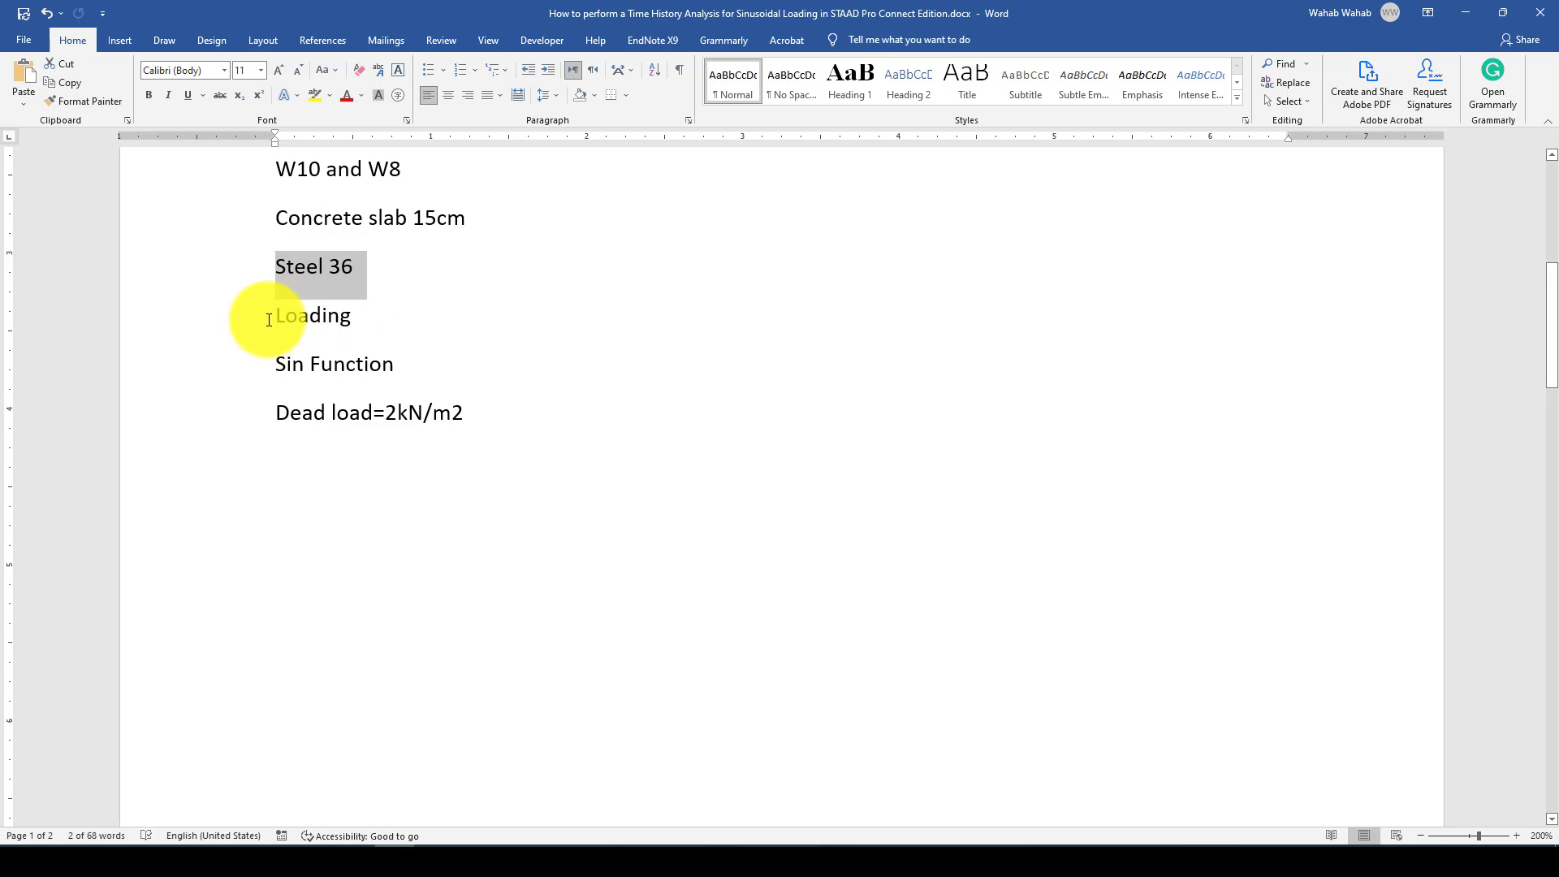
{"action": "left_click_drag", "start_coordinate": [269, 320], "coordinate": [359, 315]}
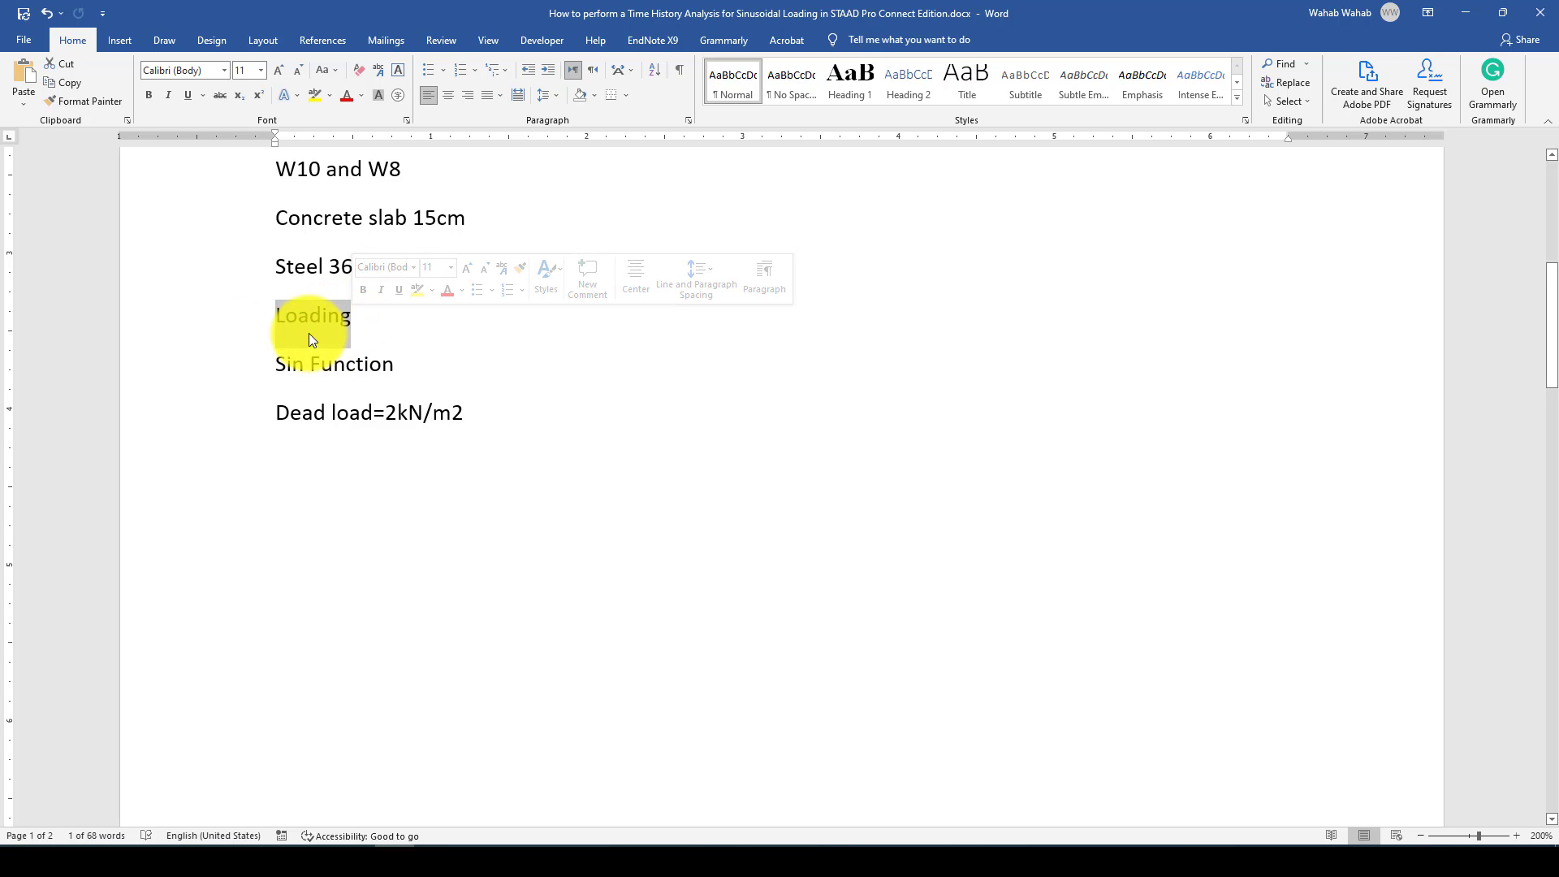
{"action": "left_click_drag", "start_coordinate": [275, 363], "coordinate": [325, 374]}
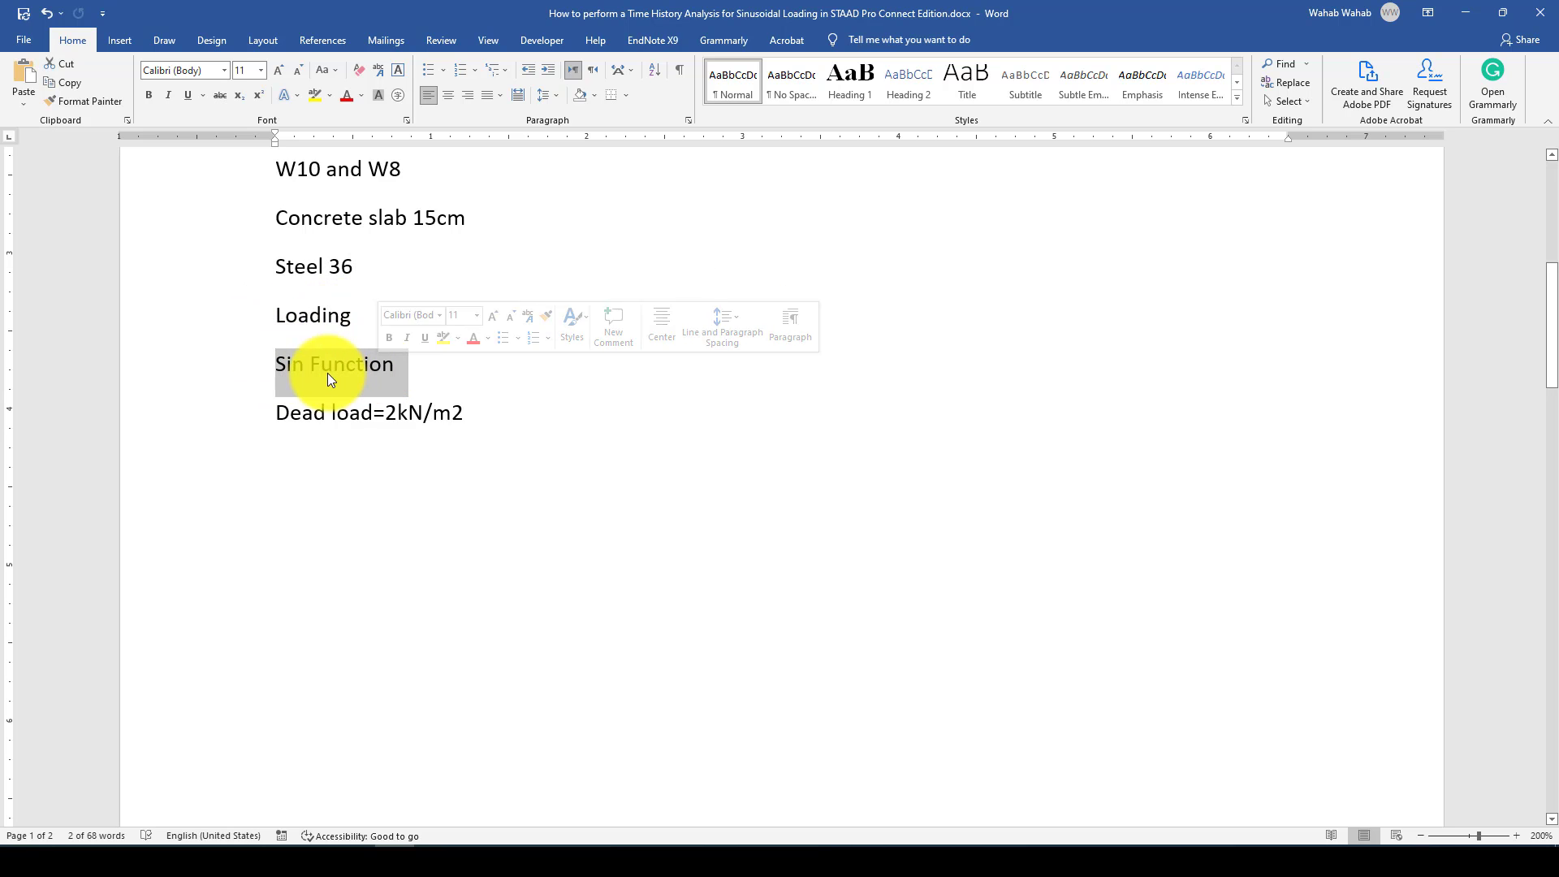
{"action": "left_click", "coordinate": [278, 411]}
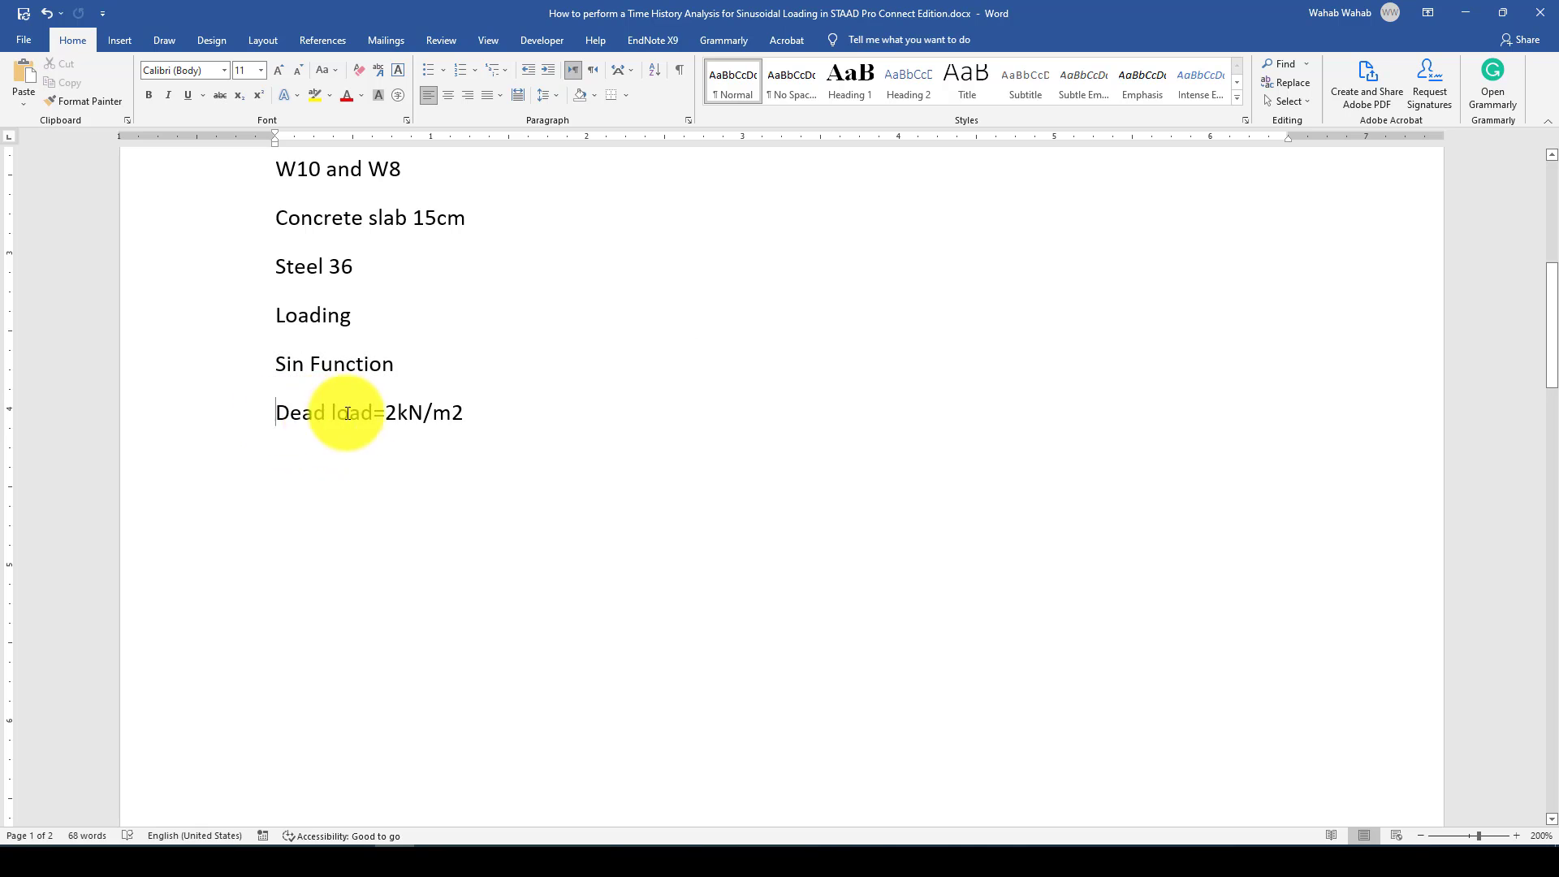
{"action": "left_click_drag", "start_coordinate": [362, 413], "coordinate": [475, 411]}
{"action": "scroll", "coordinate": [399, 412], "scroll_direction": "up", "scroll_amount": 1}
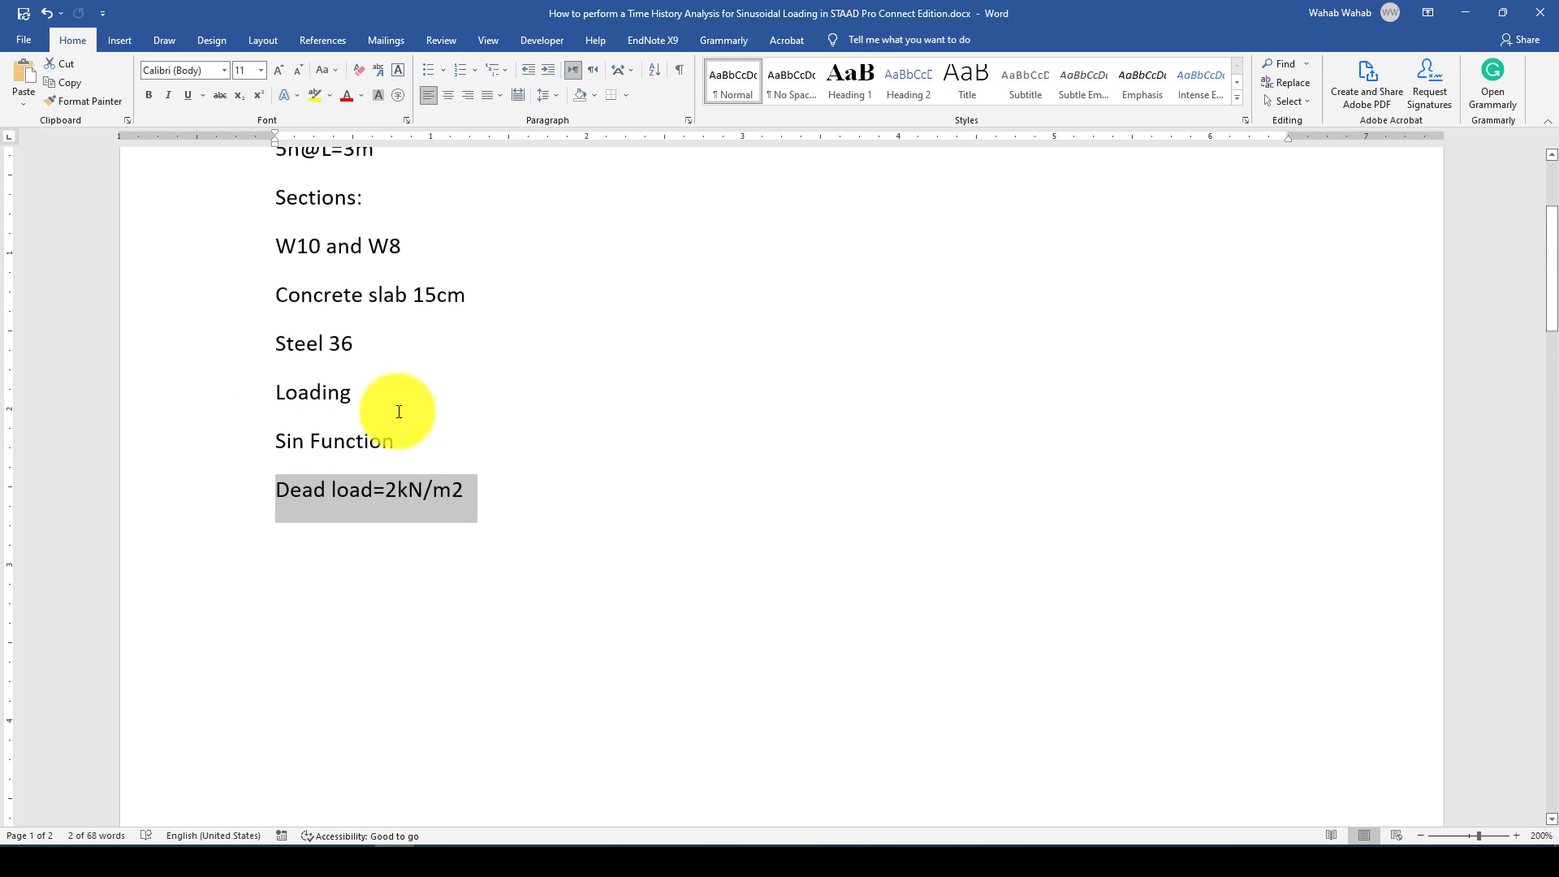
{"action": "scroll", "coordinate": [398, 412], "scroll_direction": "up", "scroll_amount": 4}
{"action": "scroll", "coordinate": [403, 404], "scroll_direction": "up", "scroll_amount": 1}
{"action": "left_click", "coordinate": [533, 497]}
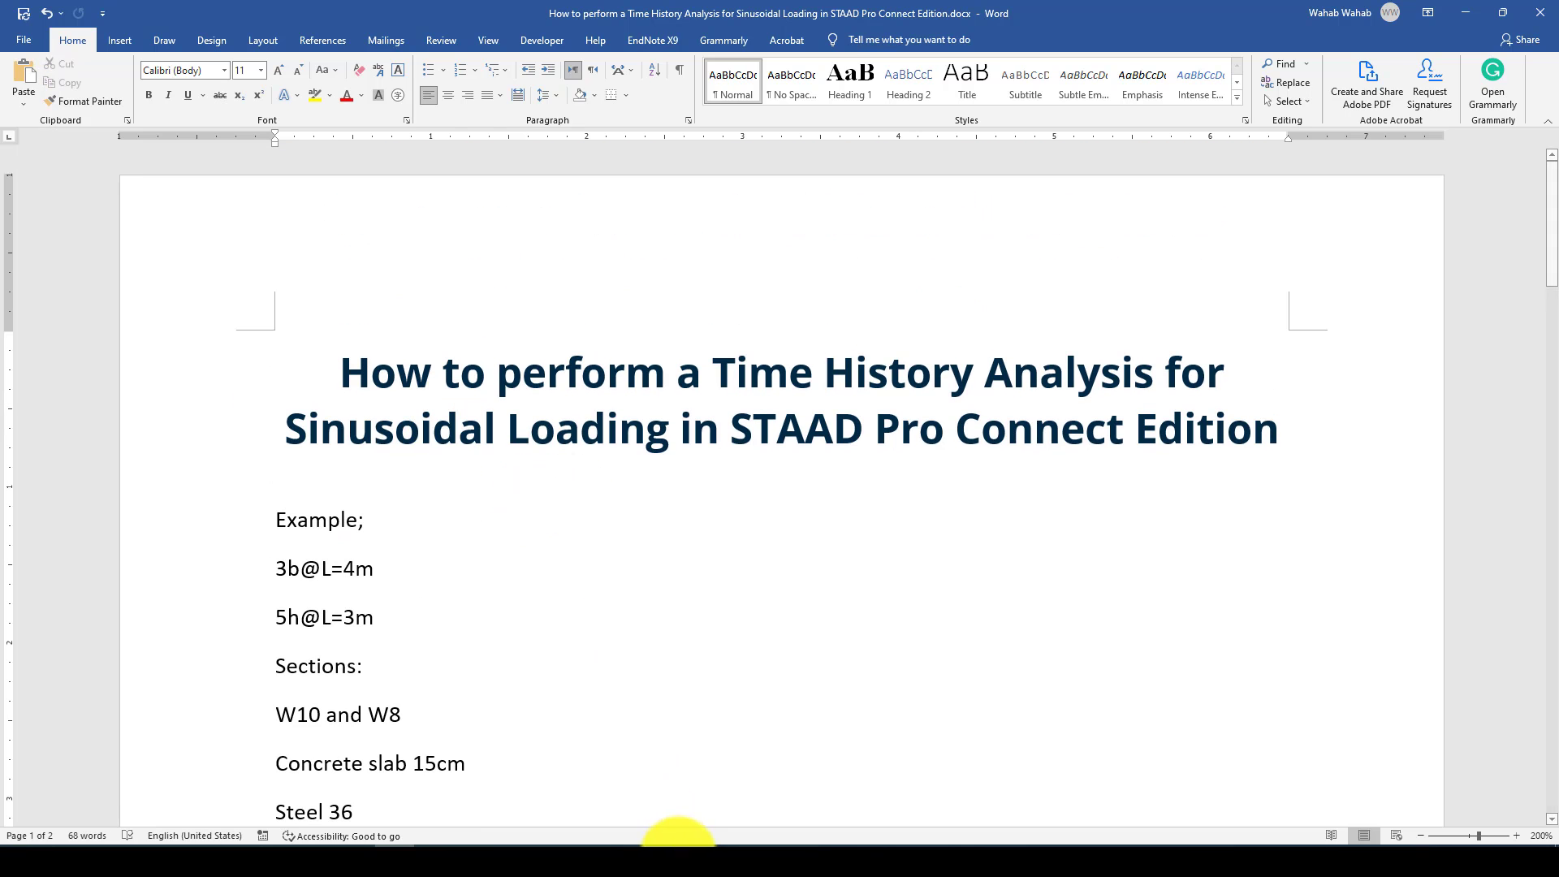
Name the new metric analytical model Sin-Th, create it, and dismiss the save-changes prompt
{"action": "mouse_move", "coordinate": [678, 841]}
{"action": "left_click", "coordinate": [734, 793]}
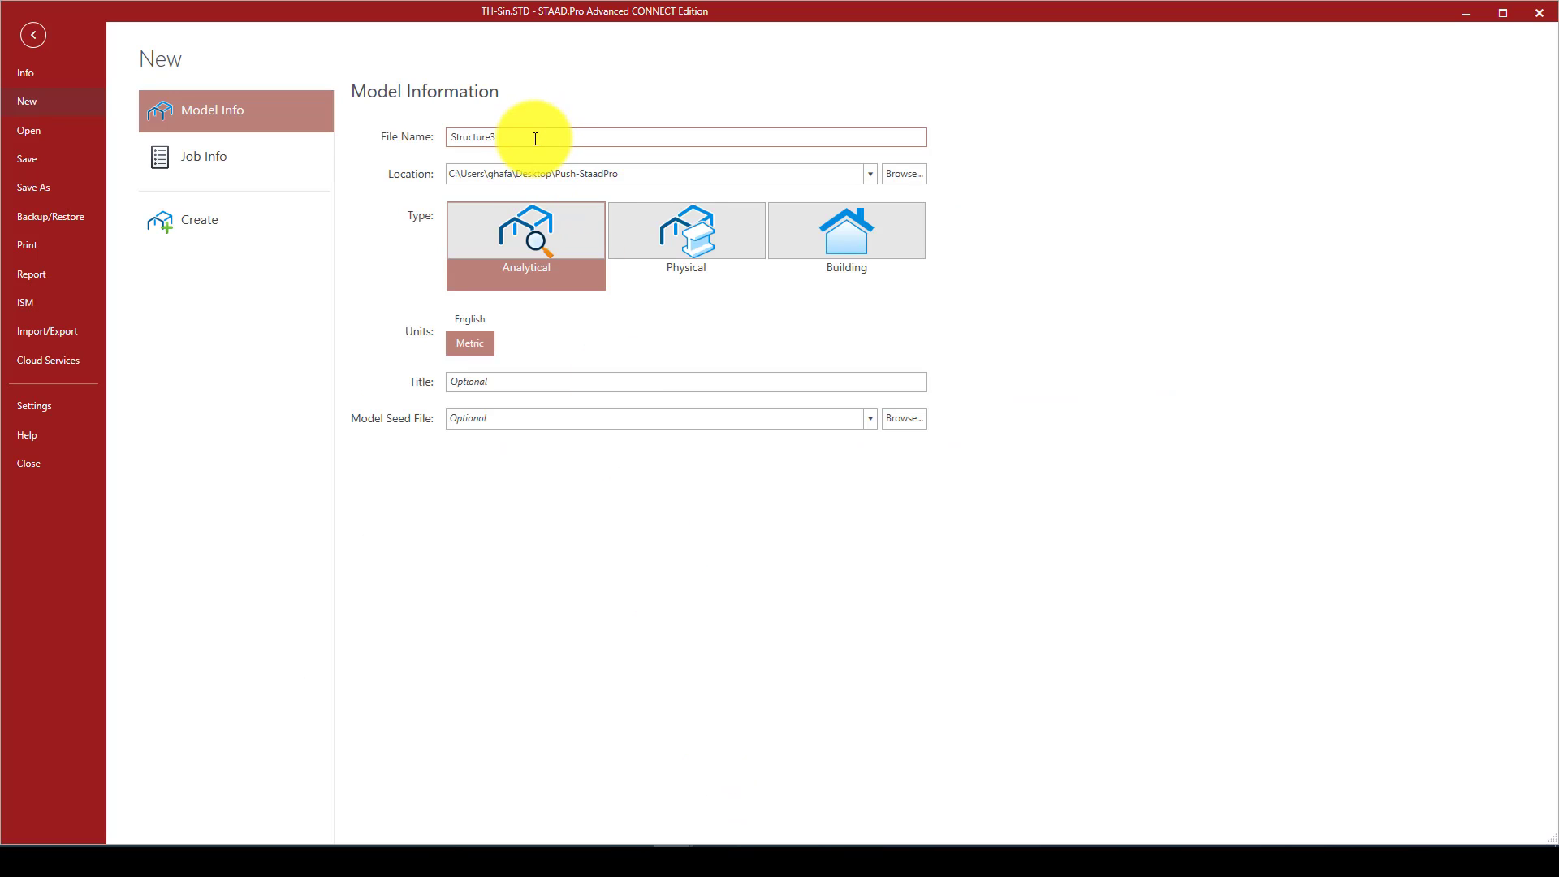
{"action": "left_click_drag", "start_coordinate": [528, 139], "coordinate": [435, 142]}
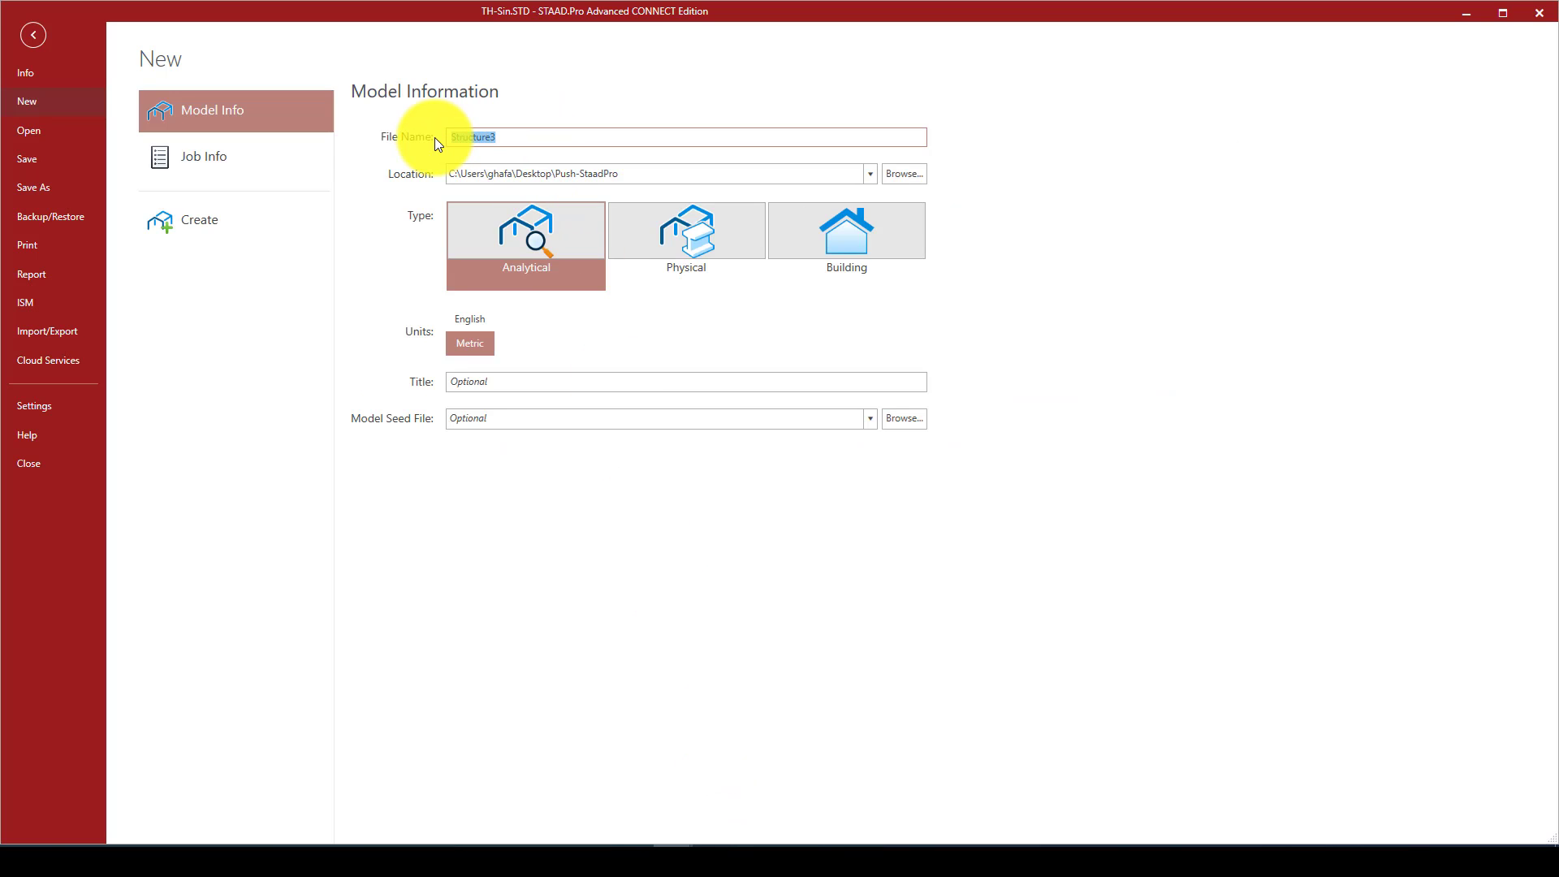
{"action": "key", "text": "BackSpace"}
{"action": "type", "text": "Sin-Th"}
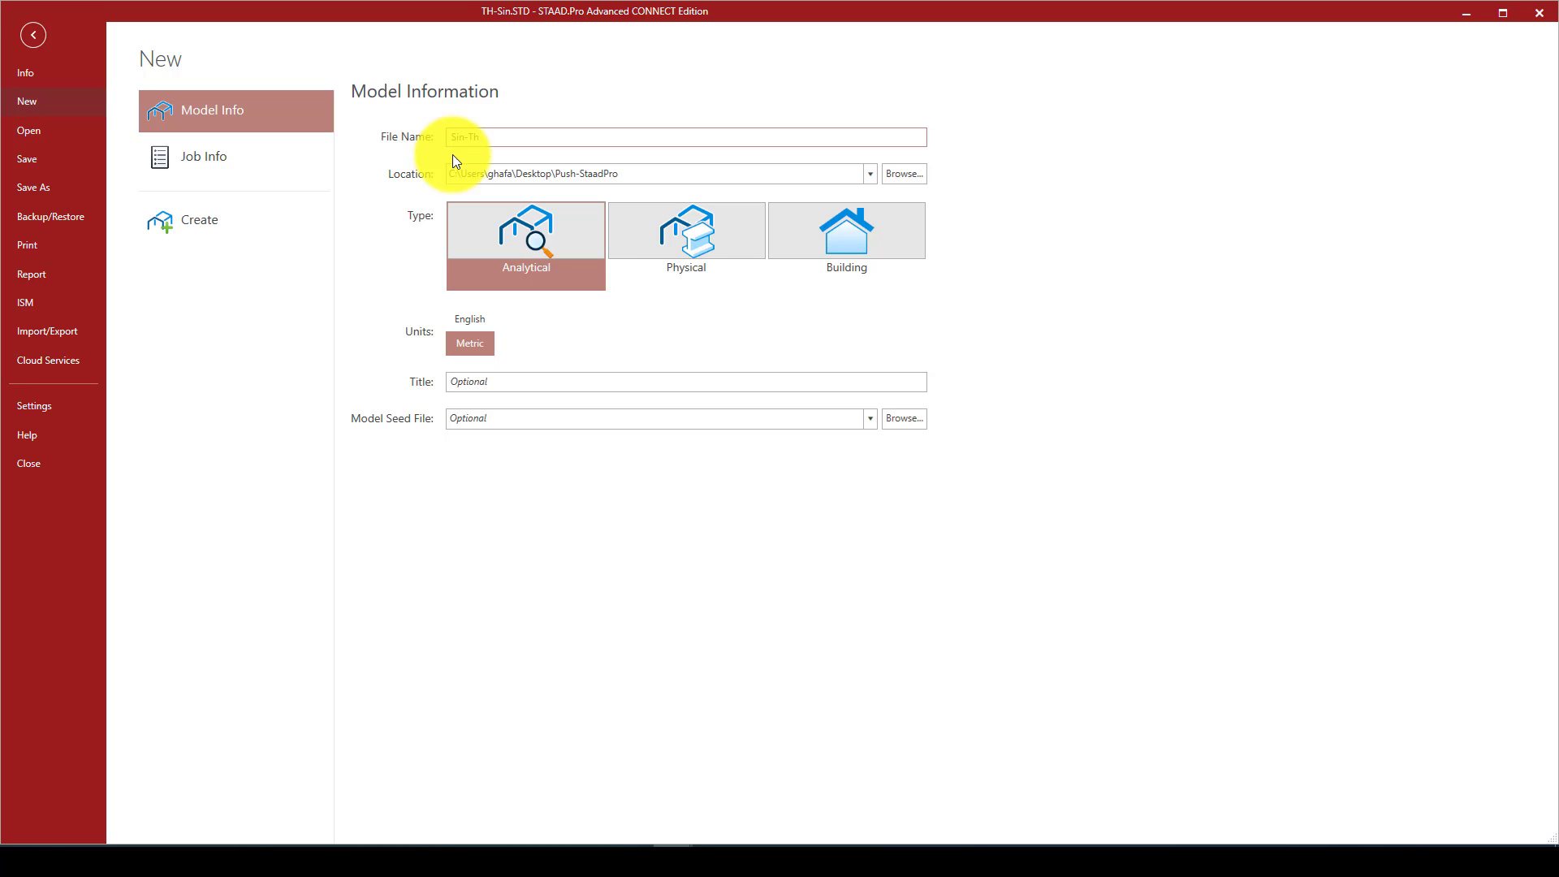
{"action": "left_click", "coordinate": [181, 224]}
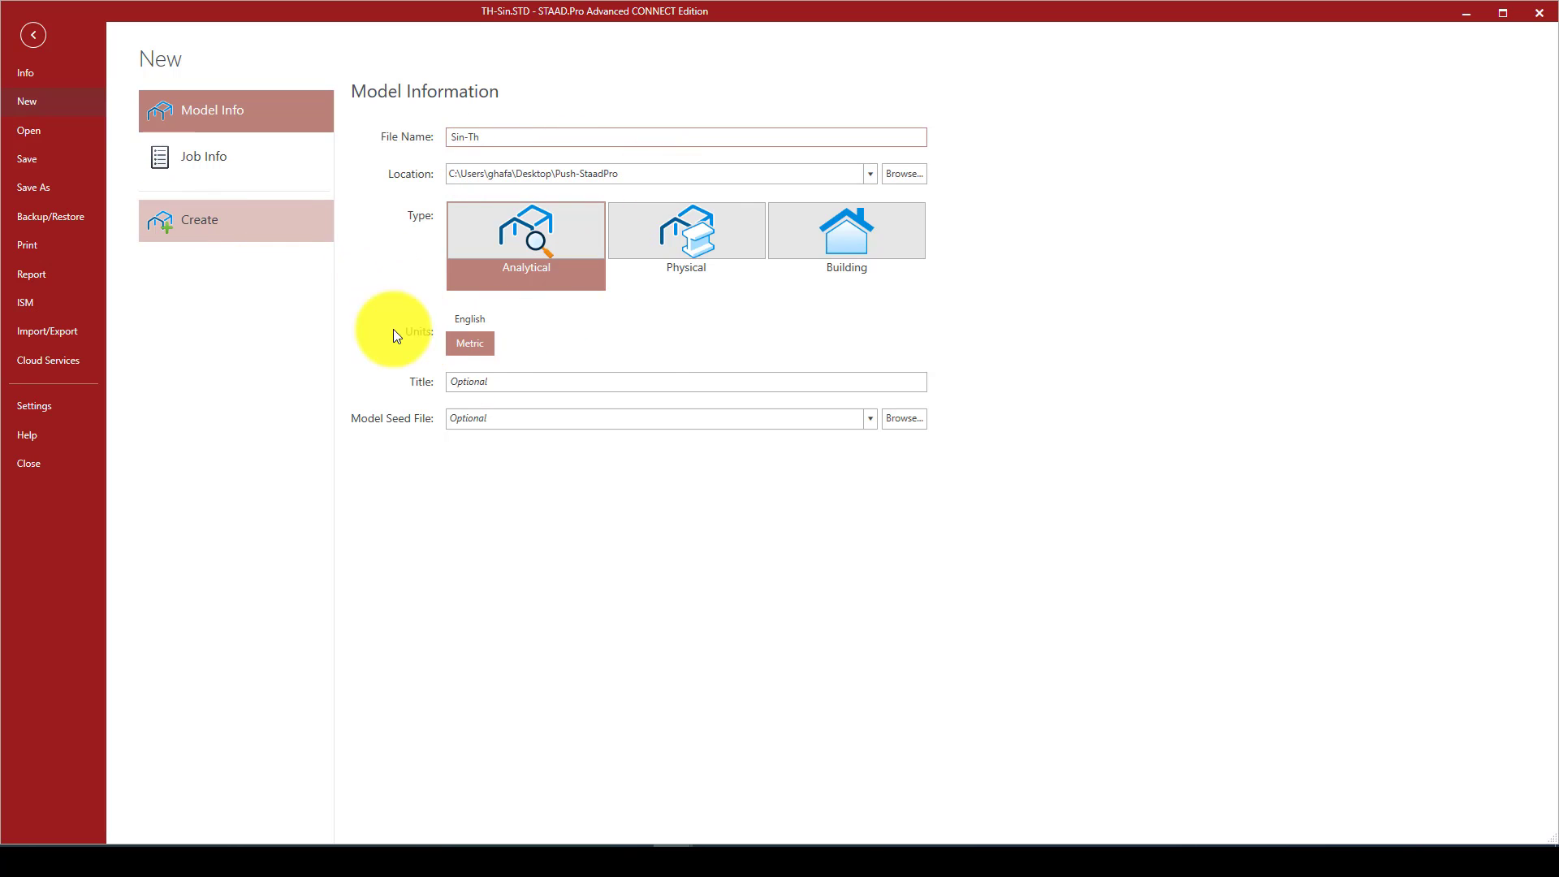
{"action": "left_click", "coordinate": [749, 461]}
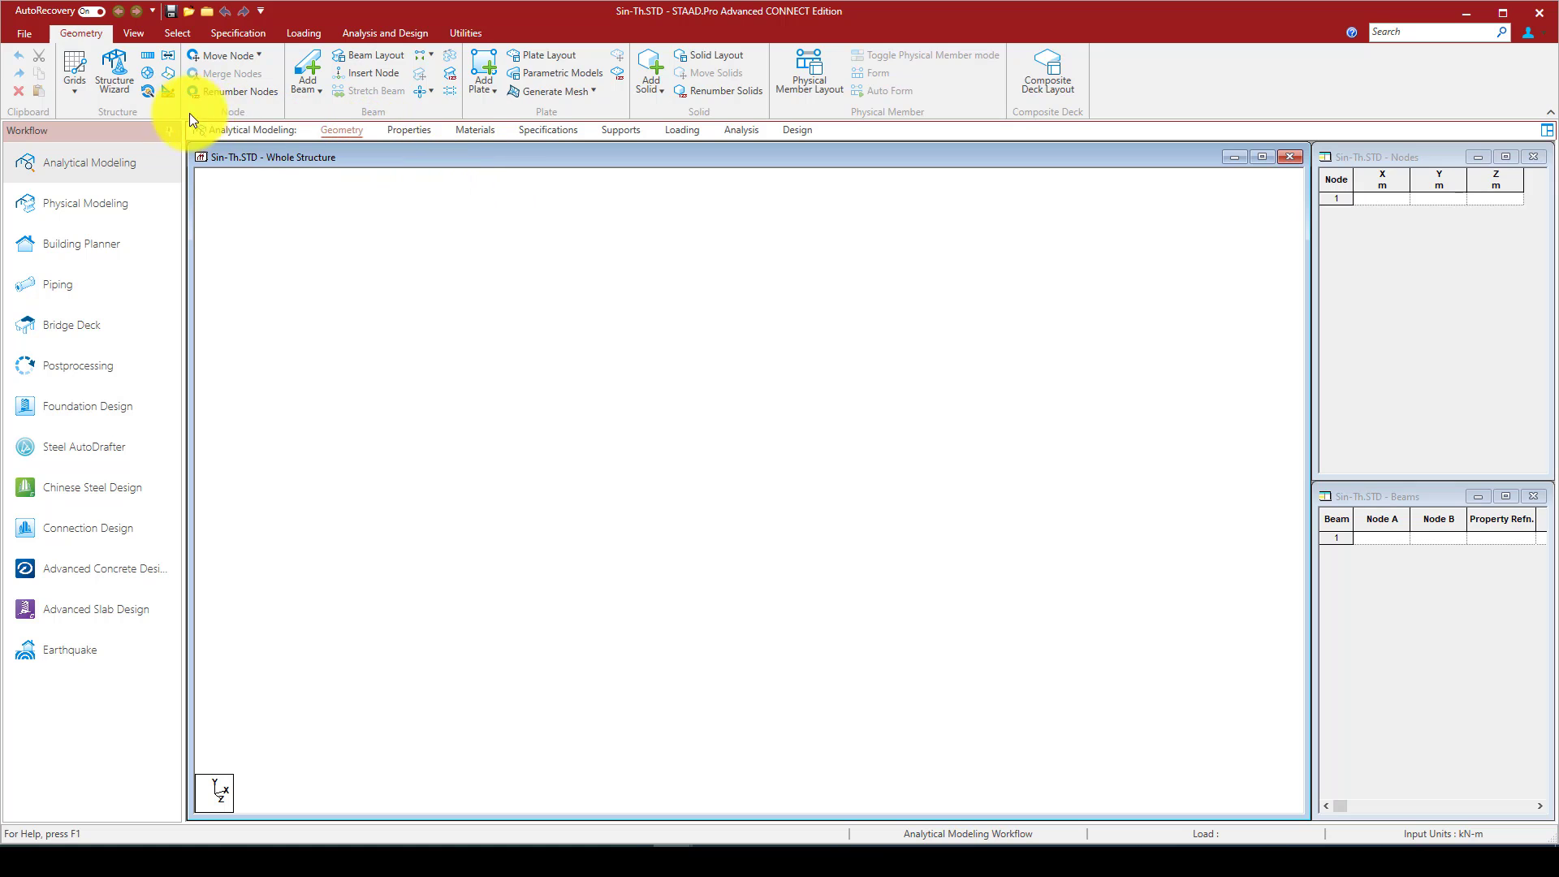
Generate a Bay Frame prototype with 3, 5 and 3 bays and merge it at the origin
{"action": "left_click", "coordinate": [118, 57]}
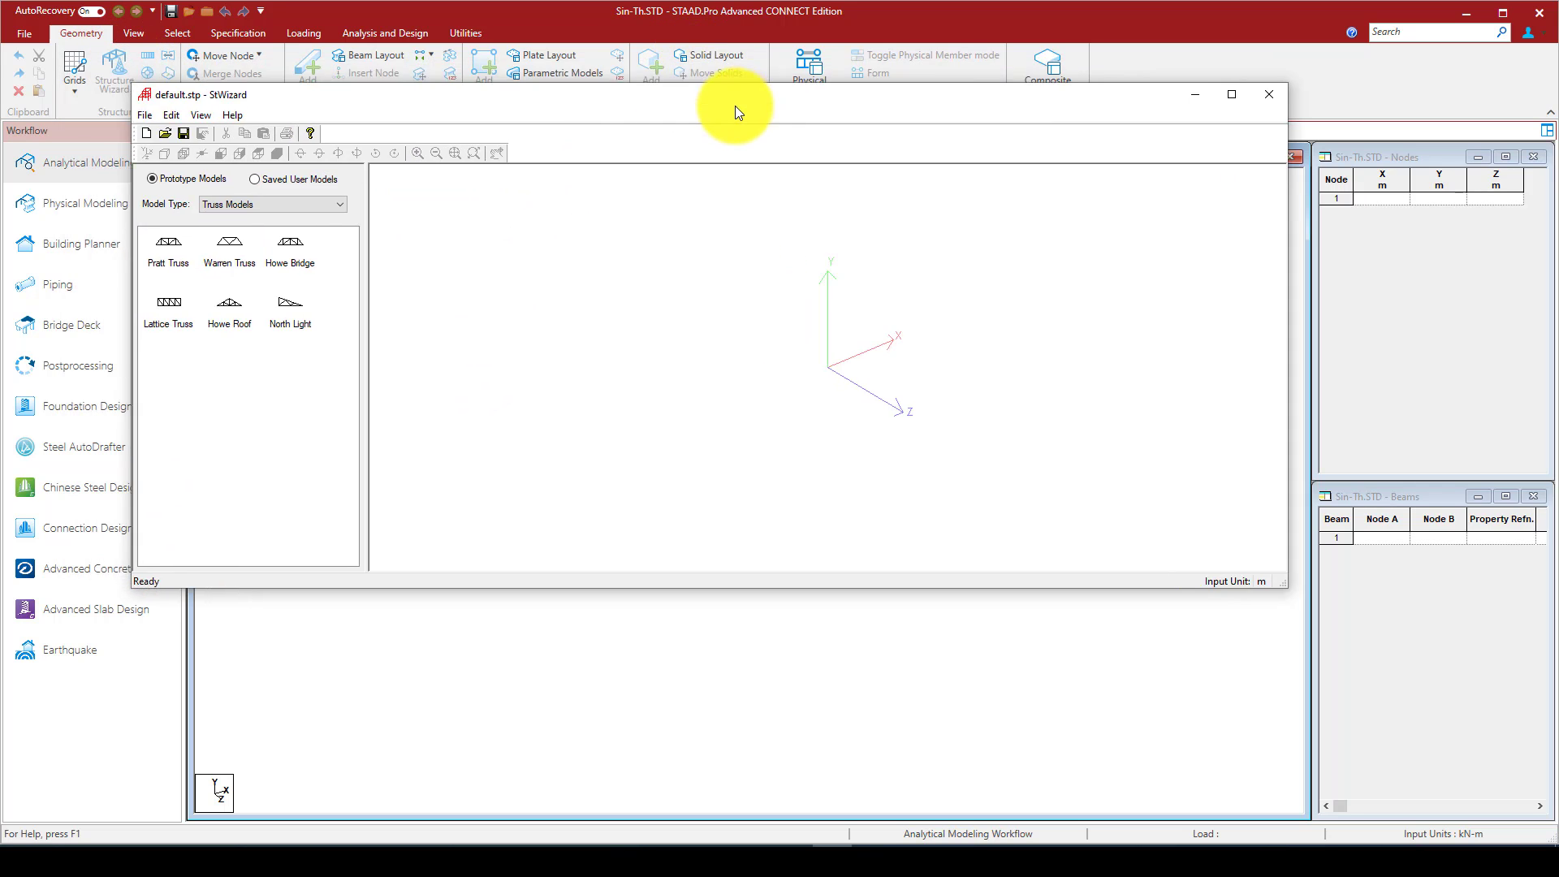
{"action": "left_click", "coordinate": [289, 205]}
{"action": "left_click", "coordinate": [251, 229]}
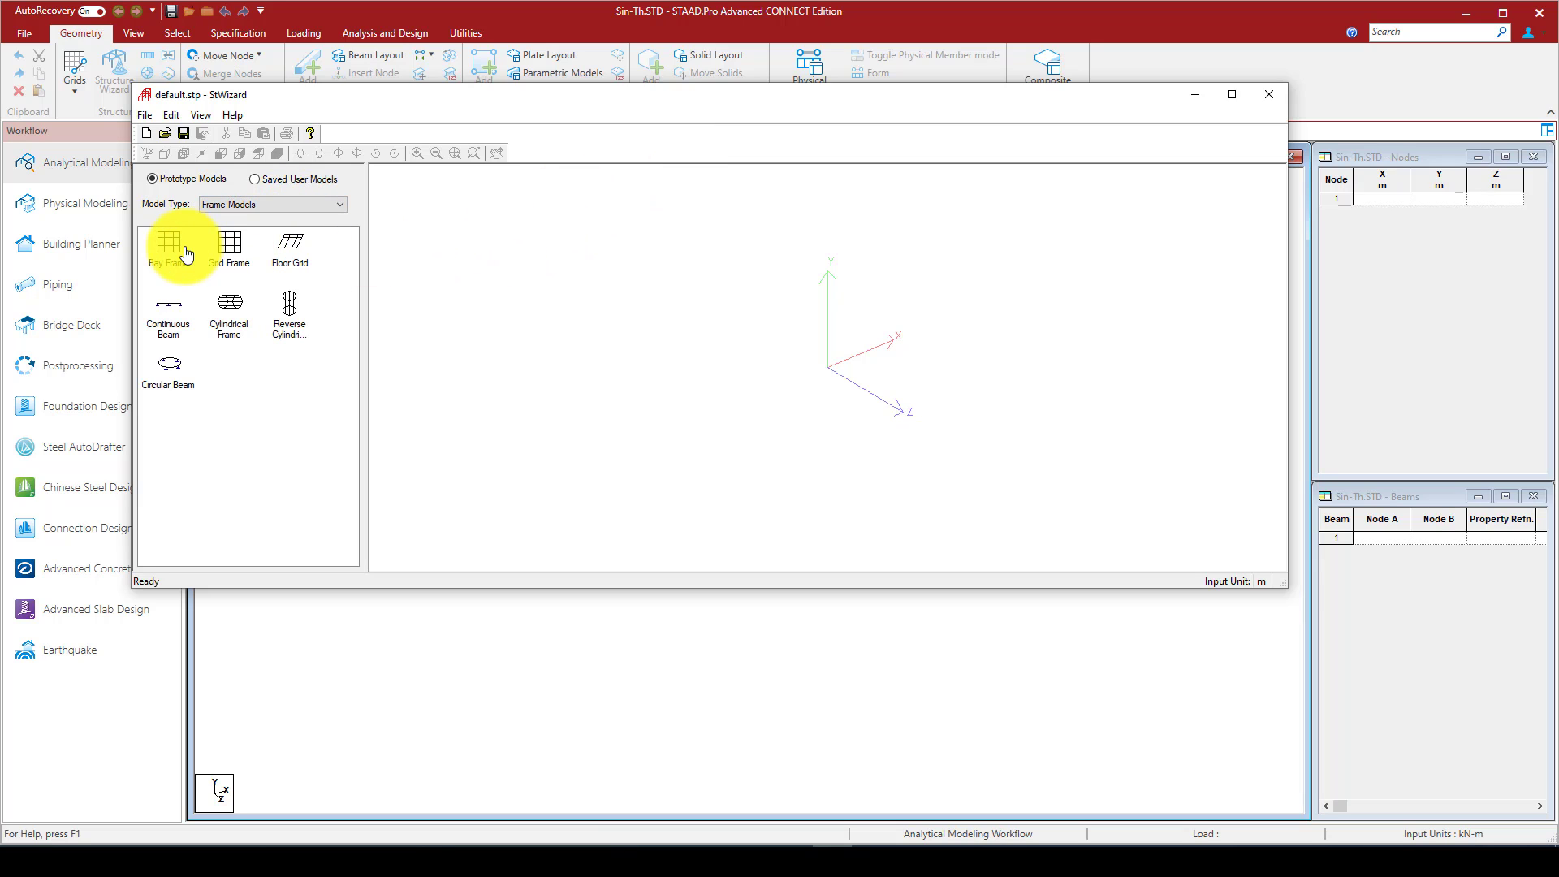
{"action": "left_click_drag", "start_coordinate": [185, 246], "coordinate": [514, 411]}
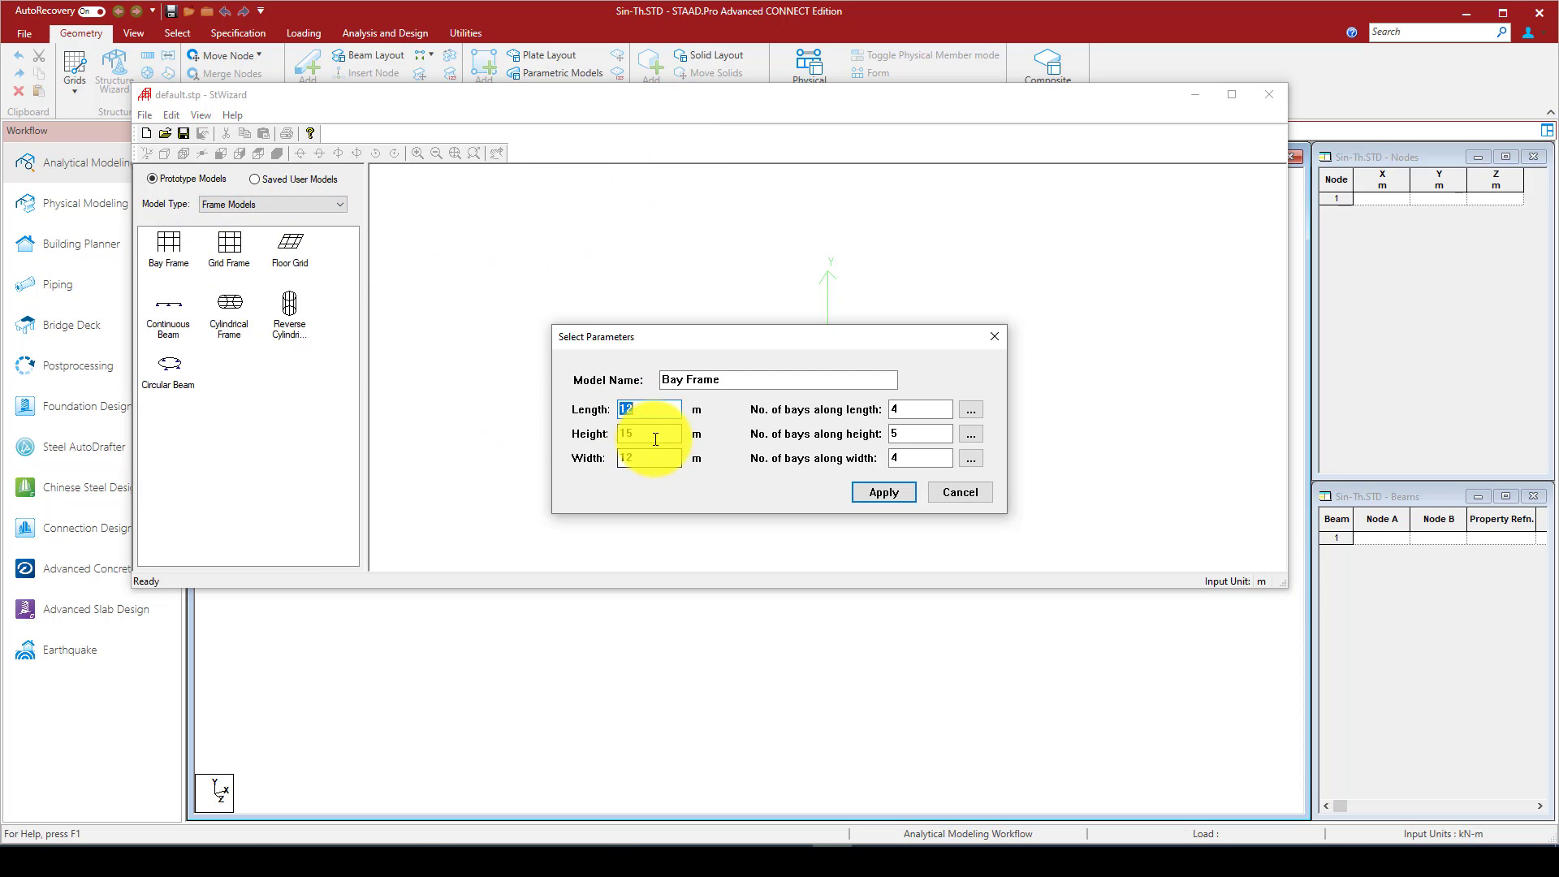
{"action": "left_click", "coordinate": [649, 412]}
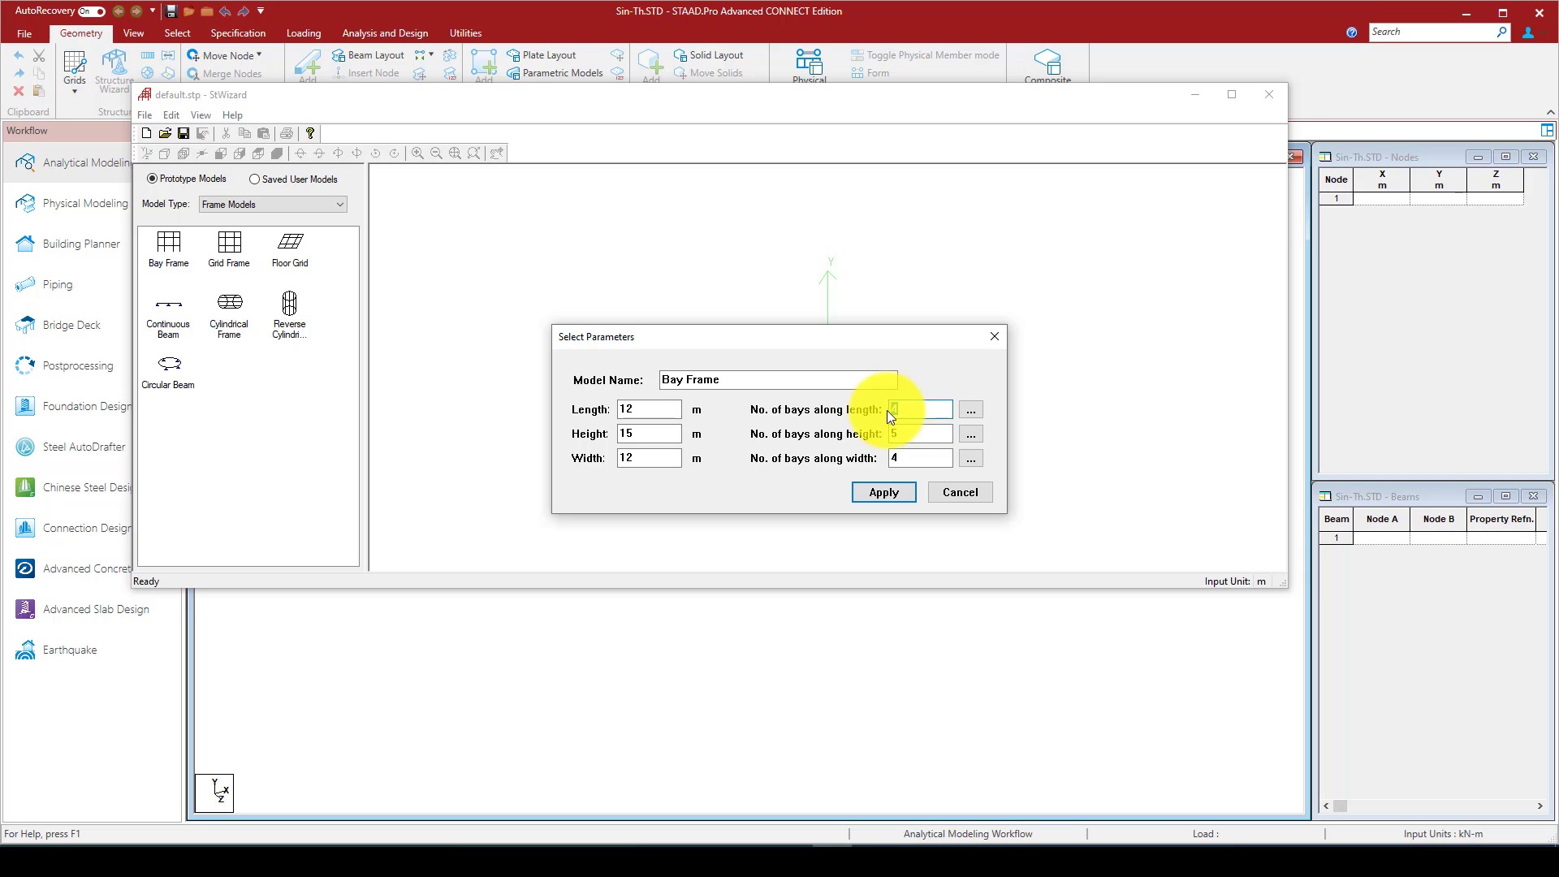
{"action": "double_click", "coordinate": [906, 458]}
{"action": "type", "text": "3"}
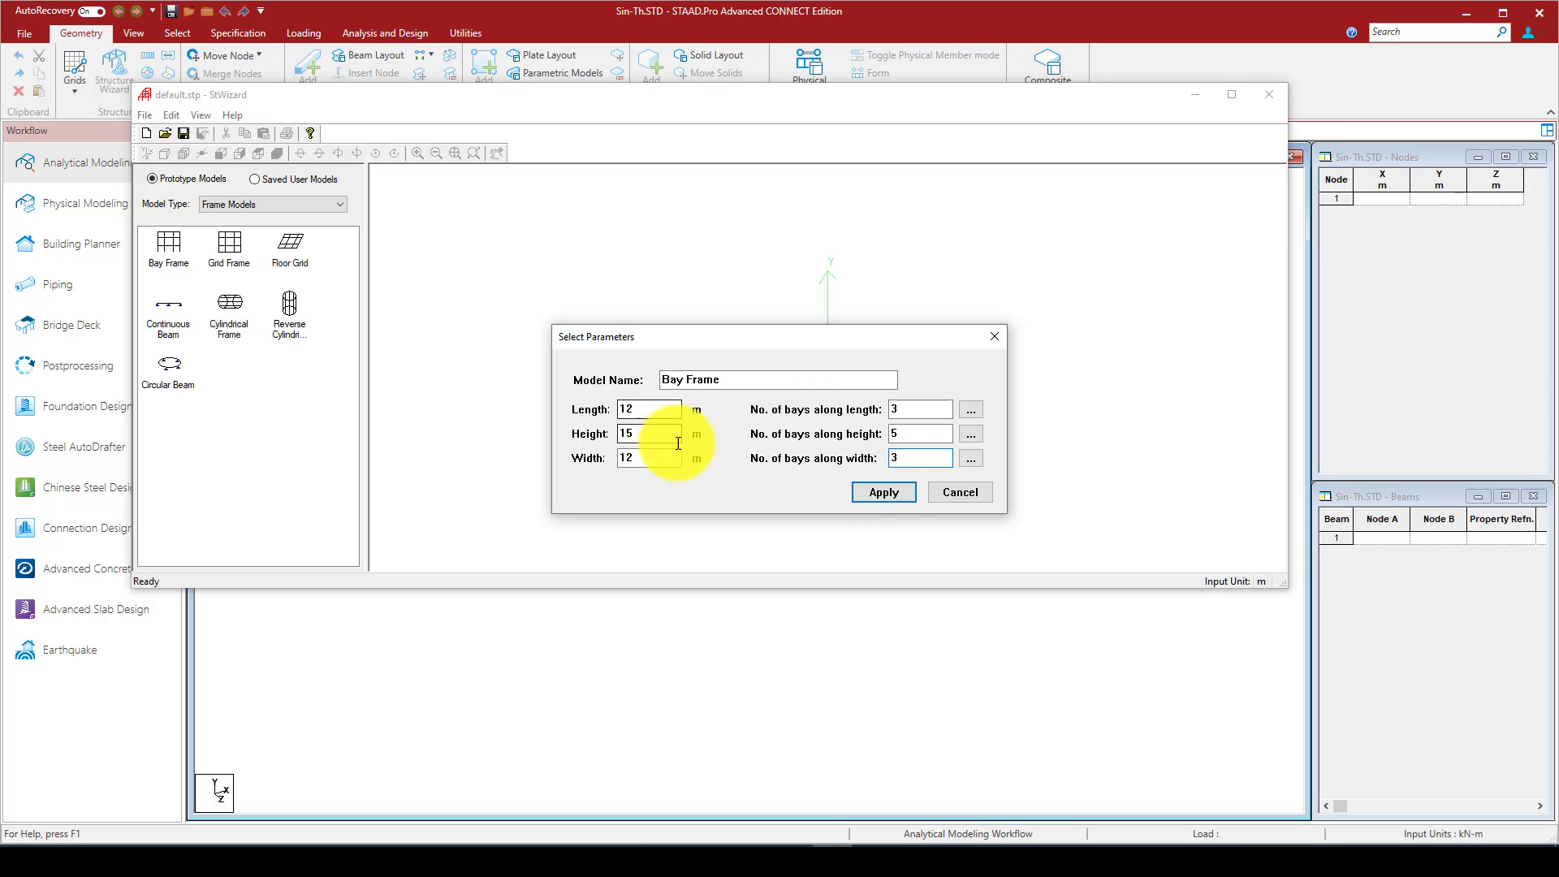
{"action": "left_click", "coordinate": [885, 494]}
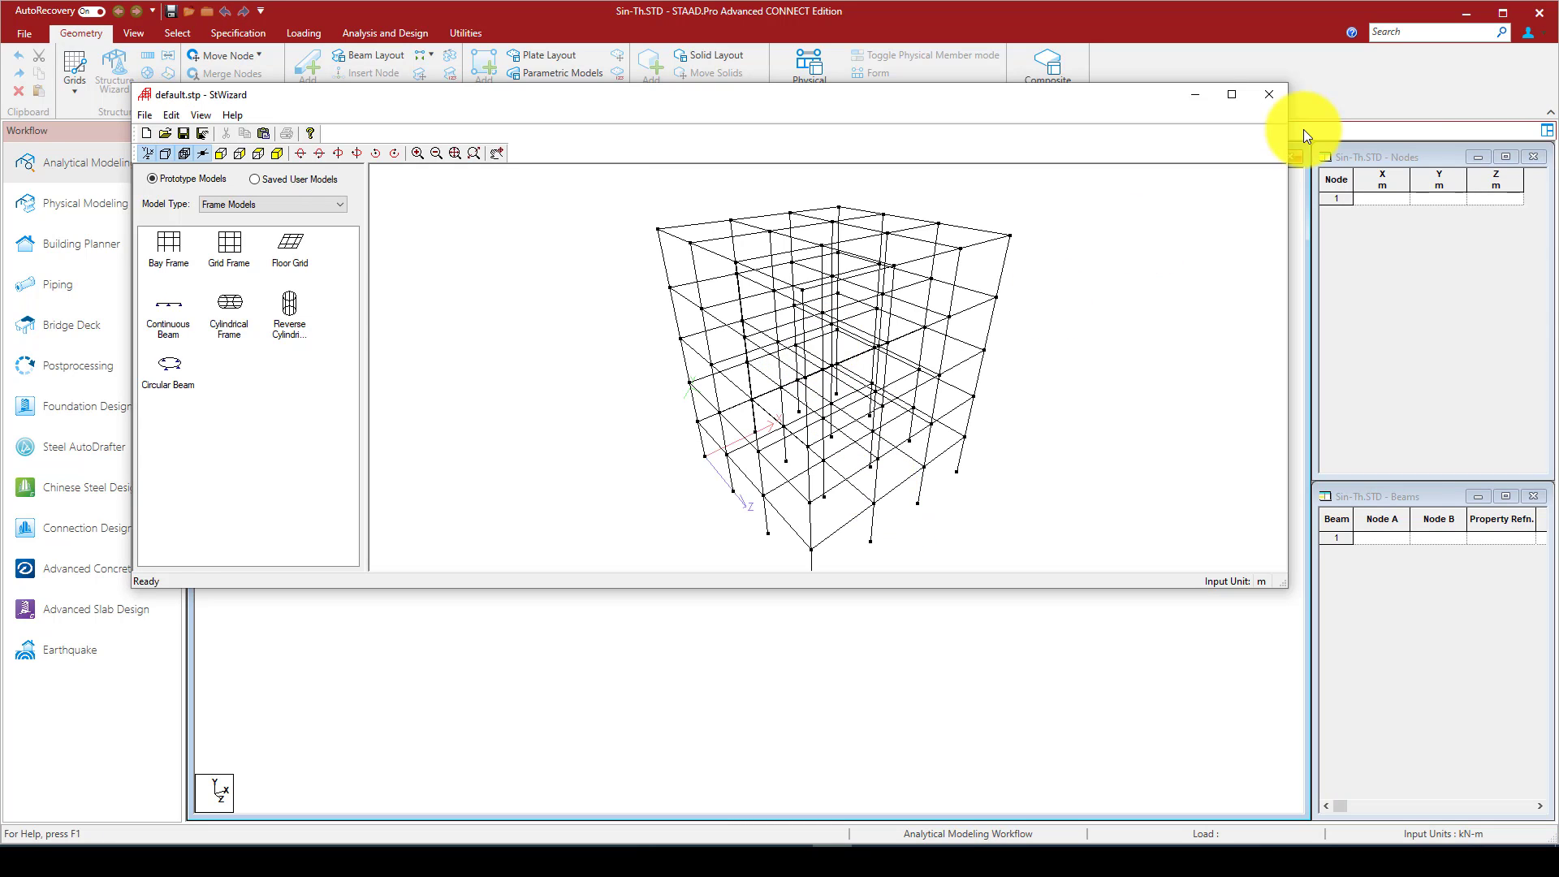
{"action": "left_click", "coordinate": [1269, 97]}
{"action": "left_click", "coordinate": [819, 471]}
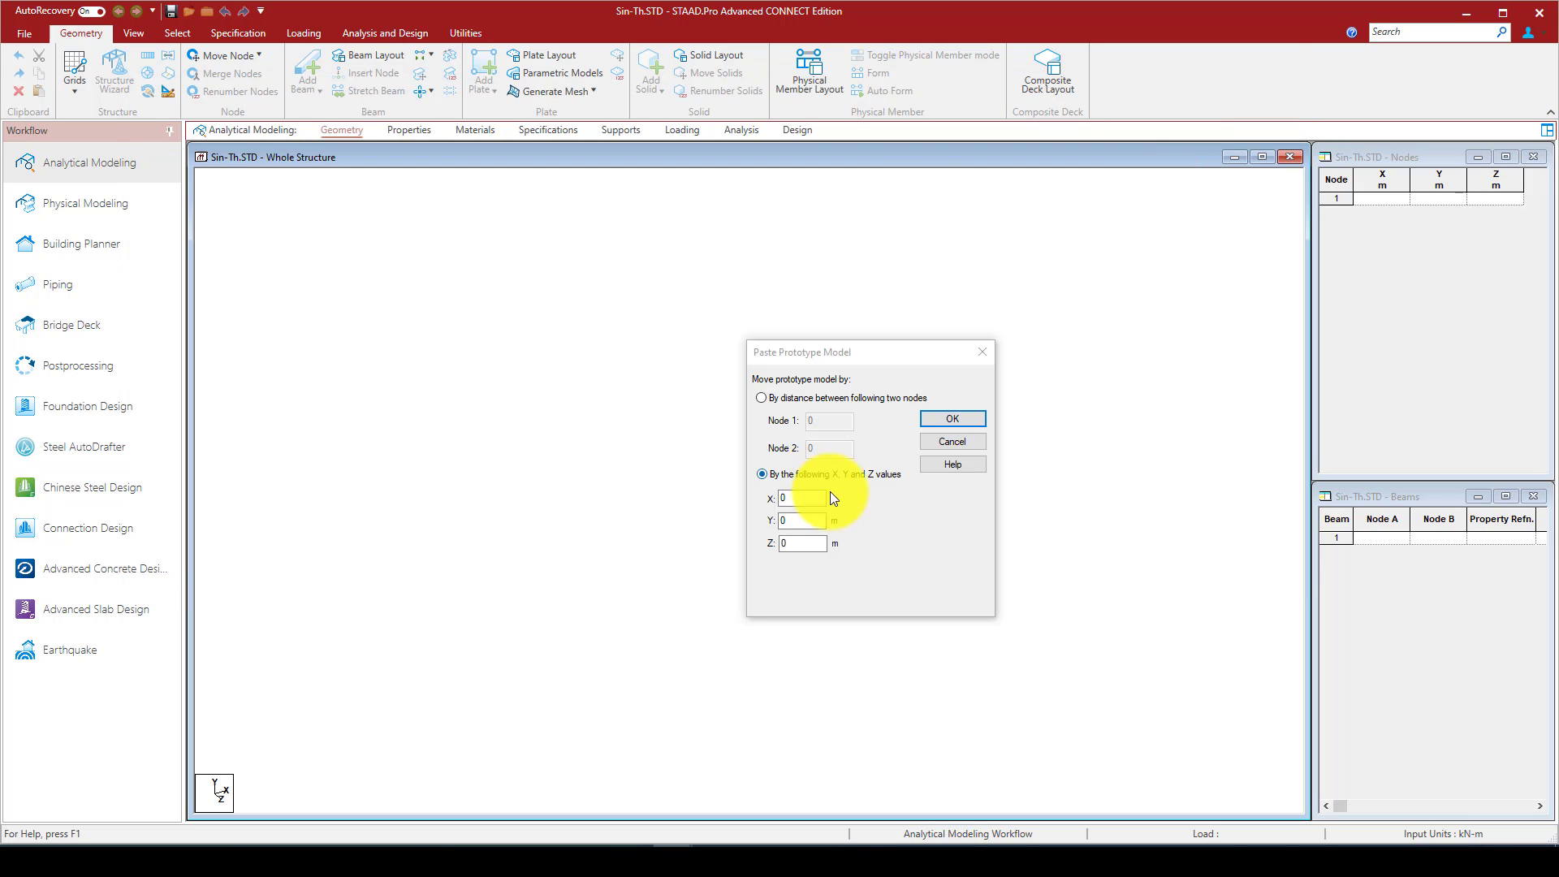
{"action": "left_click", "coordinate": [952, 419]}
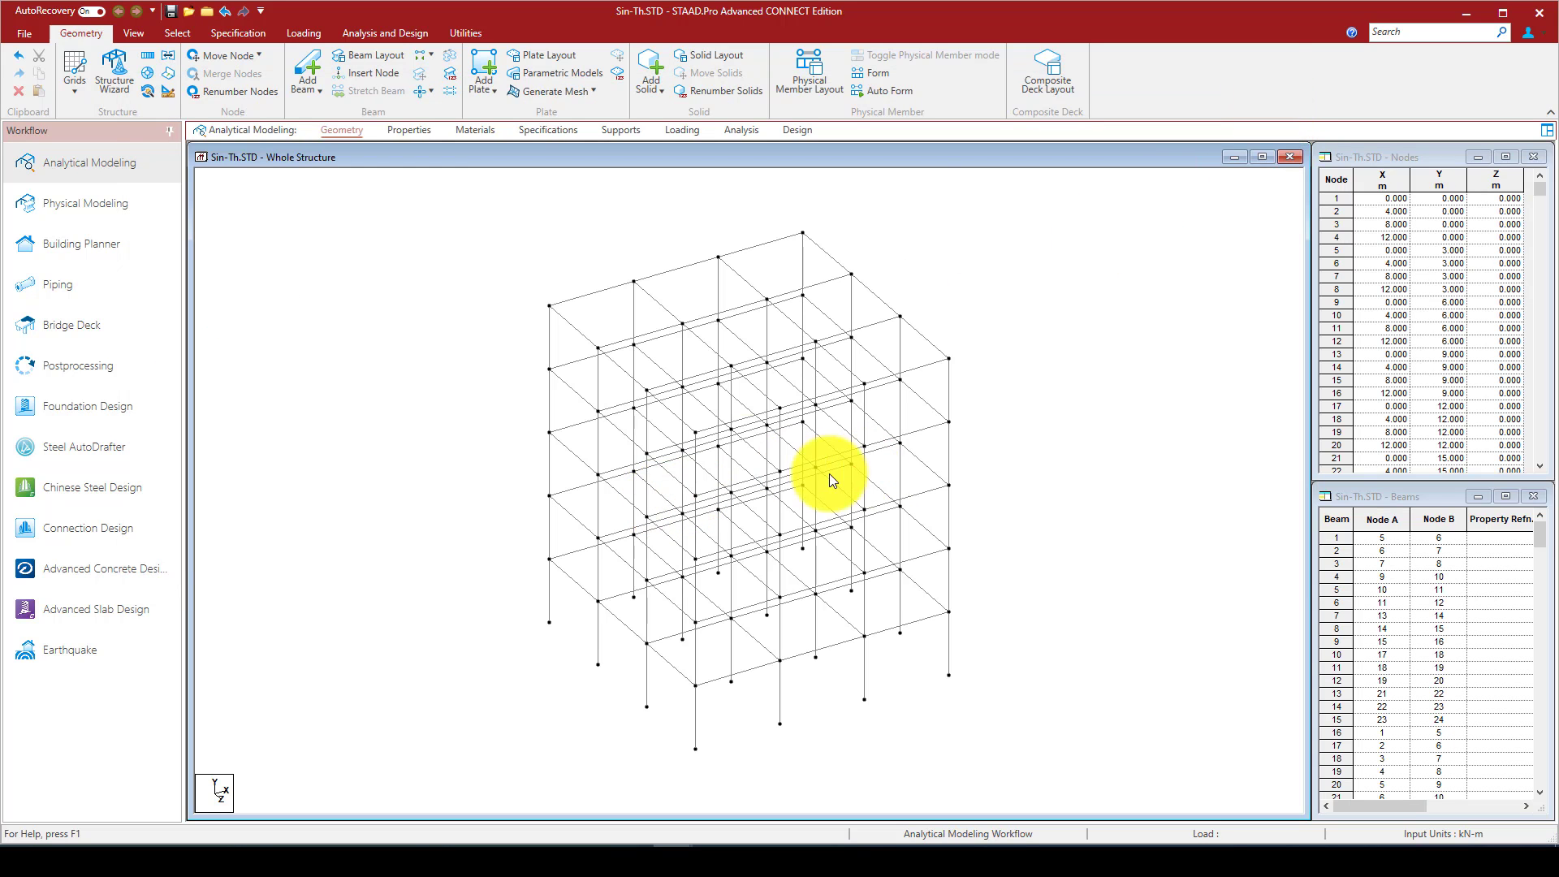
Add American W shapes W8X48 and W10X30 from the section profile tables
{"action": "left_click", "coordinate": [409, 129]}
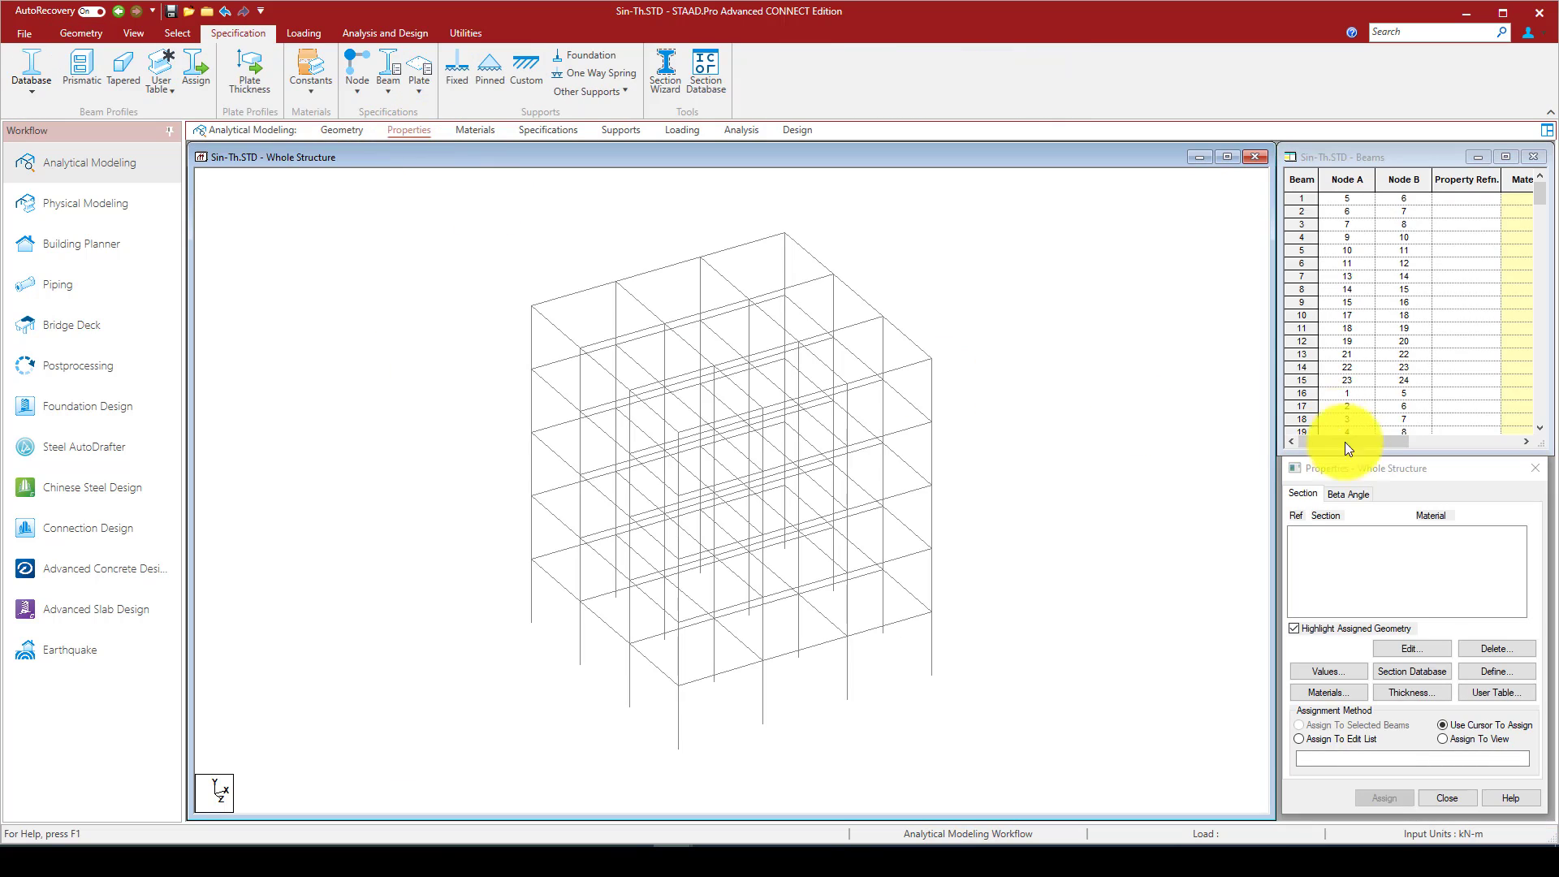
{"action": "left_click", "coordinate": [1426, 672]}
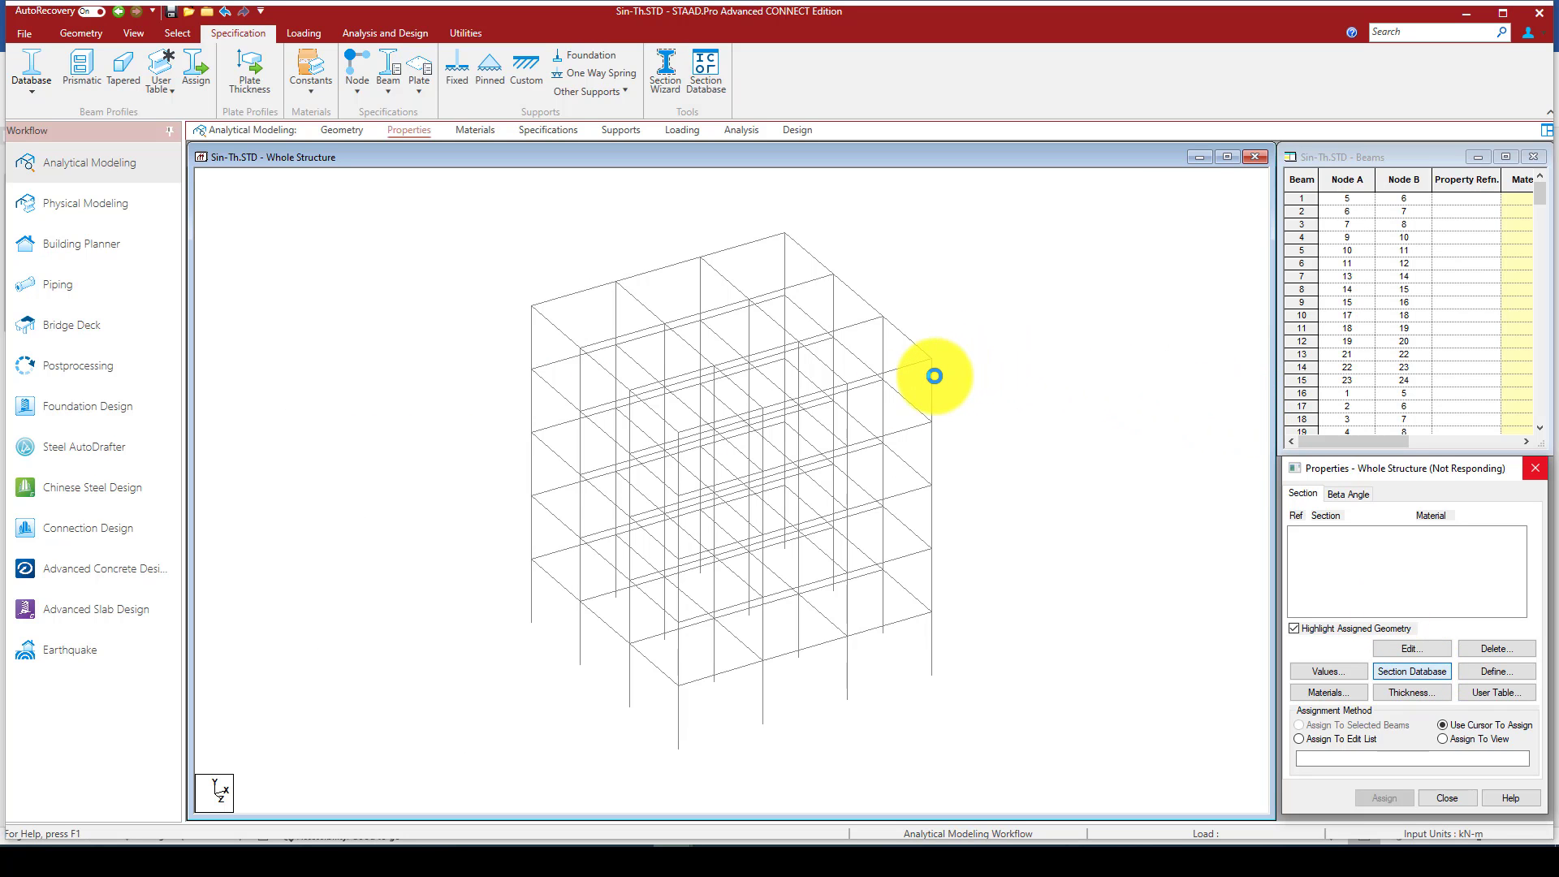
{"action": "left_click_drag", "start_coordinate": [837, 349], "coordinate": [823, 428]}
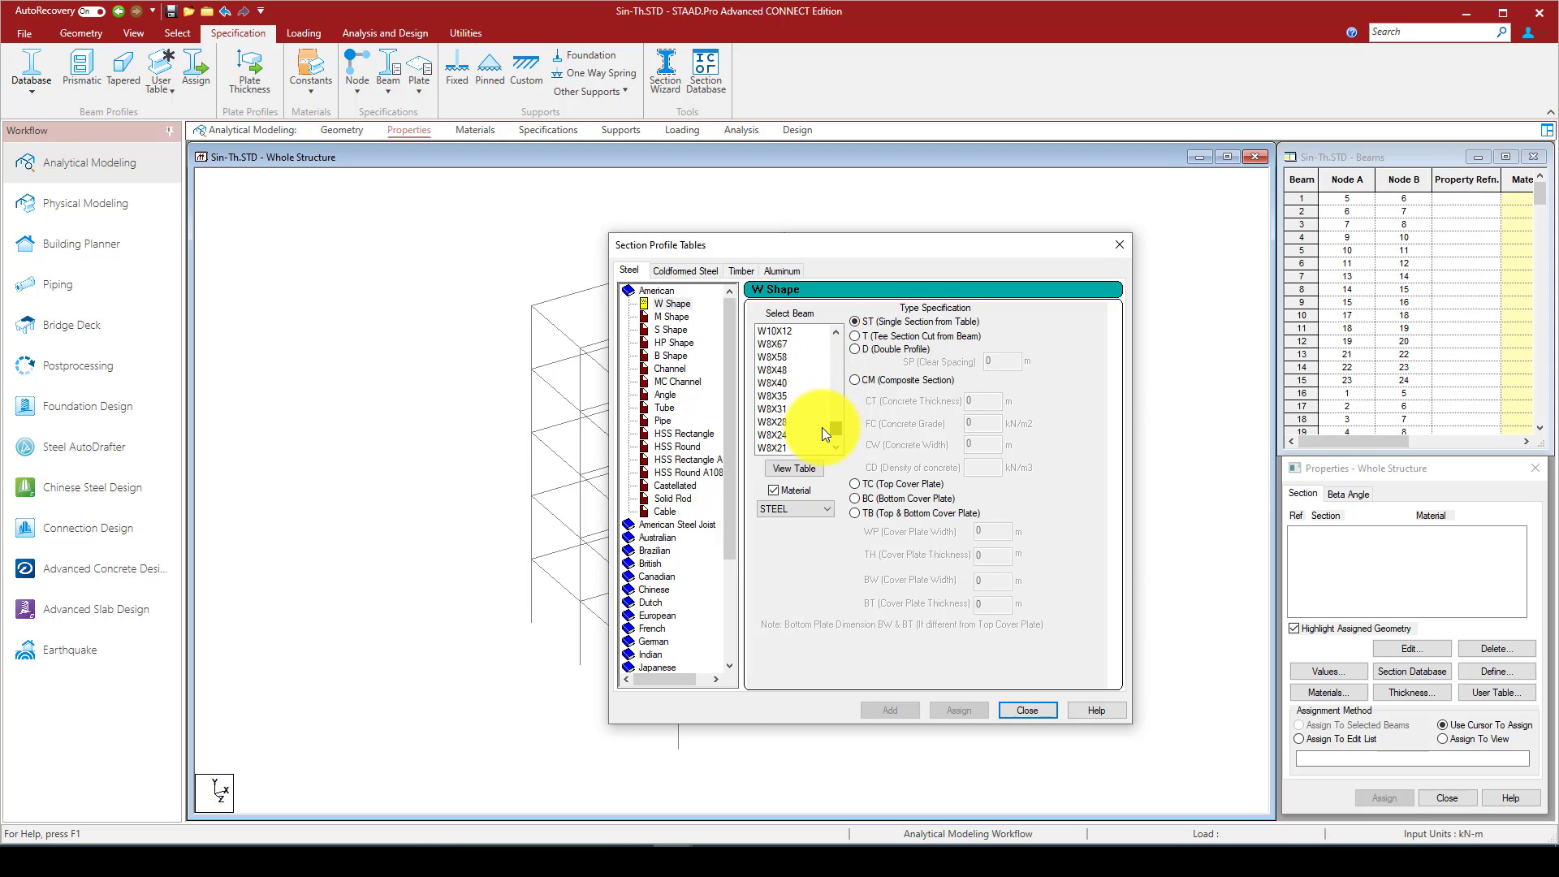
{"action": "left_click", "coordinate": [774, 372]}
{"action": "left_click", "coordinate": [888, 710]}
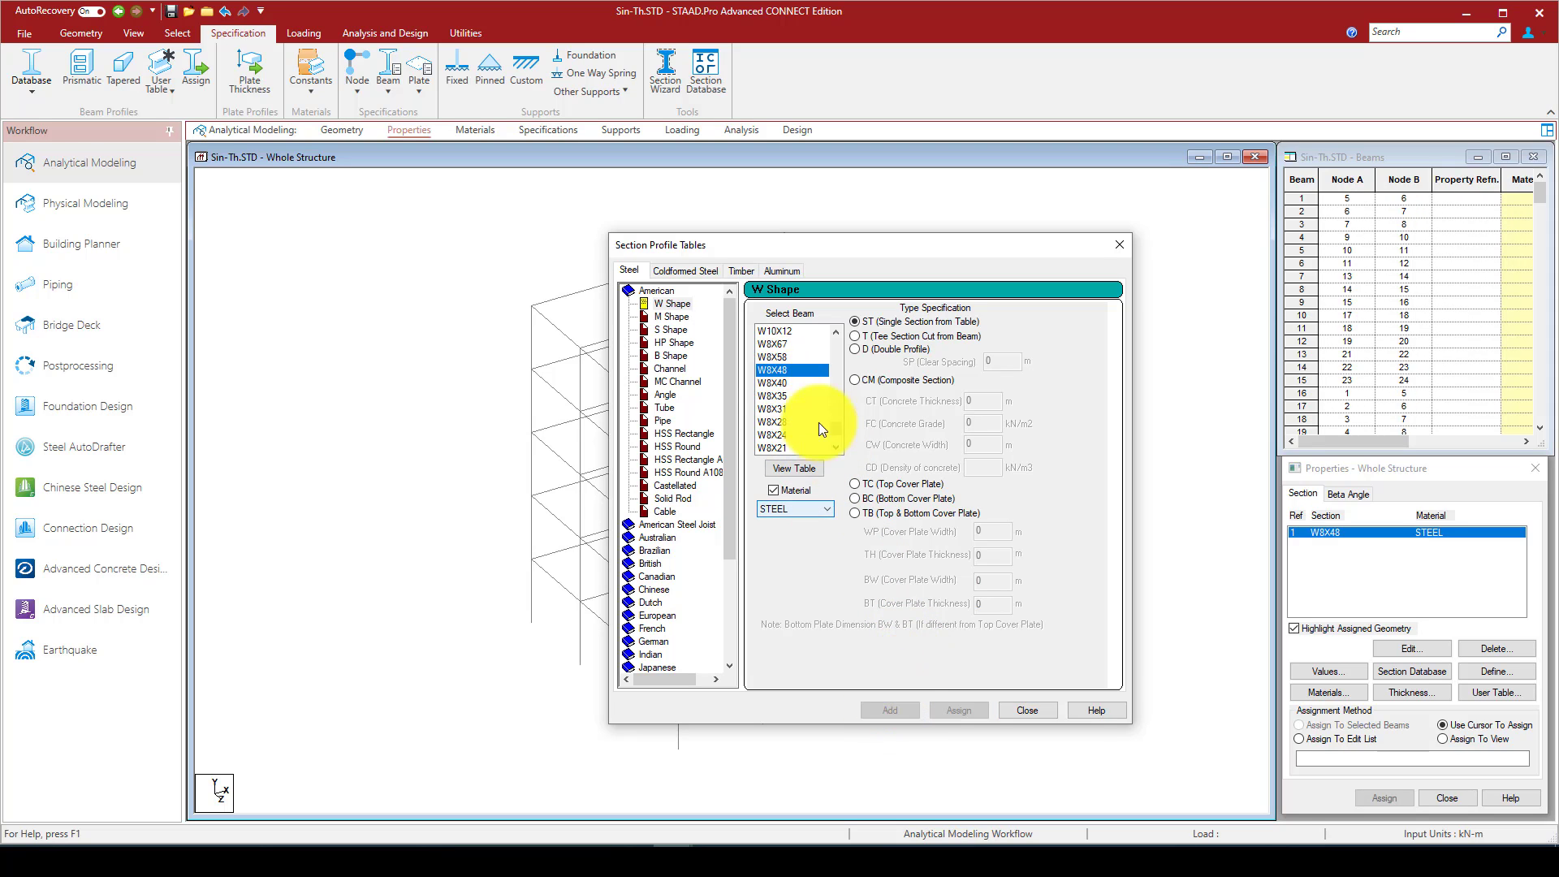
{"action": "scroll", "coordinate": [785, 369], "scroll_direction": "up", "scroll_amount": 2}
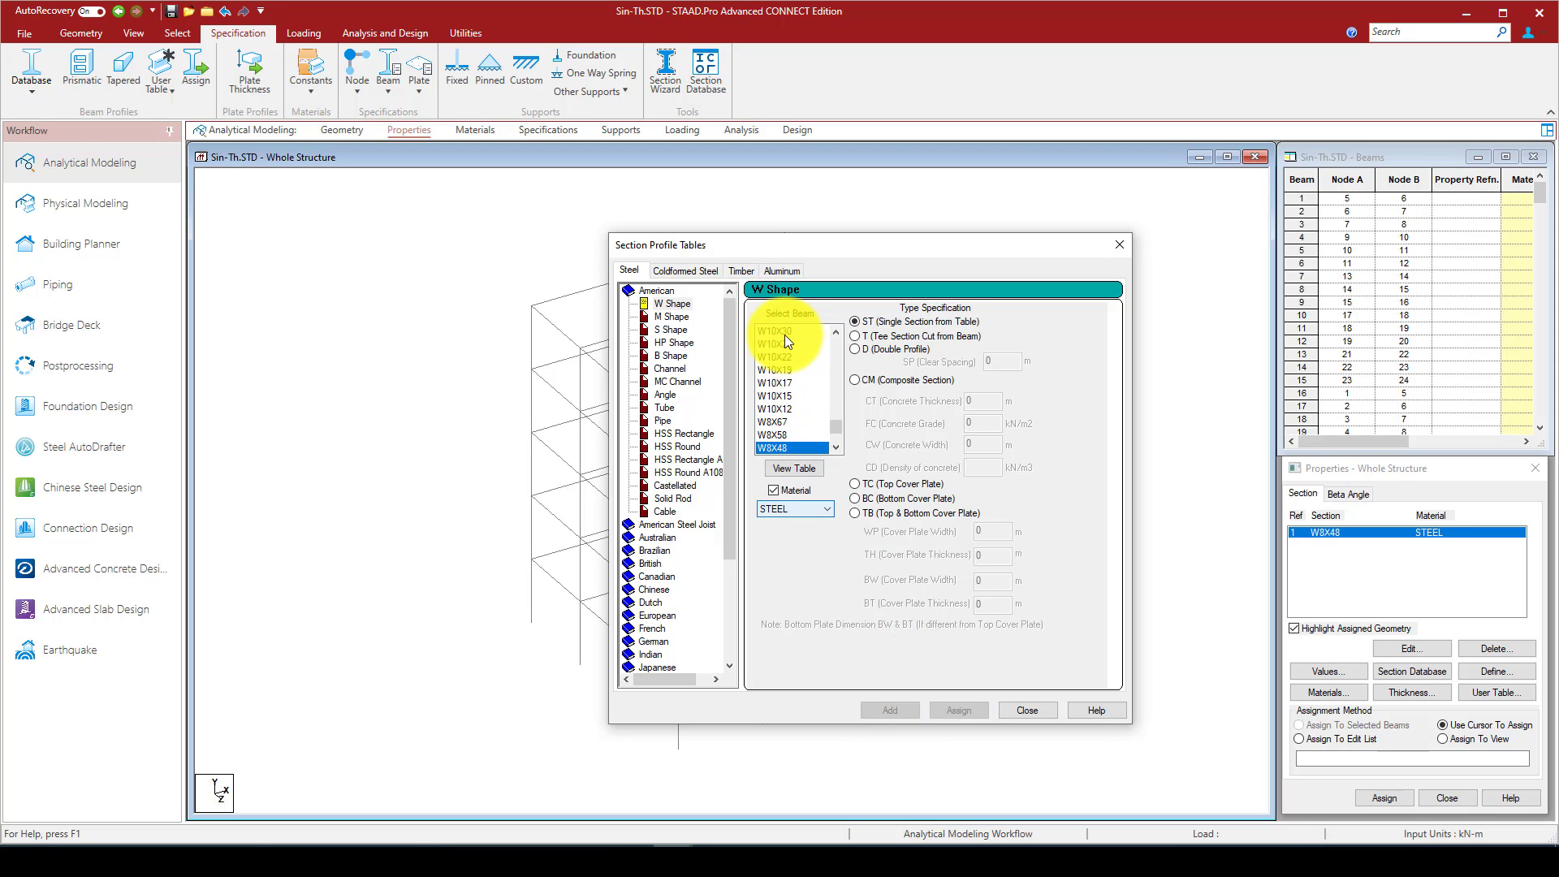
{"action": "left_click", "coordinate": [785, 334]}
{"action": "left_click", "coordinate": [893, 712]}
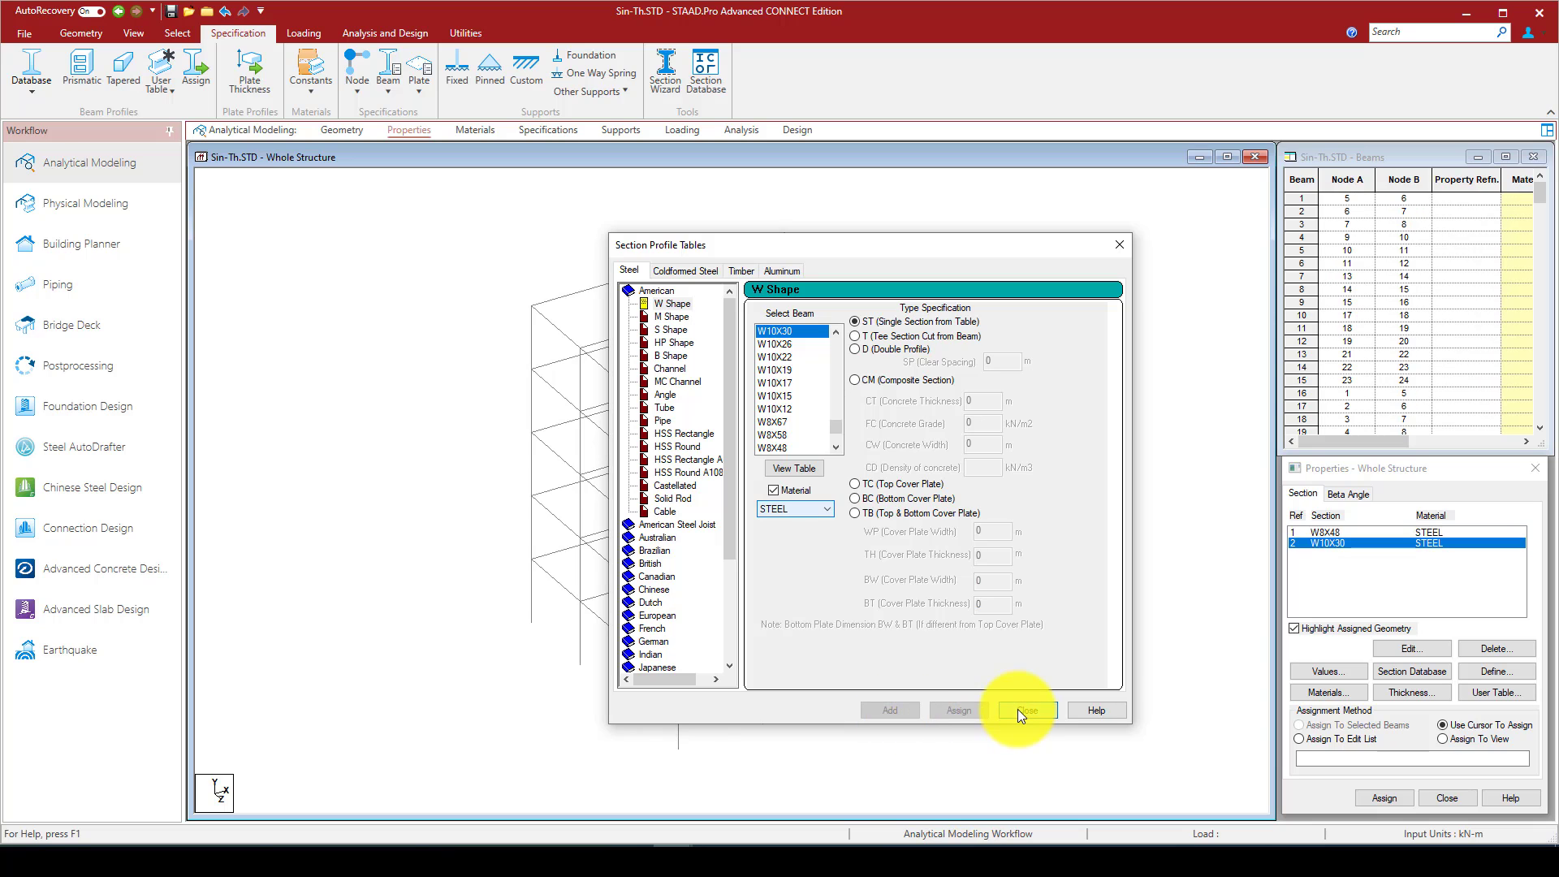
{"action": "left_click", "coordinate": [1023, 710]}
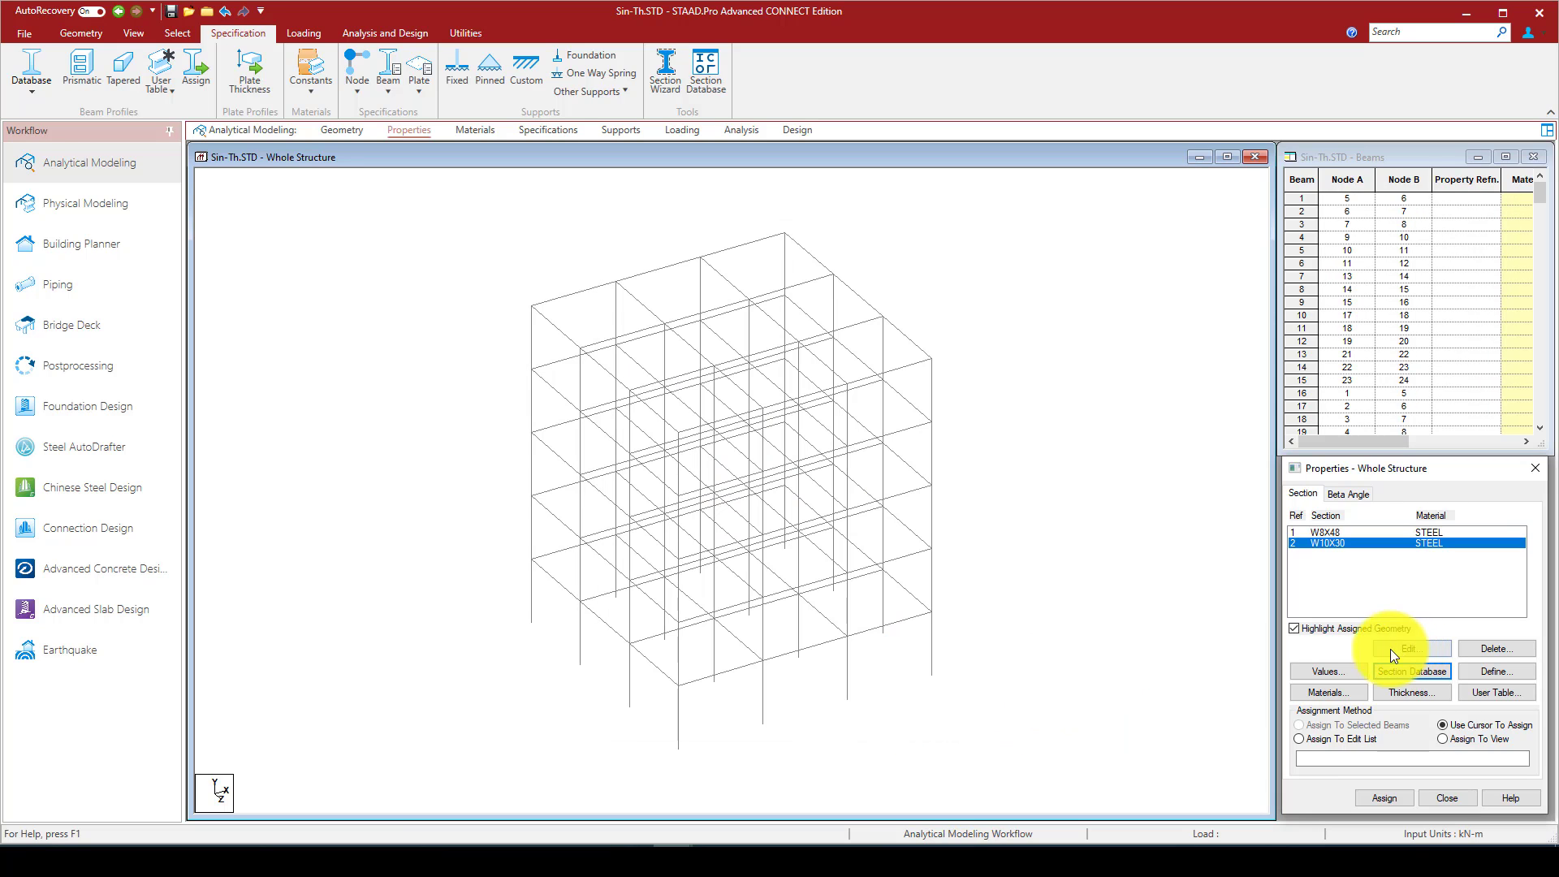
Add a 0.15 m CONCRETE plate thickness to the property list
{"action": "left_click", "coordinate": [1421, 693]}
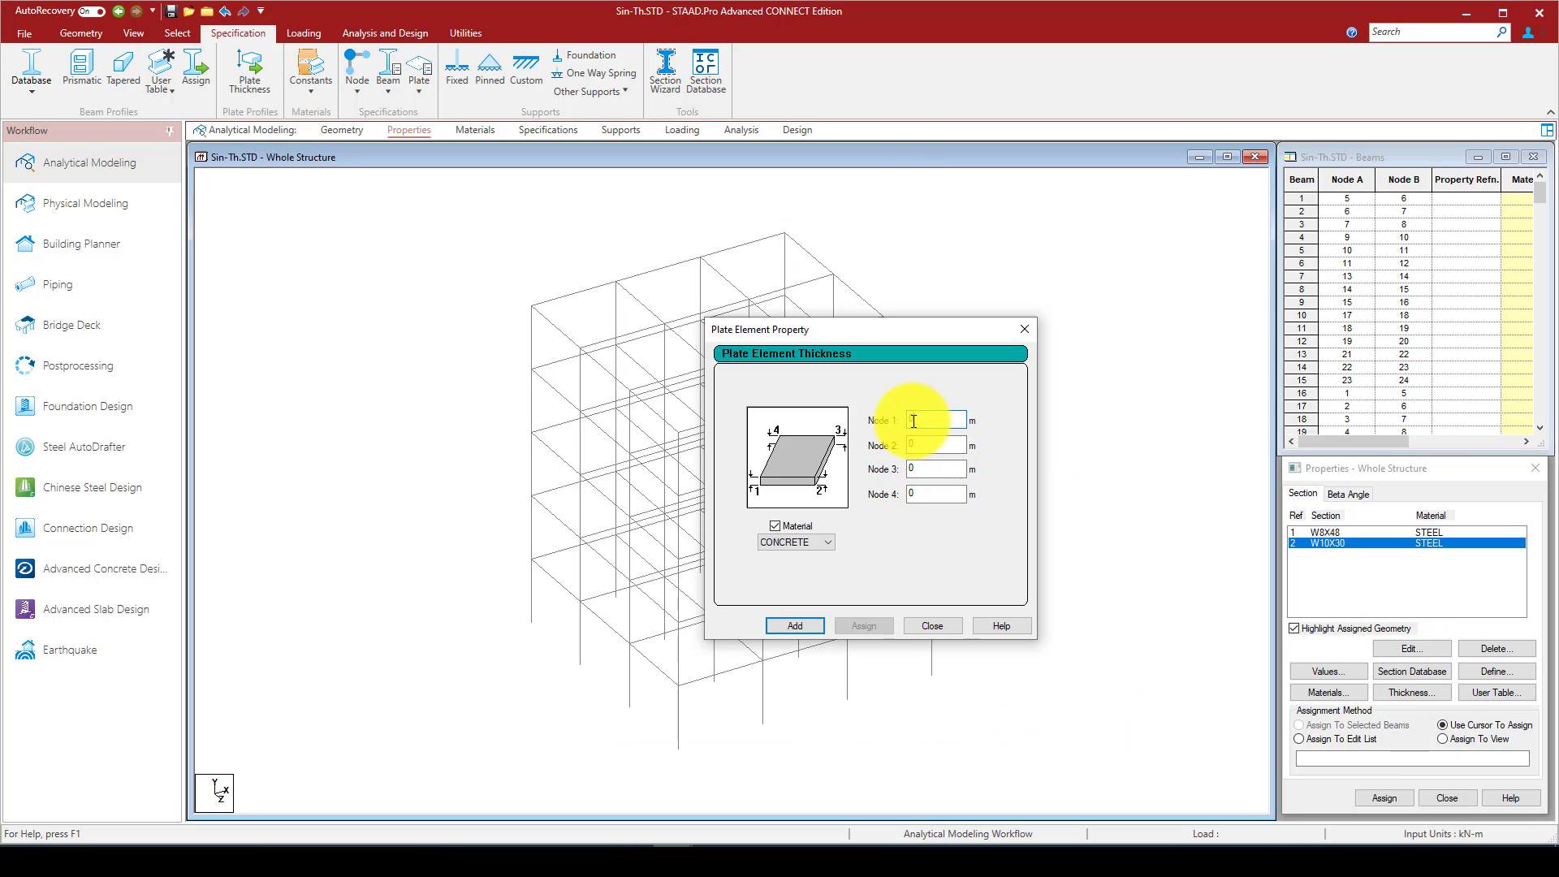
{"action": "type", "text": "0.15"}
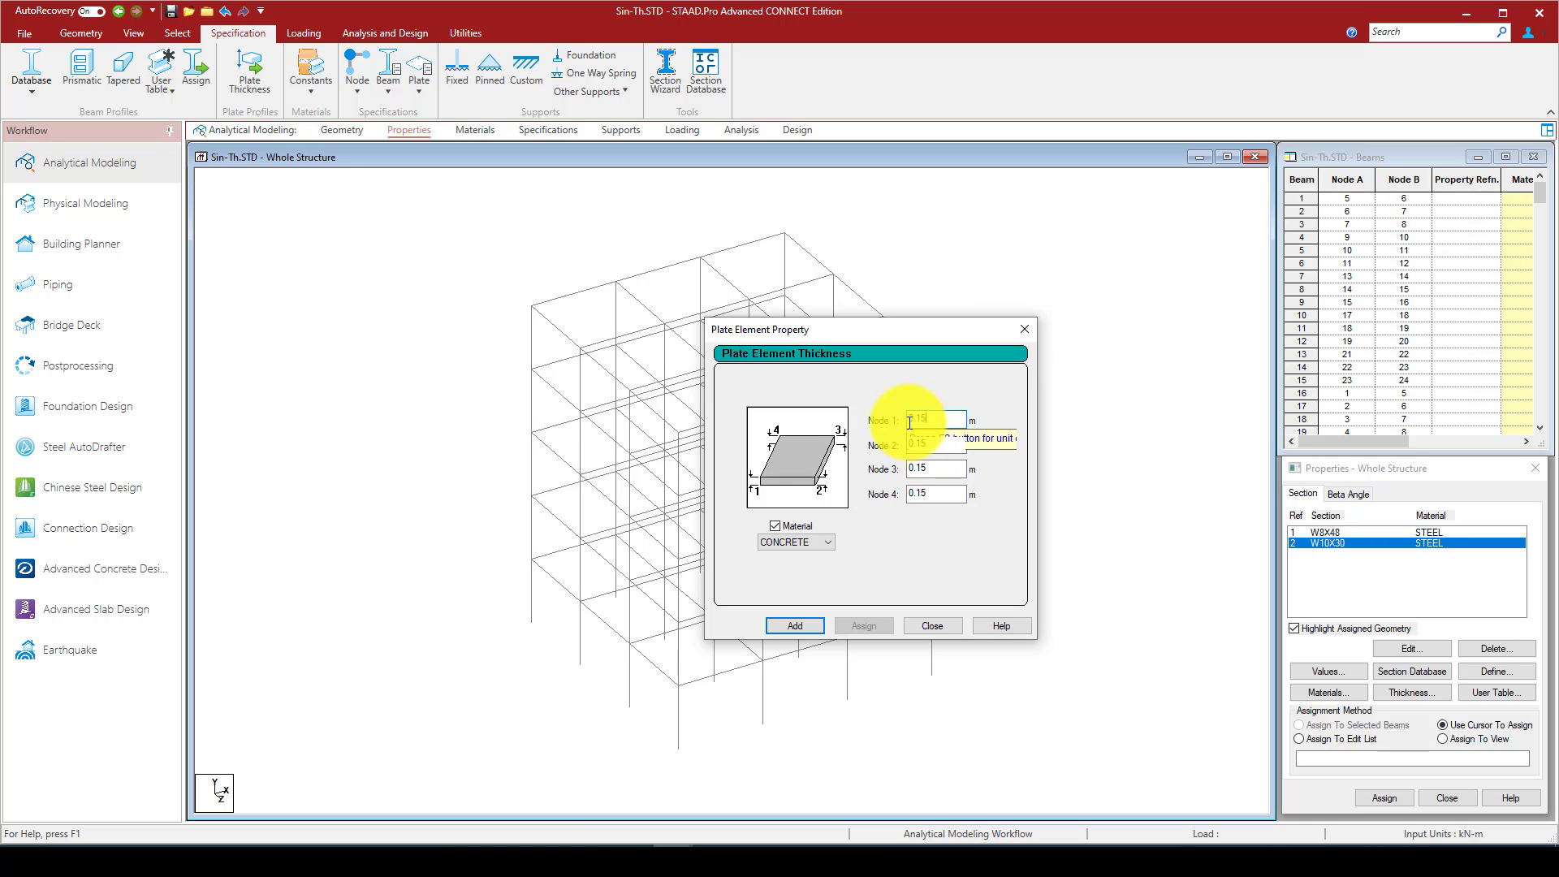
{"action": "left_click", "coordinate": [783, 625]}
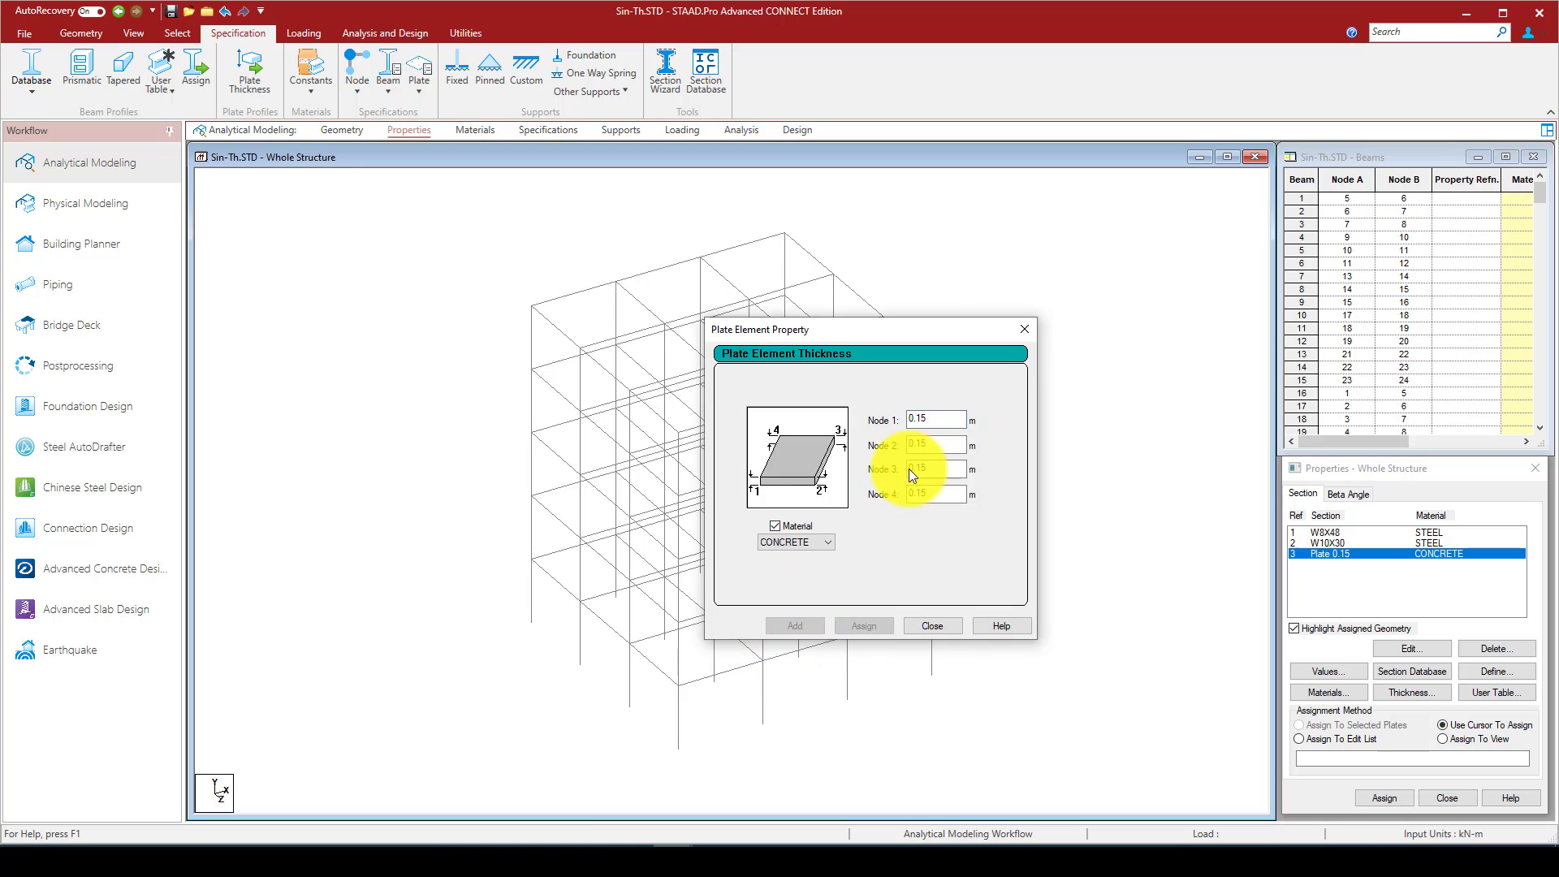
{"action": "left_click", "coordinate": [933, 626]}
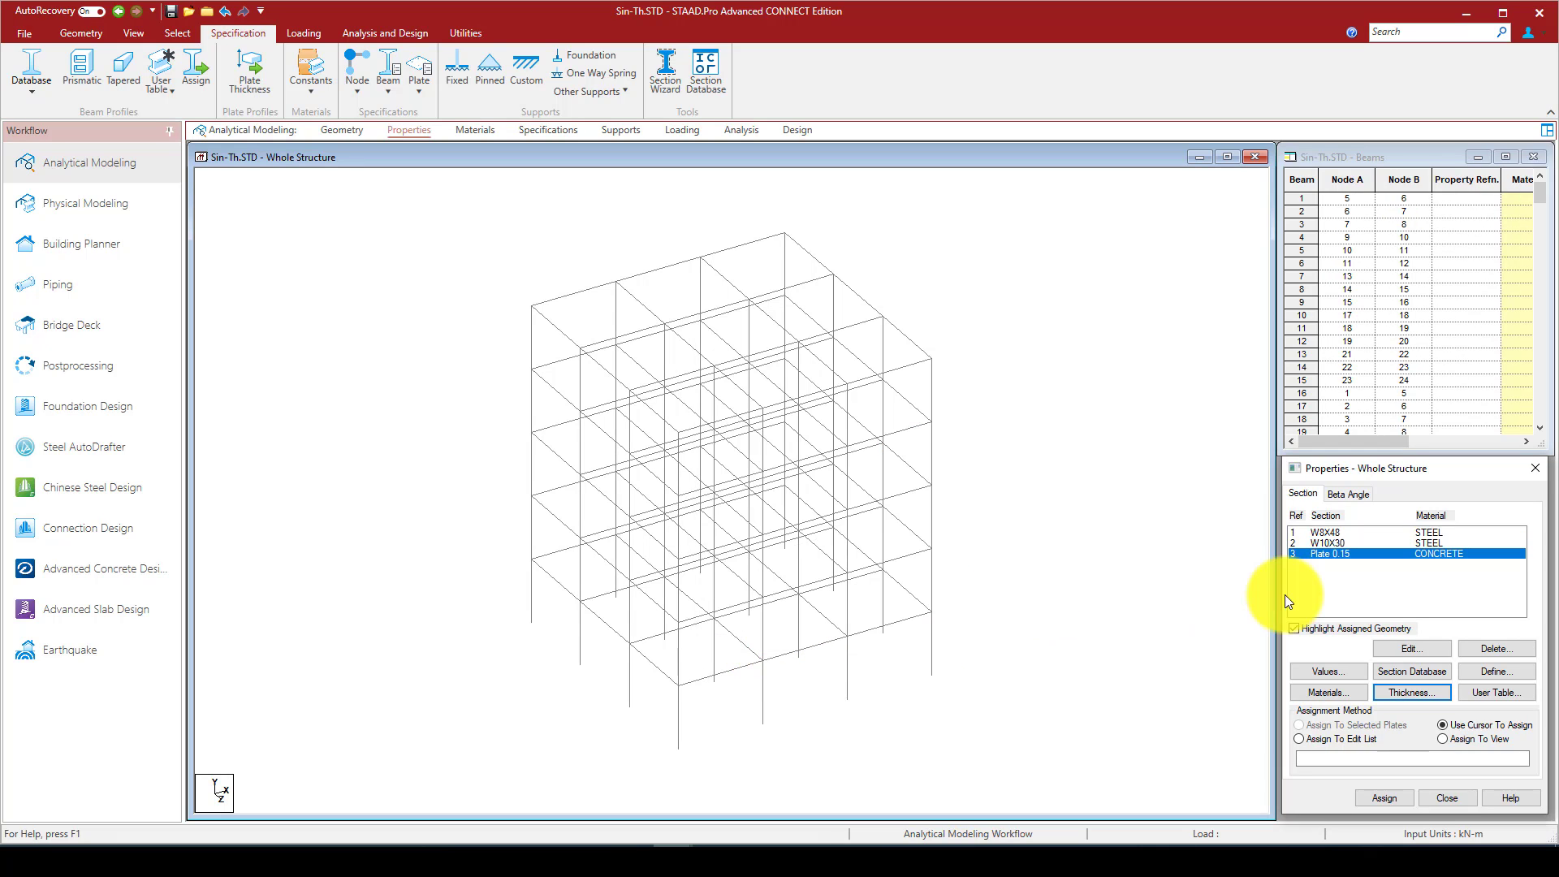
Assign W8X48 to all beams parallel to X and Z
{"action": "left_click", "coordinate": [1350, 536]}
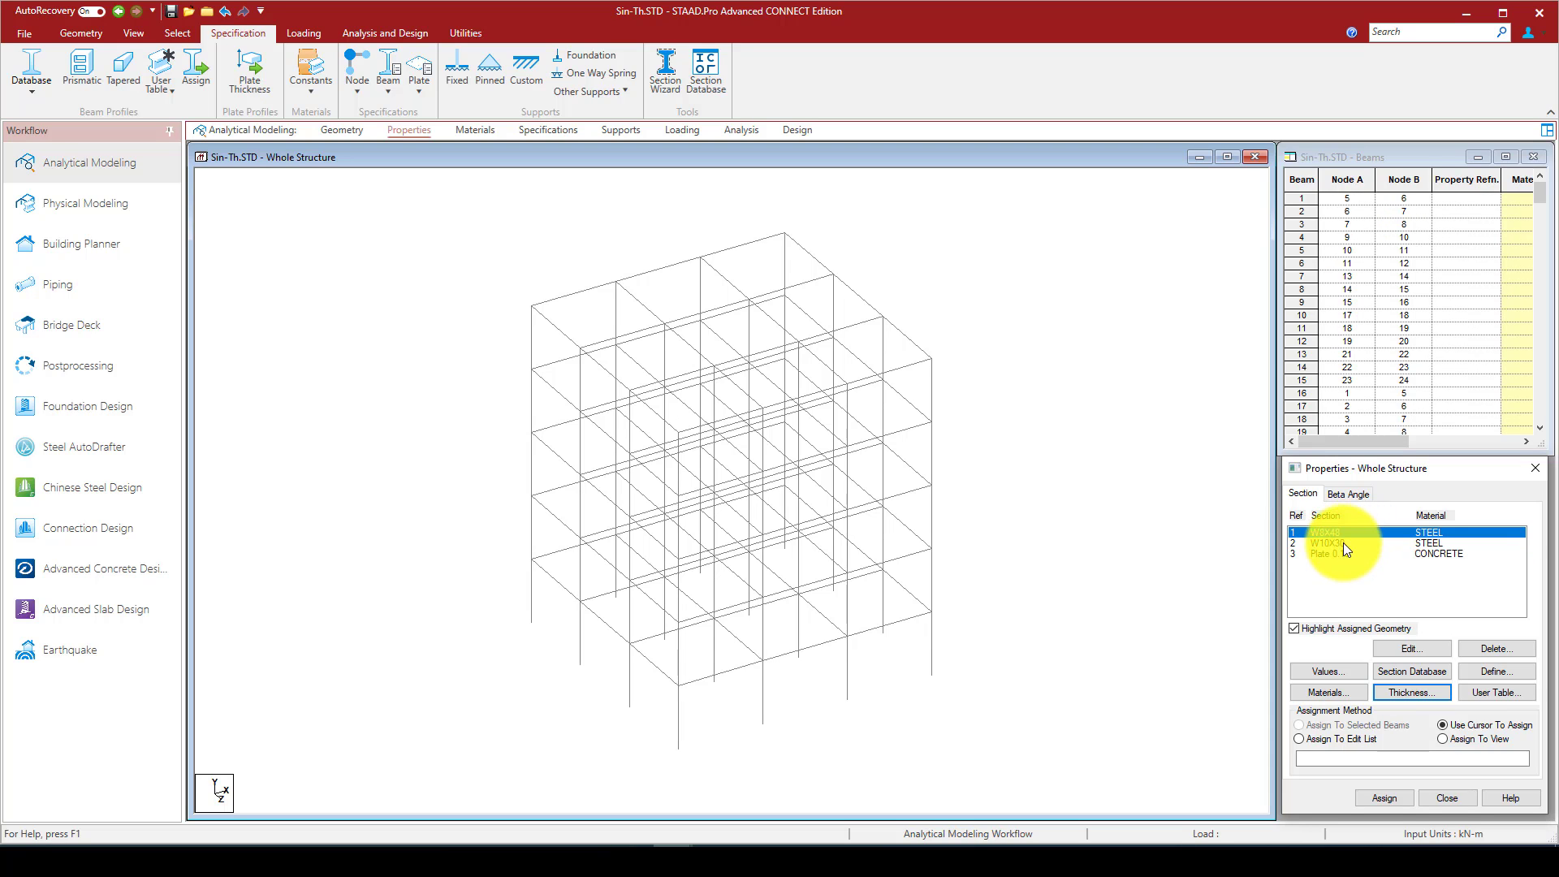
{"action": "left_click", "coordinate": [177, 31]}
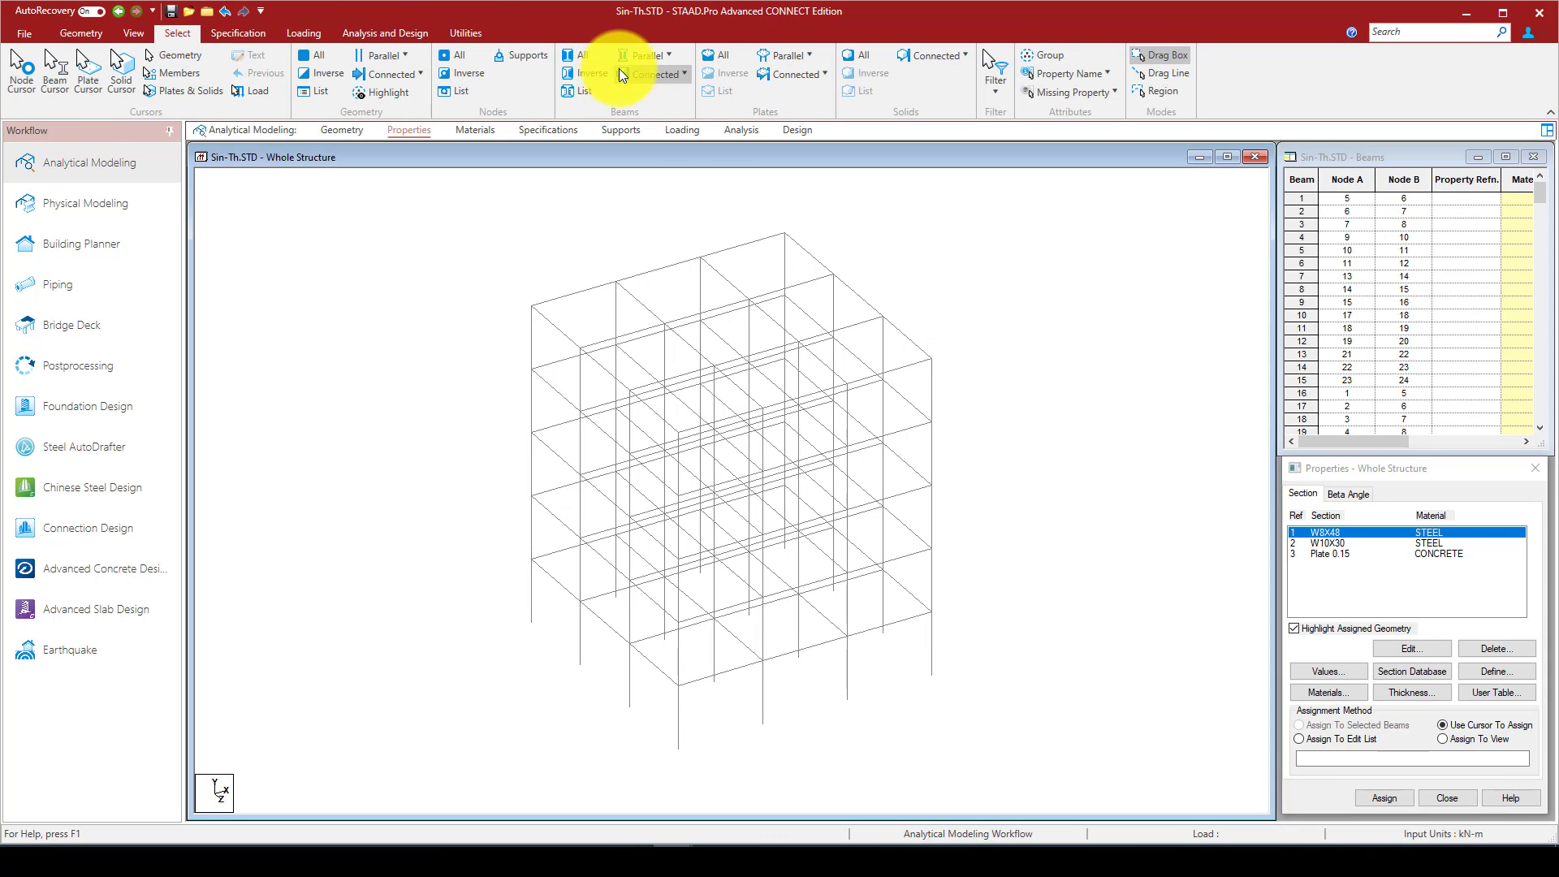
{"action": "left_click", "coordinate": [651, 54]}
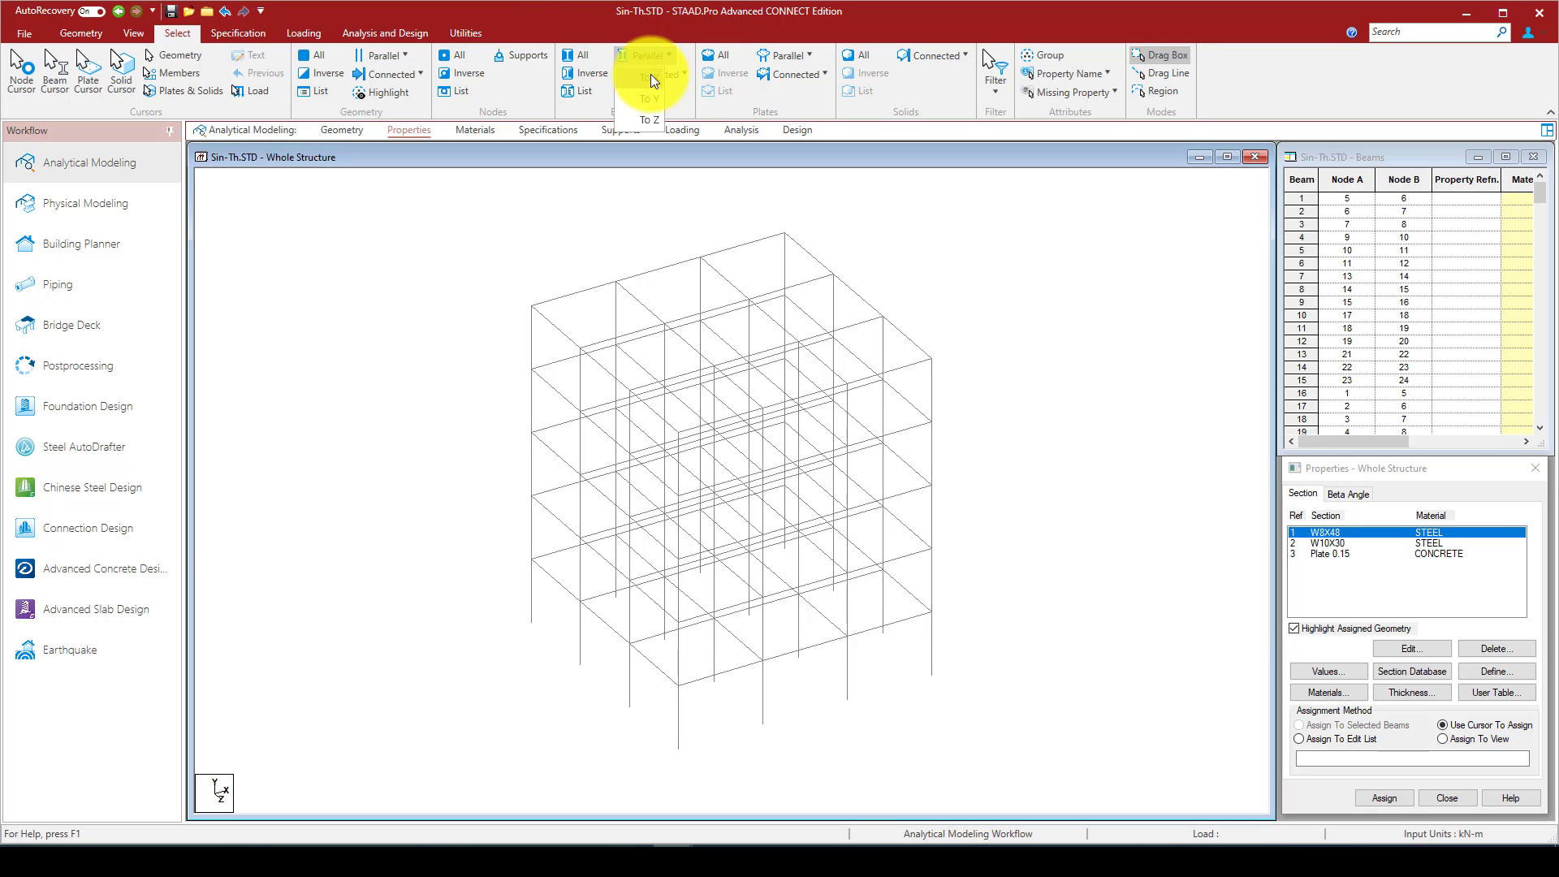
{"action": "left_click", "coordinate": [647, 116]}
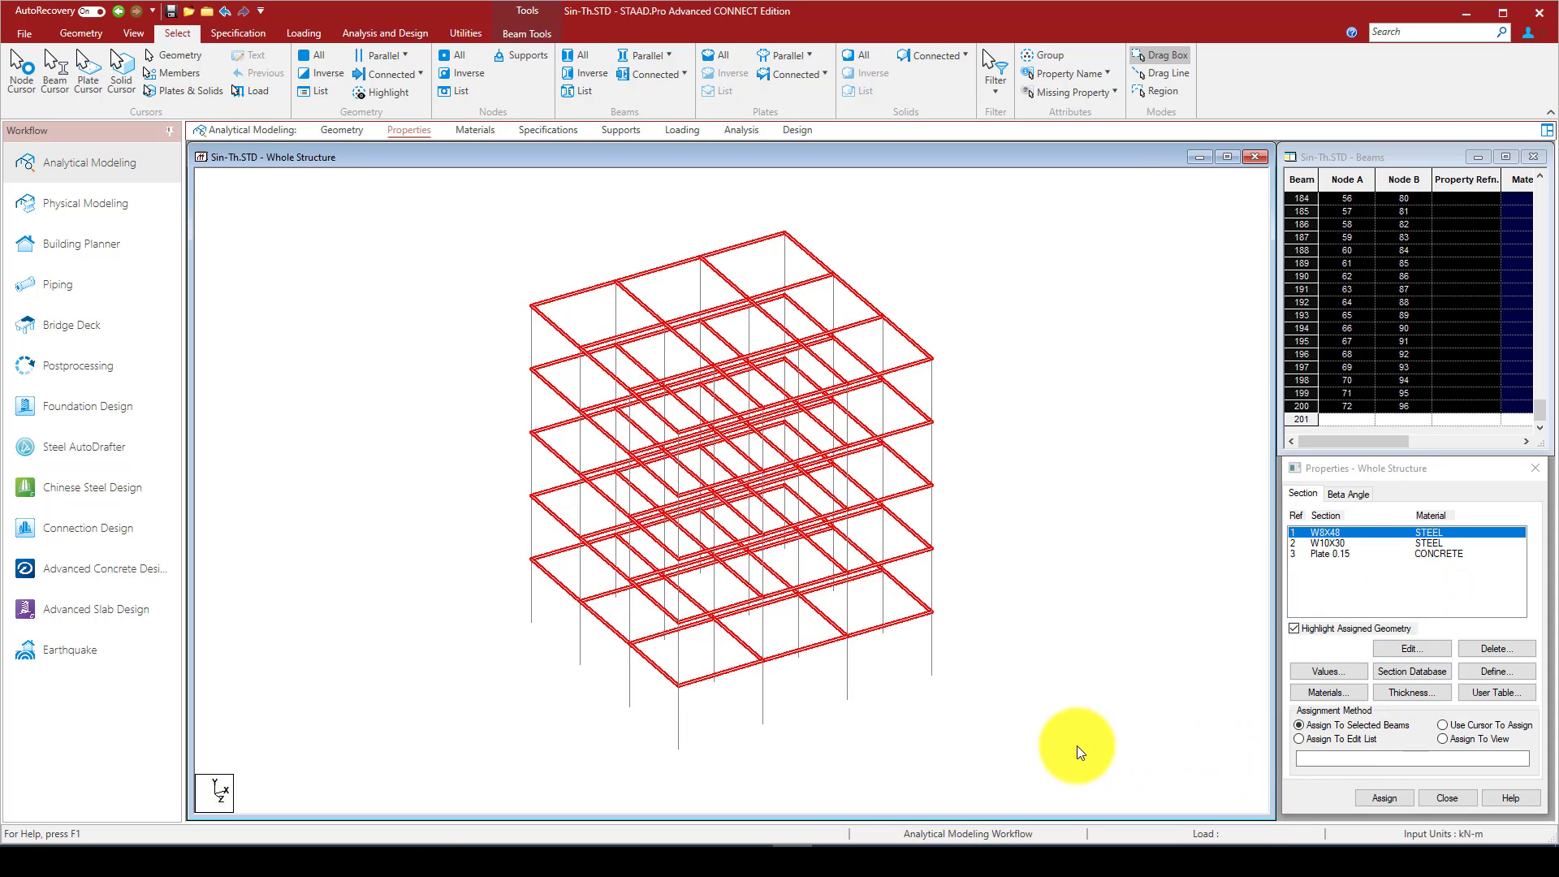
{"action": "left_click", "coordinate": [1394, 801]}
{"action": "left_click", "coordinate": [1437, 679]}
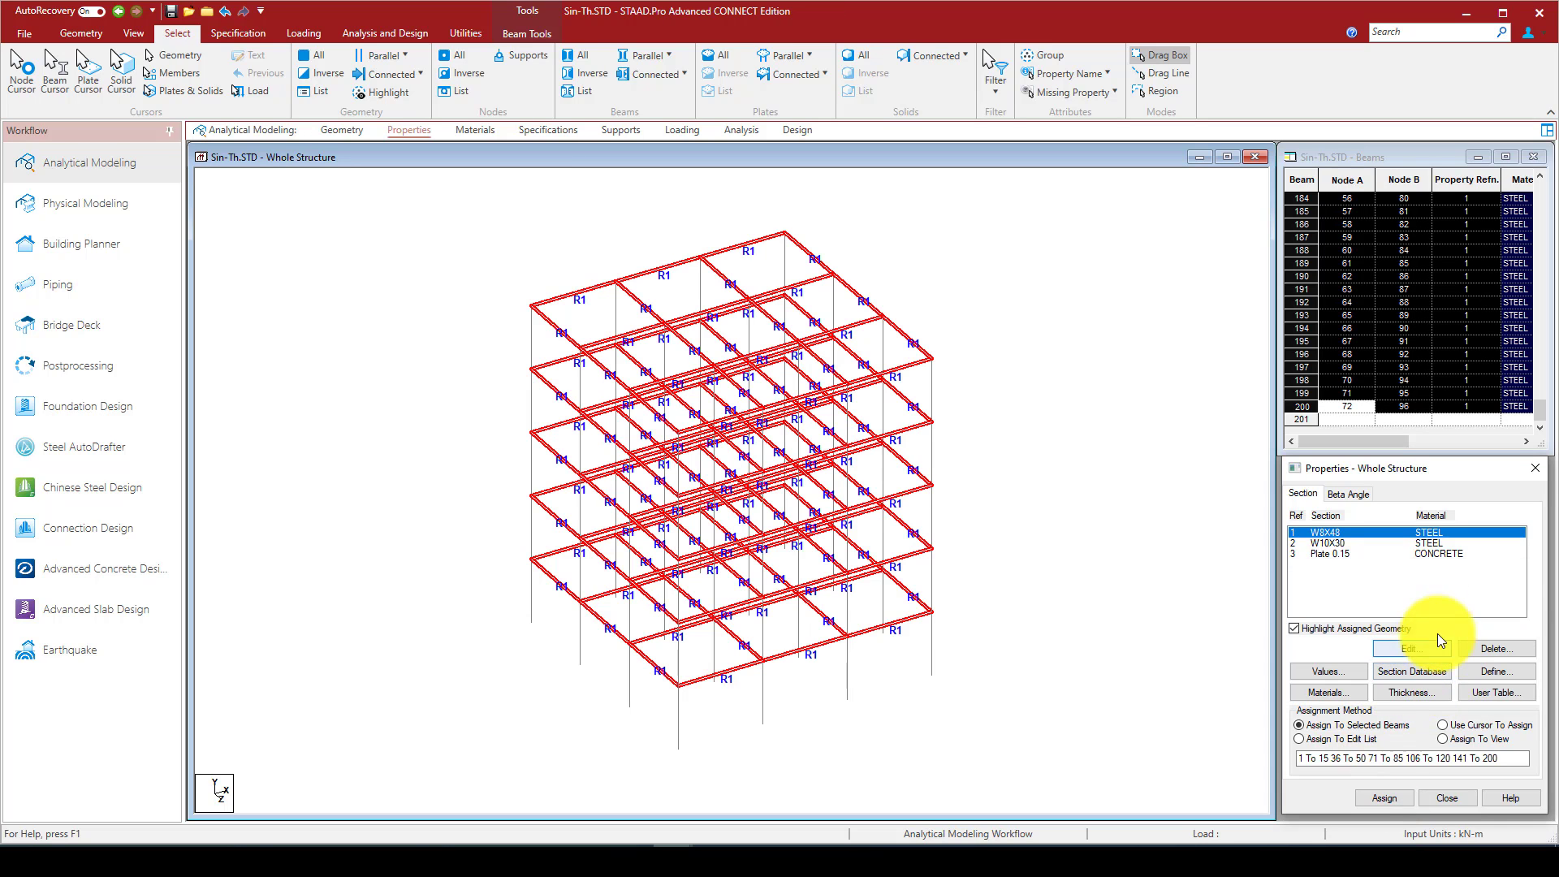
{"action": "left_click", "coordinate": [1106, 346]}
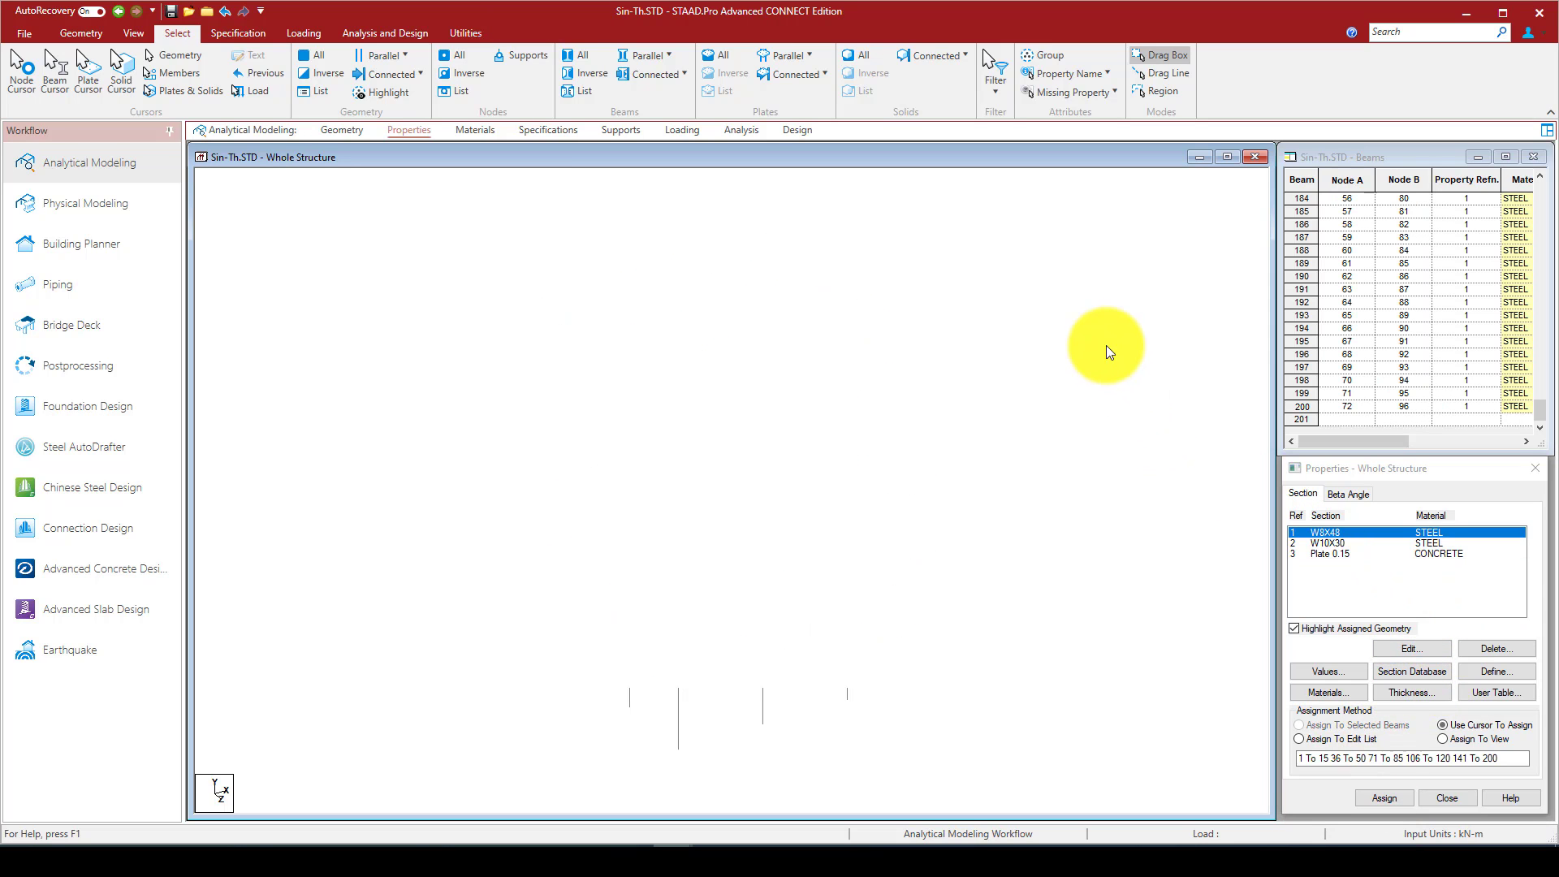
Assign W10X30 to the vertical columns, then check the Plate 0.15 and W8X48 highlights
{"action": "left_click", "coordinate": [664, 56]}
{"action": "left_click", "coordinate": [657, 125]}
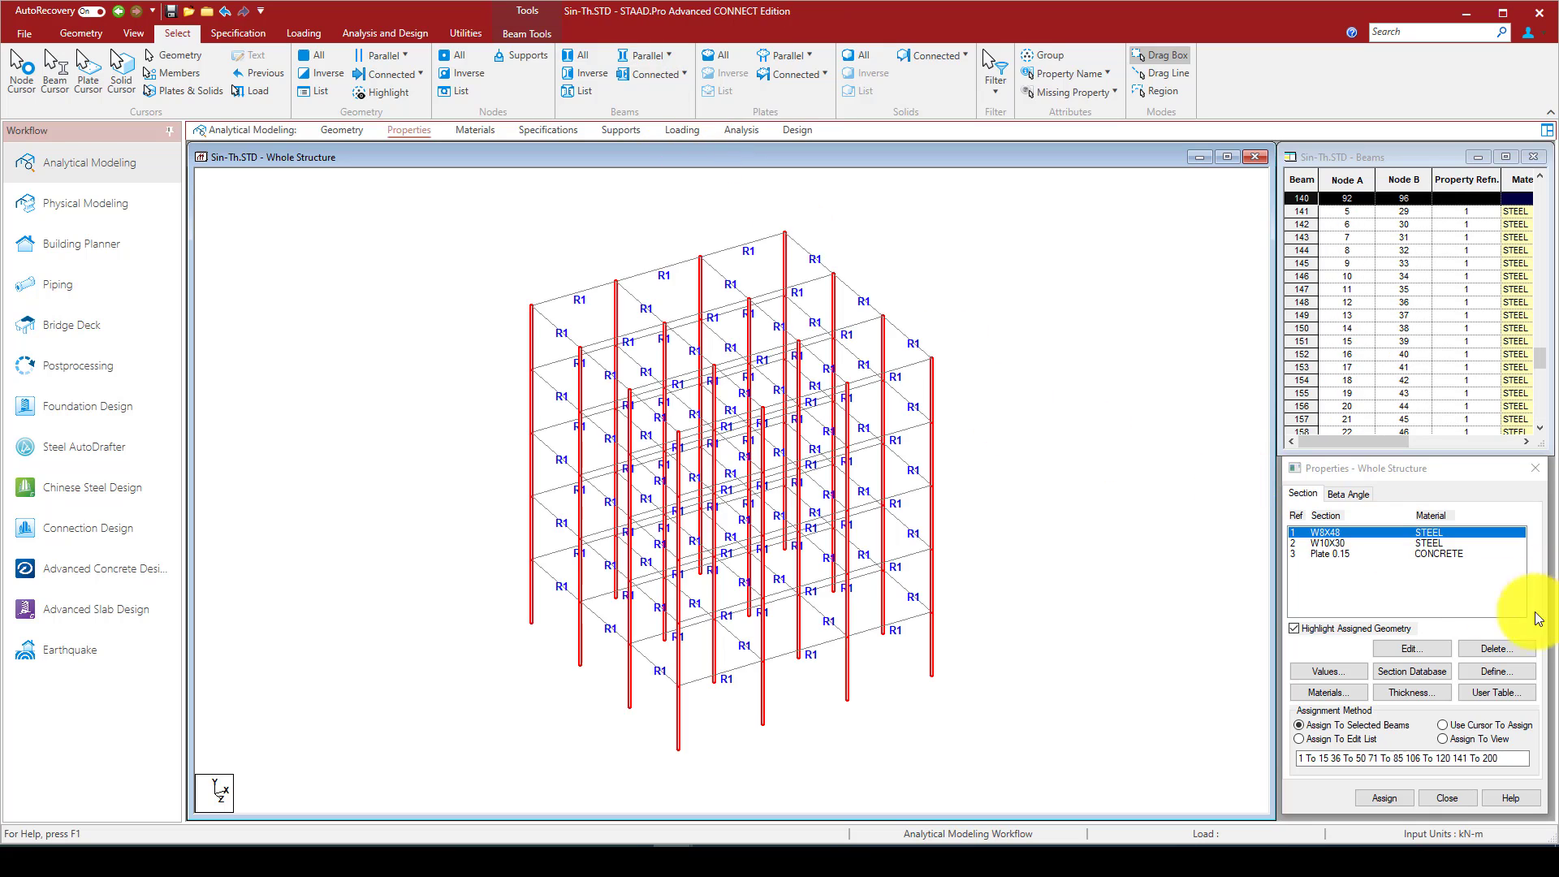
{"action": "left_click", "coordinate": [1351, 548]}
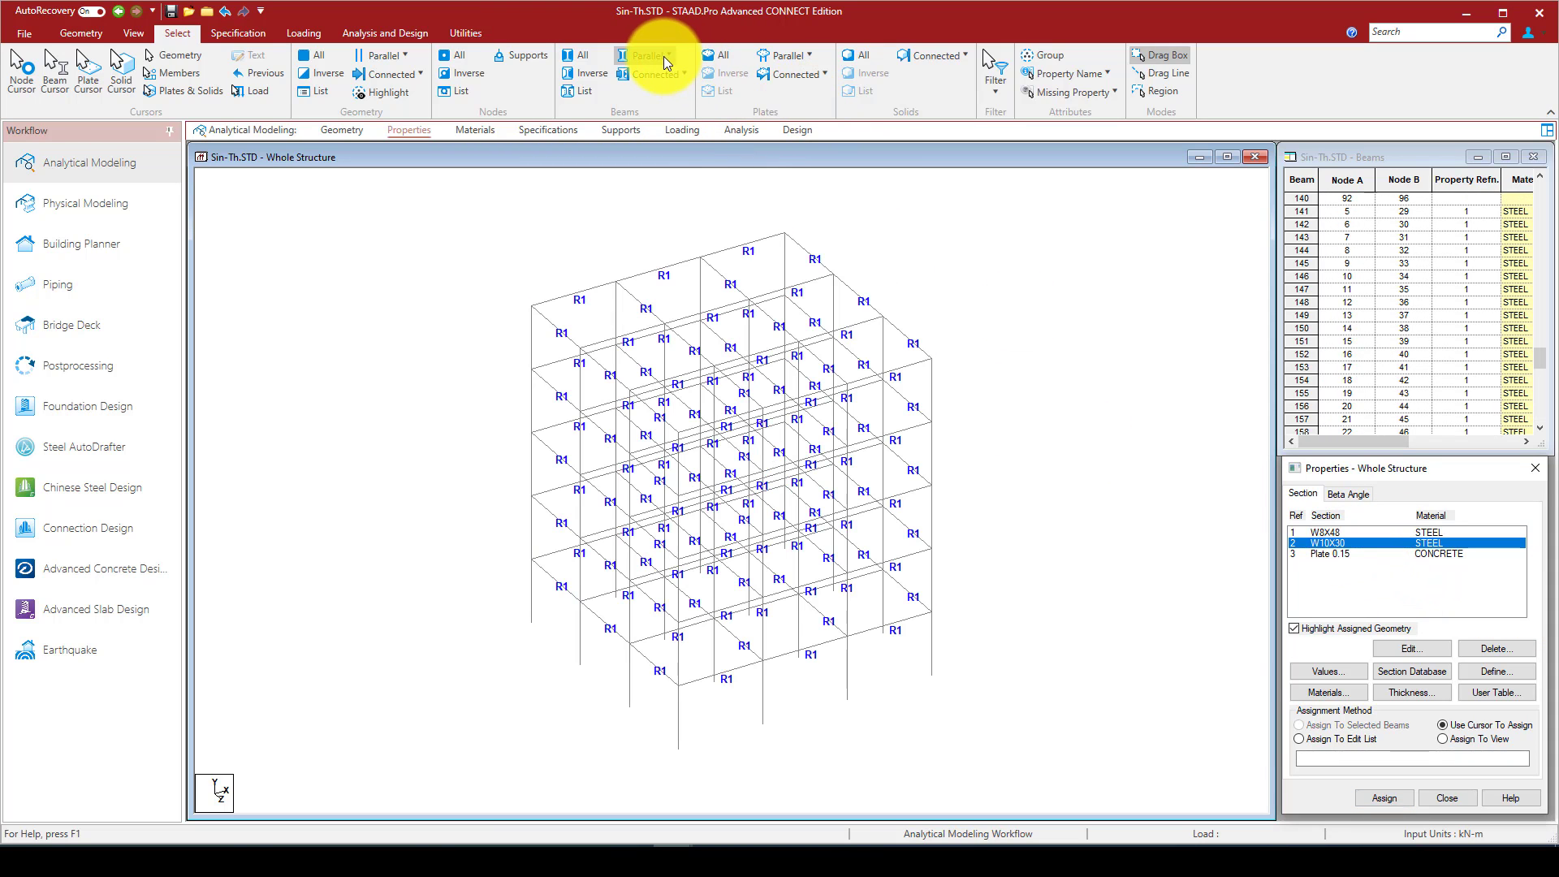
{"action": "left_click", "coordinate": [654, 104]}
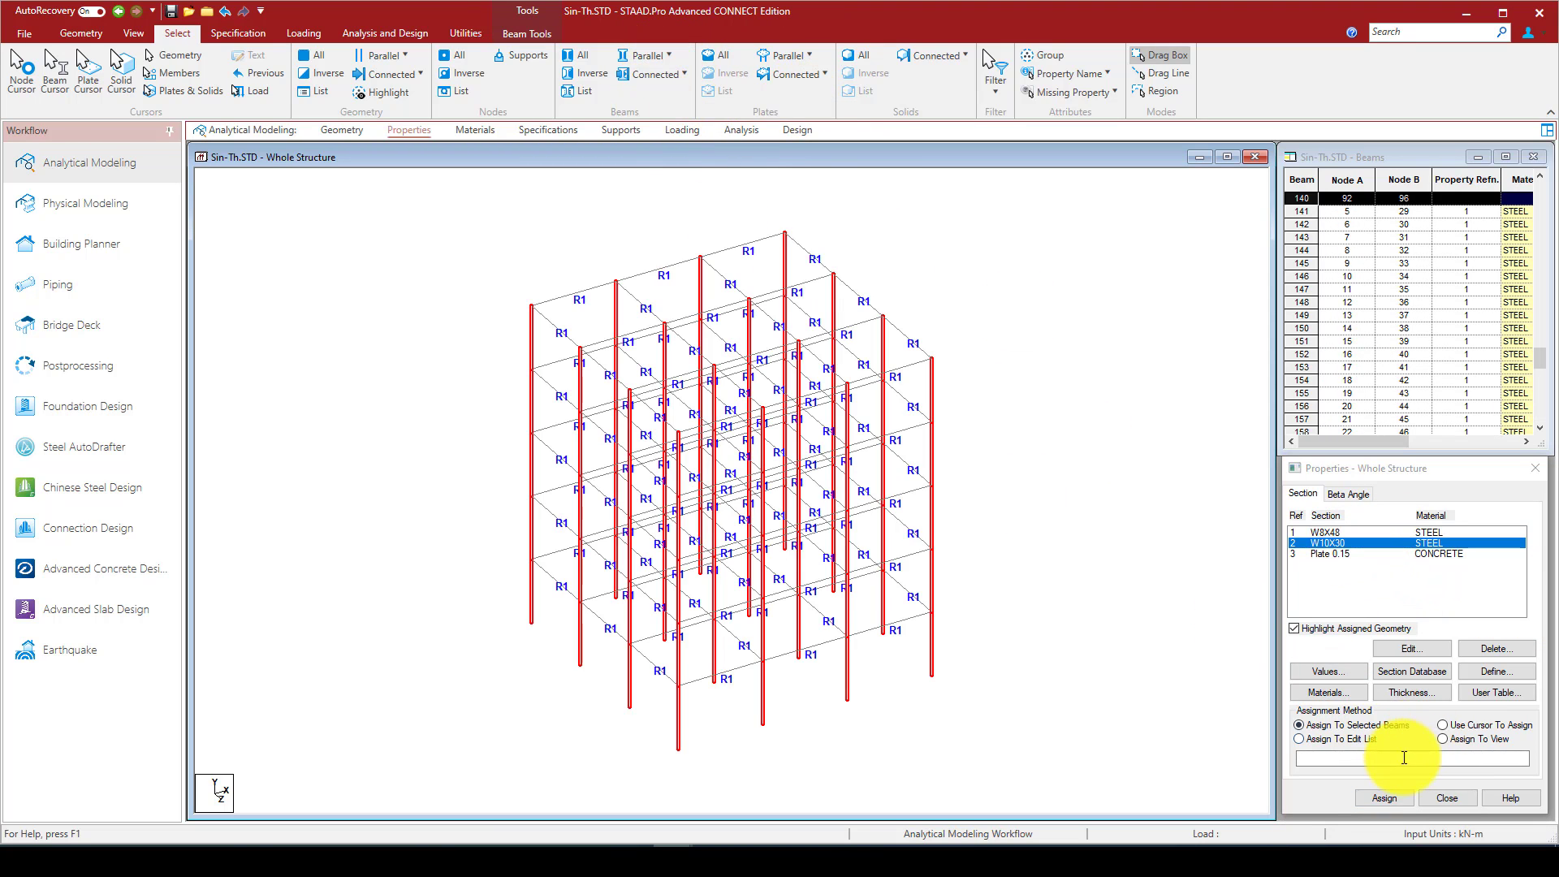
{"action": "left_click", "coordinate": [1385, 797]}
{"action": "left_click", "coordinate": [1440, 681]}
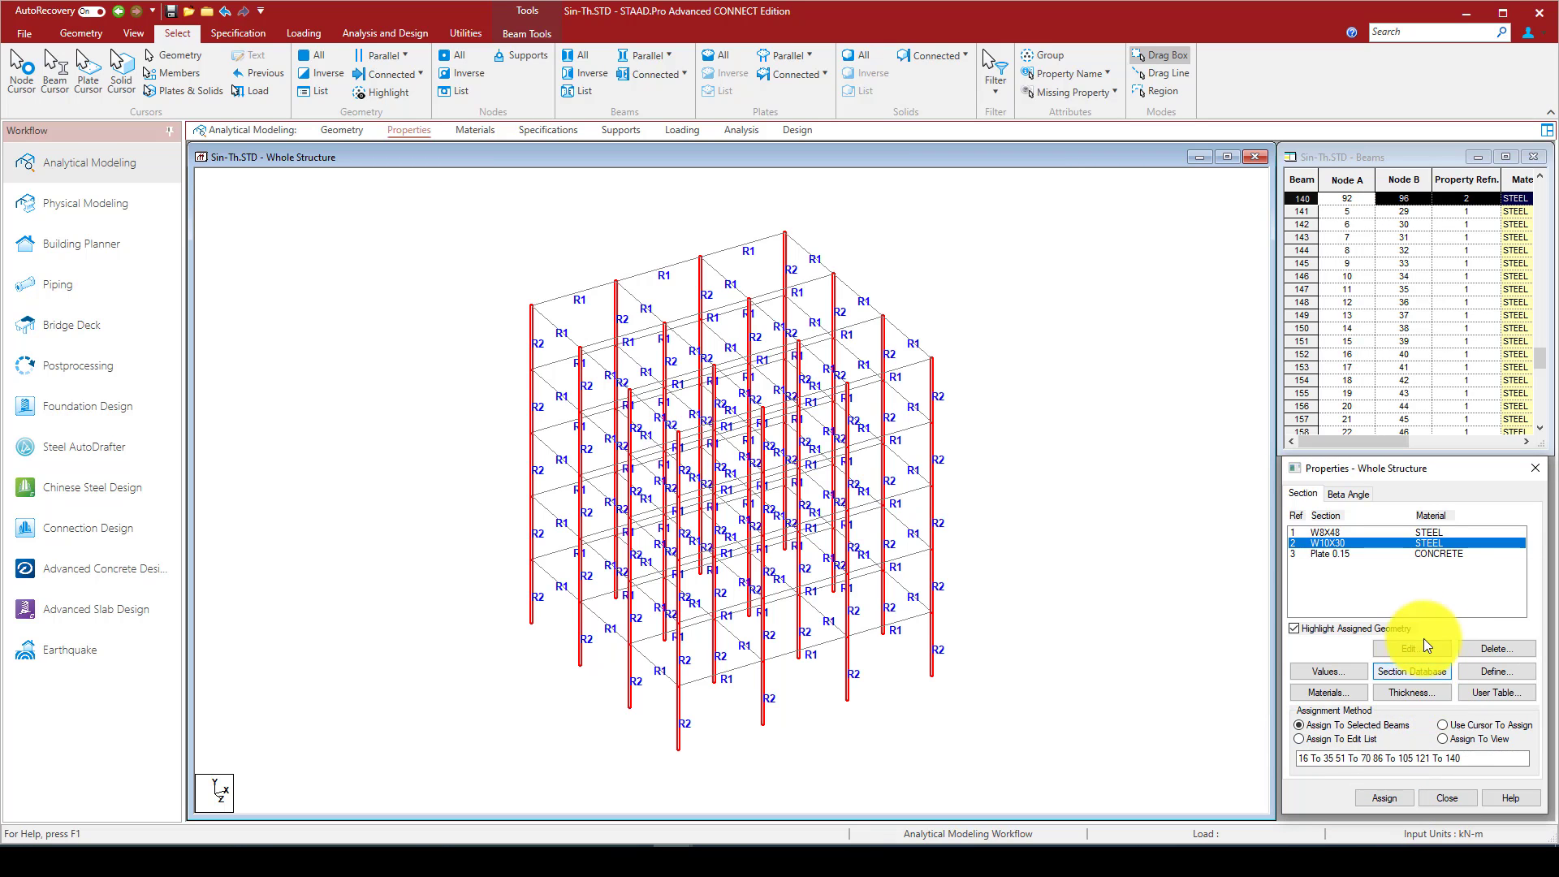
{"action": "left_click", "coordinate": [1333, 553]}
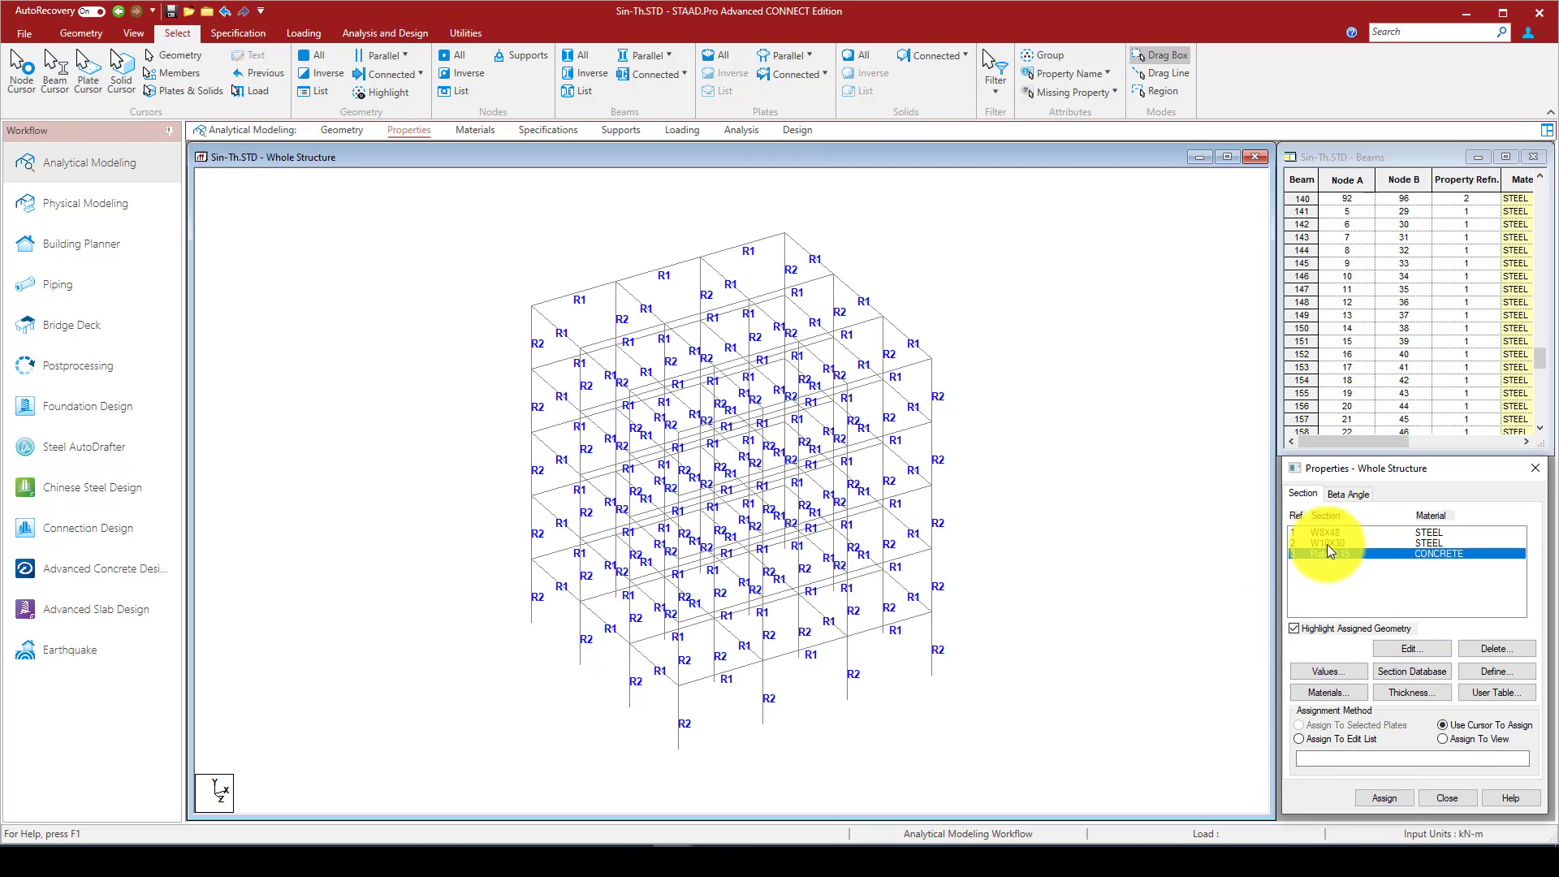
{"action": "left_click", "coordinate": [1325, 529]}
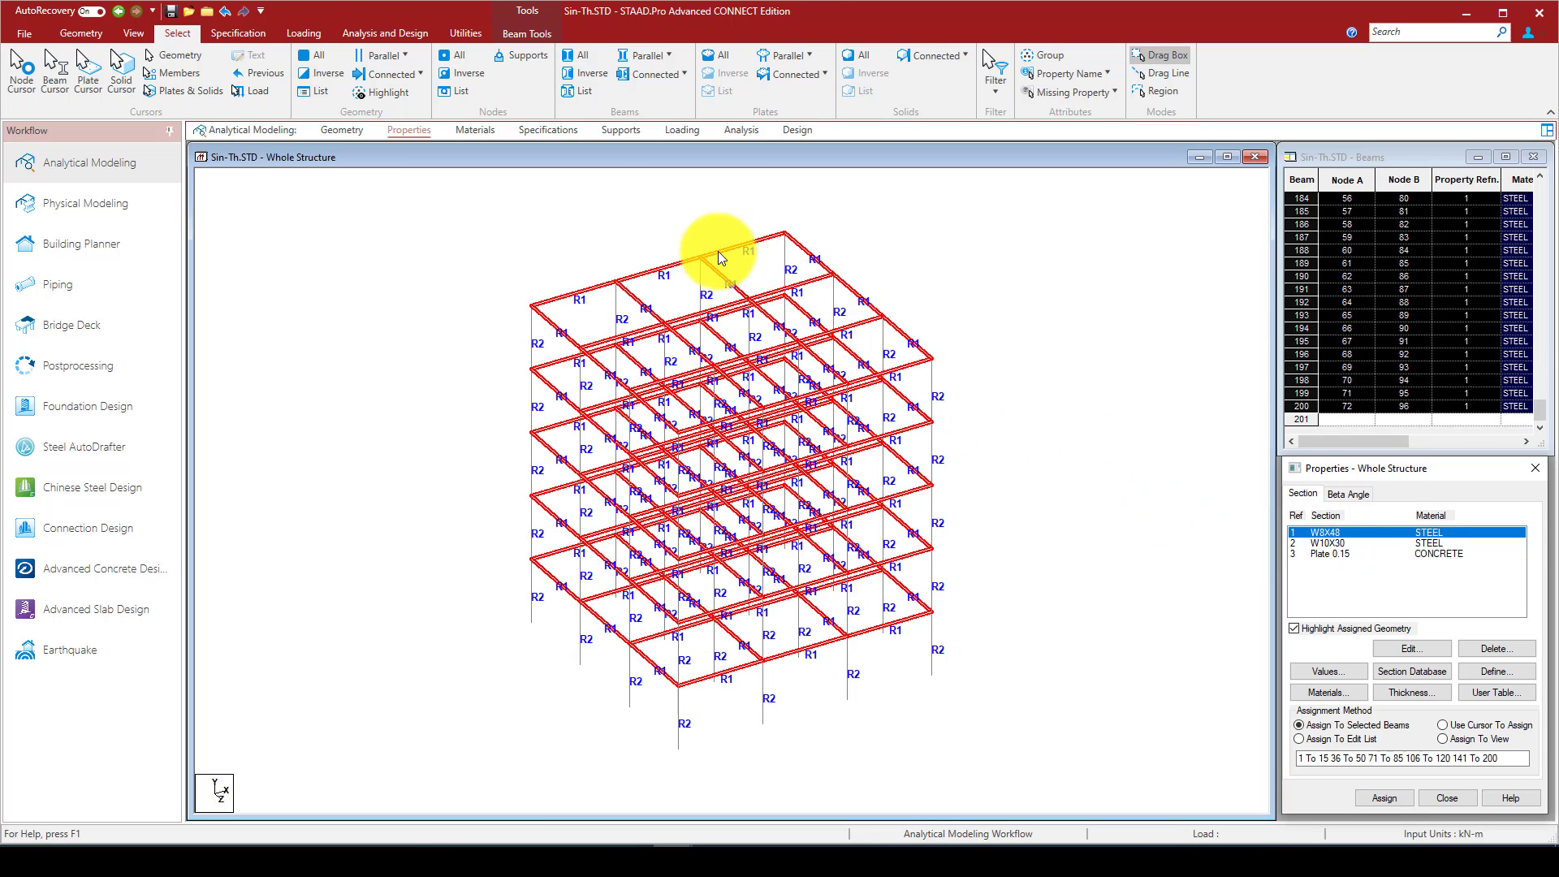
Create infill plates in every floor bay of the frame
{"action": "left_click", "coordinate": [80, 34]}
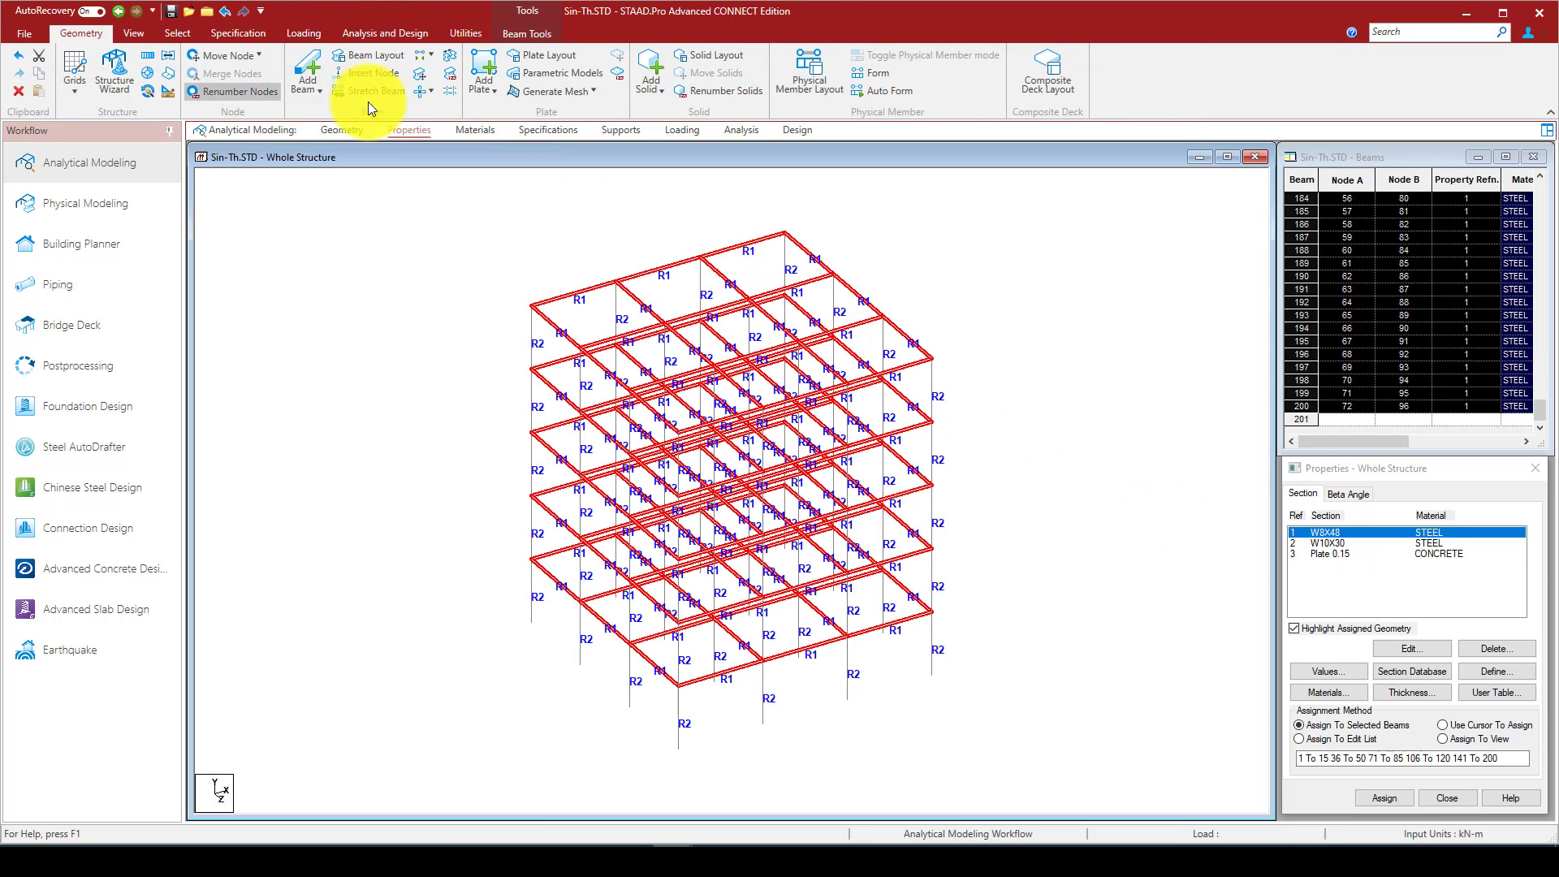
{"action": "left_click", "coordinate": [479, 90]}
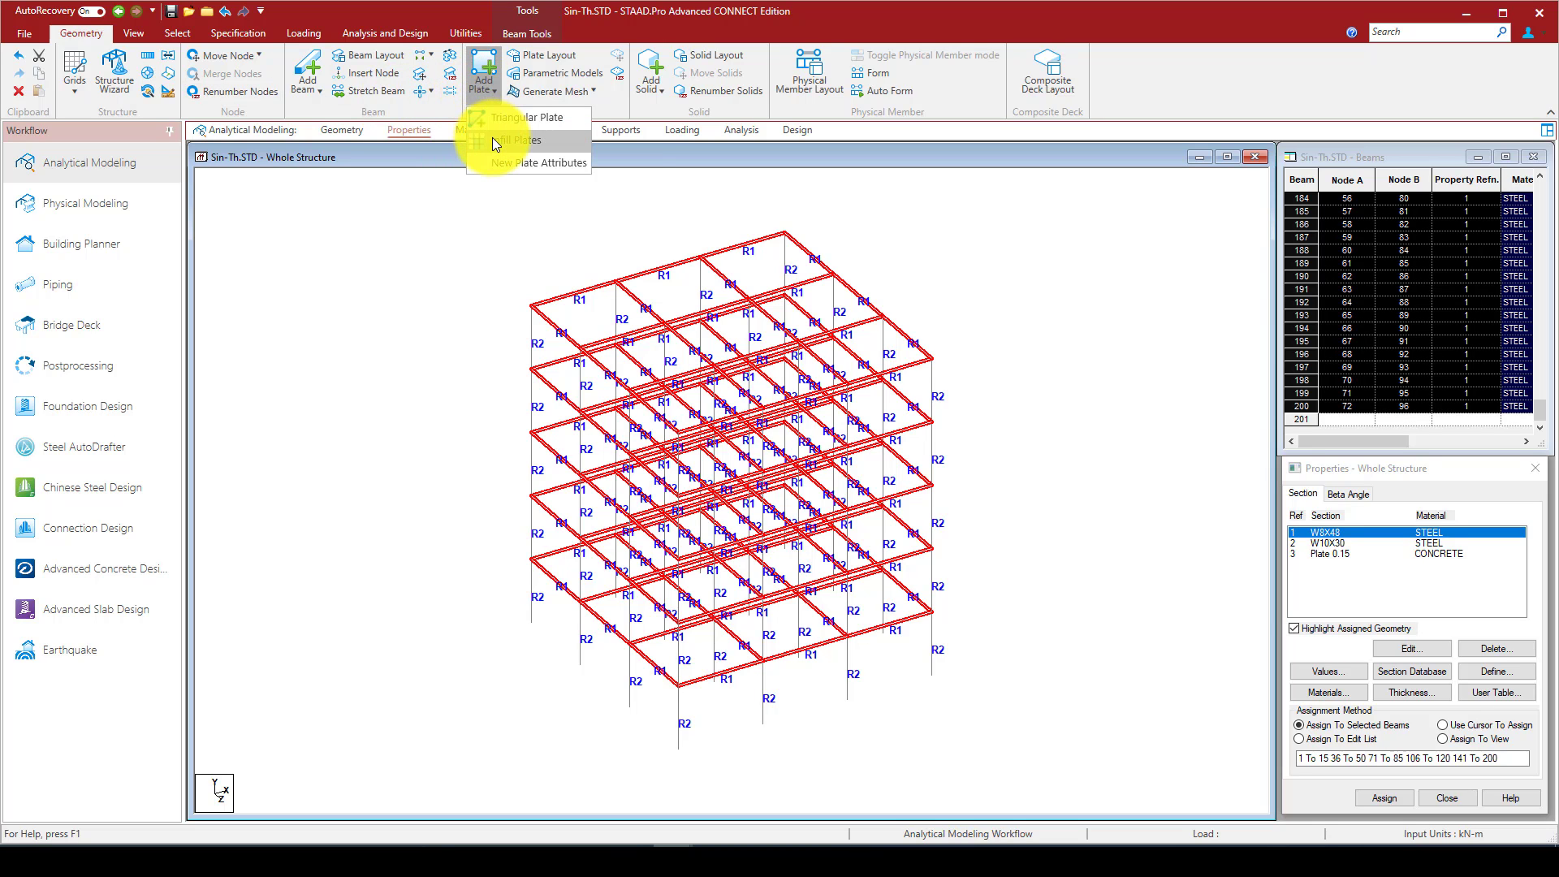
{"action": "left_click", "coordinate": [492, 142]}
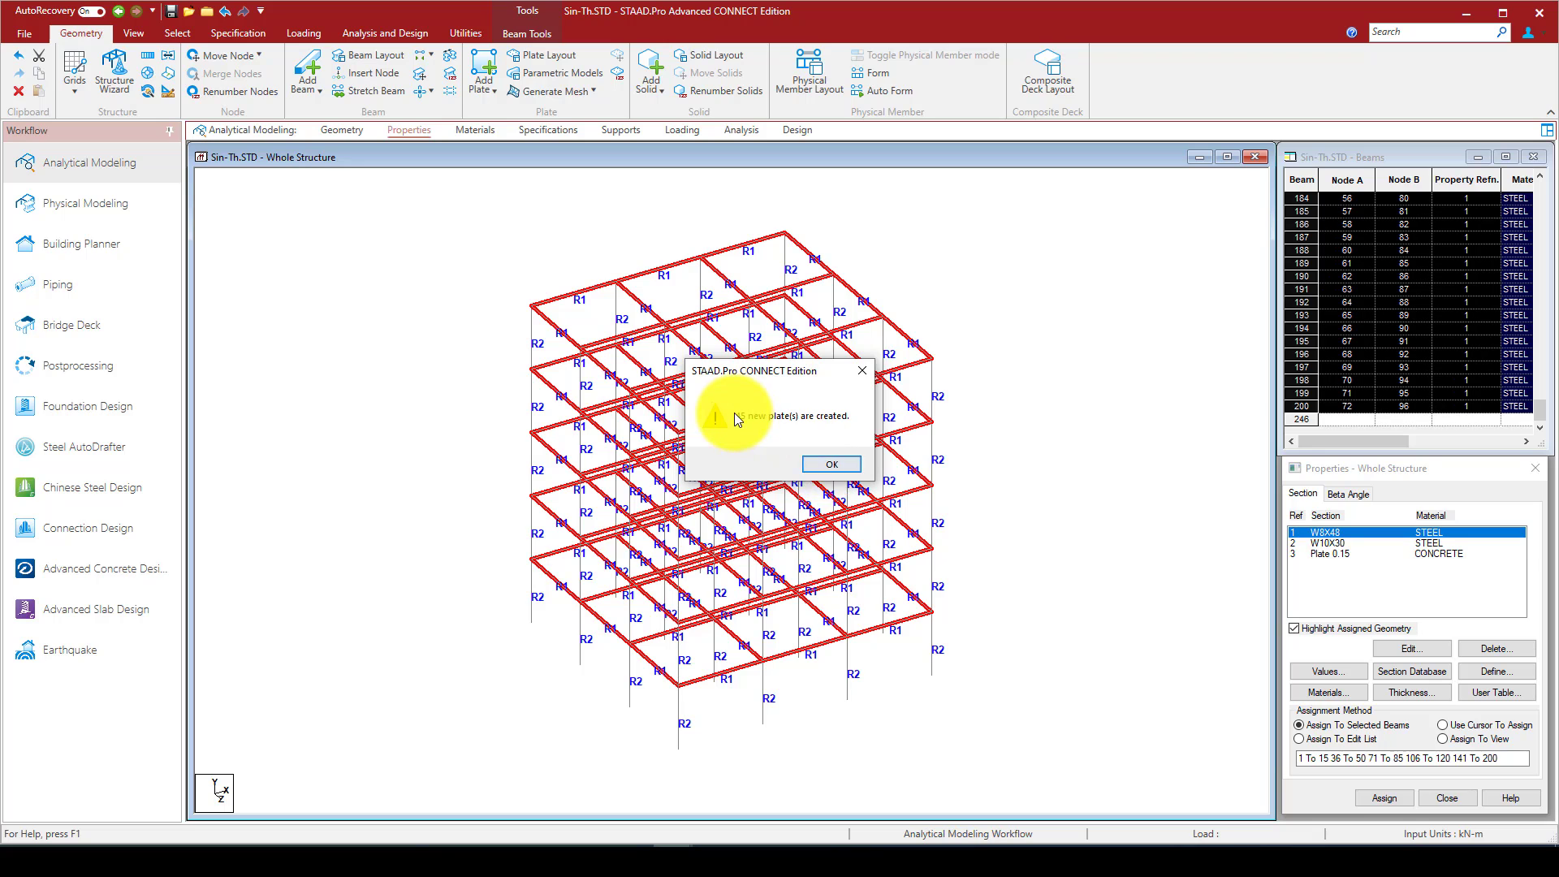
{"action": "left_click", "coordinate": [820, 463]}
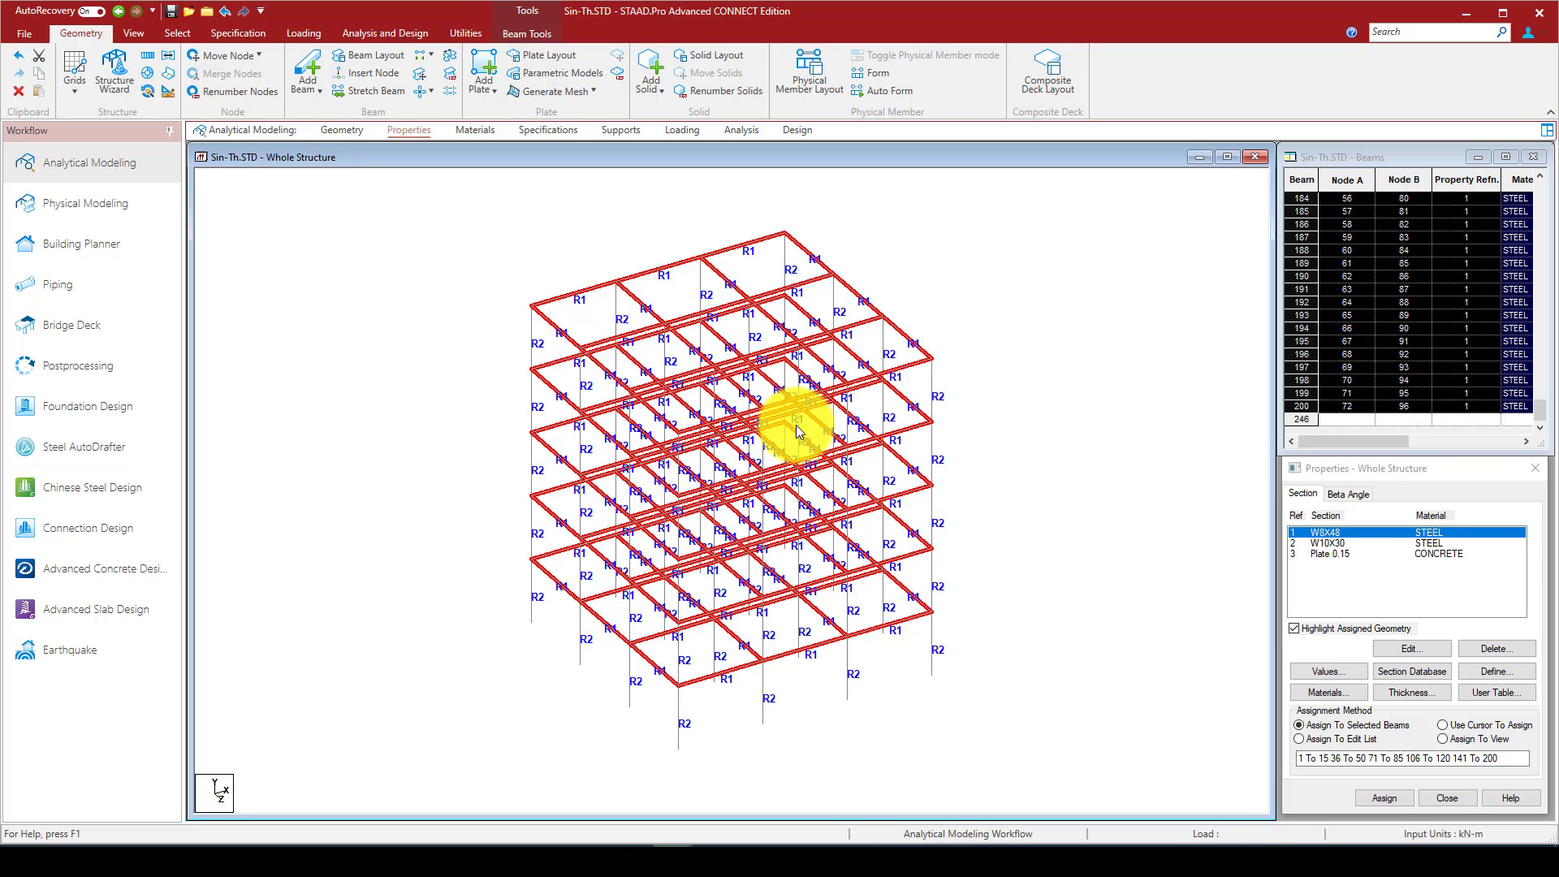
Assign the Plate 0.15 thickness to all plates
{"action": "left_click", "coordinate": [1335, 553]}
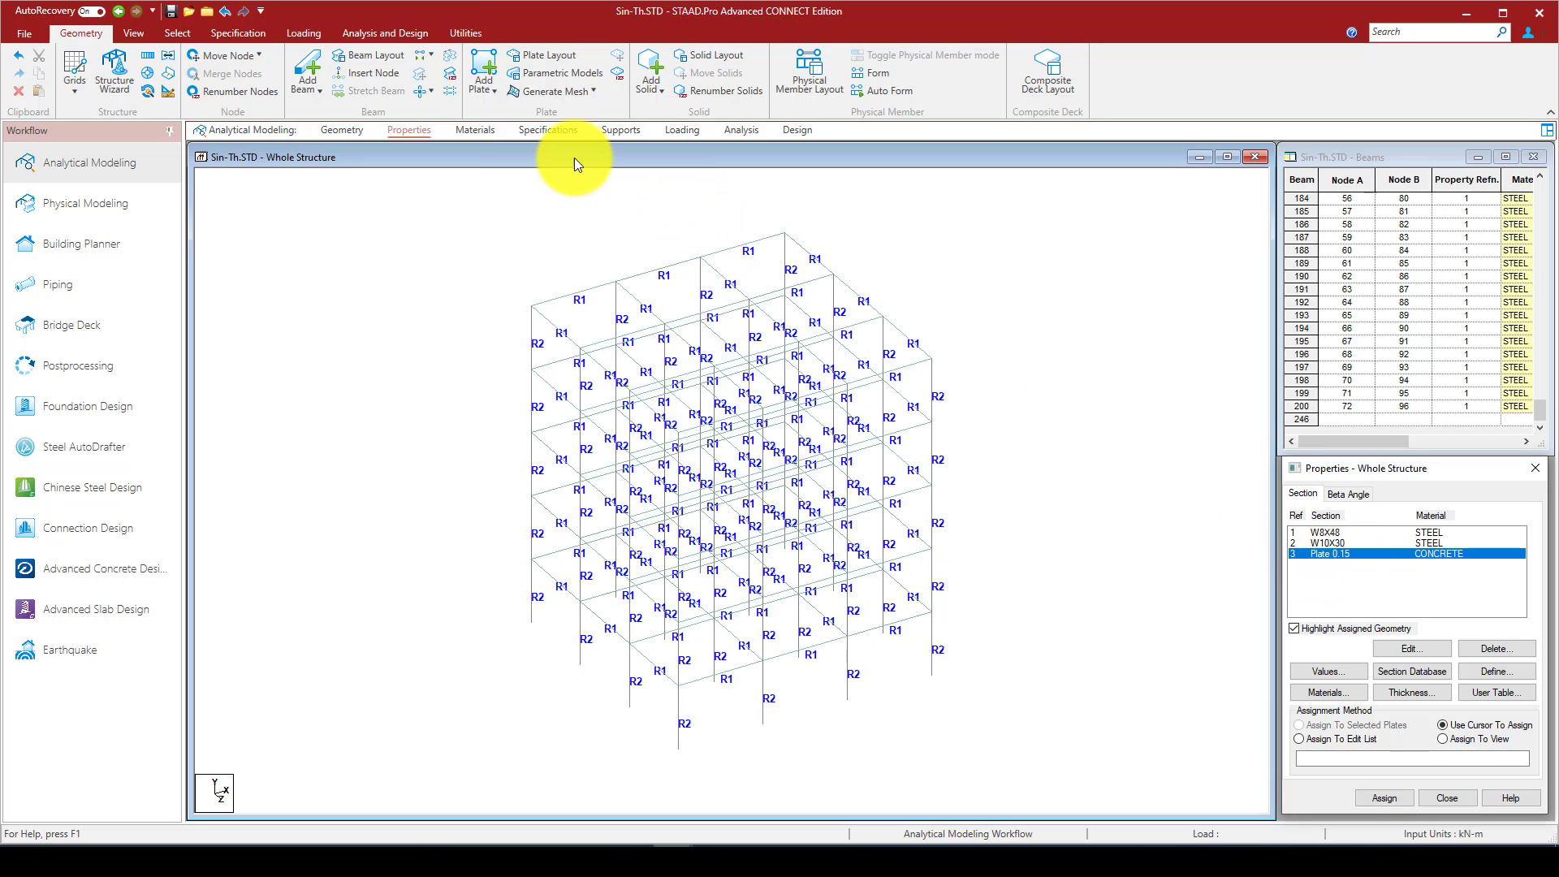
{"action": "left_click", "coordinate": [493, 91]}
{"action": "left_click", "coordinate": [493, 90]}
{"action": "left_click", "coordinate": [189, 33]}
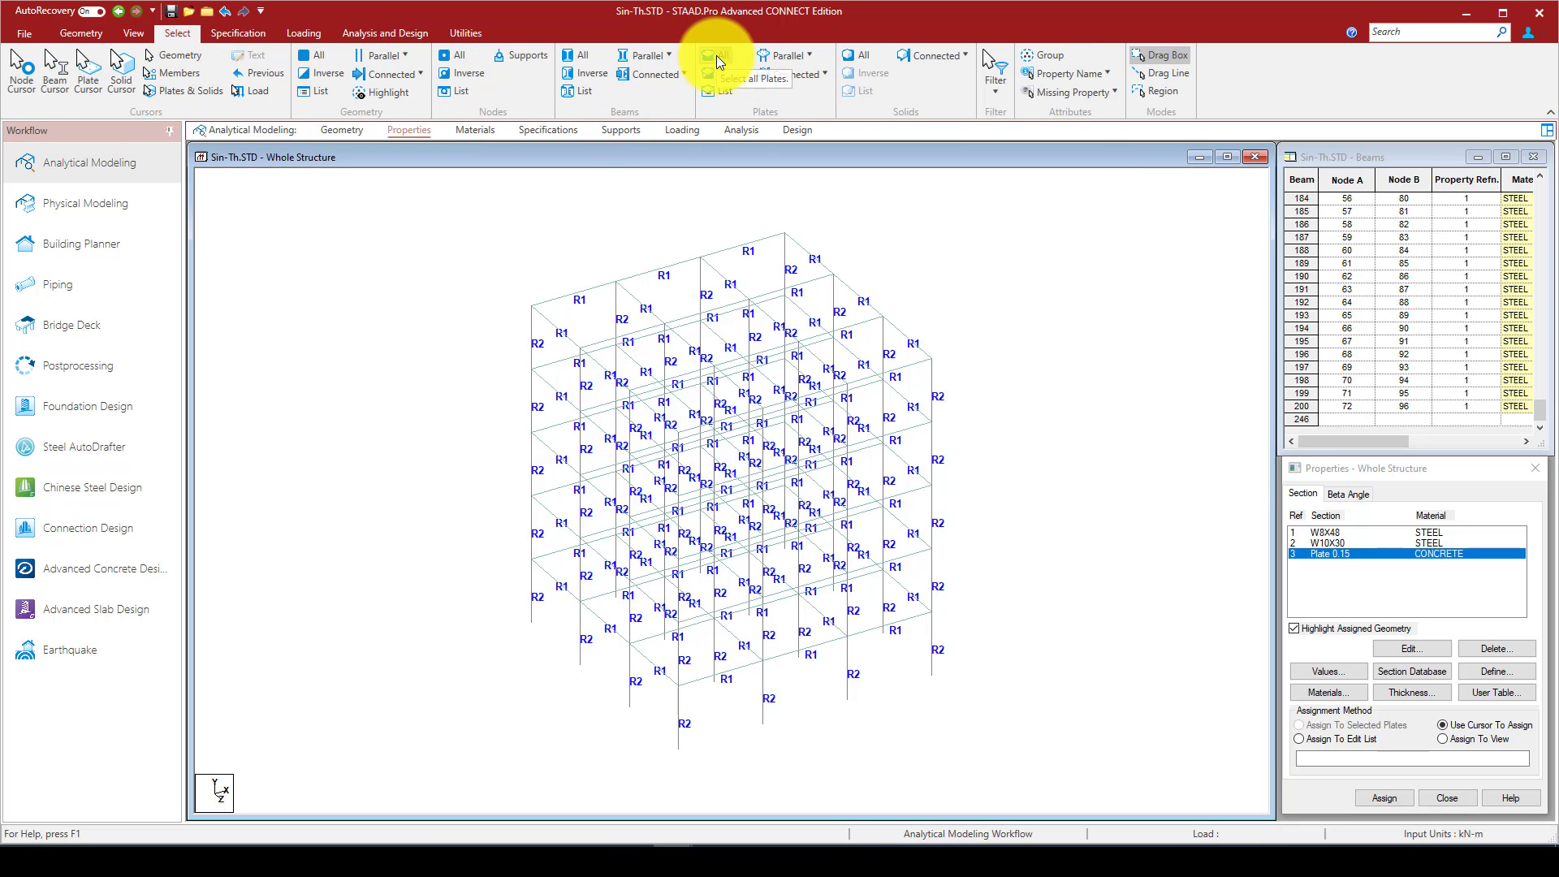
{"action": "left_click", "coordinate": [716, 55]}
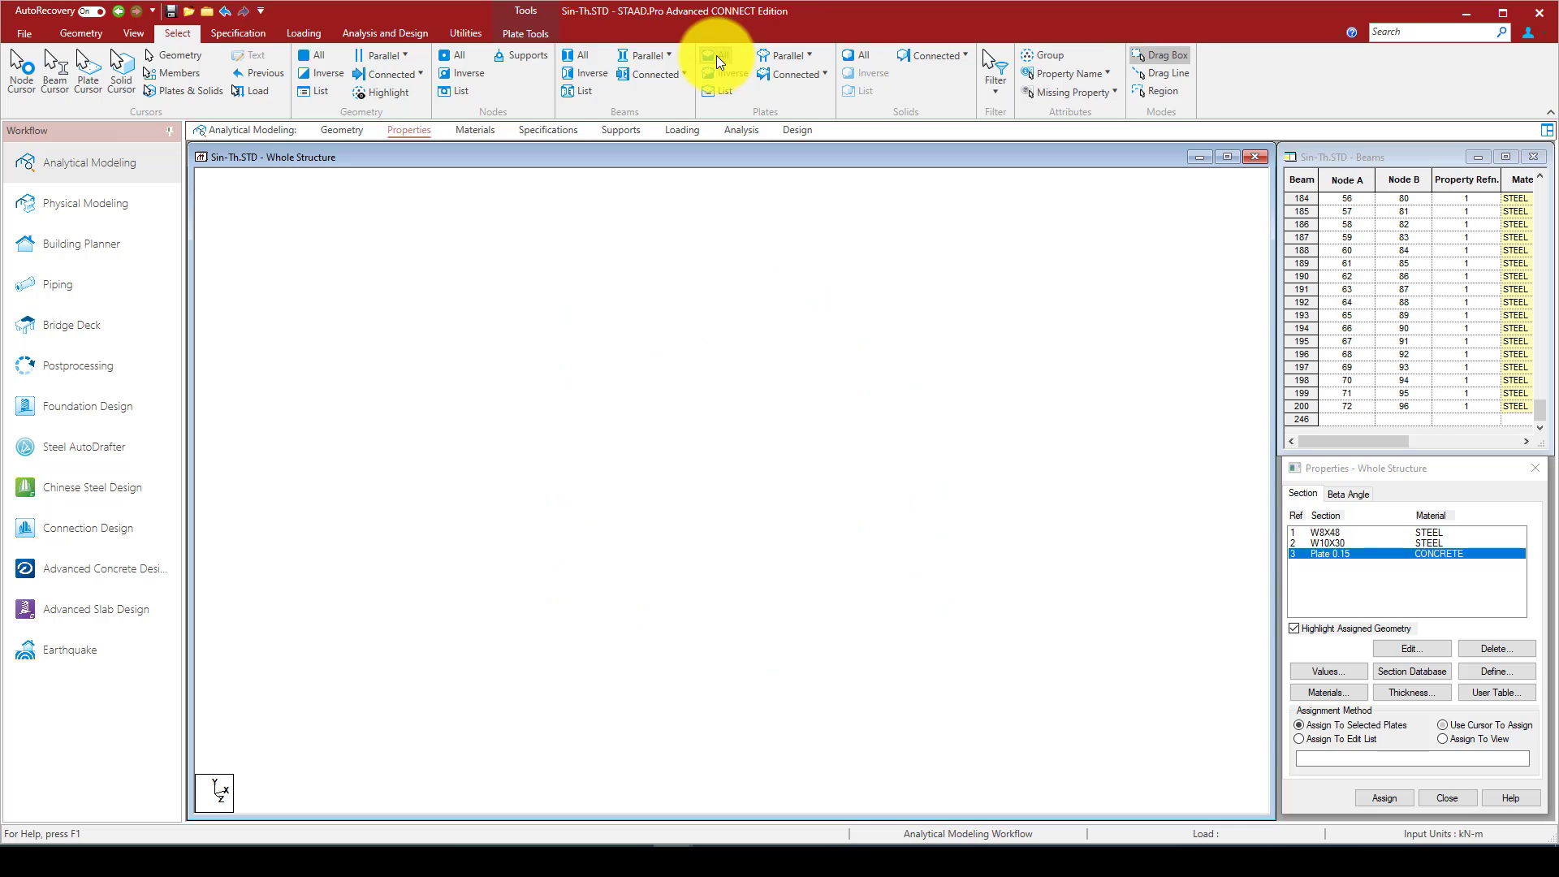
{"action": "left_click", "coordinate": [1384, 797]}
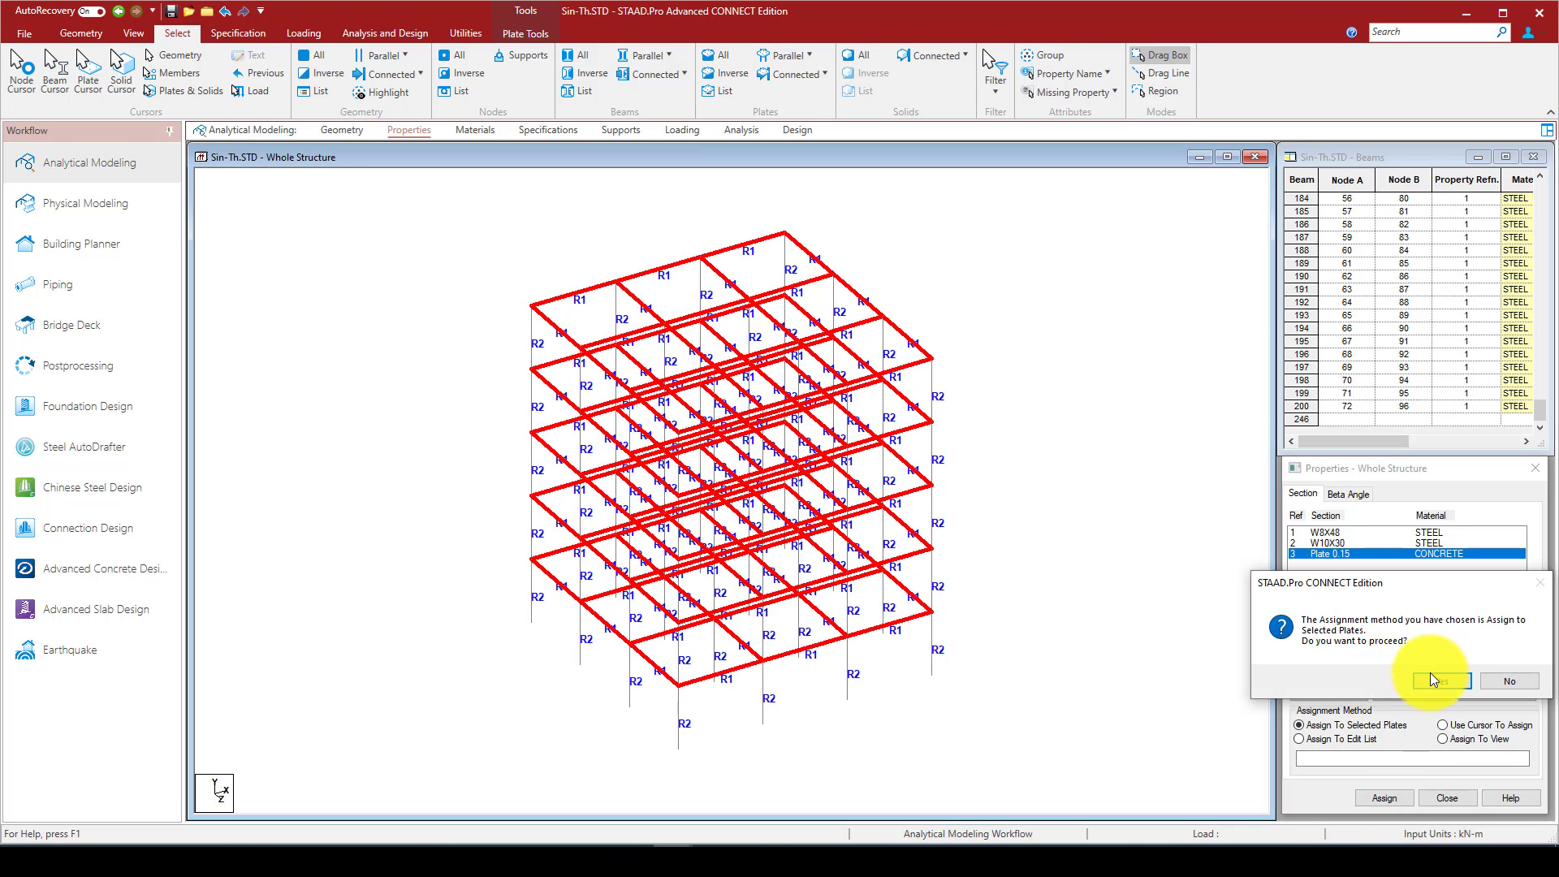
{"action": "left_click", "coordinate": [1432, 681]}
{"action": "left_click", "coordinate": [973, 396]}
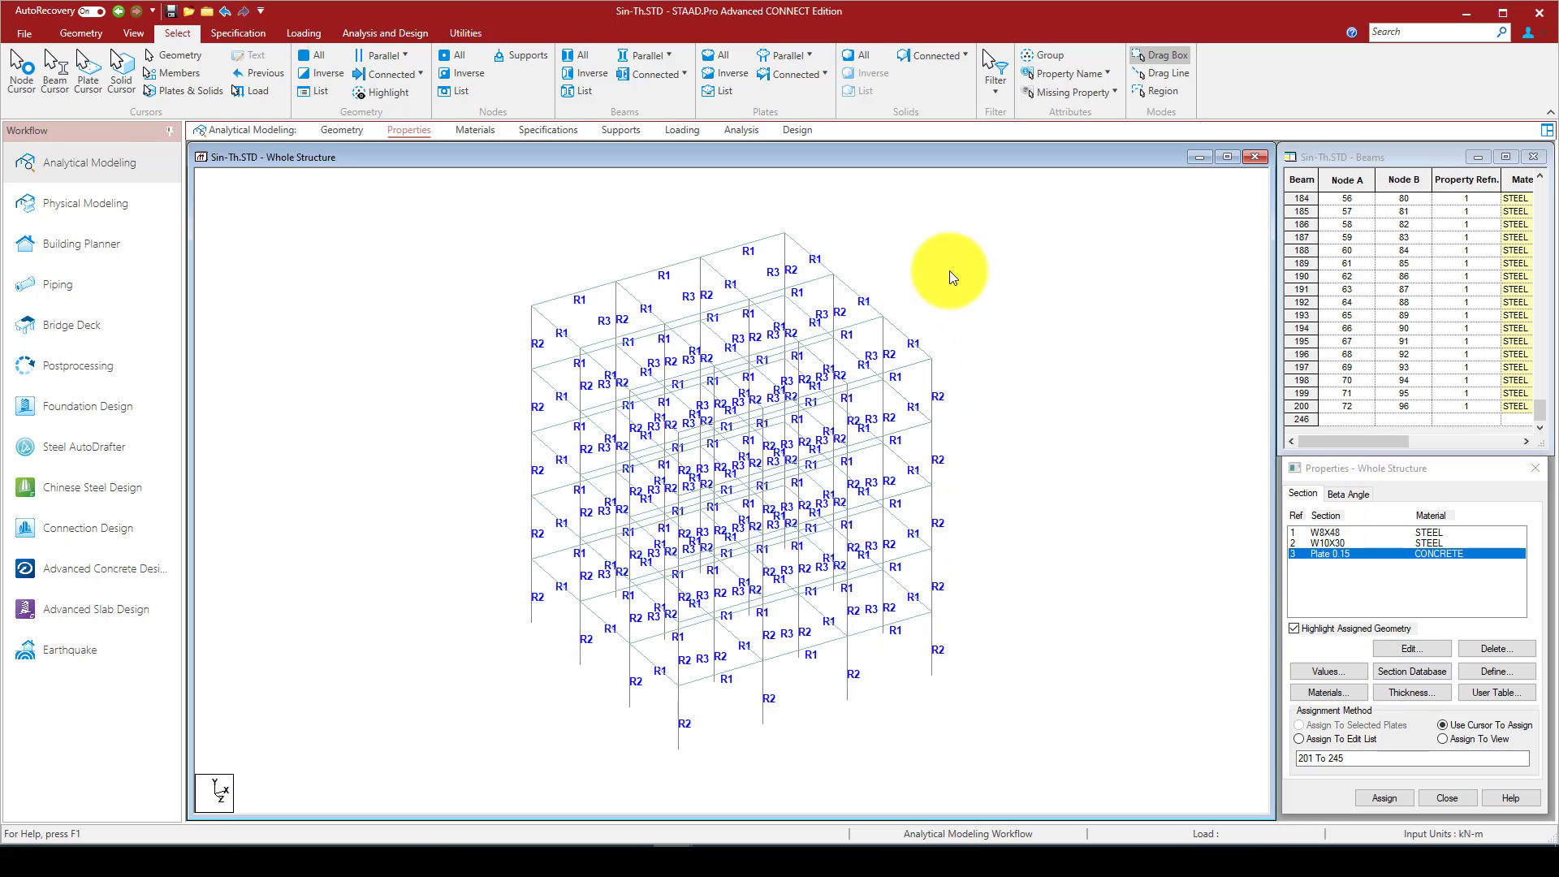
{"action": "right_click", "coordinate": [949, 267]}
Open the 3D rendered view, orbit to see the frame and slabs from below, then close it
{"action": "left_click", "coordinate": [999, 688]}
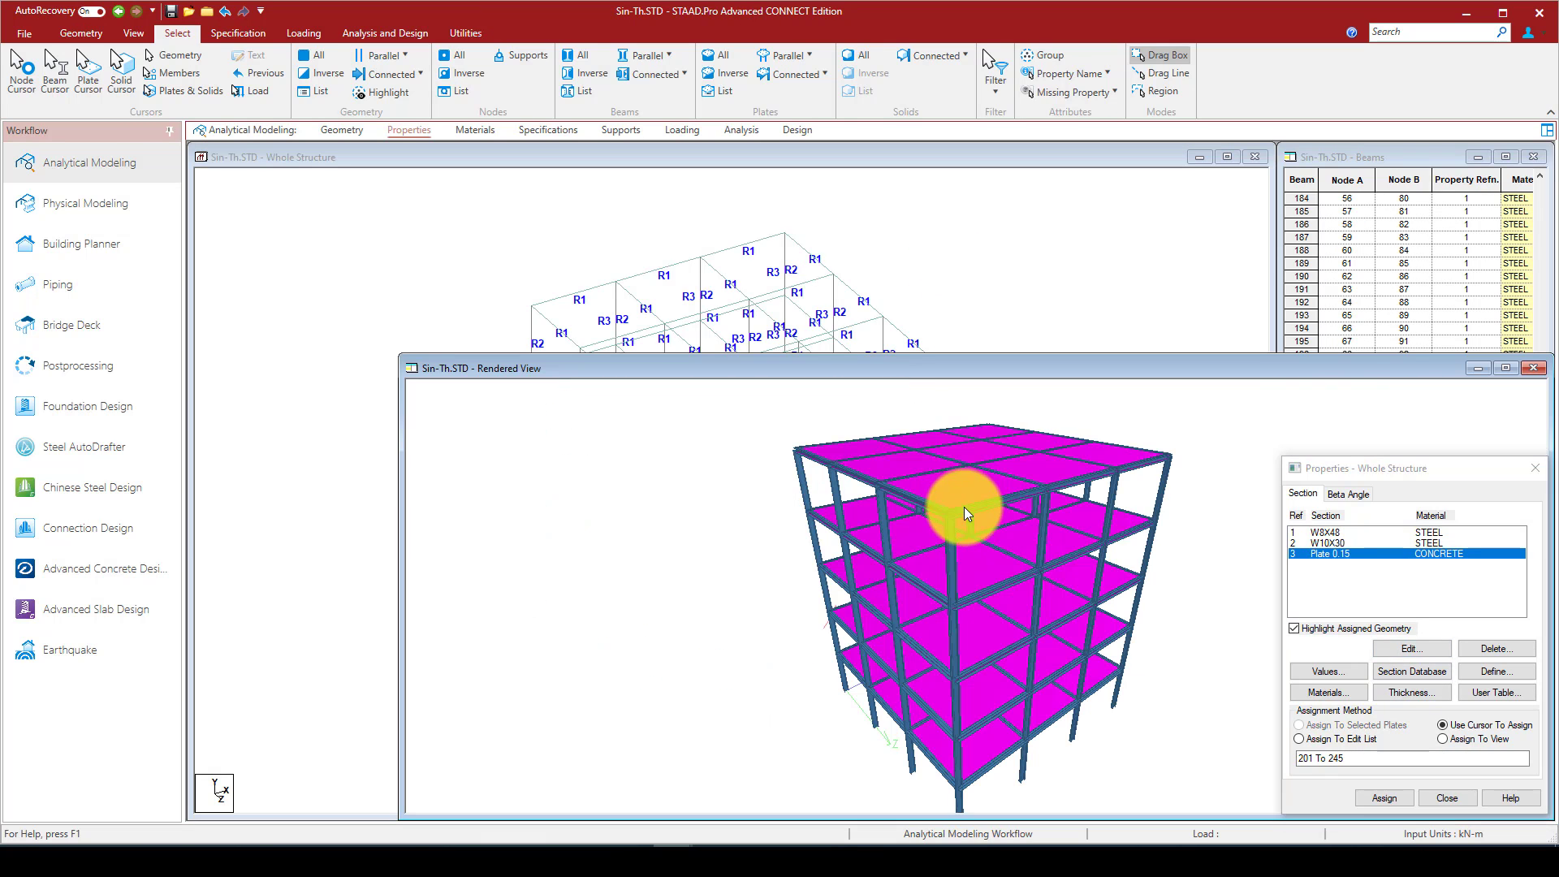
{"action": "mouse_move", "coordinate": [1068, 597]}
{"action": "left_mouse_down"}
{"action": "mouse_move", "coordinate": [891, 538]}
{"action": "mouse_move", "coordinate": [1059, 464]}
{"action": "mouse_move", "coordinate": [930, 630]}
{"action": "mouse_move", "coordinate": [997, 492]}
{"action": "mouse_move", "coordinate": [1043, 498]}
{"action": "mouse_move", "coordinate": [1022, 653]}
{"action": "mouse_move", "coordinate": [1056, 489]}
{"action": "mouse_move", "coordinate": [892, 640]}
{"action": "mouse_move", "coordinate": [1039, 485]}
{"action": "mouse_move", "coordinate": [929, 601]}
{"action": "mouse_move", "coordinate": [1083, 579]}
{"action": "mouse_move", "coordinate": [861, 584]}
{"action": "mouse_move", "coordinate": [993, 620]}
{"action": "mouse_move", "coordinate": [991, 491]}
{"action": "mouse_move", "coordinate": [1449, 410]}
{"action": "left_mouse_up"}
{"action": "left_click", "coordinate": [1534, 369]}
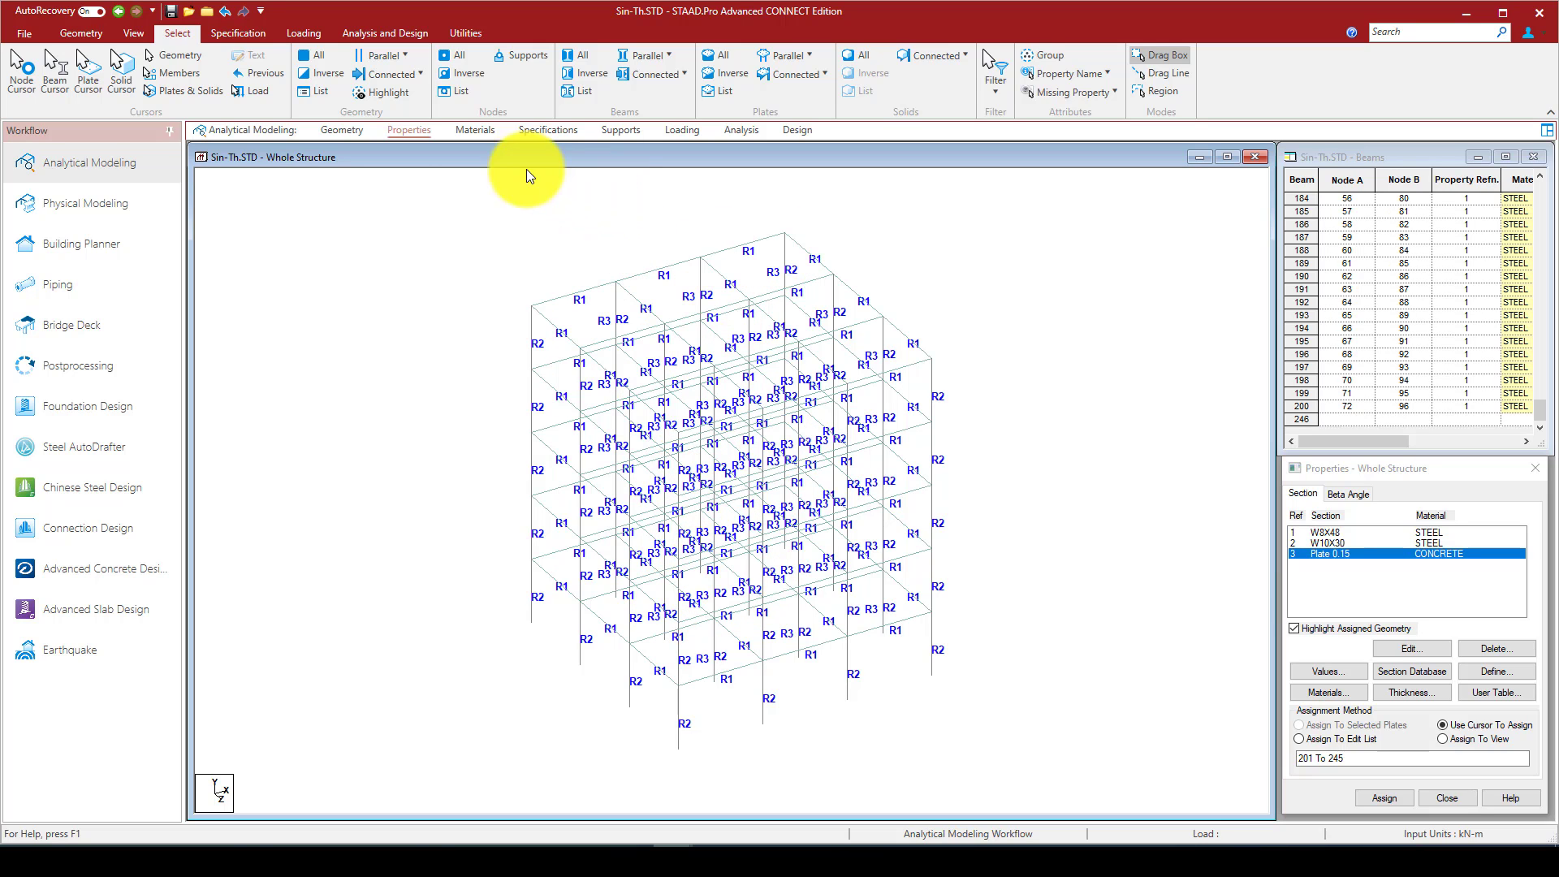
Review the existing STEEL and CONCRETE material properties in the Materials panel
{"action": "left_click", "coordinate": [474, 129]}
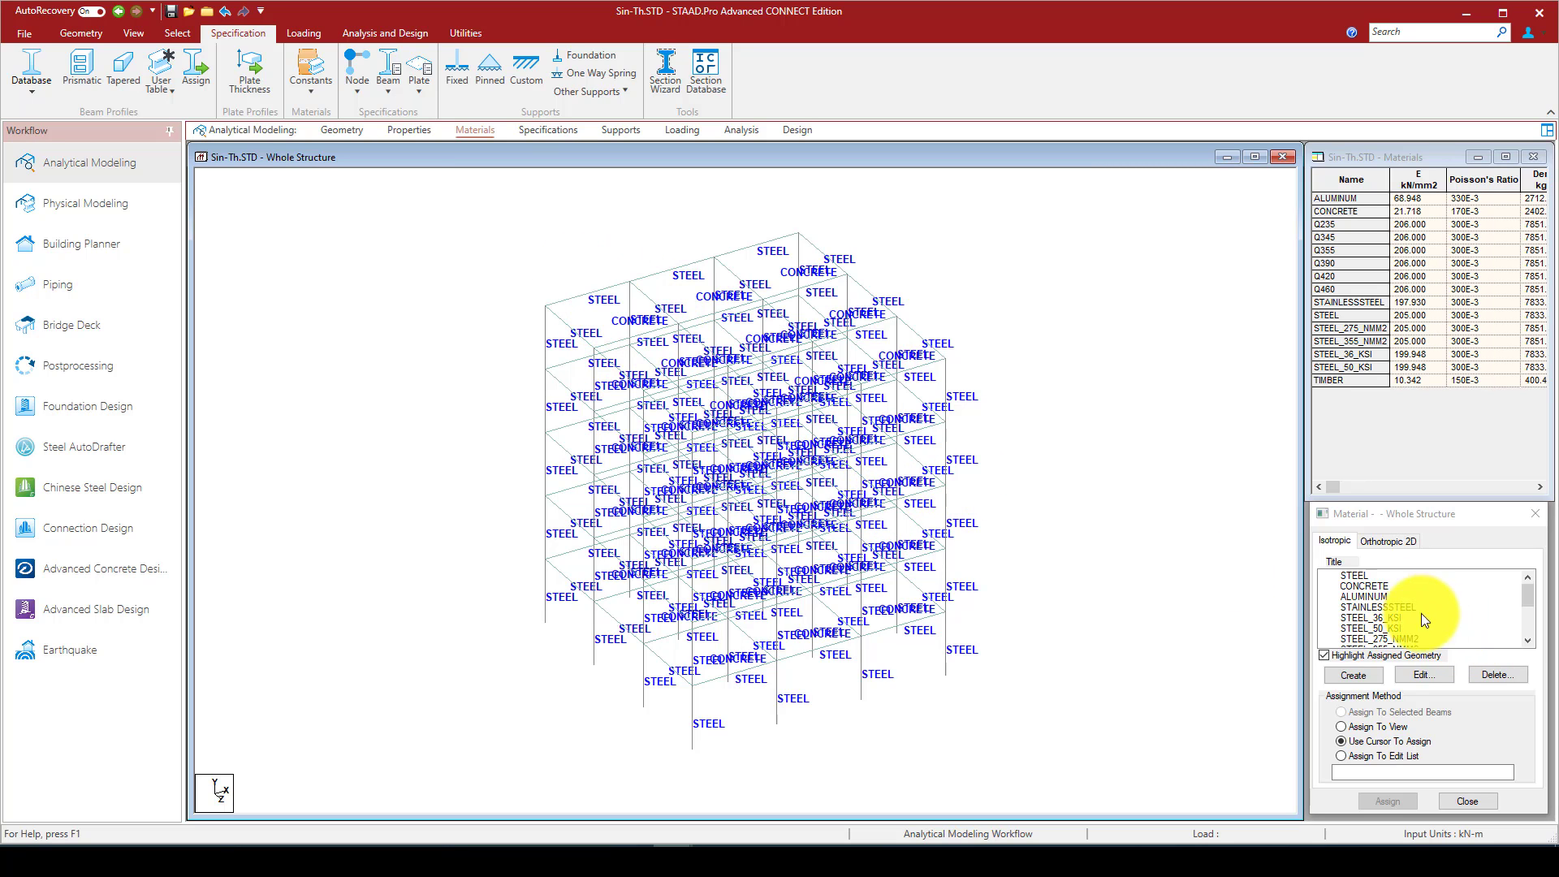
{"action": "left_click", "coordinate": [1355, 575]}
{"action": "mouse_move", "coordinate": [1526, 597]}
{"action": "left_mouse_down"}
{"action": "mouse_move", "coordinate": [1531, 618]}
{"action": "mouse_move", "coordinate": [1528, 582]}
{"action": "left_mouse_up"}
{"action": "left_click", "coordinate": [1376, 585]}
{"action": "double_click", "coordinate": [1376, 575]}
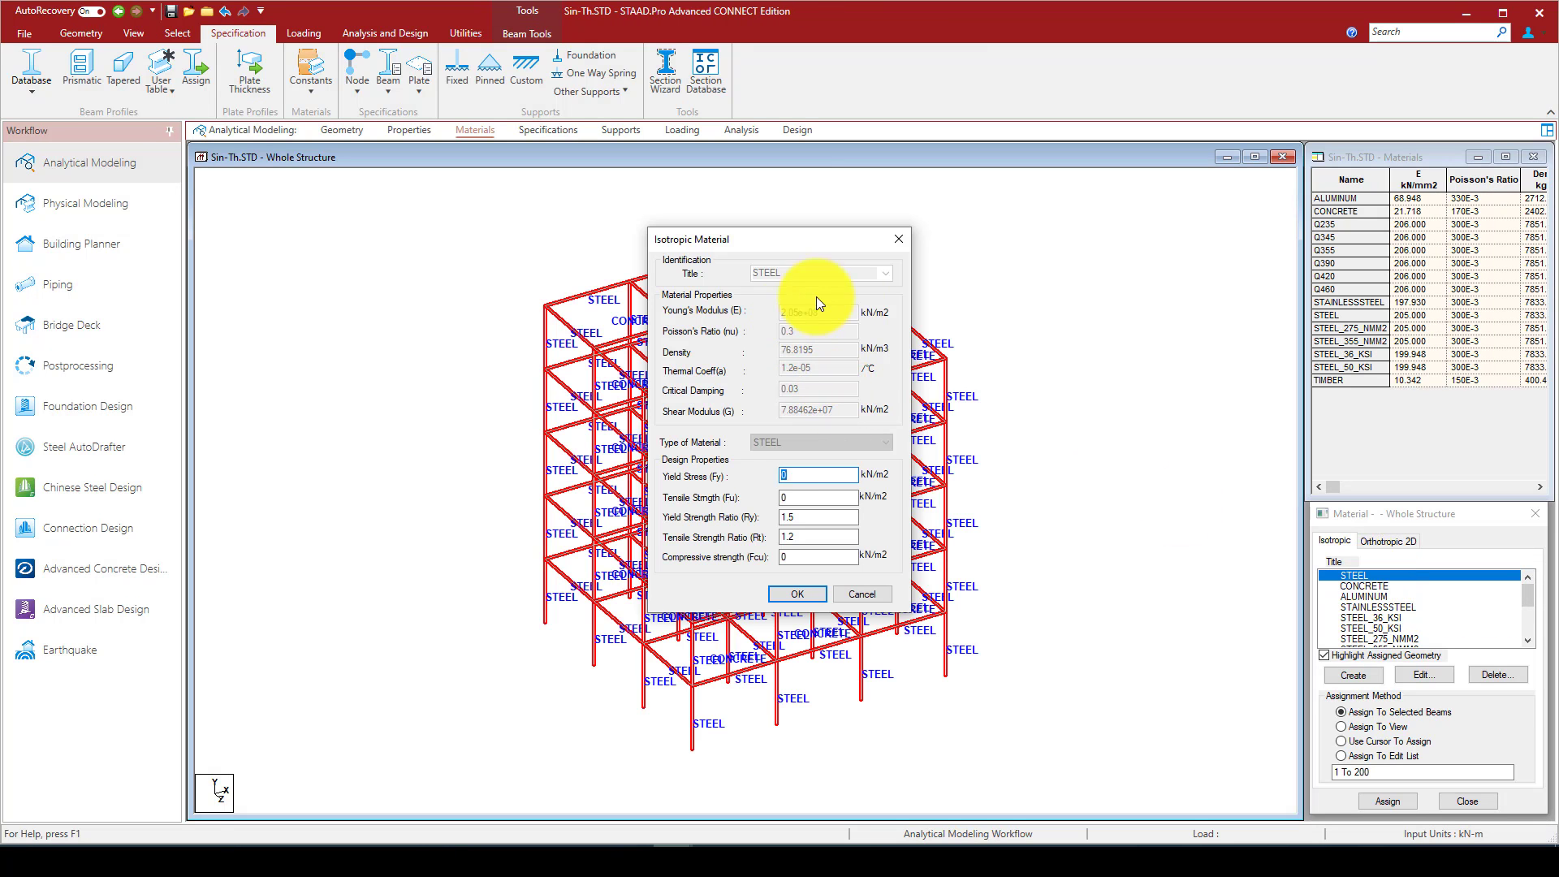
{"action": "left_click", "coordinate": [860, 593]}
{"action": "left_click", "coordinate": [1359, 585]}
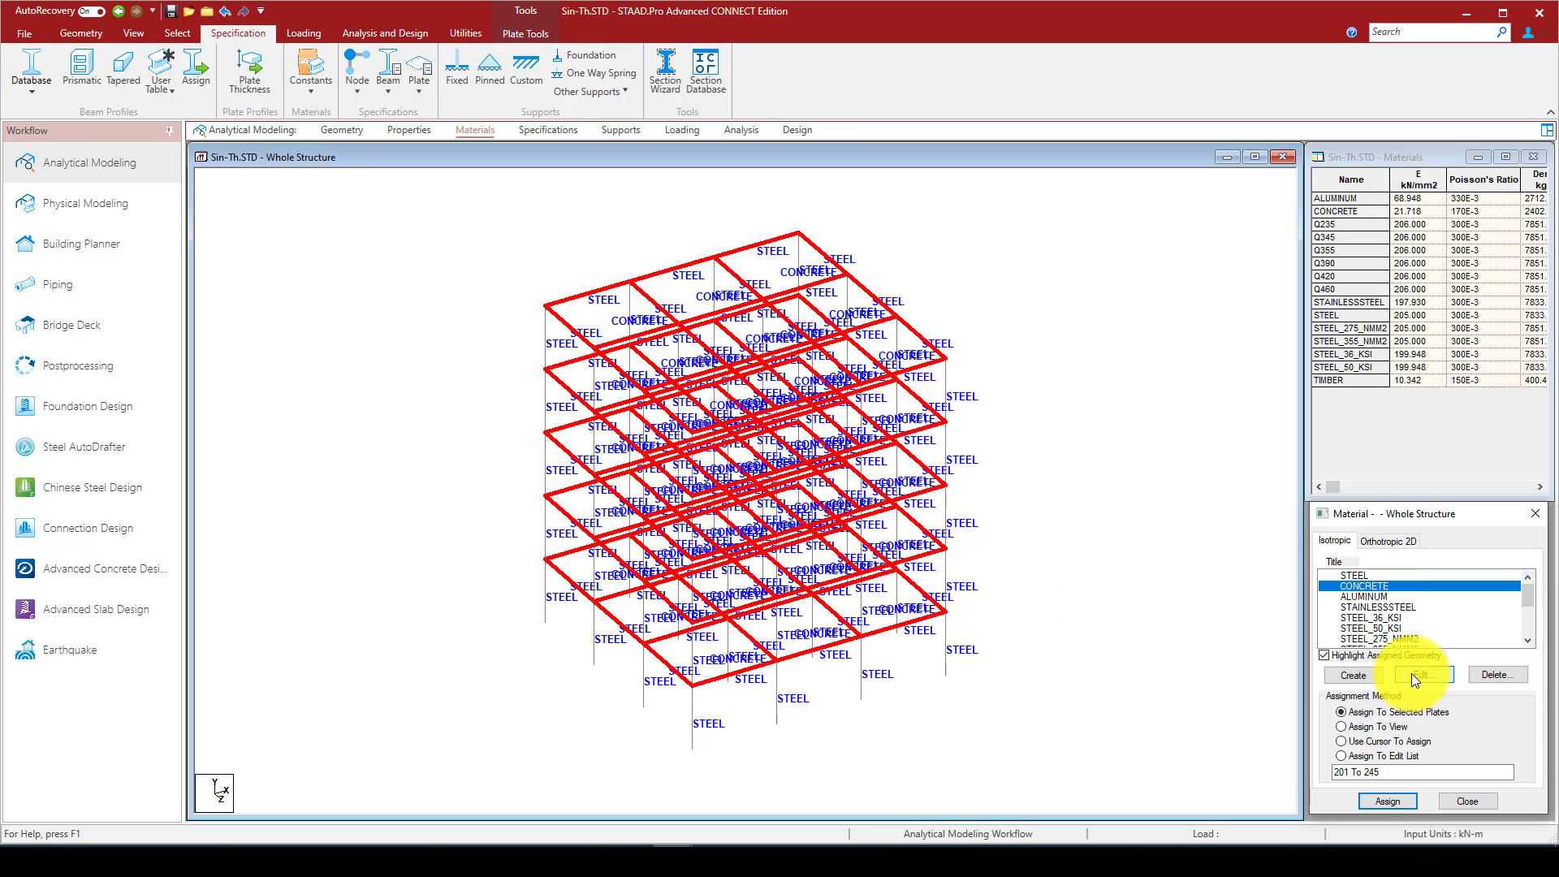
{"action": "left_click", "coordinate": [1408, 668]}
{"action": "left_click", "coordinate": [899, 239]}
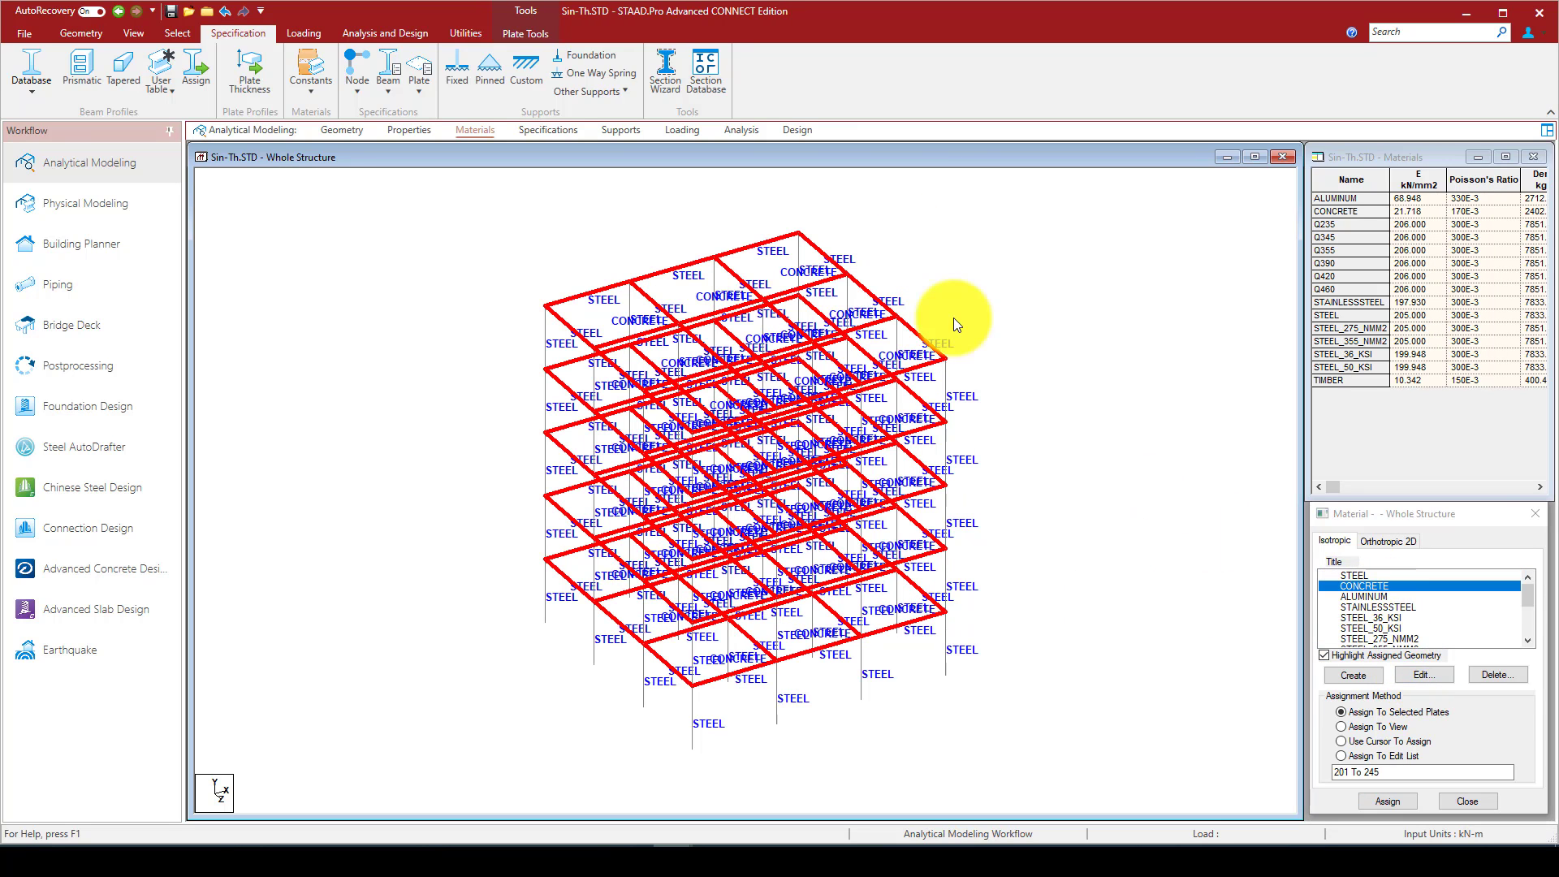
Assign STEEL_36_KSI to all beams of the frame
{"action": "left_click", "coordinate": [1386, 619]}
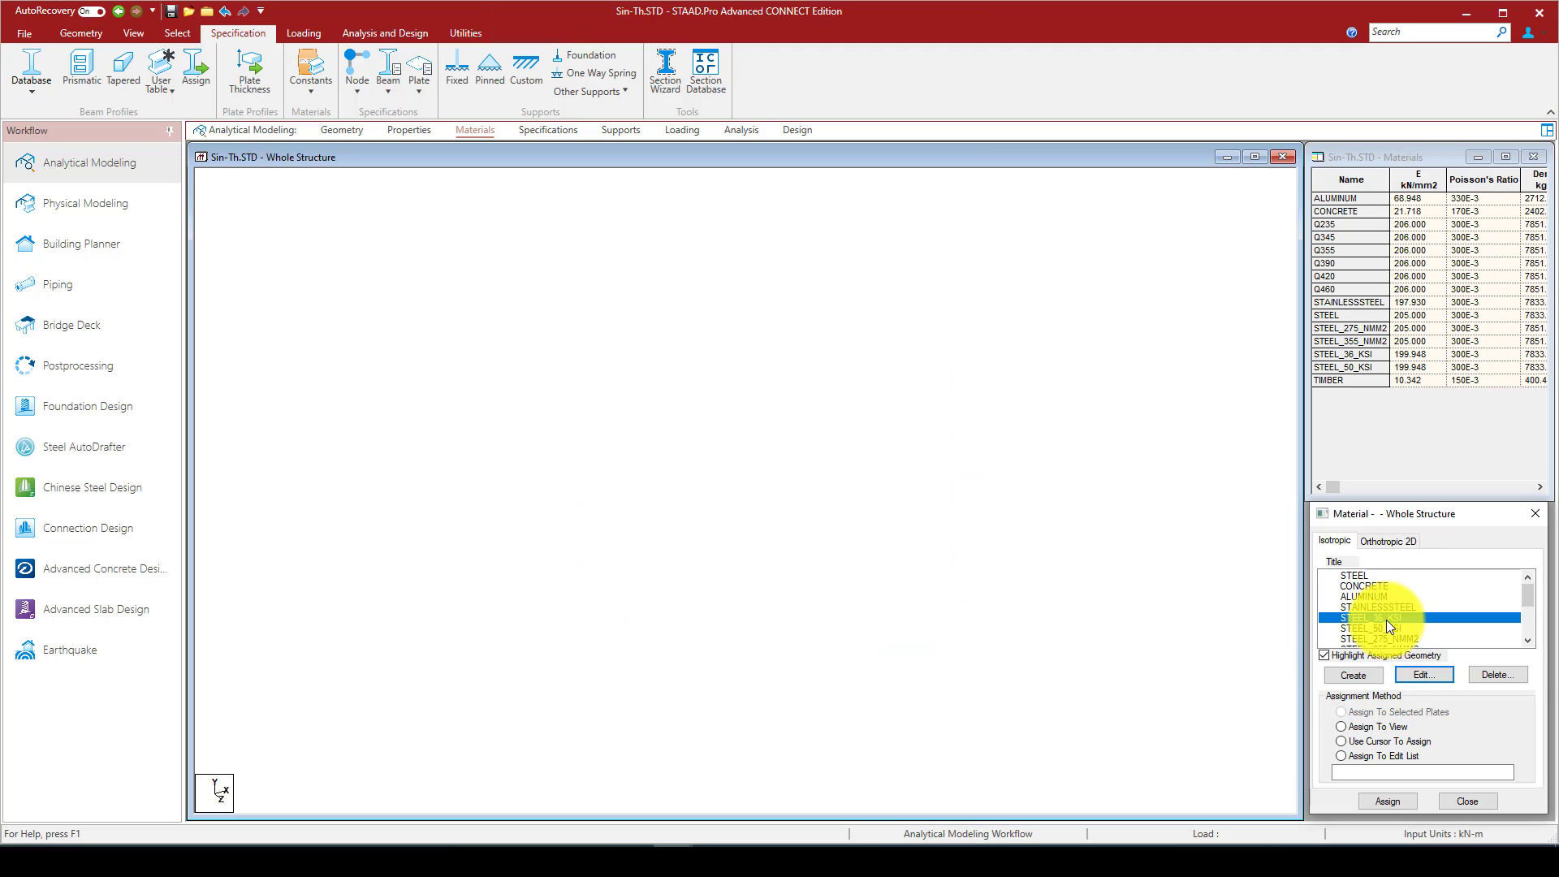
{"action": "left_click", "coordinate": [1341, 727]}
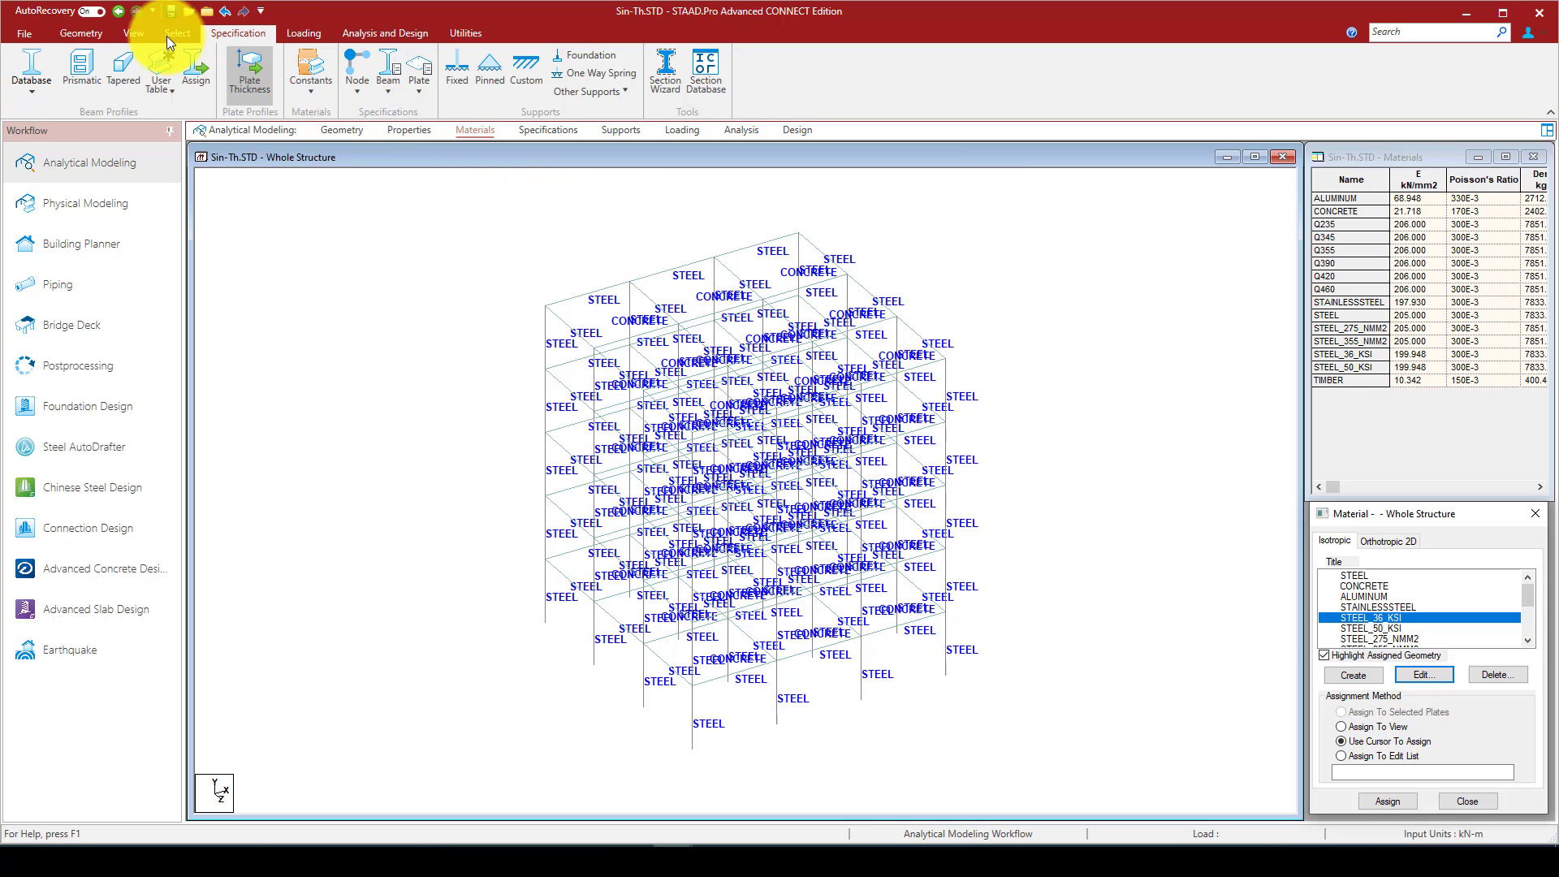
{"action": "left_click", "coordinate": [139, 31]}
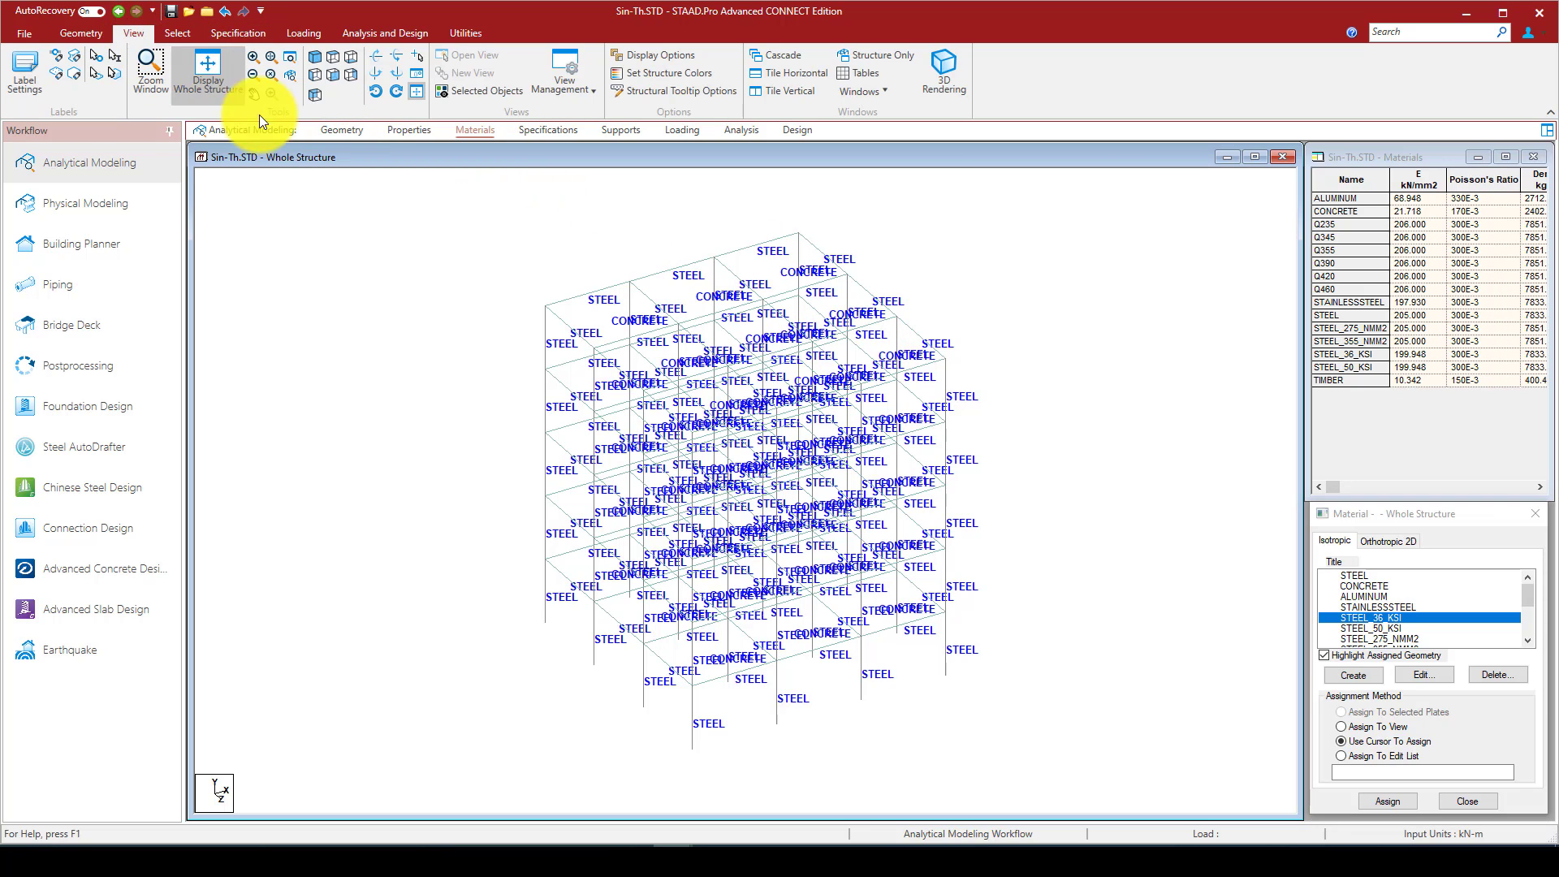
{"action": "left_click", "coordinate": [177, 32]}
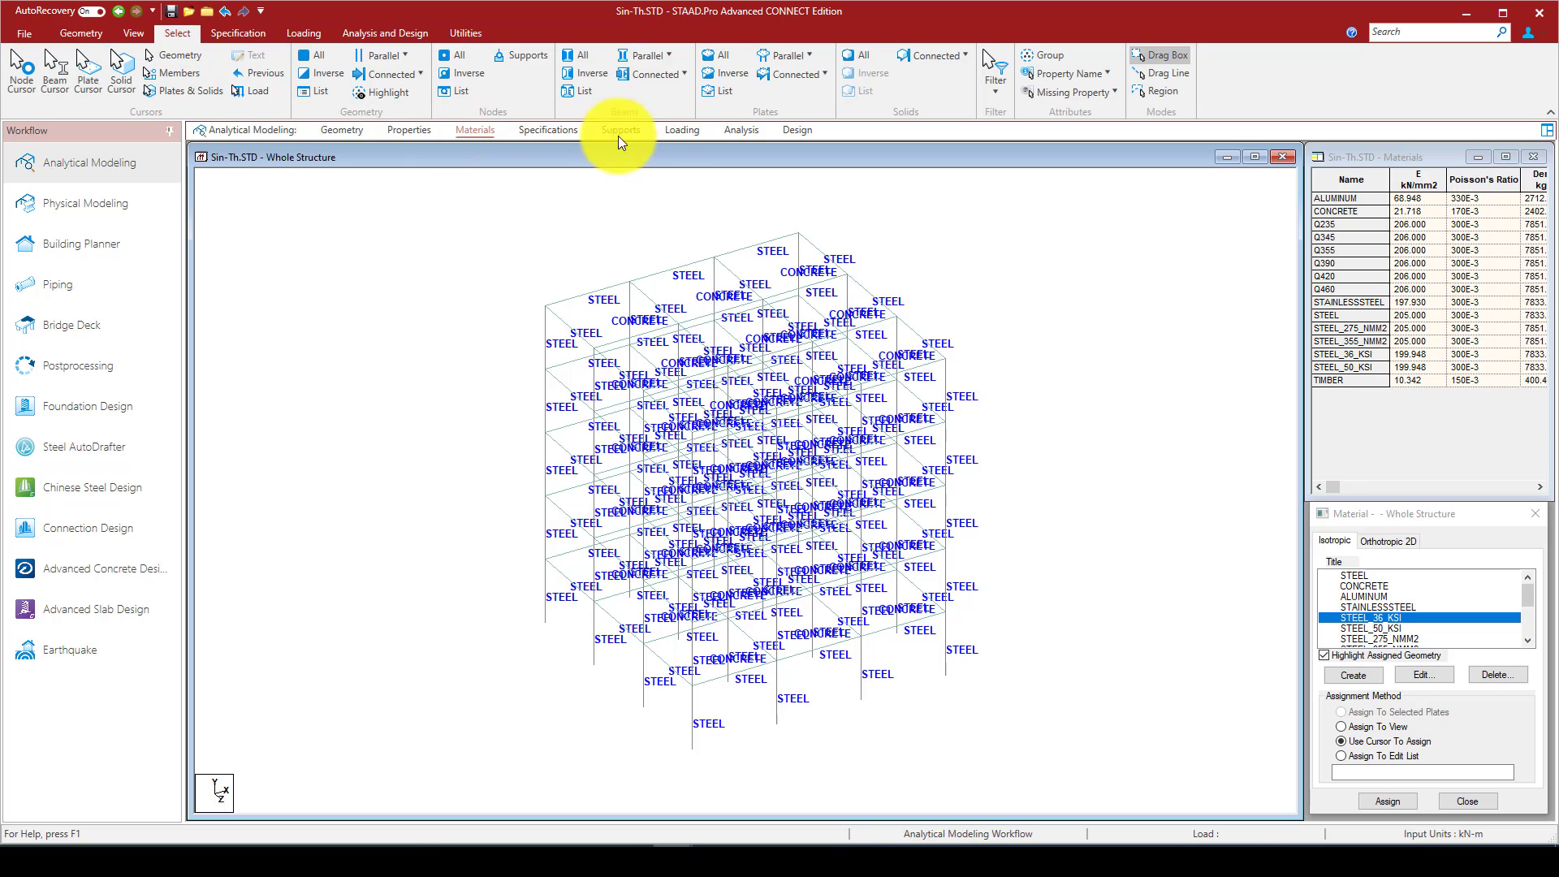
{"action": "left_click", "coordinate": [582, 54]}
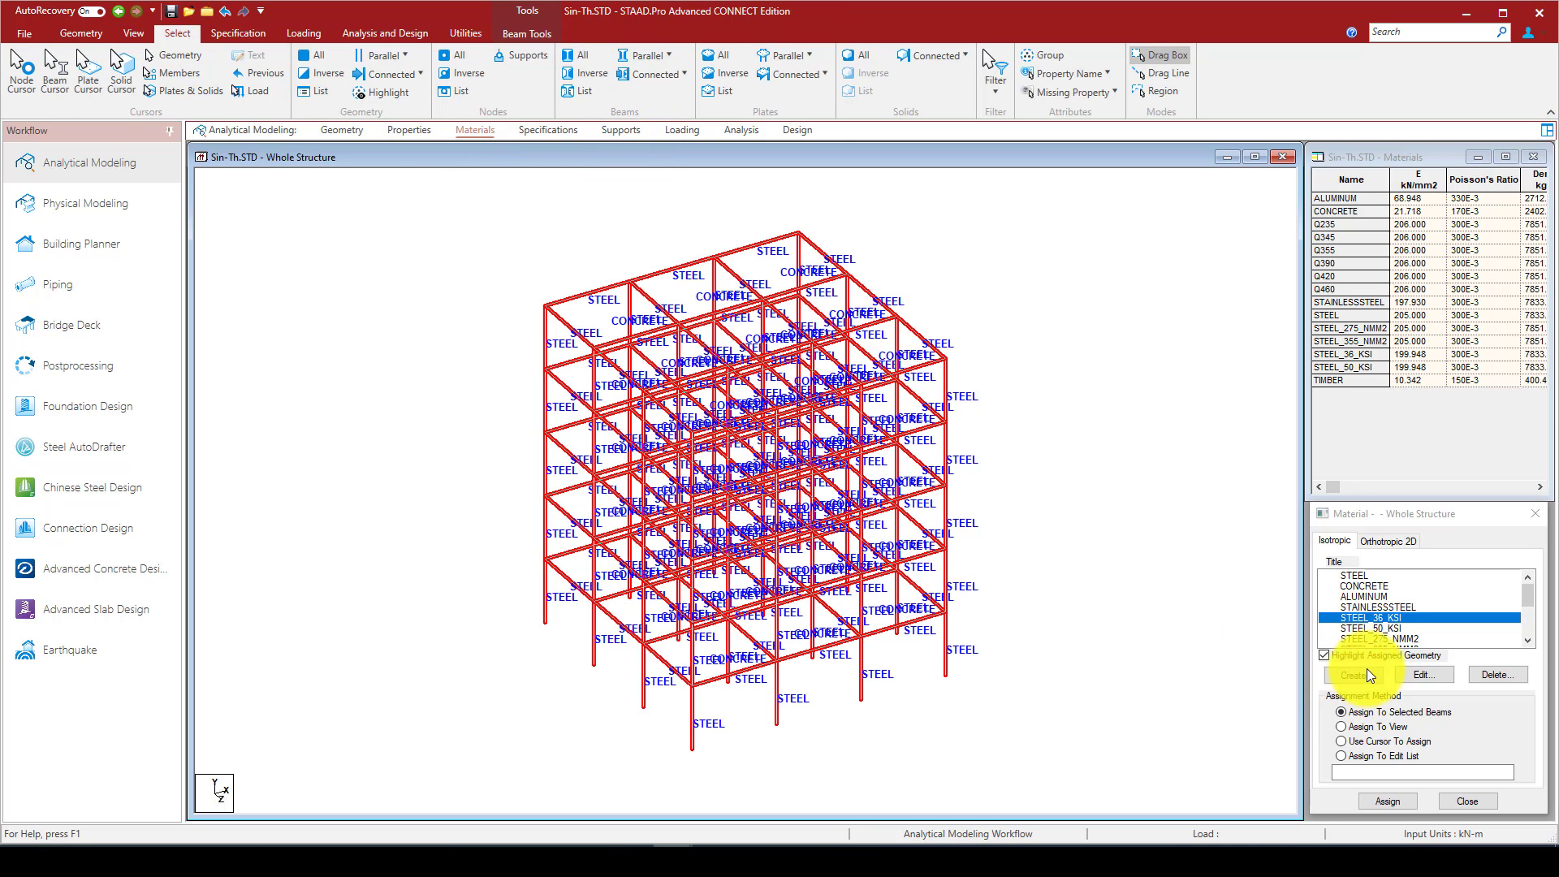
{"action": "left_click", "coordinate": [1381, 802]}
{"action": "left_click", "coordinate": [1445, 704]}
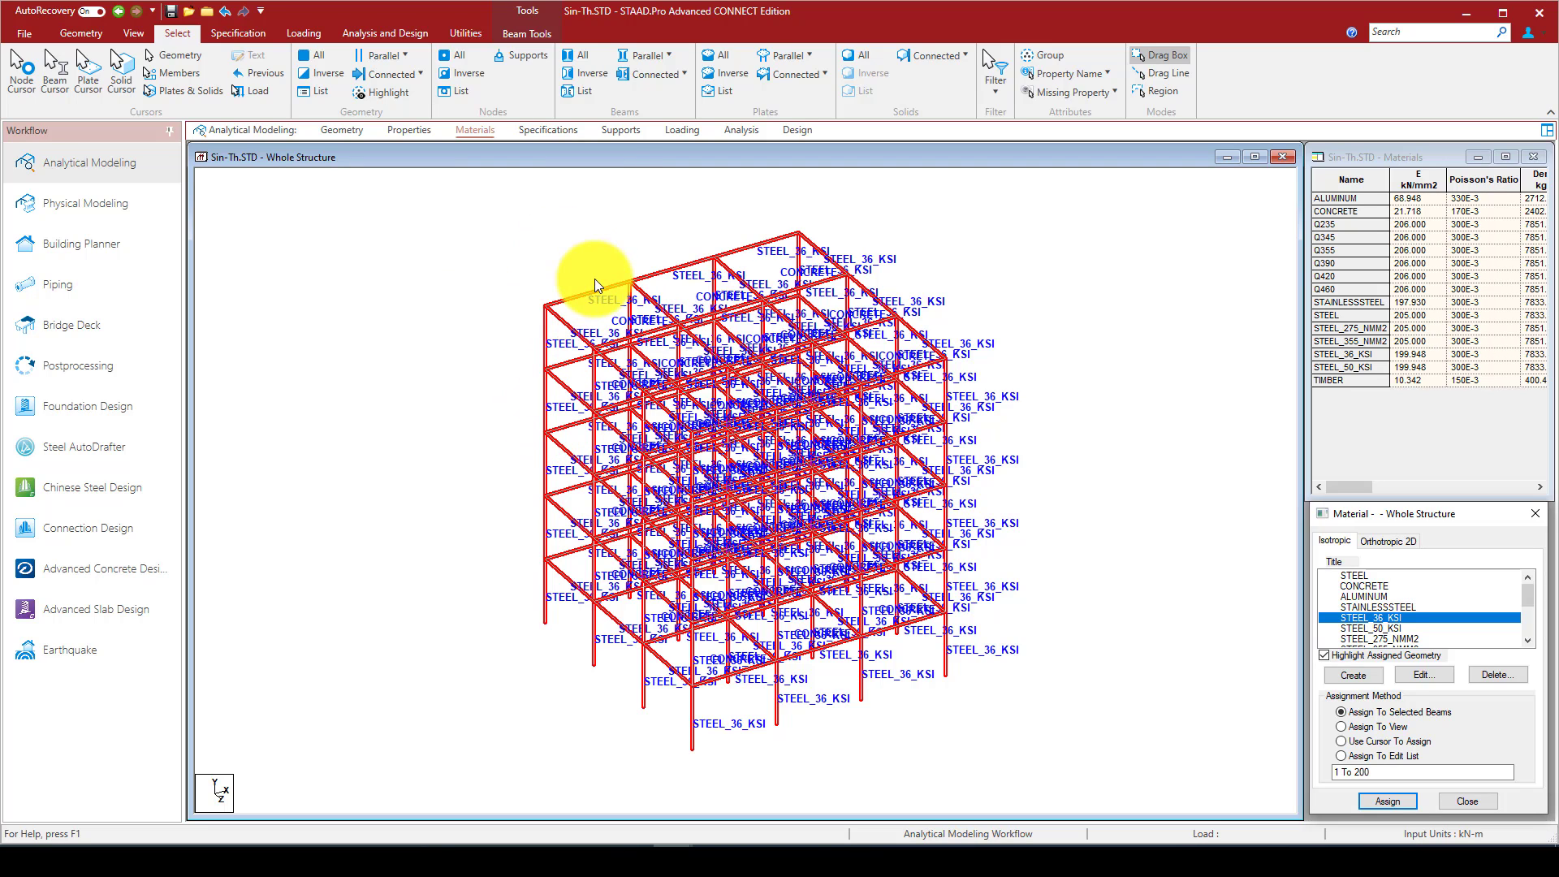
Switch to front view and create a new Fixed support definition
{"action": "left_click", "coordinate": [616, 131]}
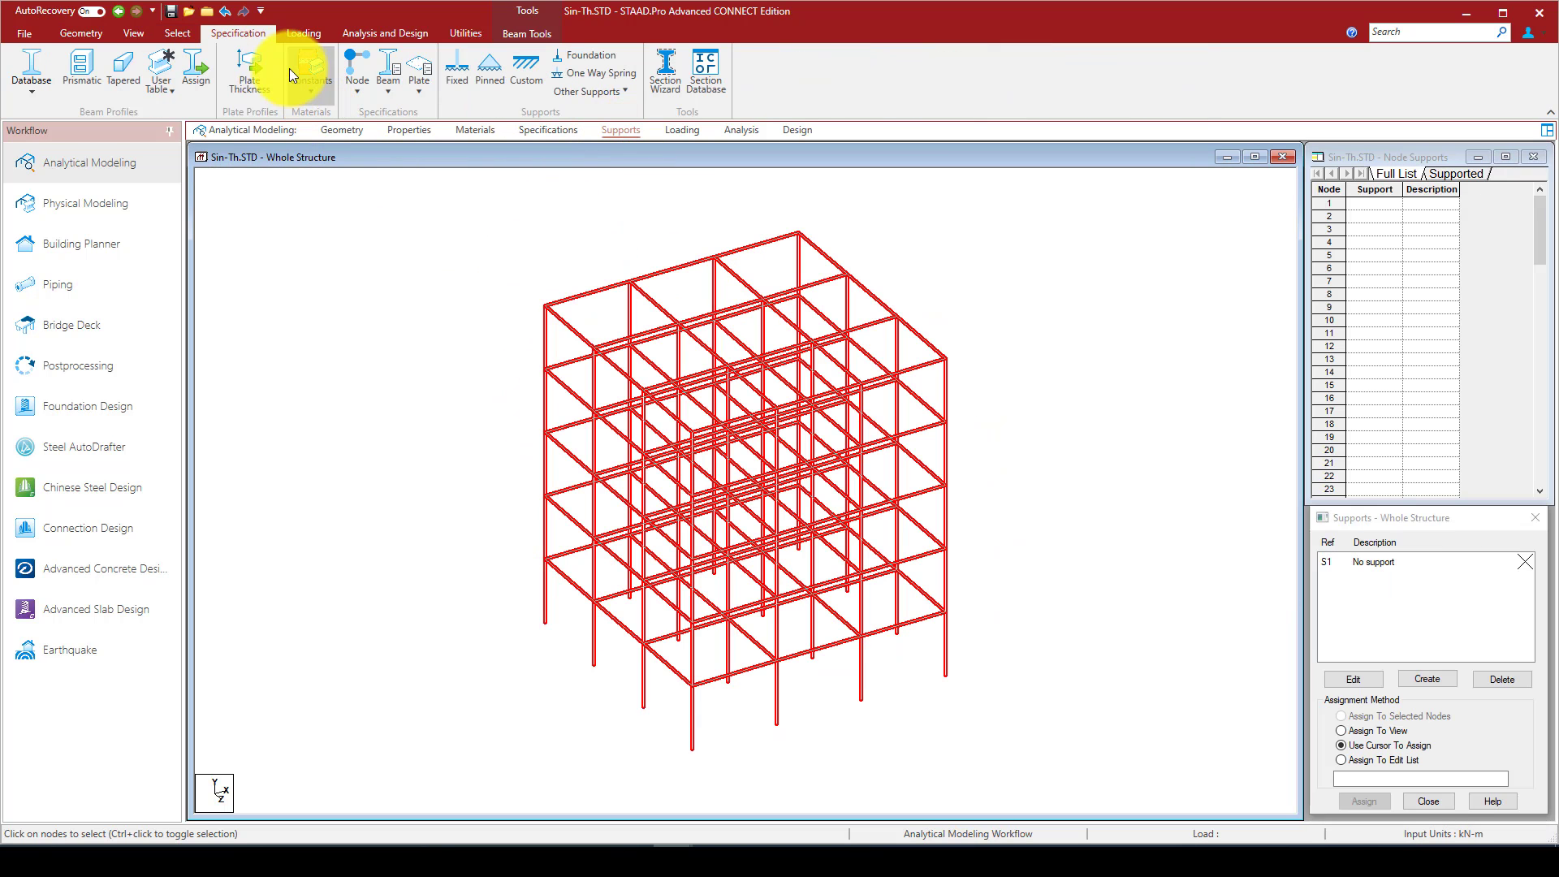
{"action": "left_click", "coordinate": [175, 31]}
{"action": "left_click", "coordinate": [228, 25]}
{"action": "left_click", "coordinate": [136, 33]}
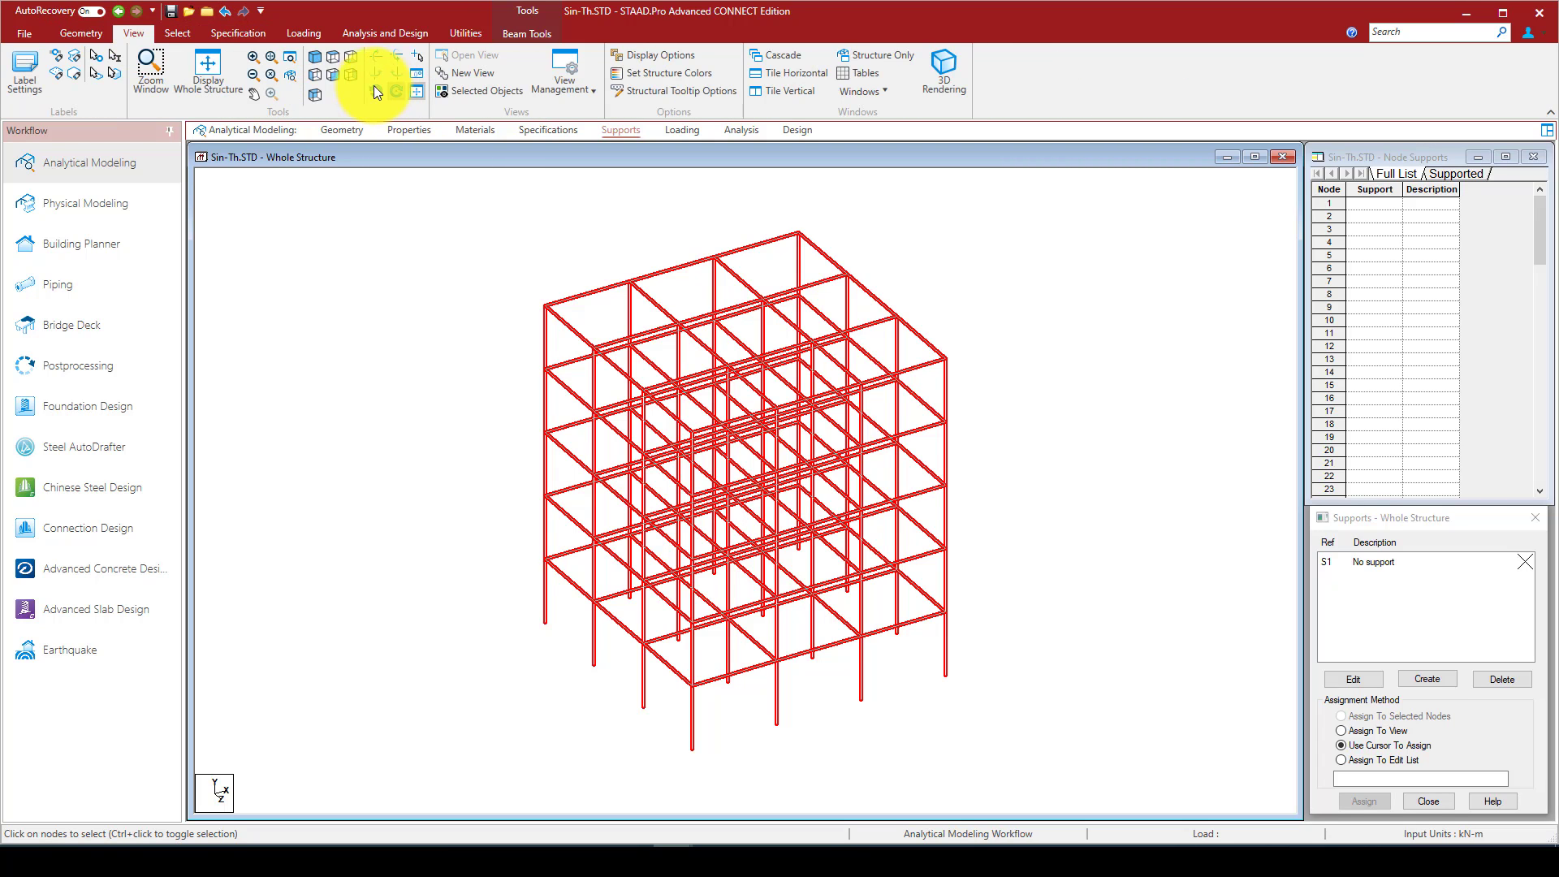
{"action": "left_click", "coordinate": [331, 69]}
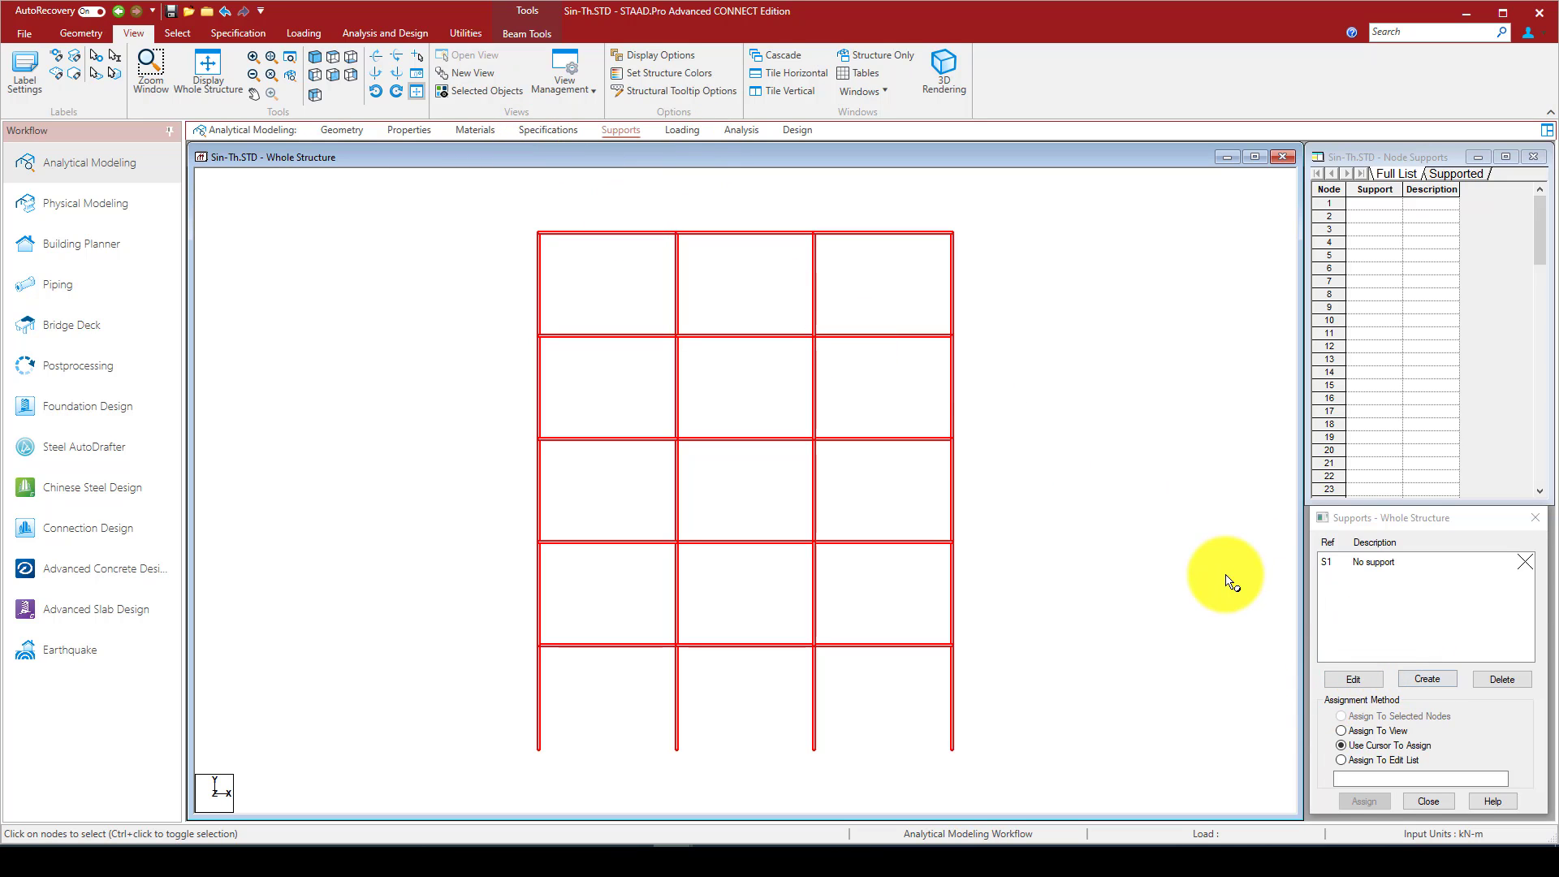
{"action": "left_click", "coordinate": [1420, 678]}
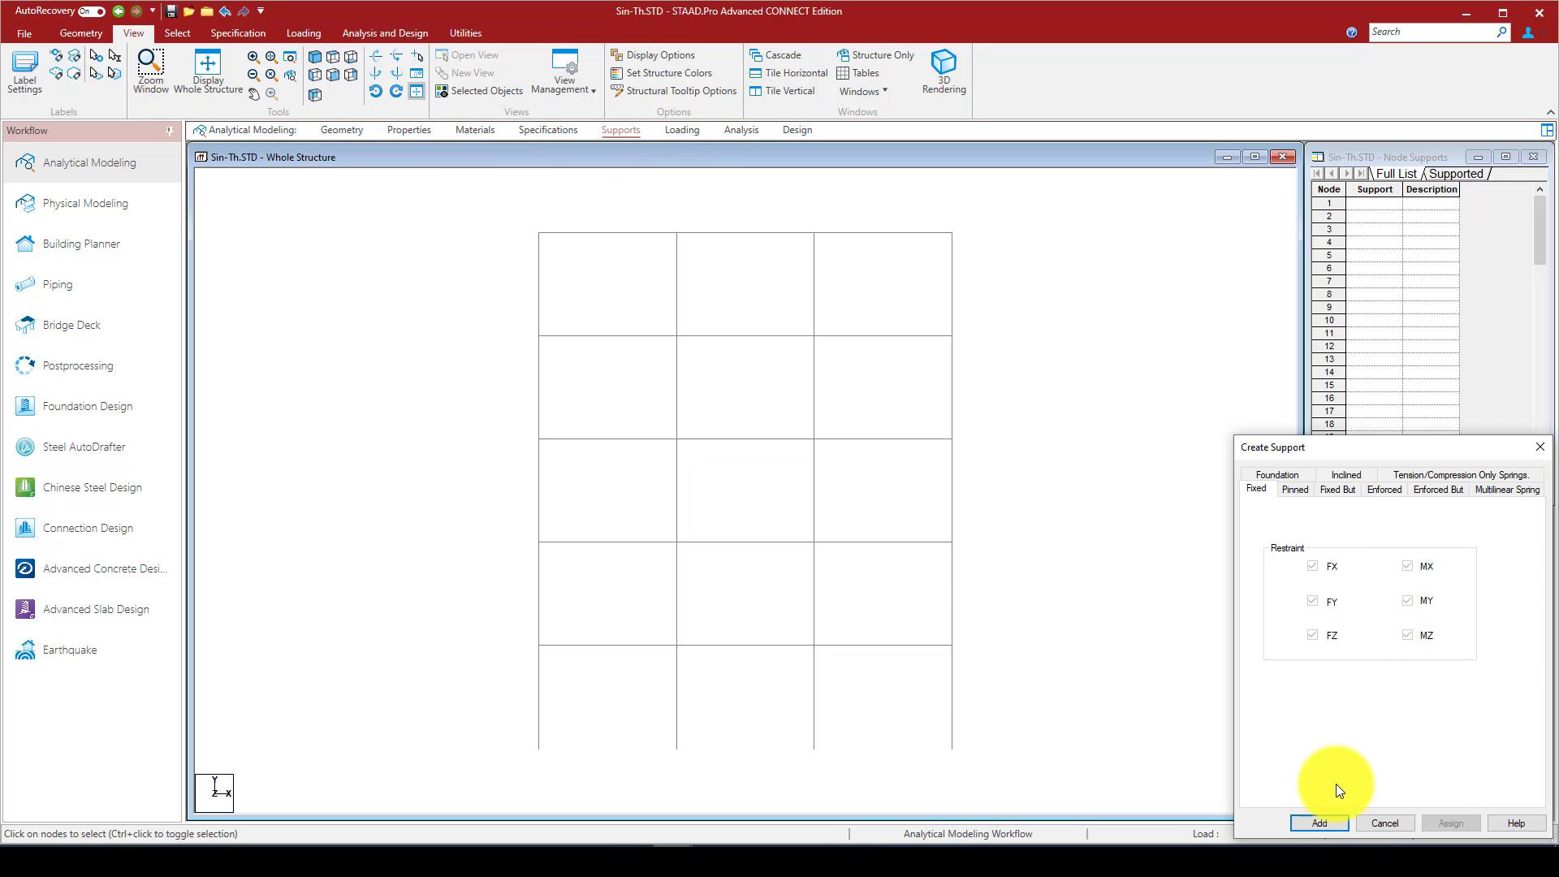
{"action": "left_click", "coordinate": [1320, 822]}
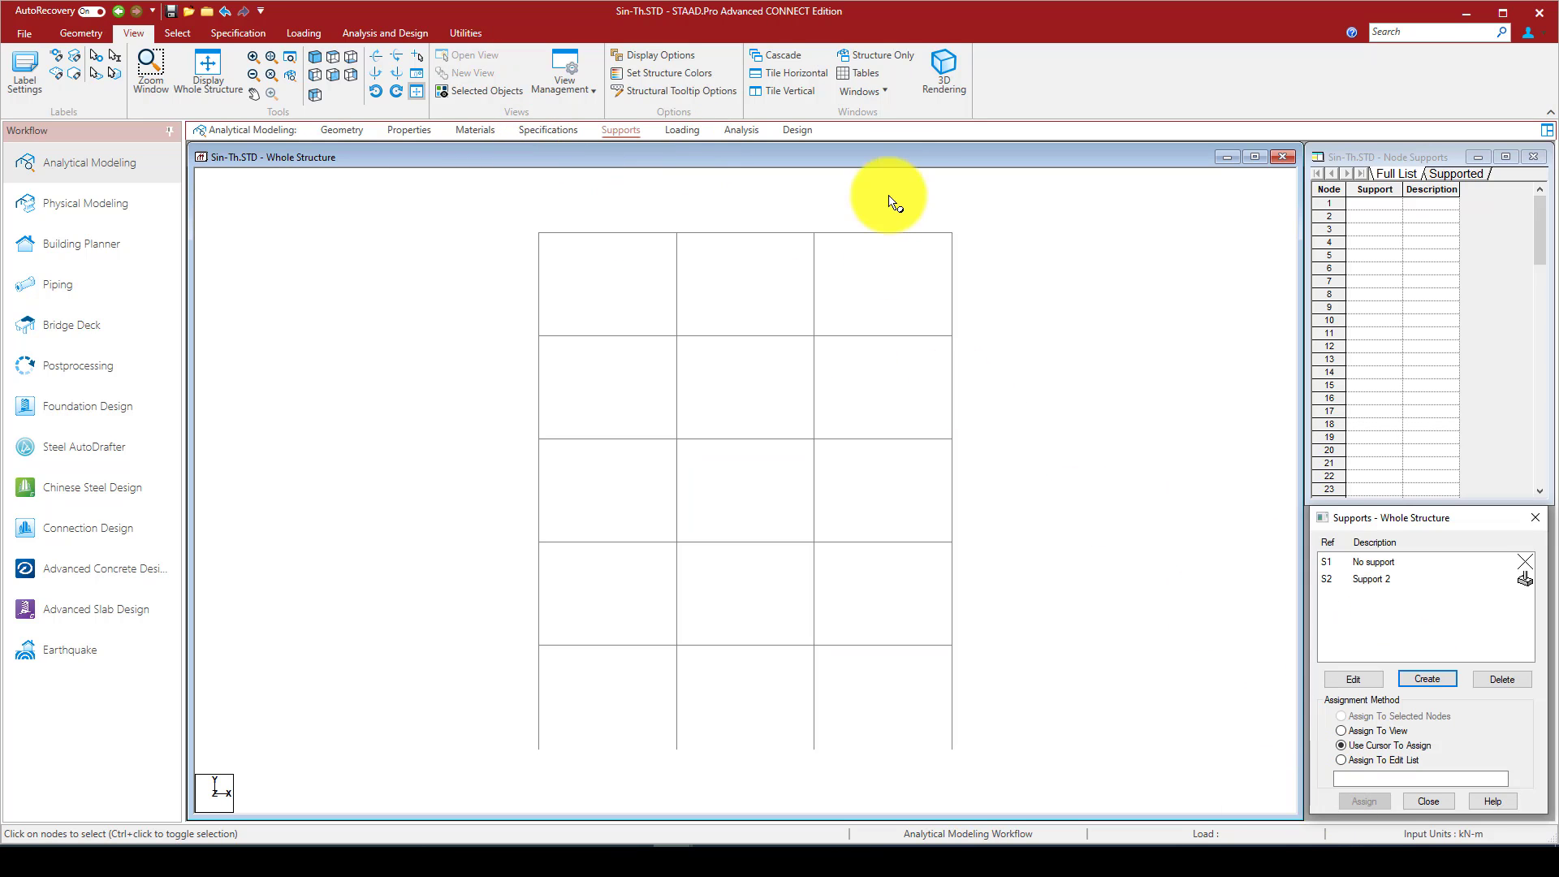
{"action": "left_click", "coordinate": [905, 757]}
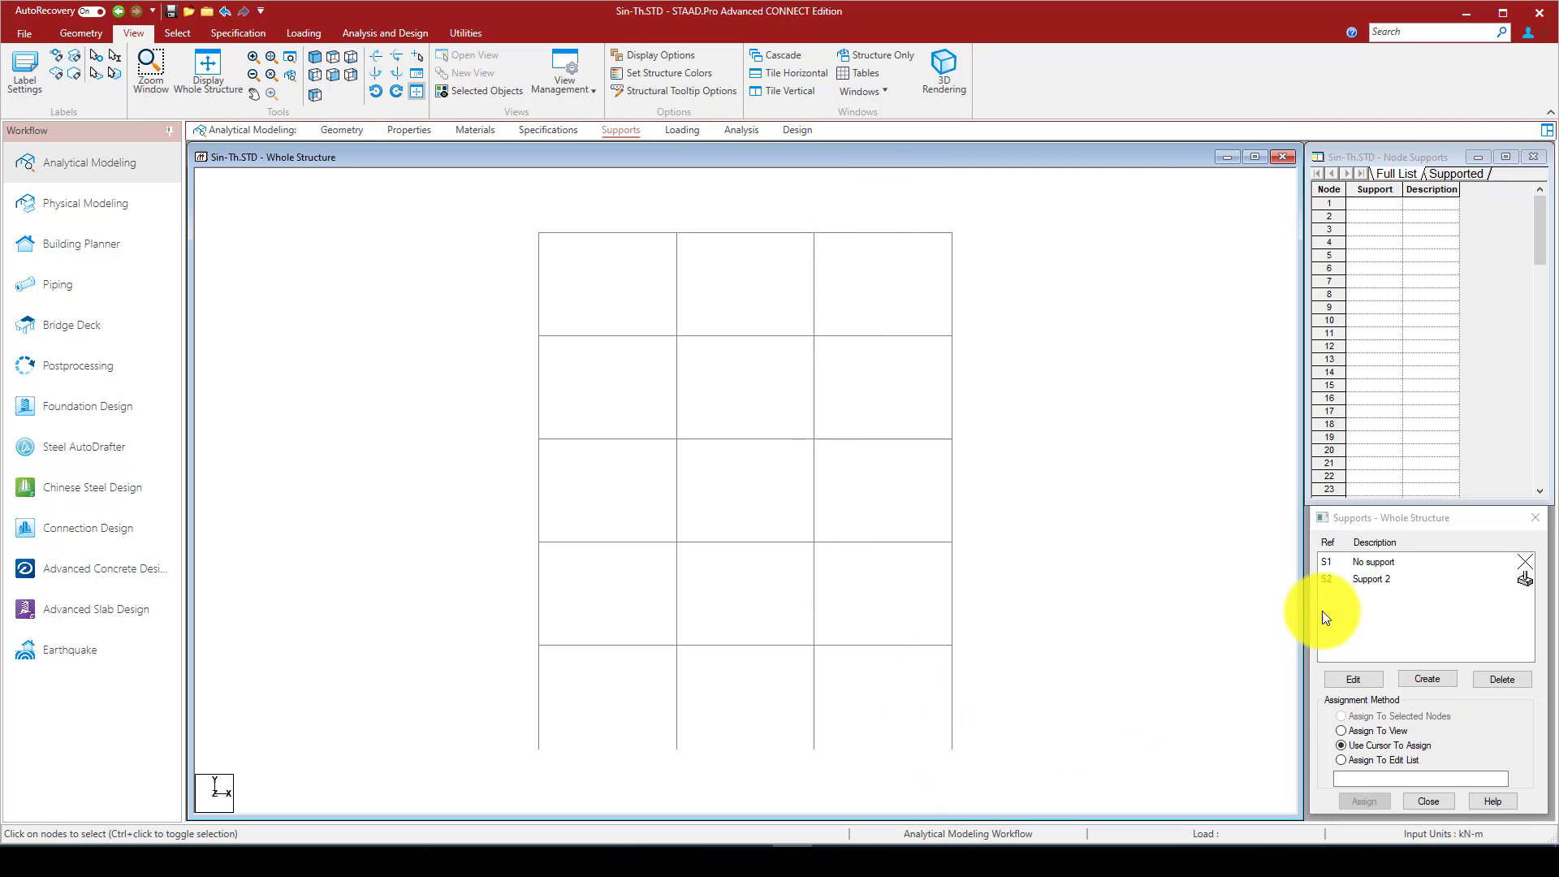
Assign Support 2 to the sixteen base nodes and return to the isometric view
{"action": "left_click", "coordinate": [1362, 580]}
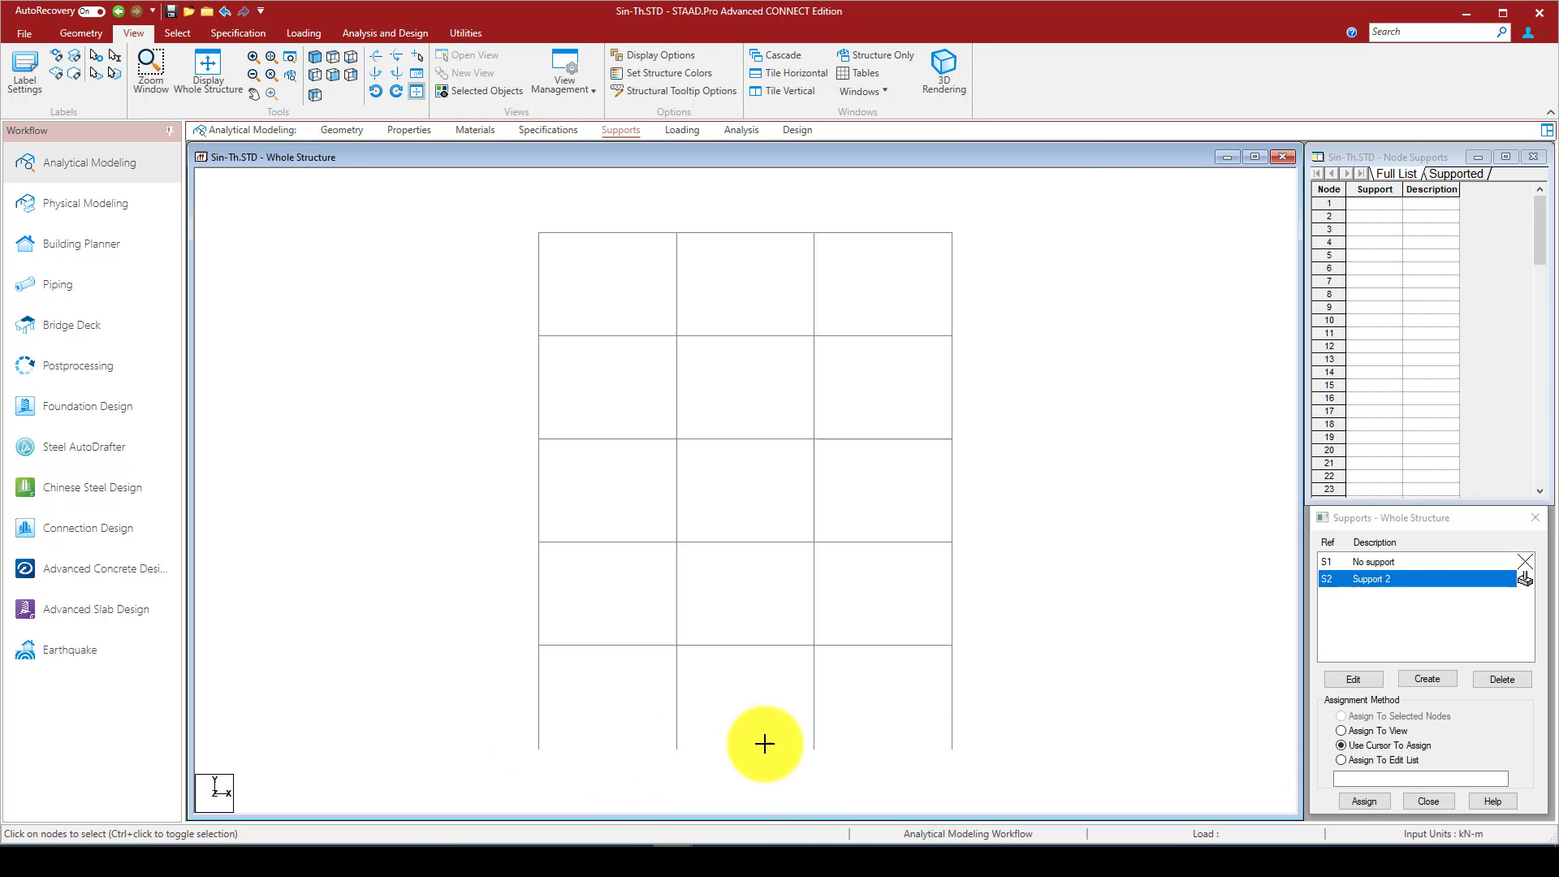
{"action": "left_click", "coordinate": [1363, 800]}
{"action": "left_click", "coordinate": [1449, 706]}
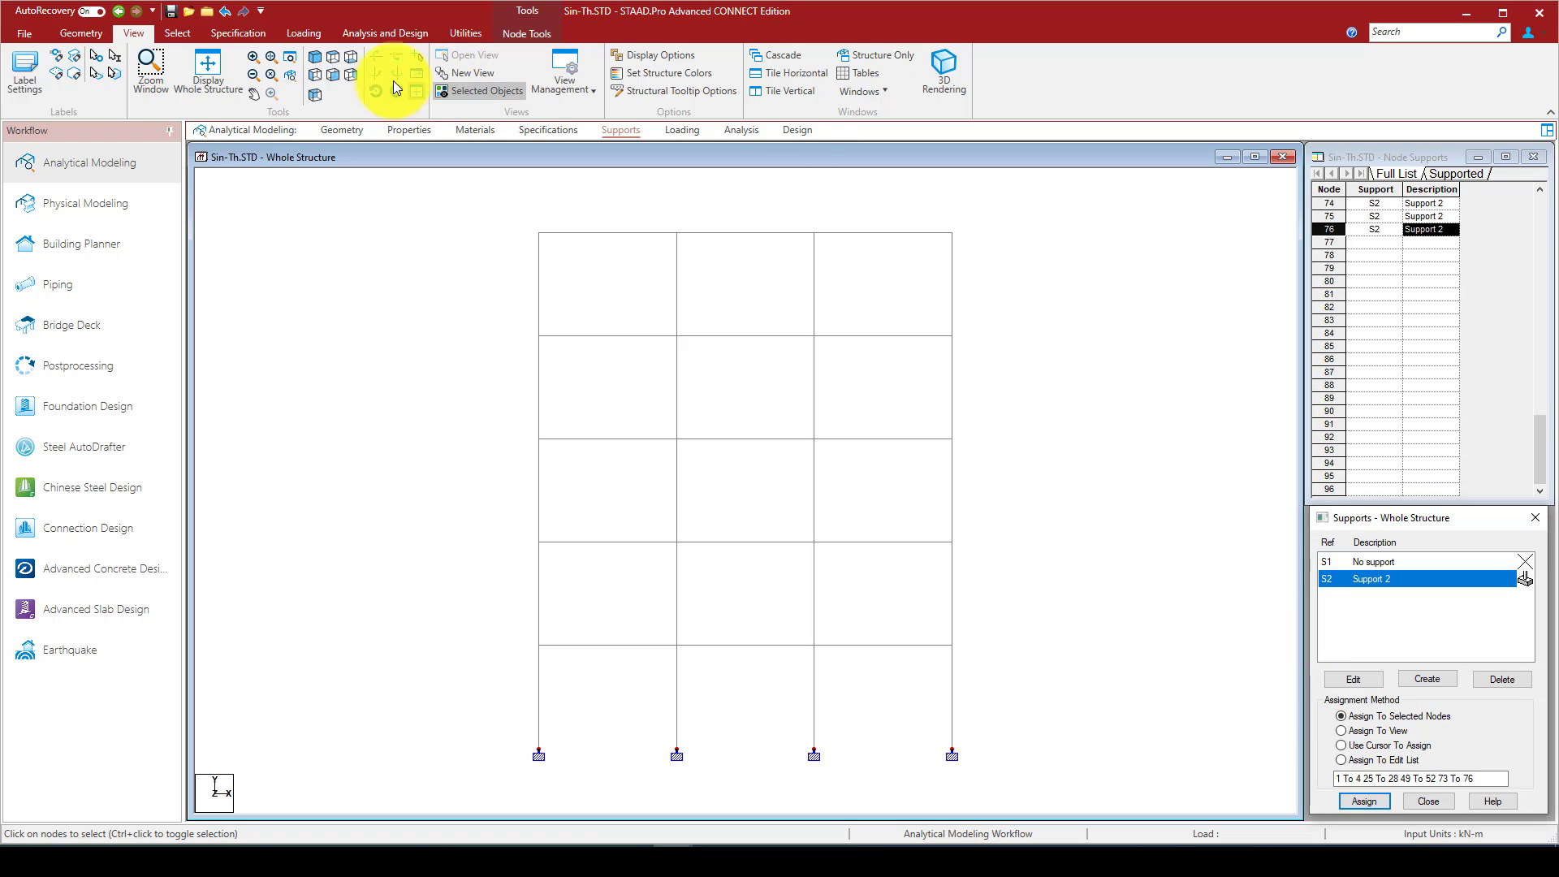
{"action": "left_click", "coordinate": [317, 60]}
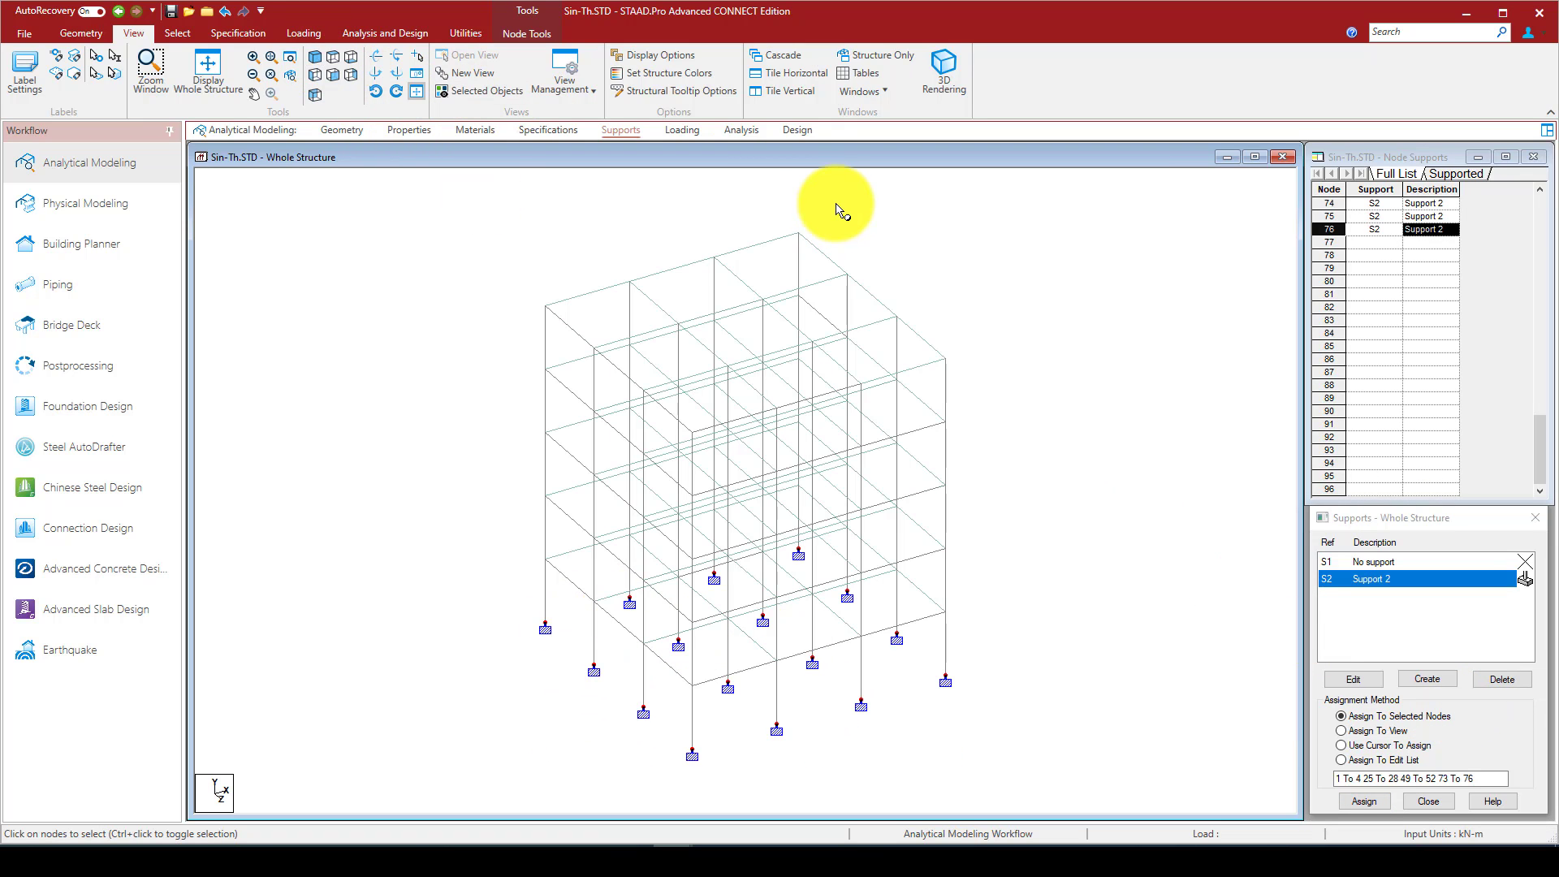
{"action": "left_click", "coordinate": [685, 133]}
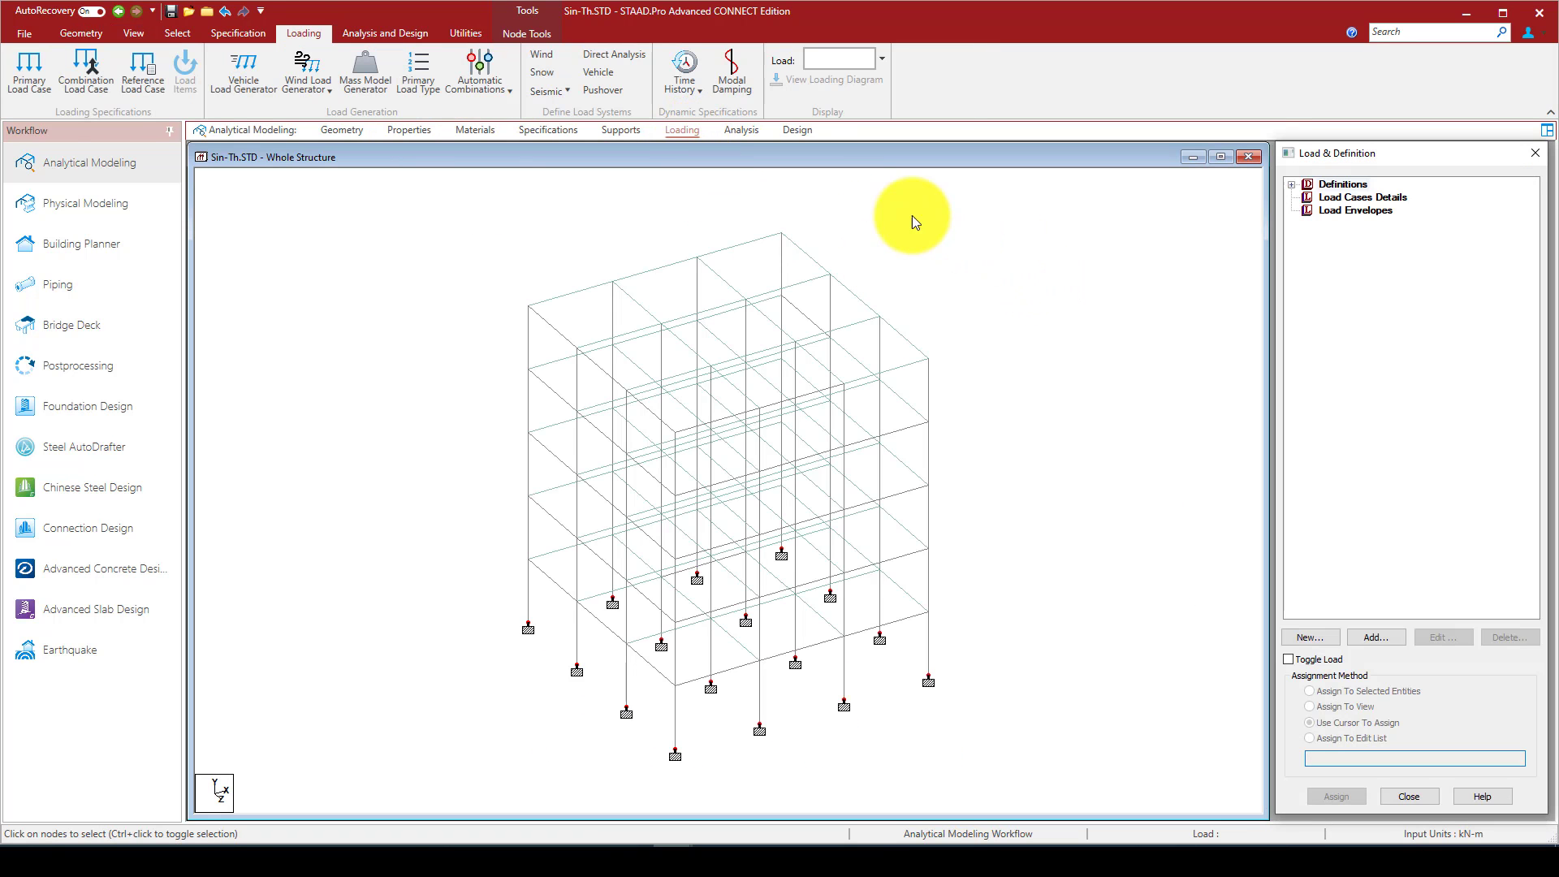
Under Load Definitions, add a new Time History Definition
{"action": "left_click", "coordinate": [1291, 185]}
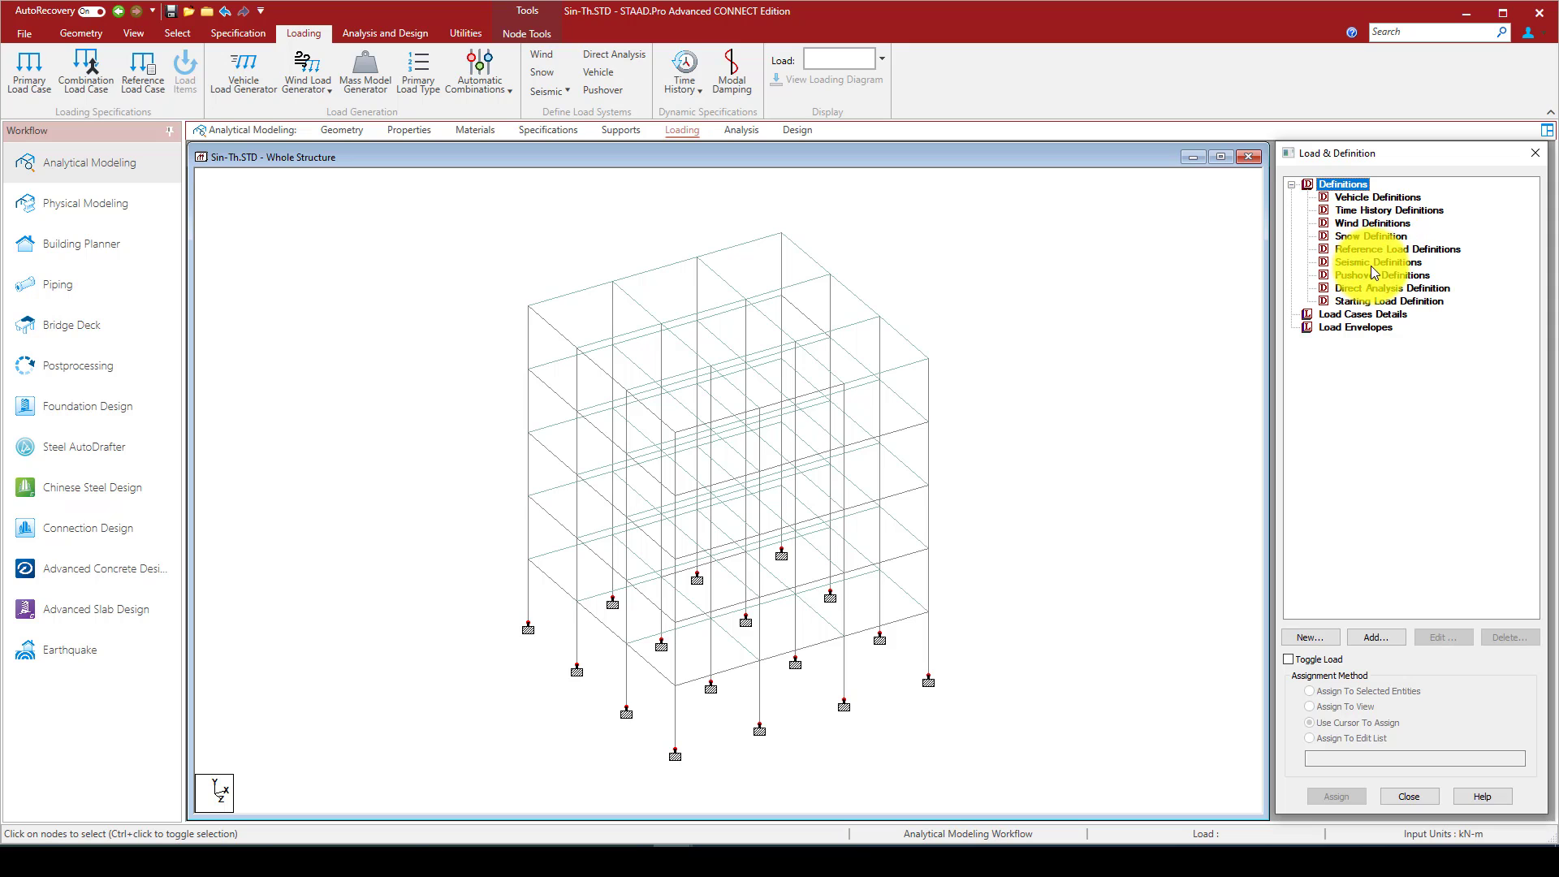
{"action": "left_click", "coordinate": [1376, 211]}
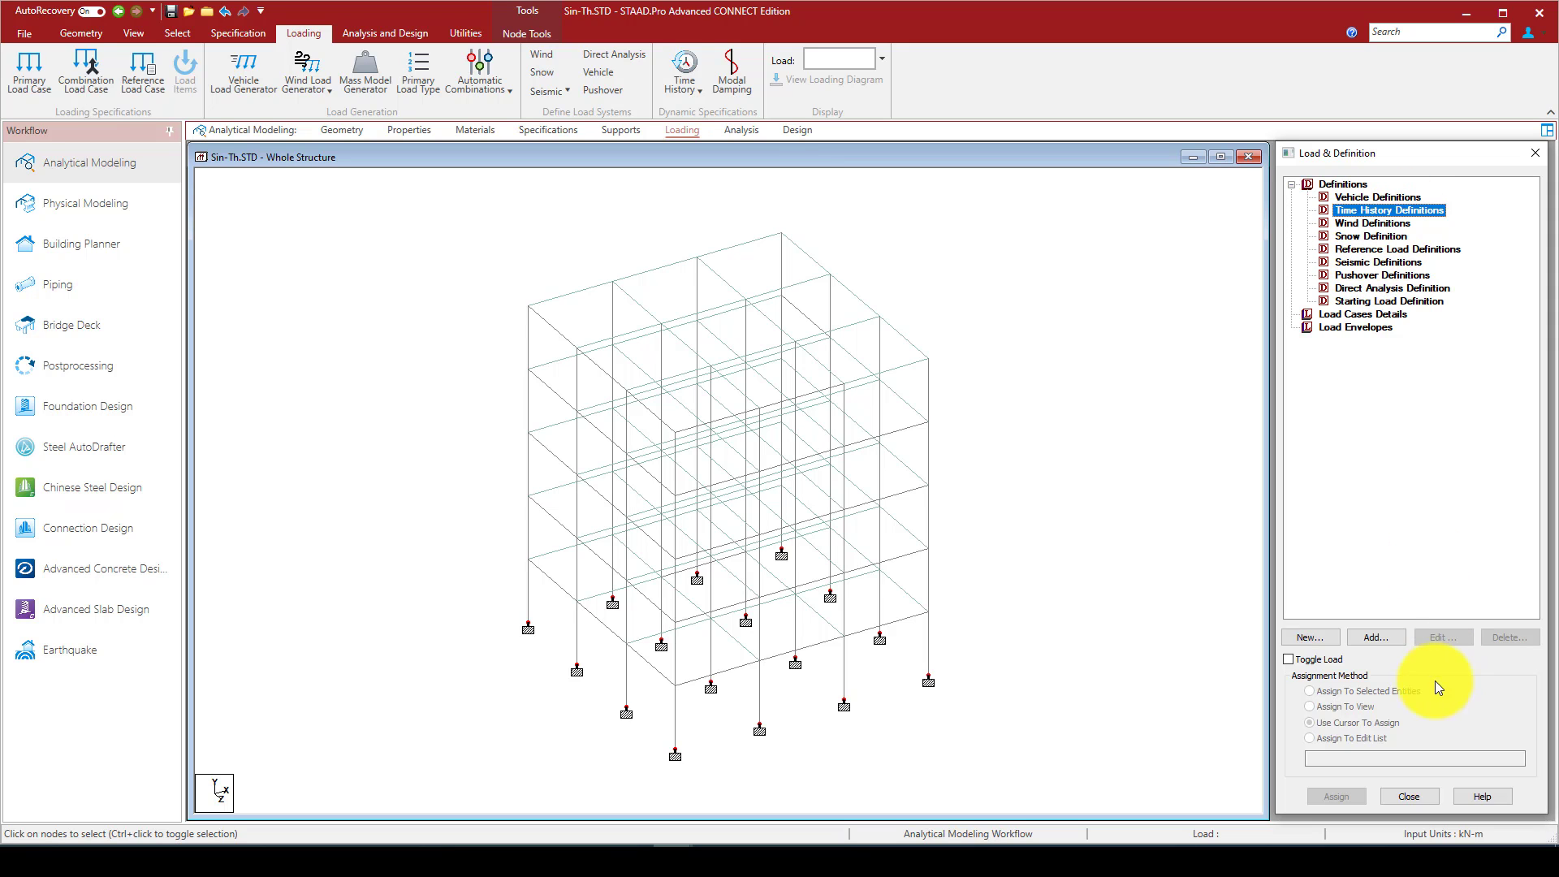
{"action": "left_click", "coordinate": [1383, 637]}
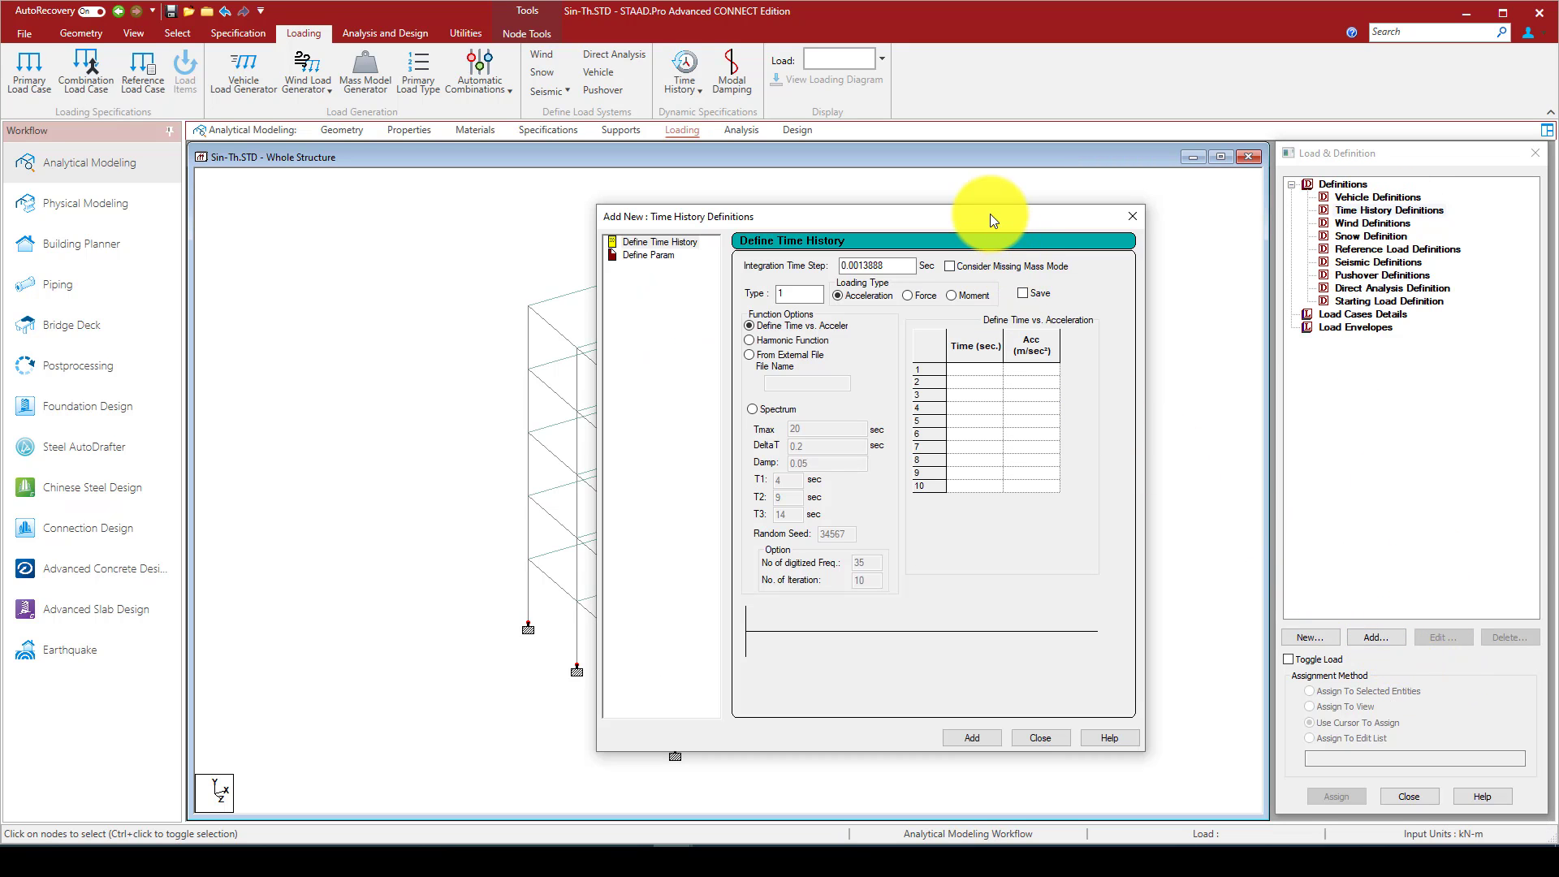
Choose a harmonic function with Force loading and frequency 5 cycles/sec
{"action": "left_click_drag", "start_coordinate": [990, 208], "coordinate": [989, 195]}
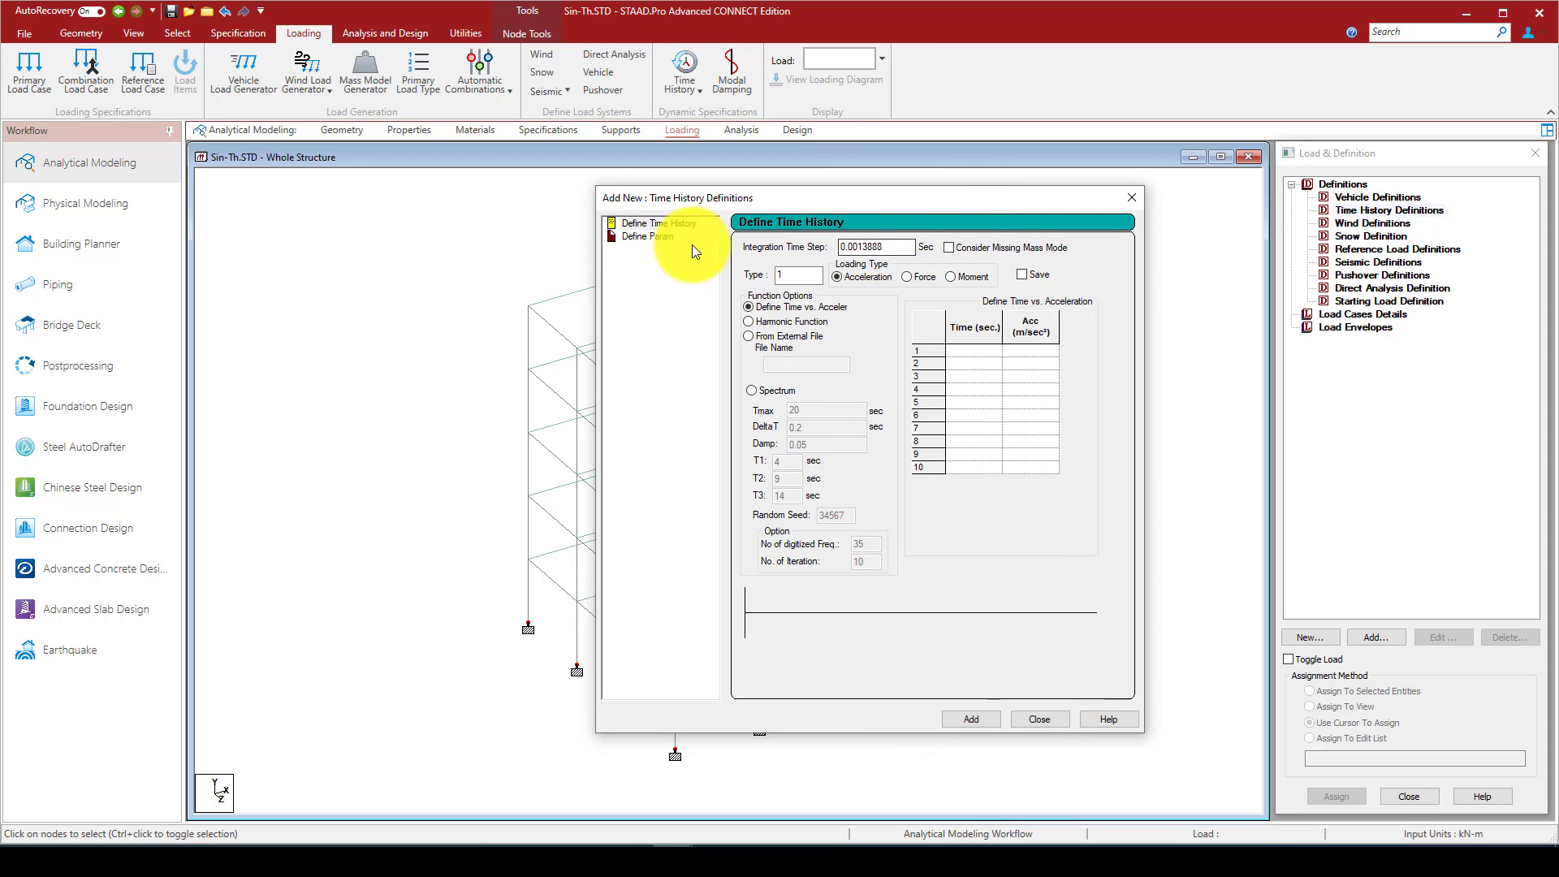
{"action": "left_click", "coordinate": [753, 323]}
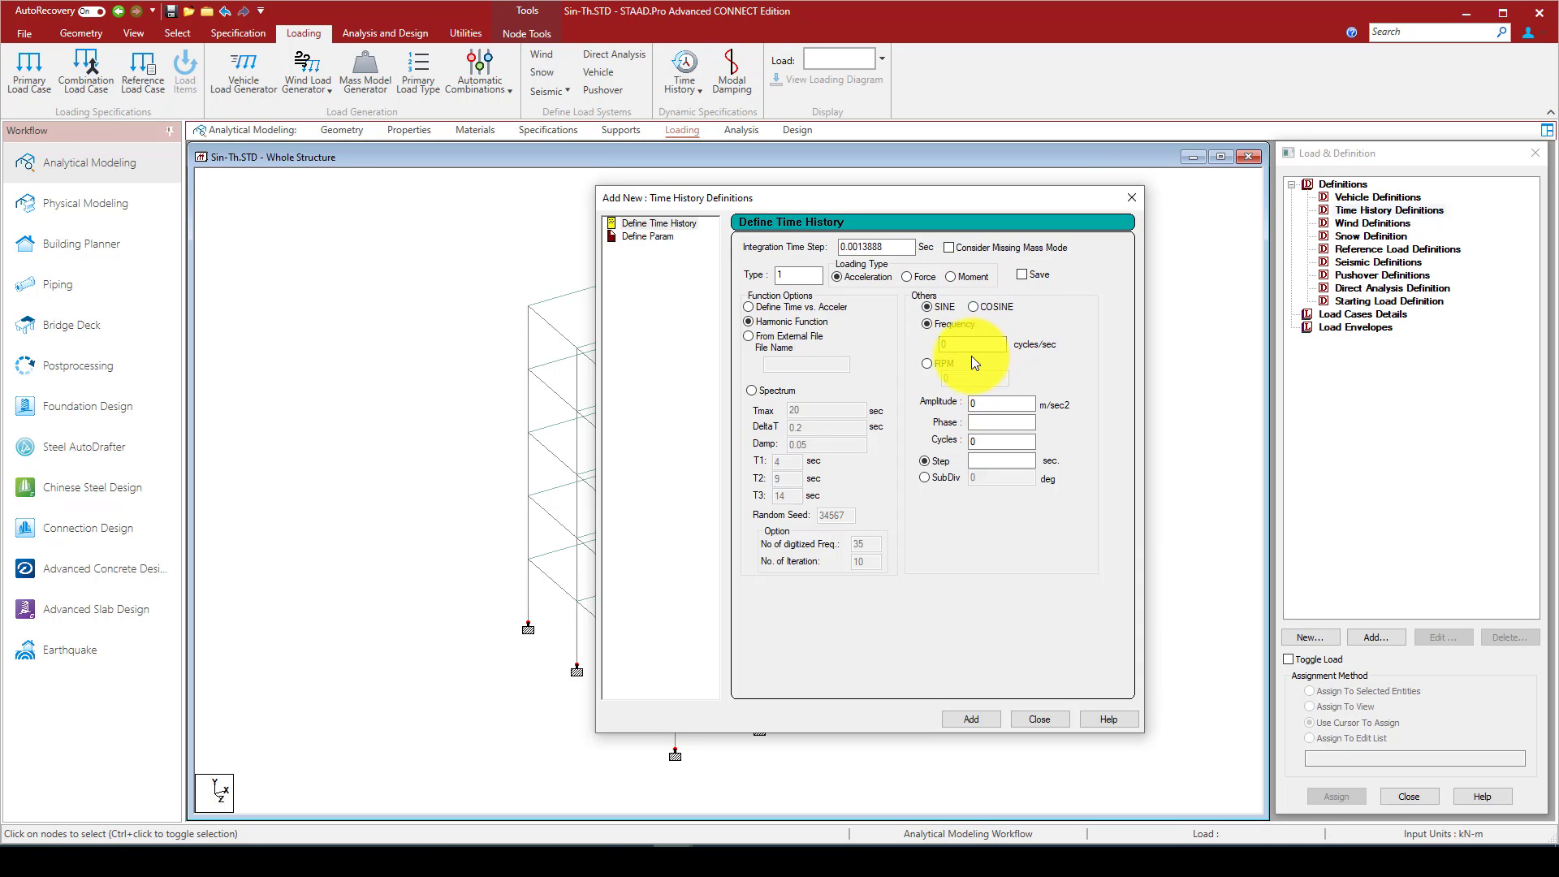
{"action": "left_click", "coordinate": [931, 345]}
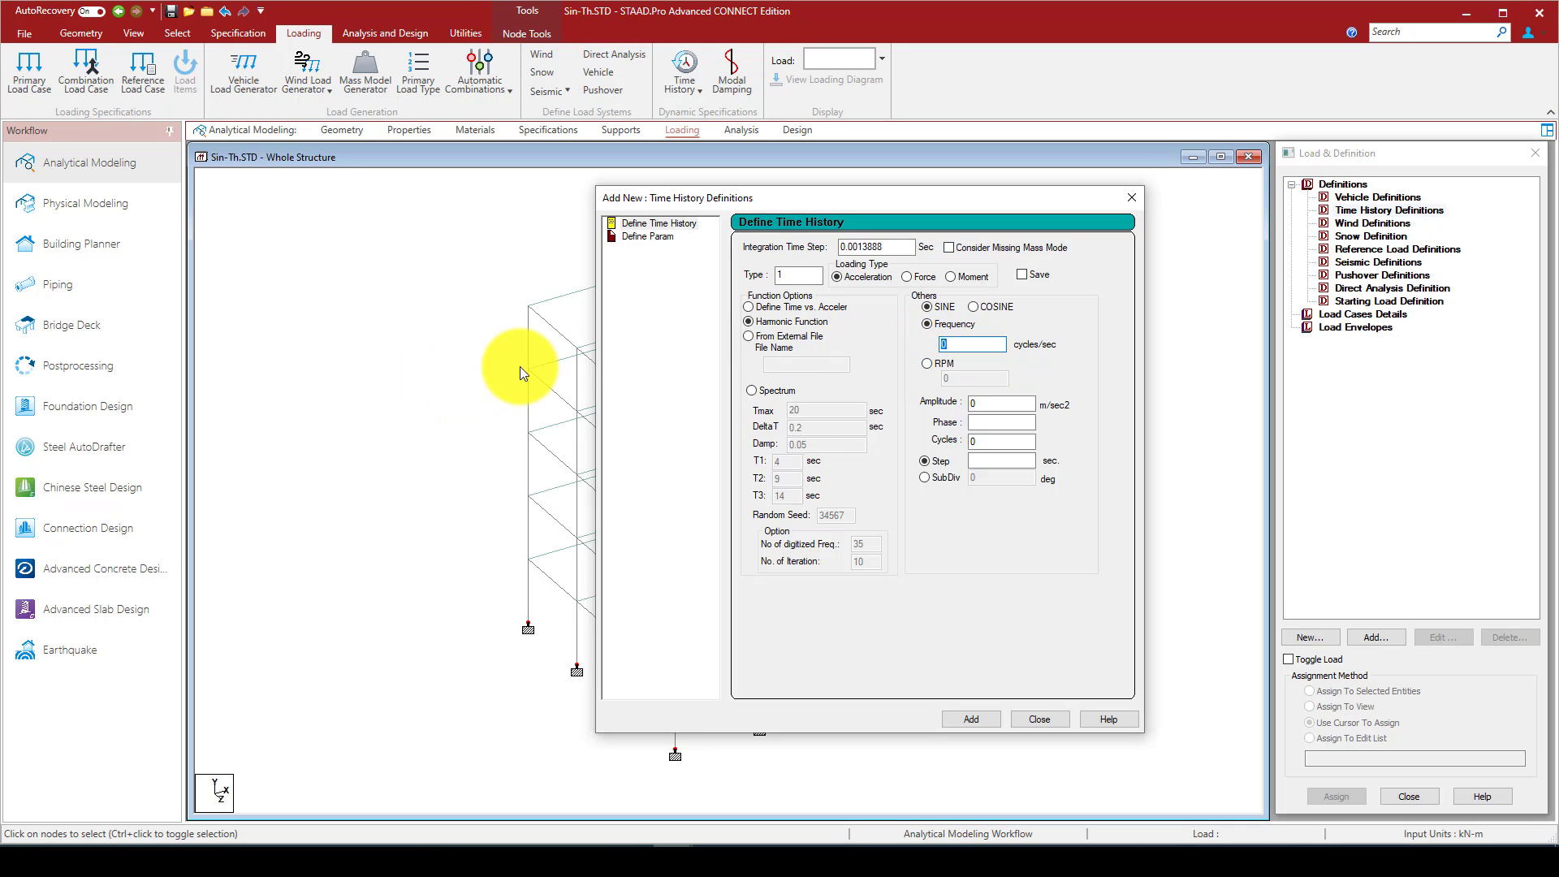
{"action": "left_click_drag", "start_coordinate": [908, 199], "coordinate": [1259, 214]}
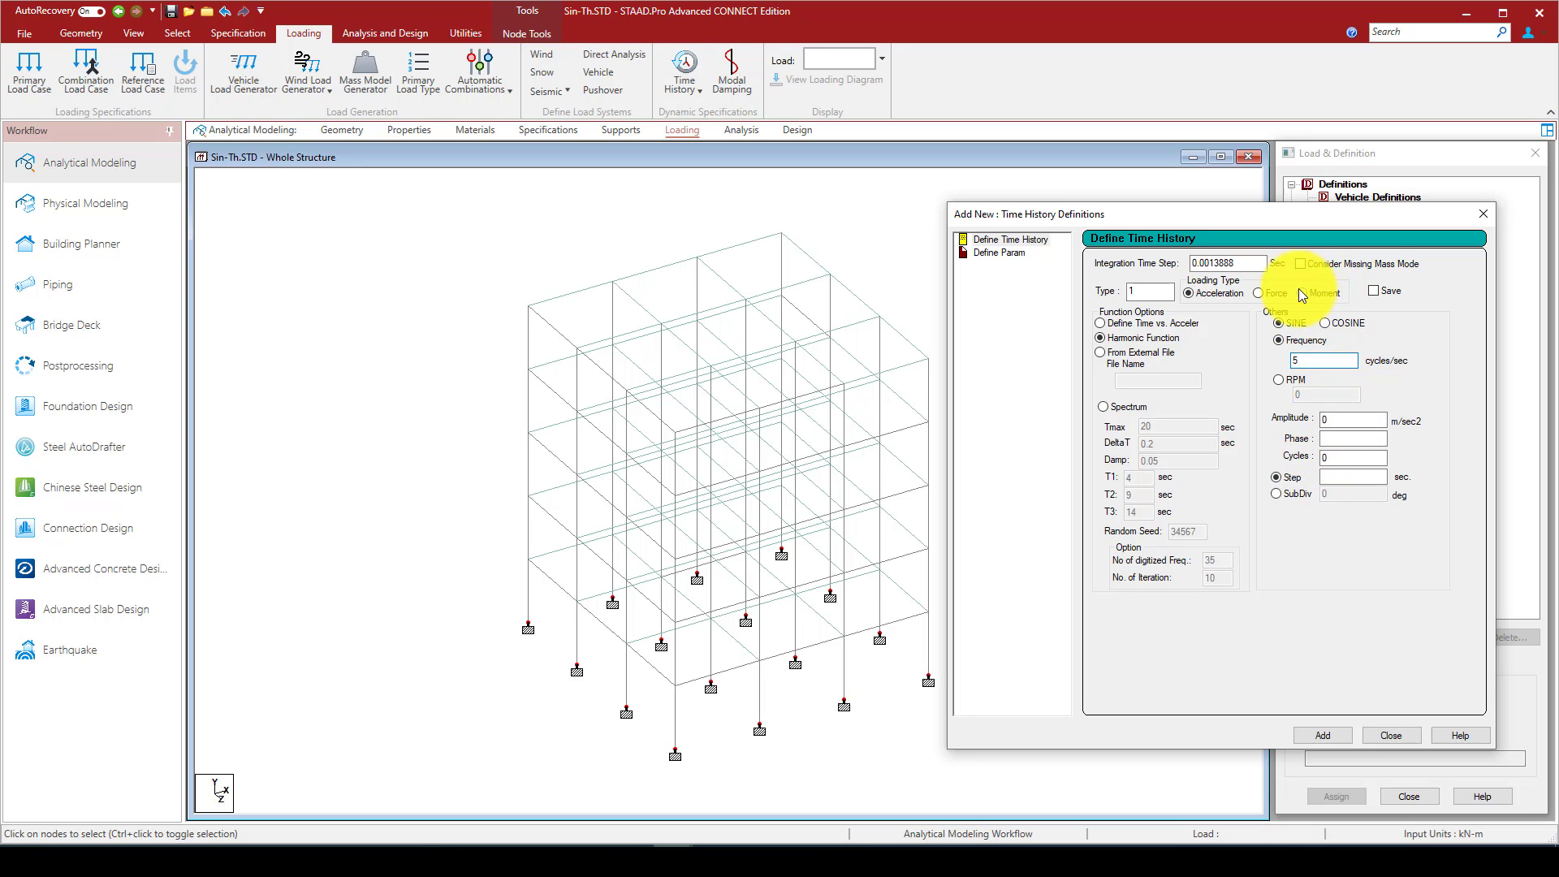
{"action": "left_click", "coordinate": [1273, 297]}
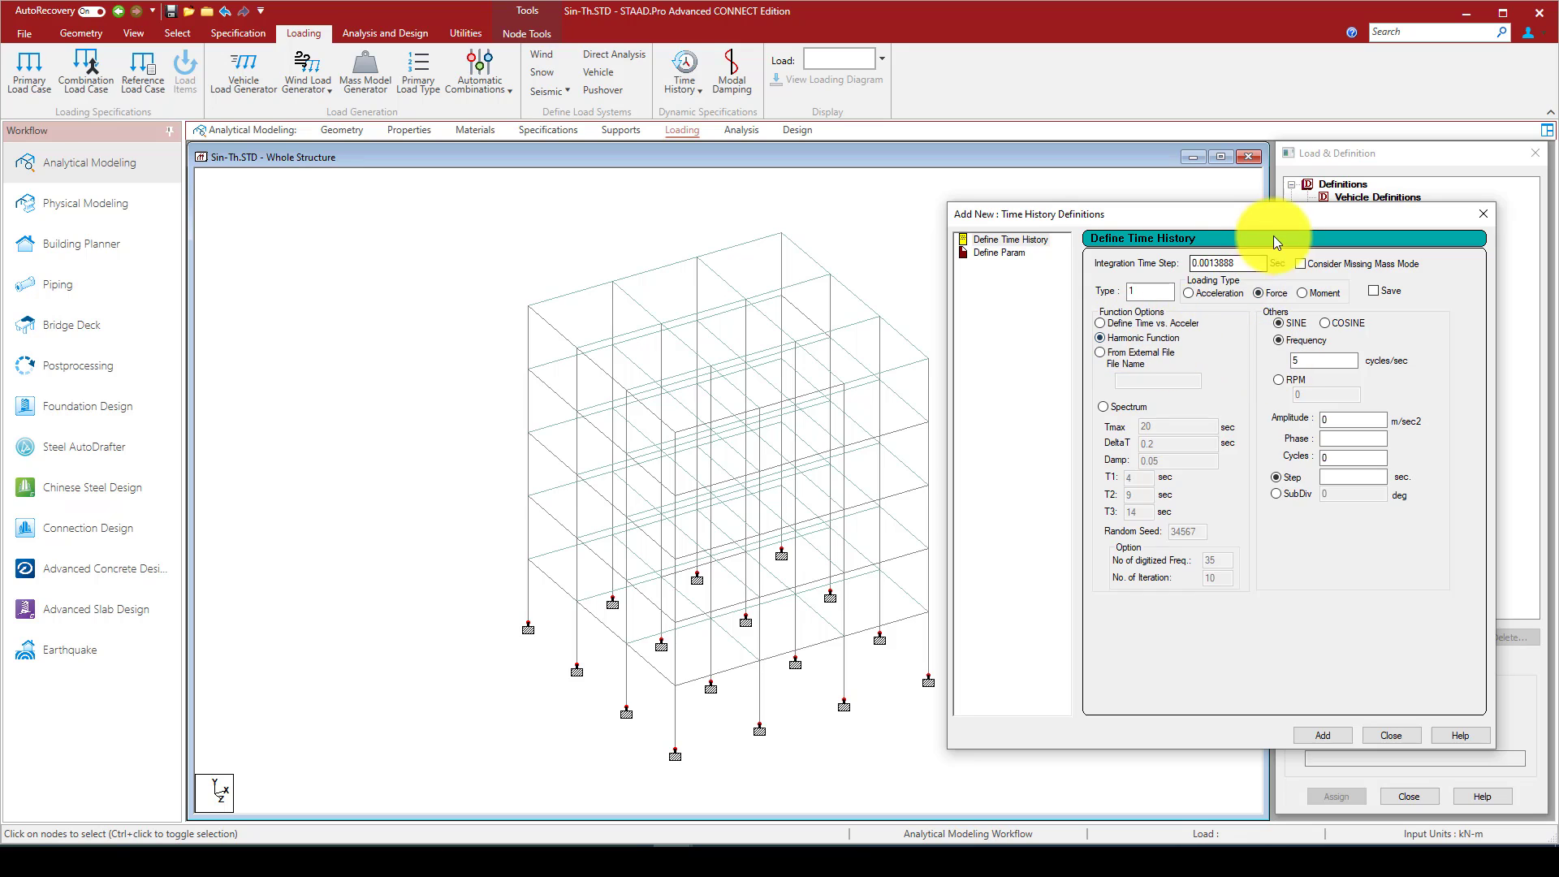
{"action": "left_click_drag", "start_coordinate": [1253, 206], "coordinate": [1230, 190]}
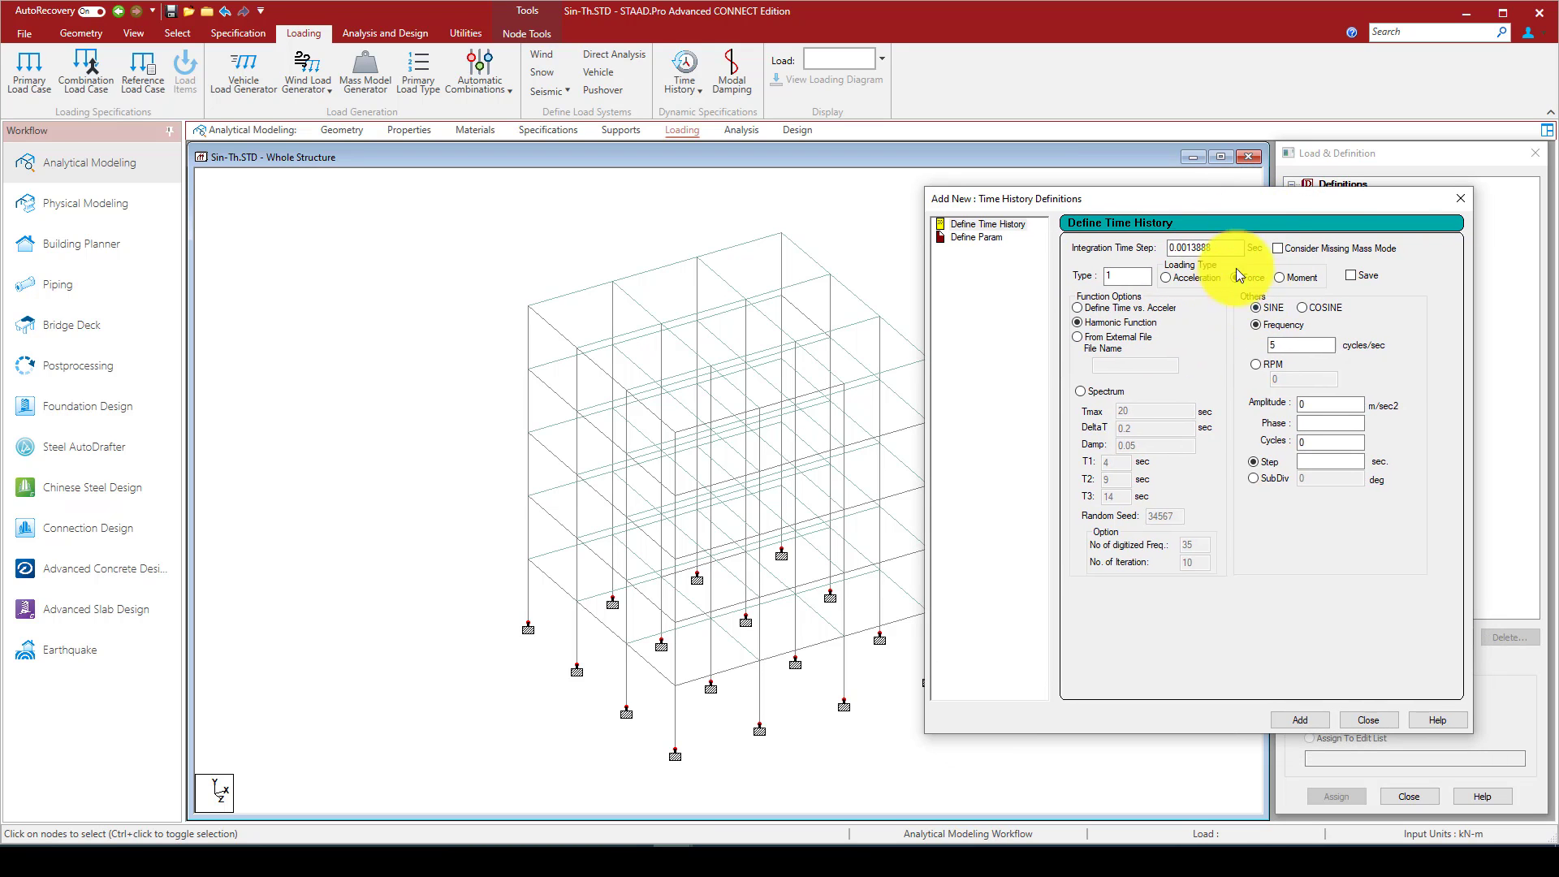
{"action": "double_click", "coordinate": [1270, 347]}
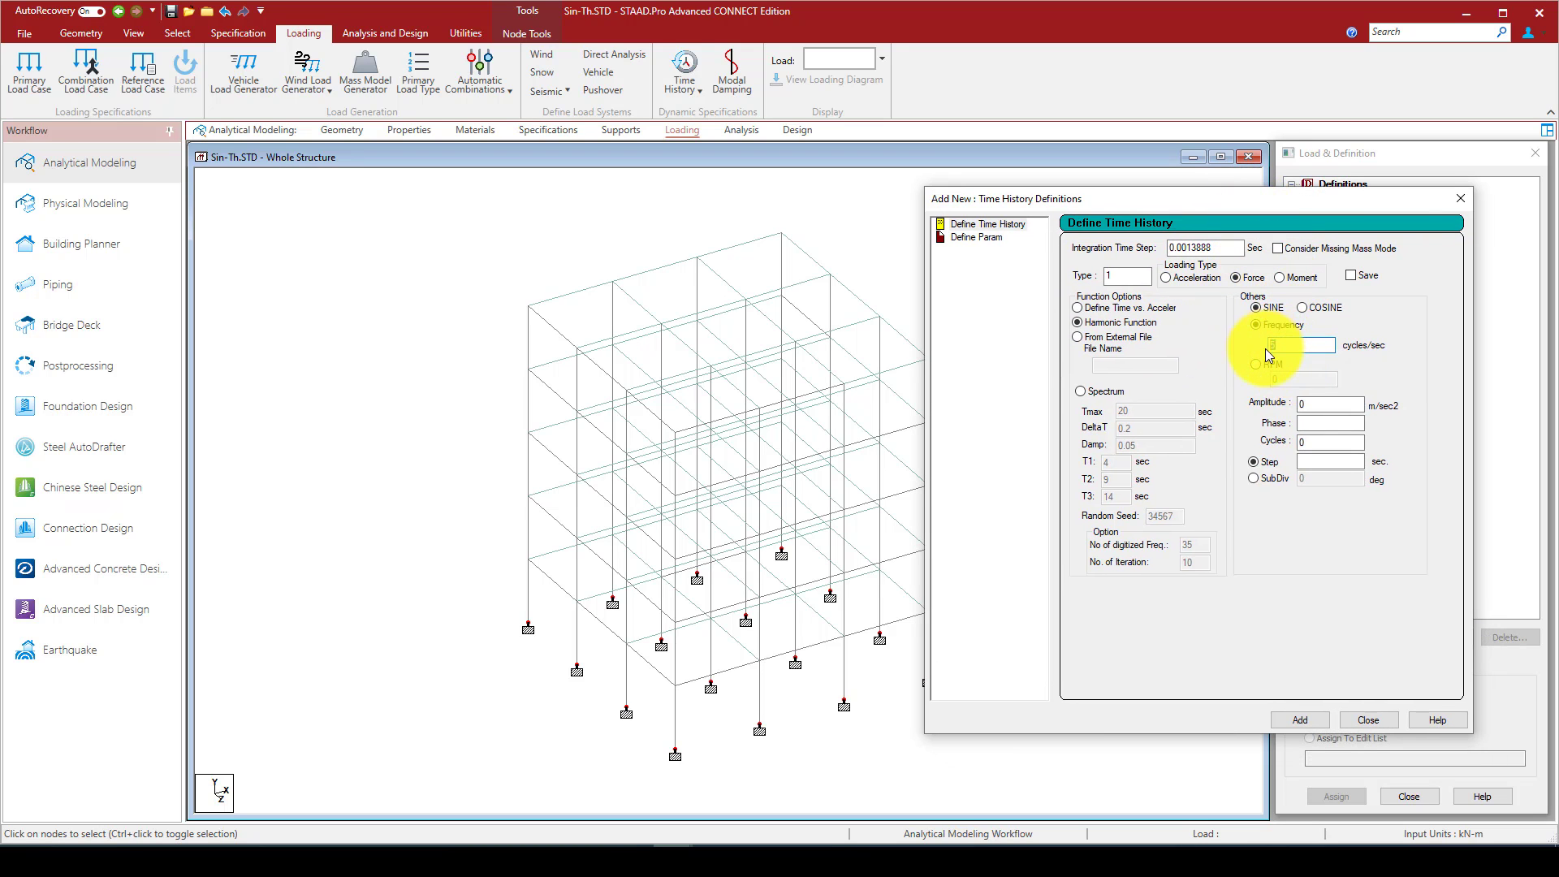
Keep Force loading and frequency 5, and enter sine amplitude 0.5 with 200 cycles
{"action": "double_click", "coordinate": [1303, 404]}
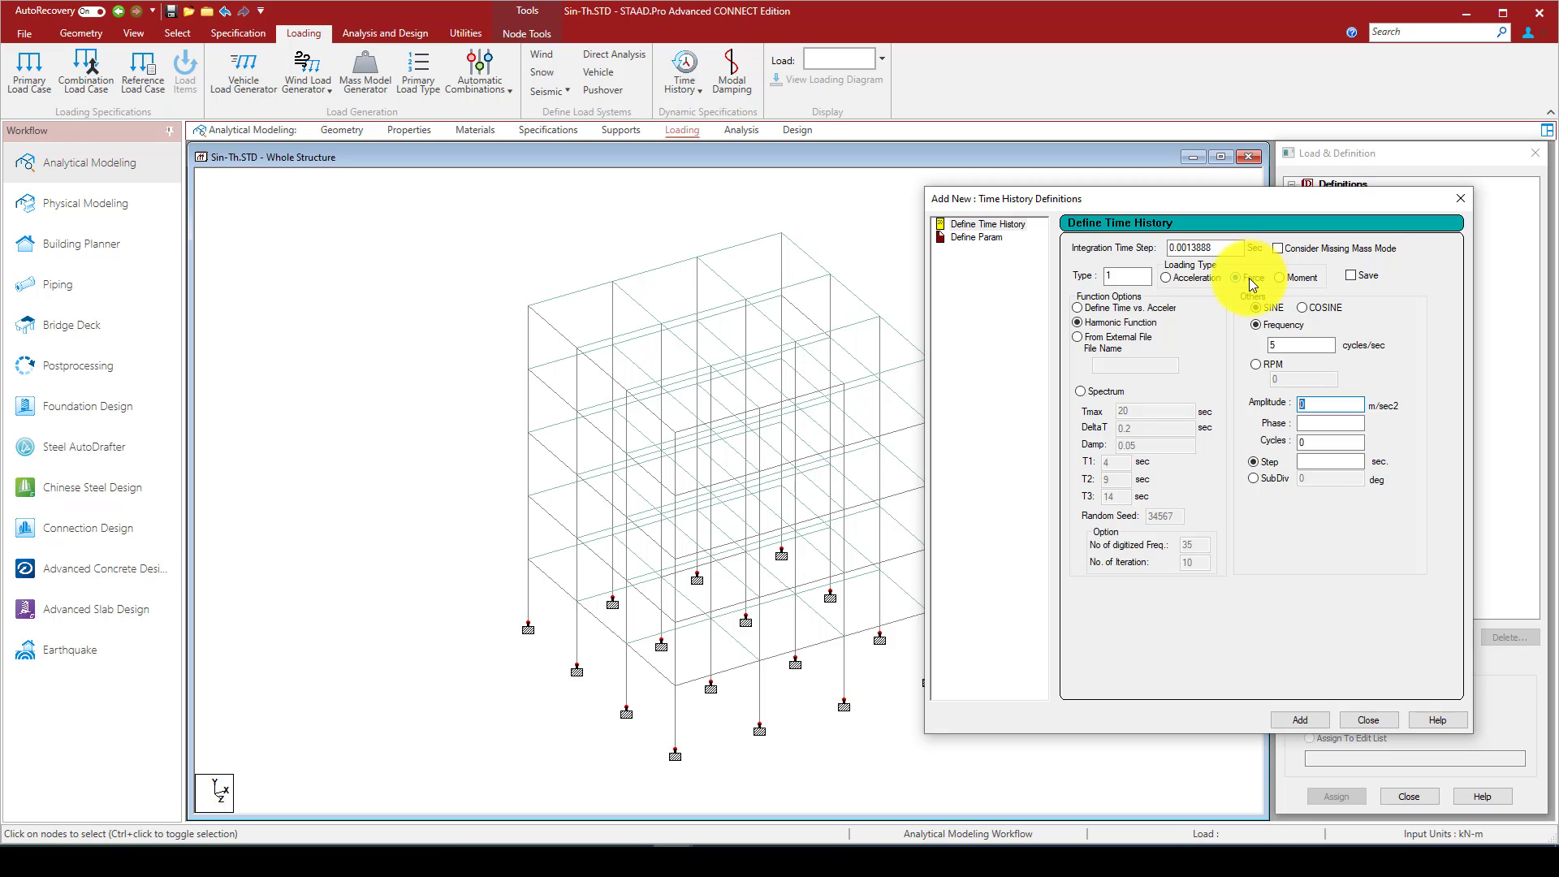
{"action": "double_click", "coordinate": [1291, 344]}
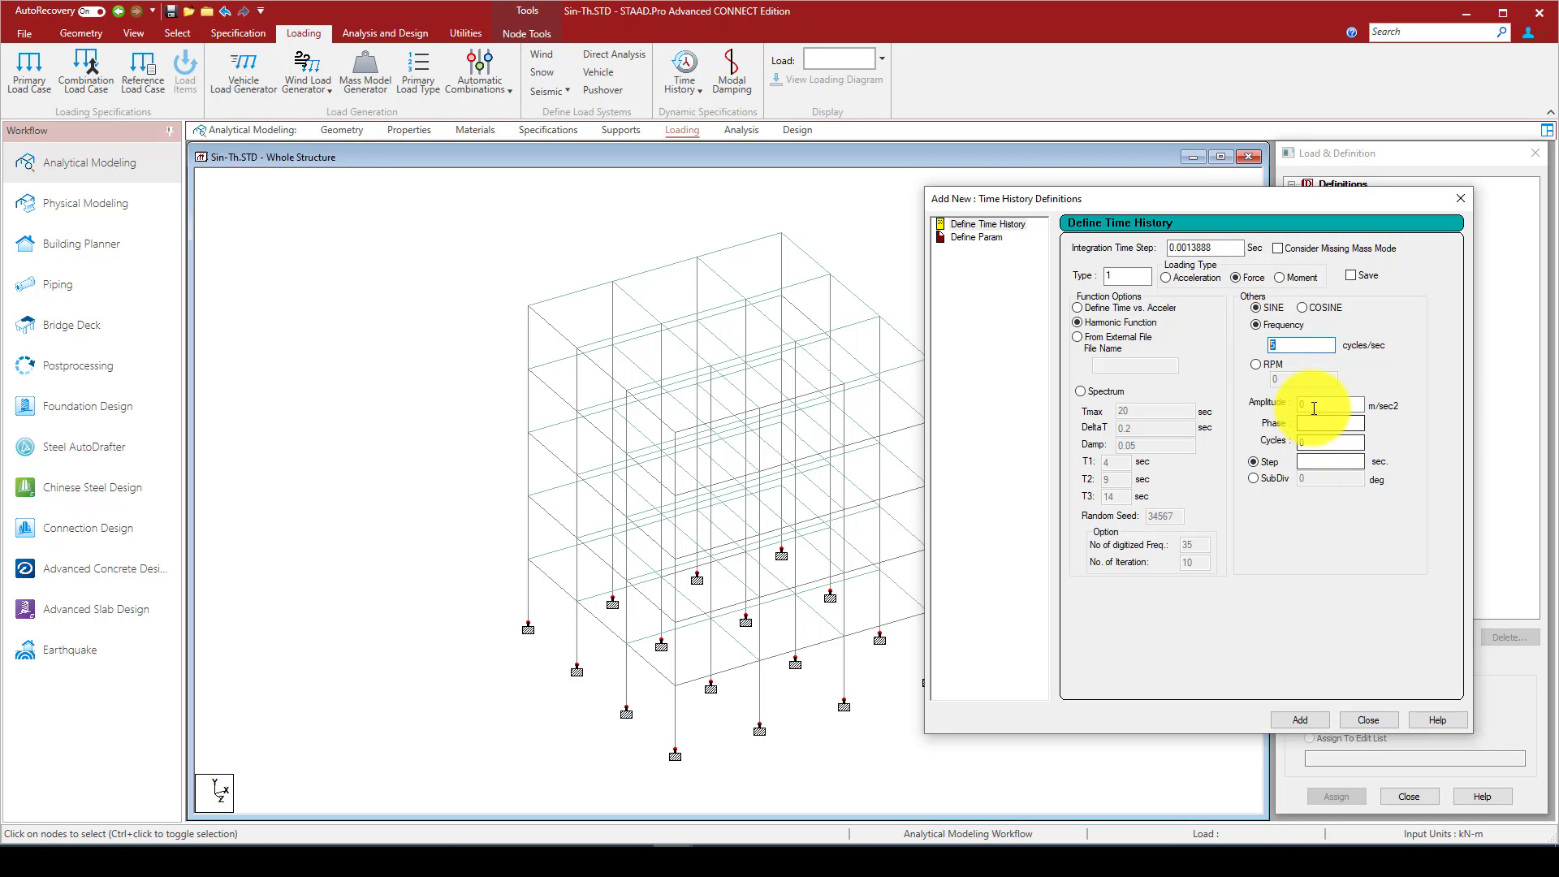
{"action": "left_click", "coordinate": [1303, 410]}
{"action": "type", "text": "5"}
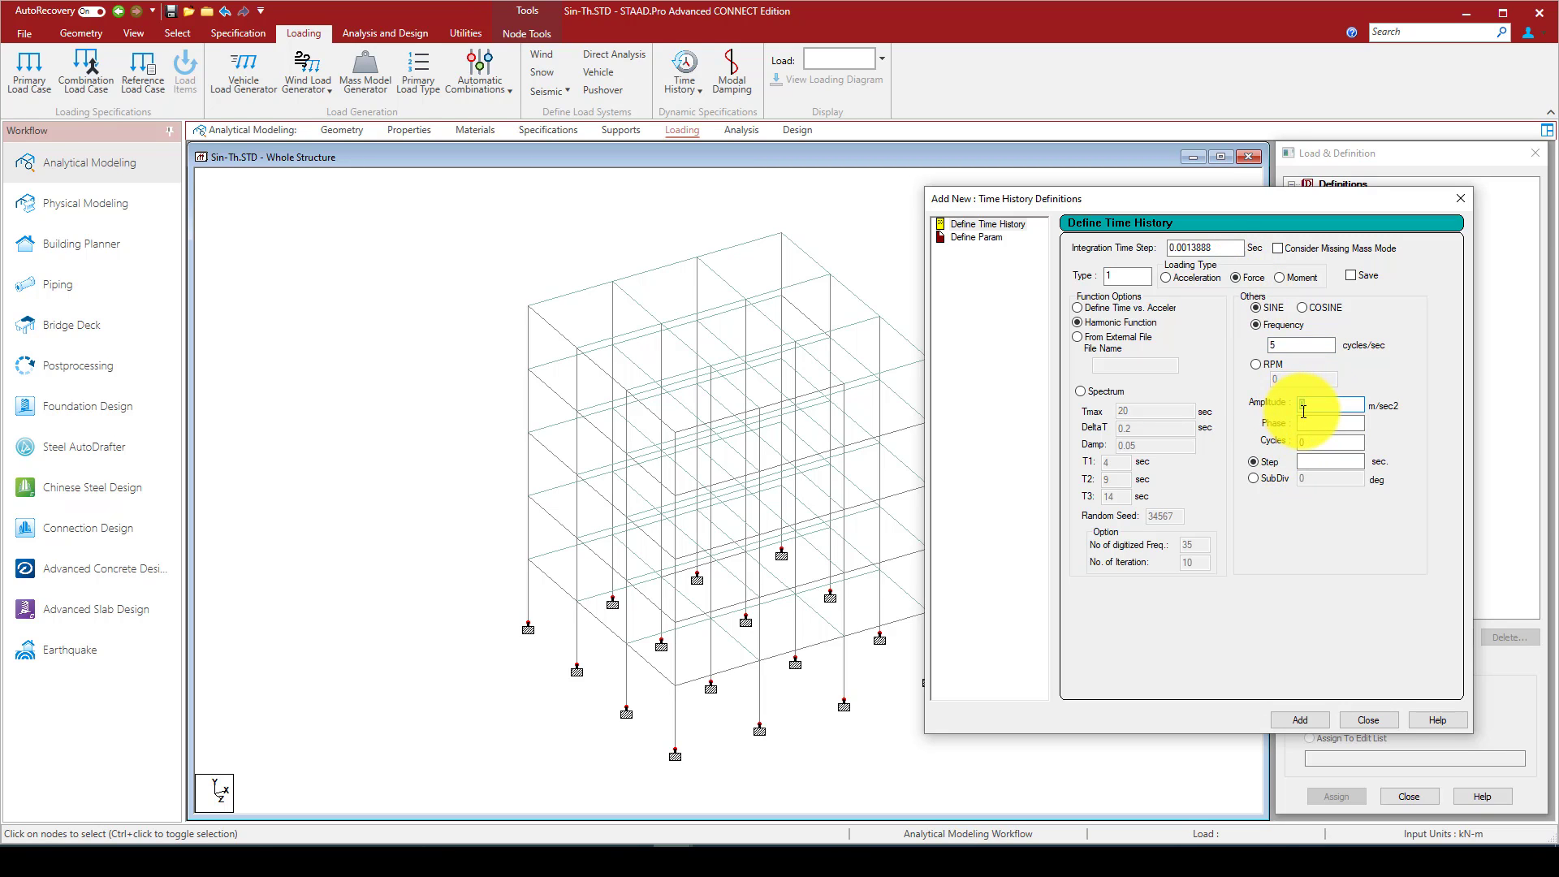
{"action": "left_click", "coordinate": [1303, 421]}
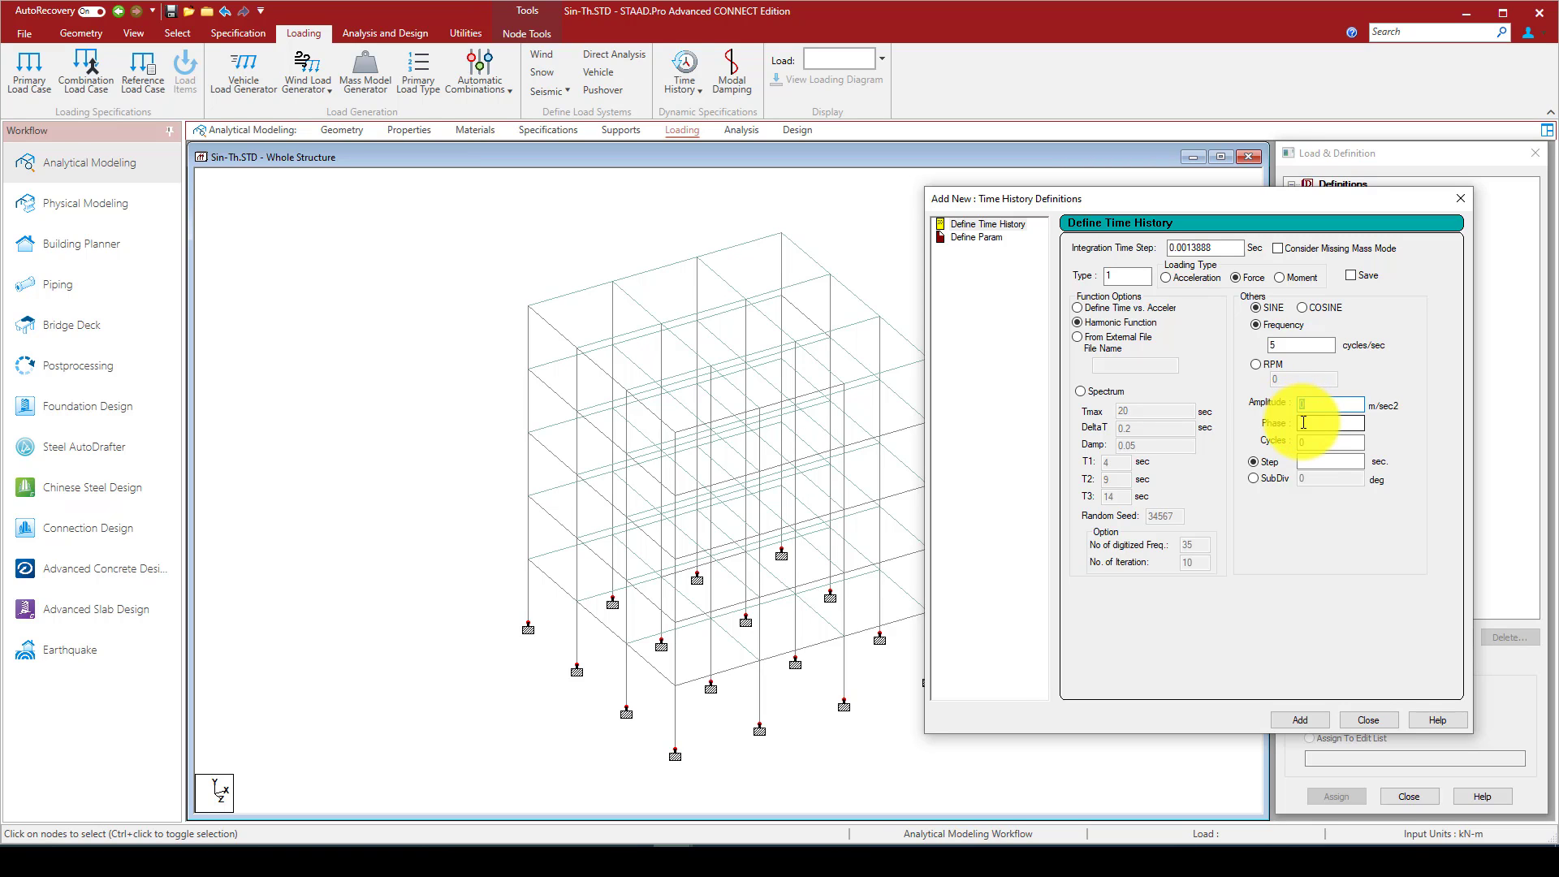
{"action": "left_click", "coordinate": [1176, 279]}
{"action": "left_click", "coordinate": [1252, 280]}
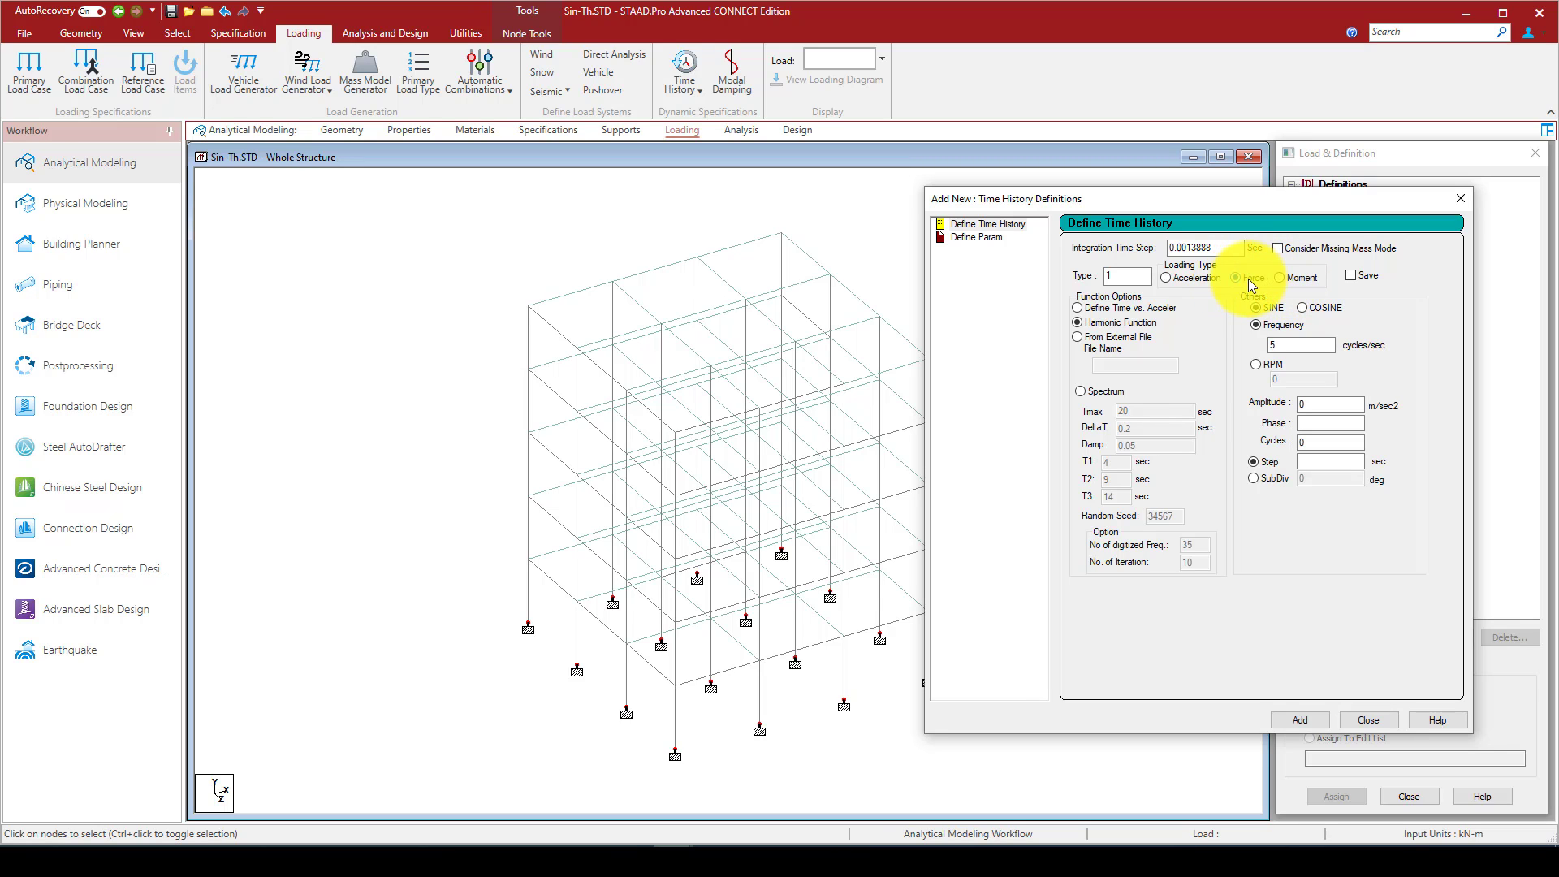
{"action": "left_click", "coordinate": [1248, 280]}
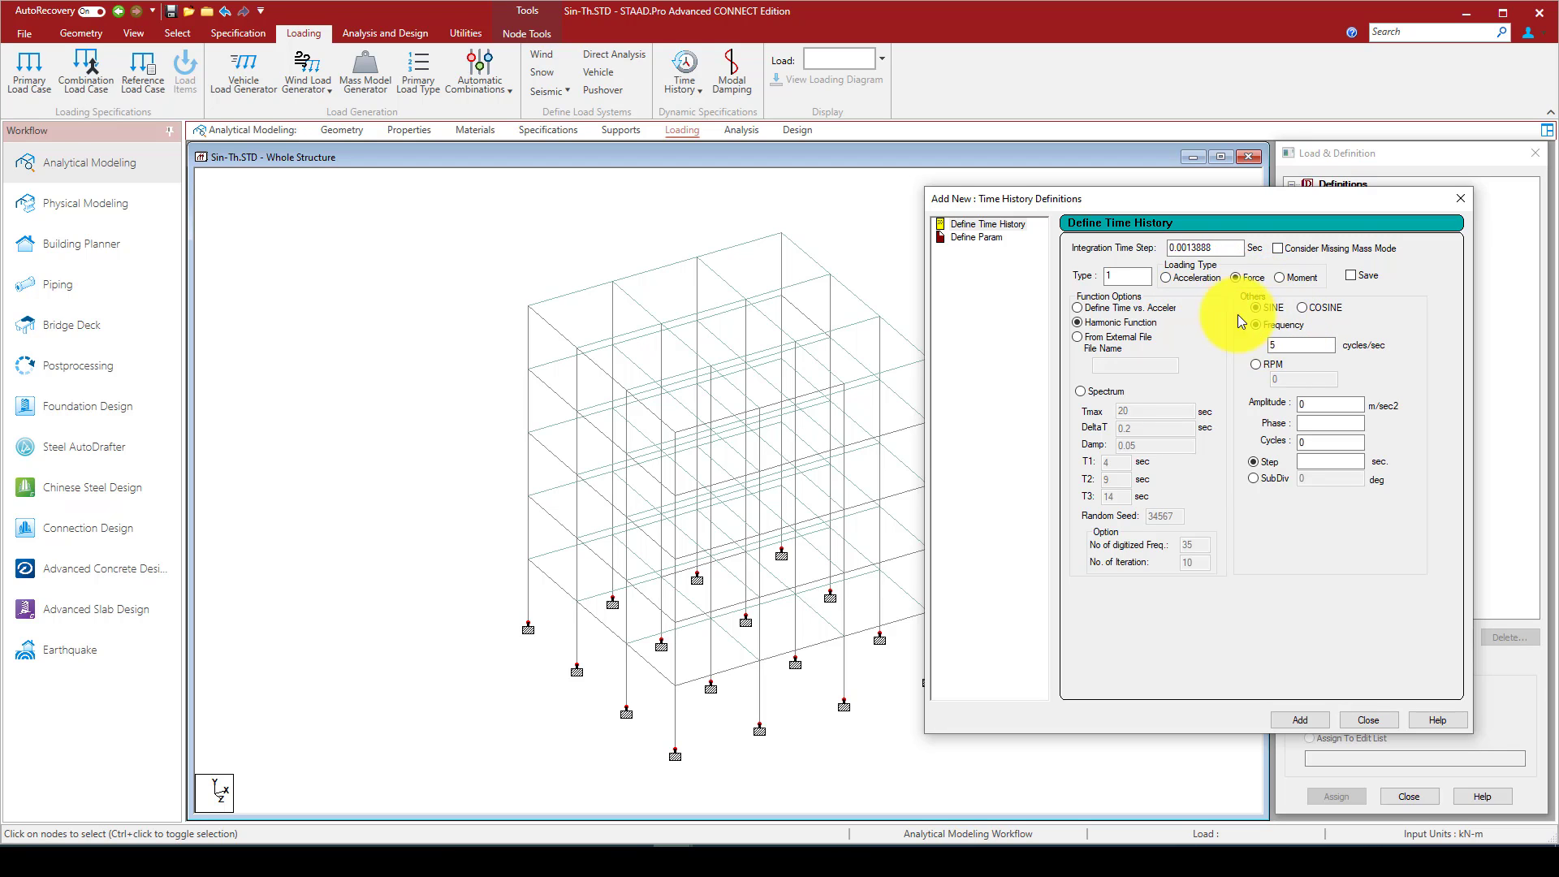
{"action": "left_click", "coordinate": [1272, 323]}
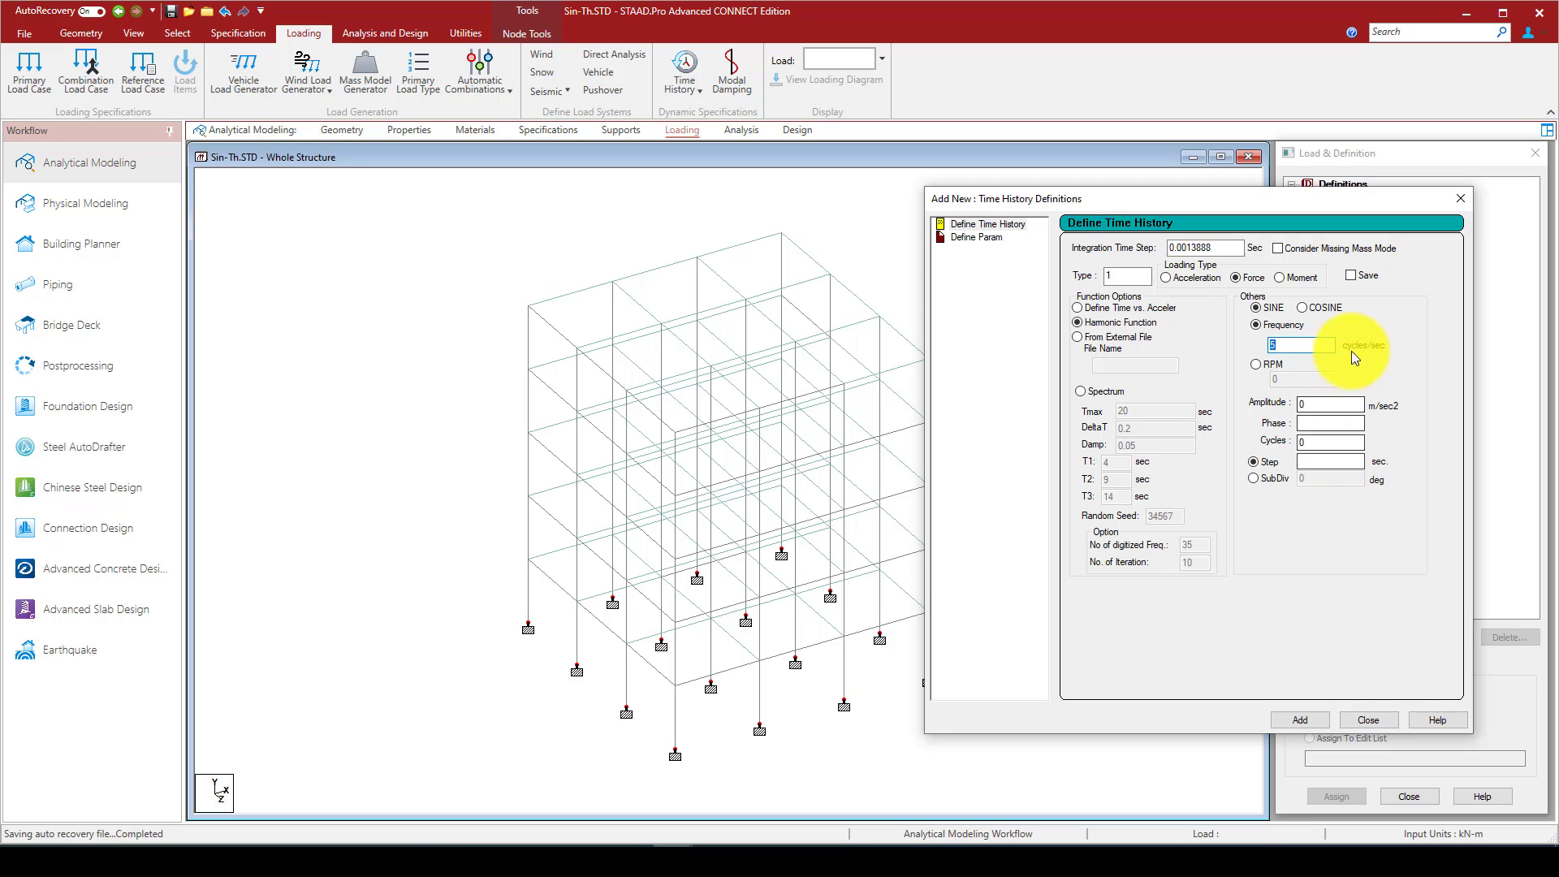
{"action": "left_click", "coordinate": [1298, 408]}
{"action": "type", "text": ".5"}
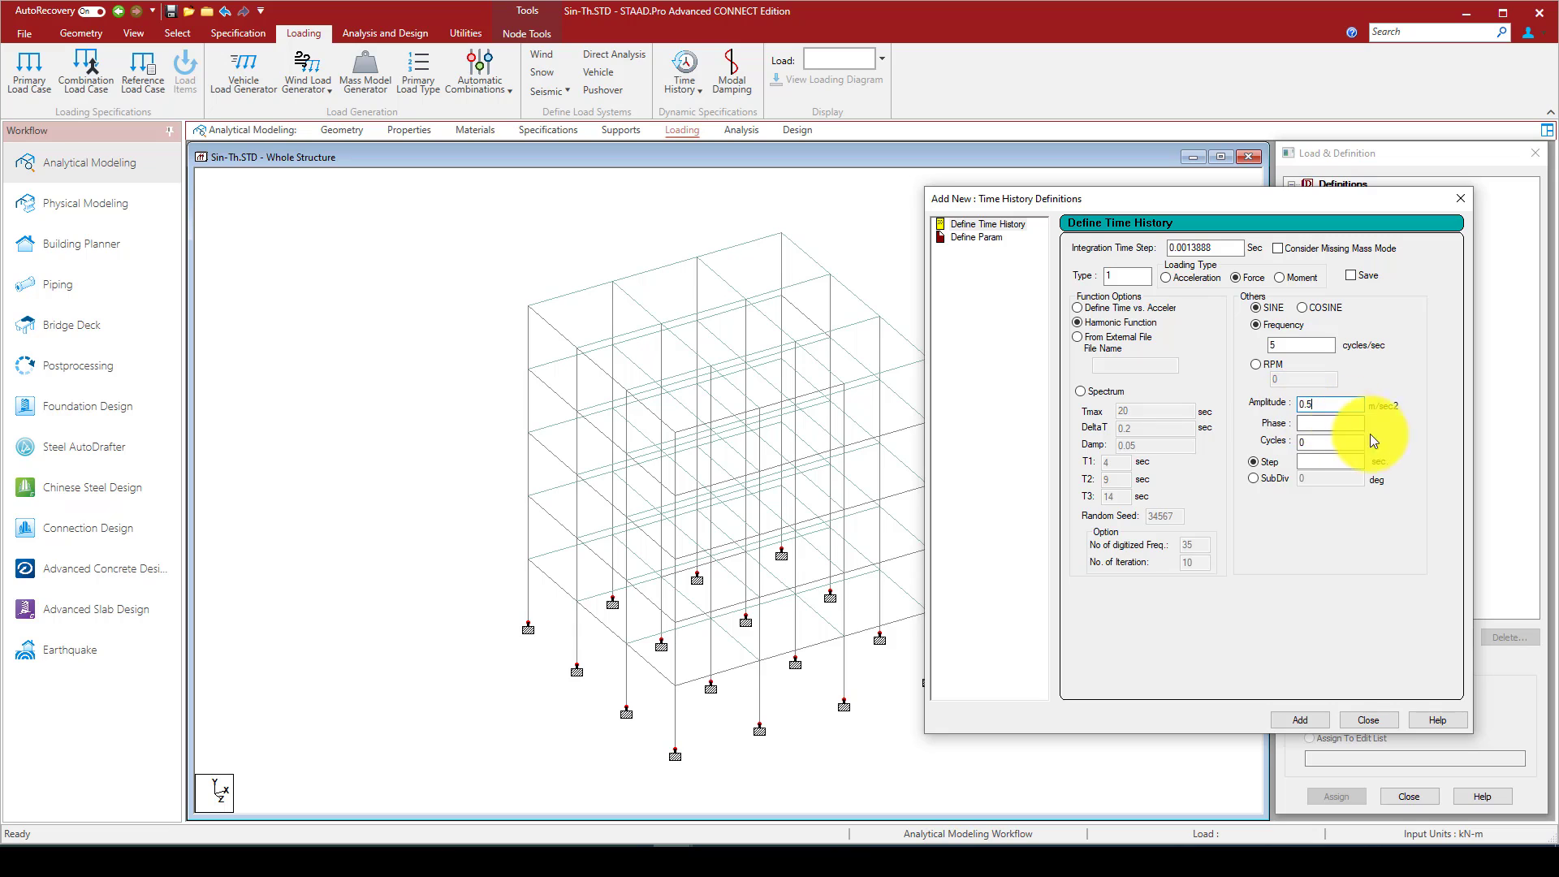
{"action": "left_click", "coordinate": [1322, 442]}
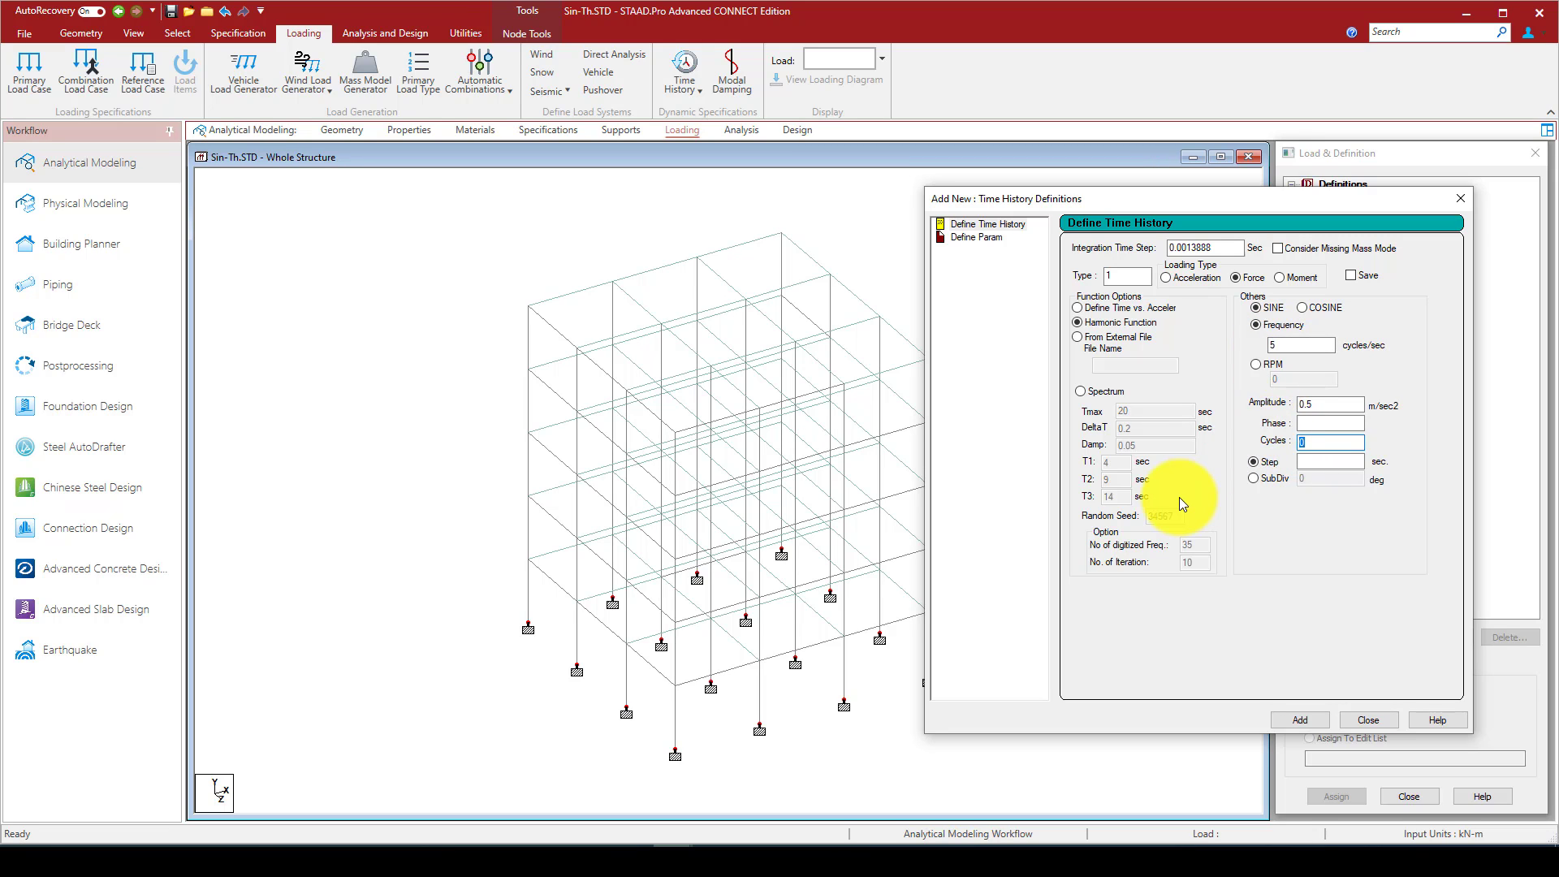
{"action": "type", "text": "200"}
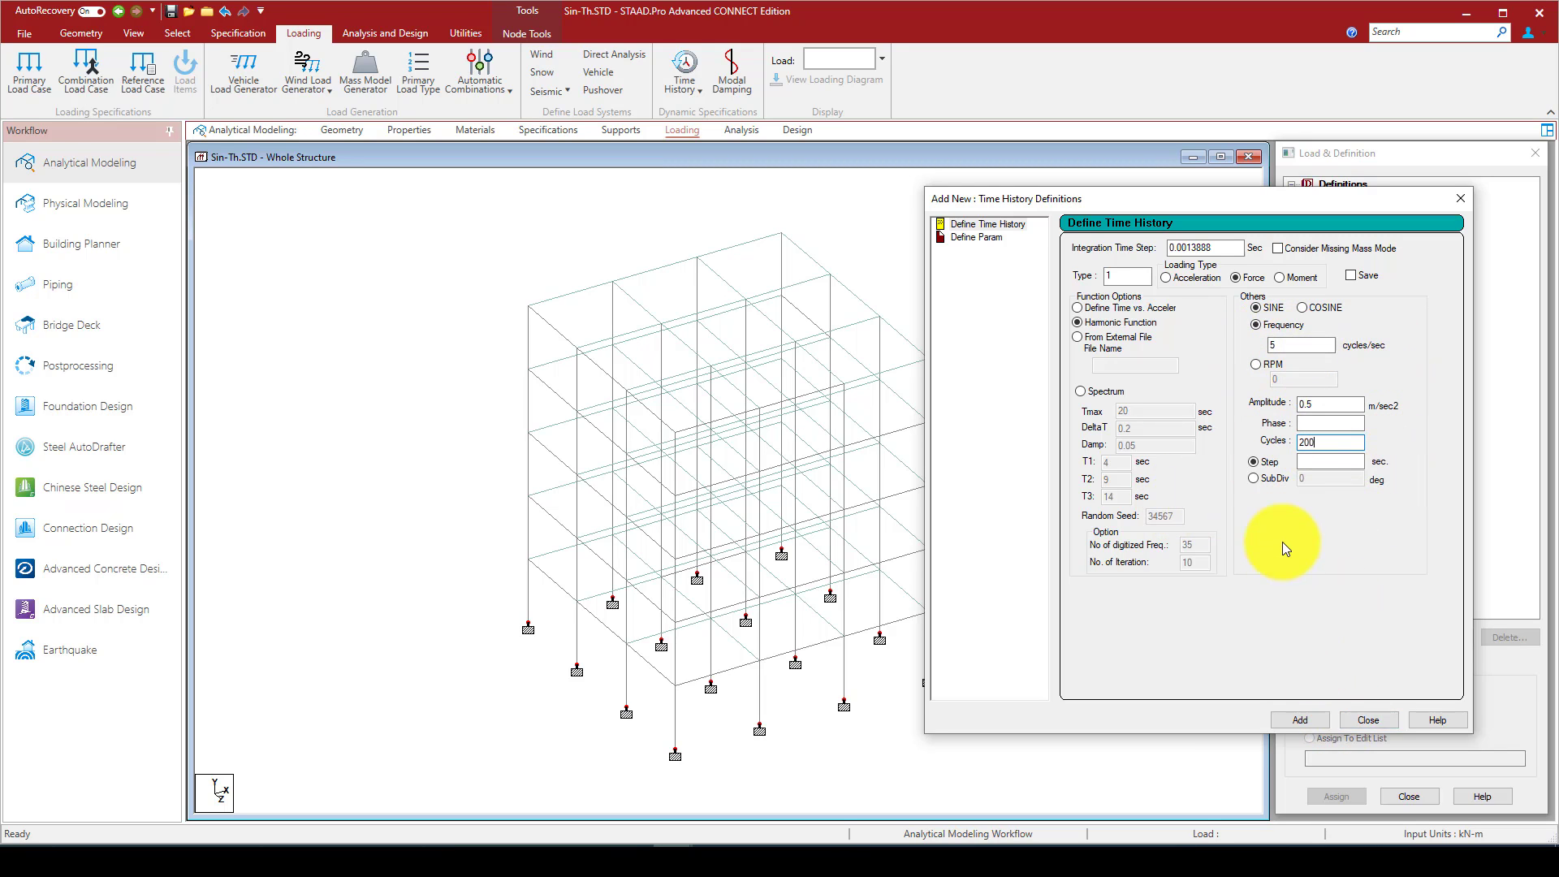
Add the sine force definition, then add parameters damping 0.03 and arrival time 0
{"action": "left_click", "coordinate": [1303, 720]}
{"action": "left_click_drag", "start_coordinate": [1391, 196], "coordinate": [1060, 188]}
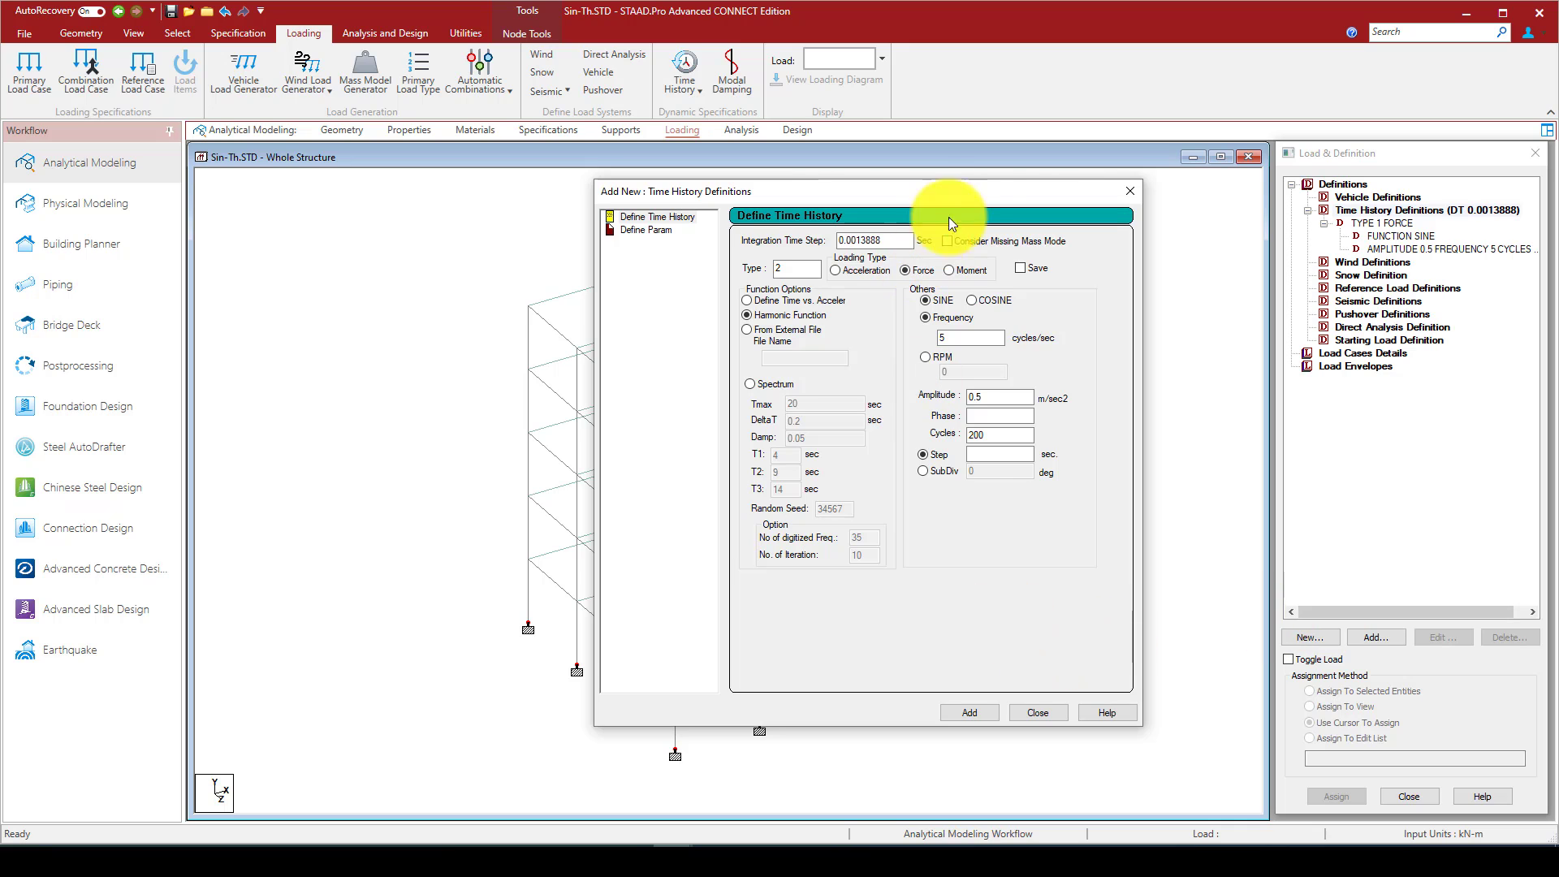
{"action": "left_click_drag", "start_coordinate": [989, 190], "coordinate": [1011, 184]}
{"action": "left_click", "coordinate": [666, 224]}
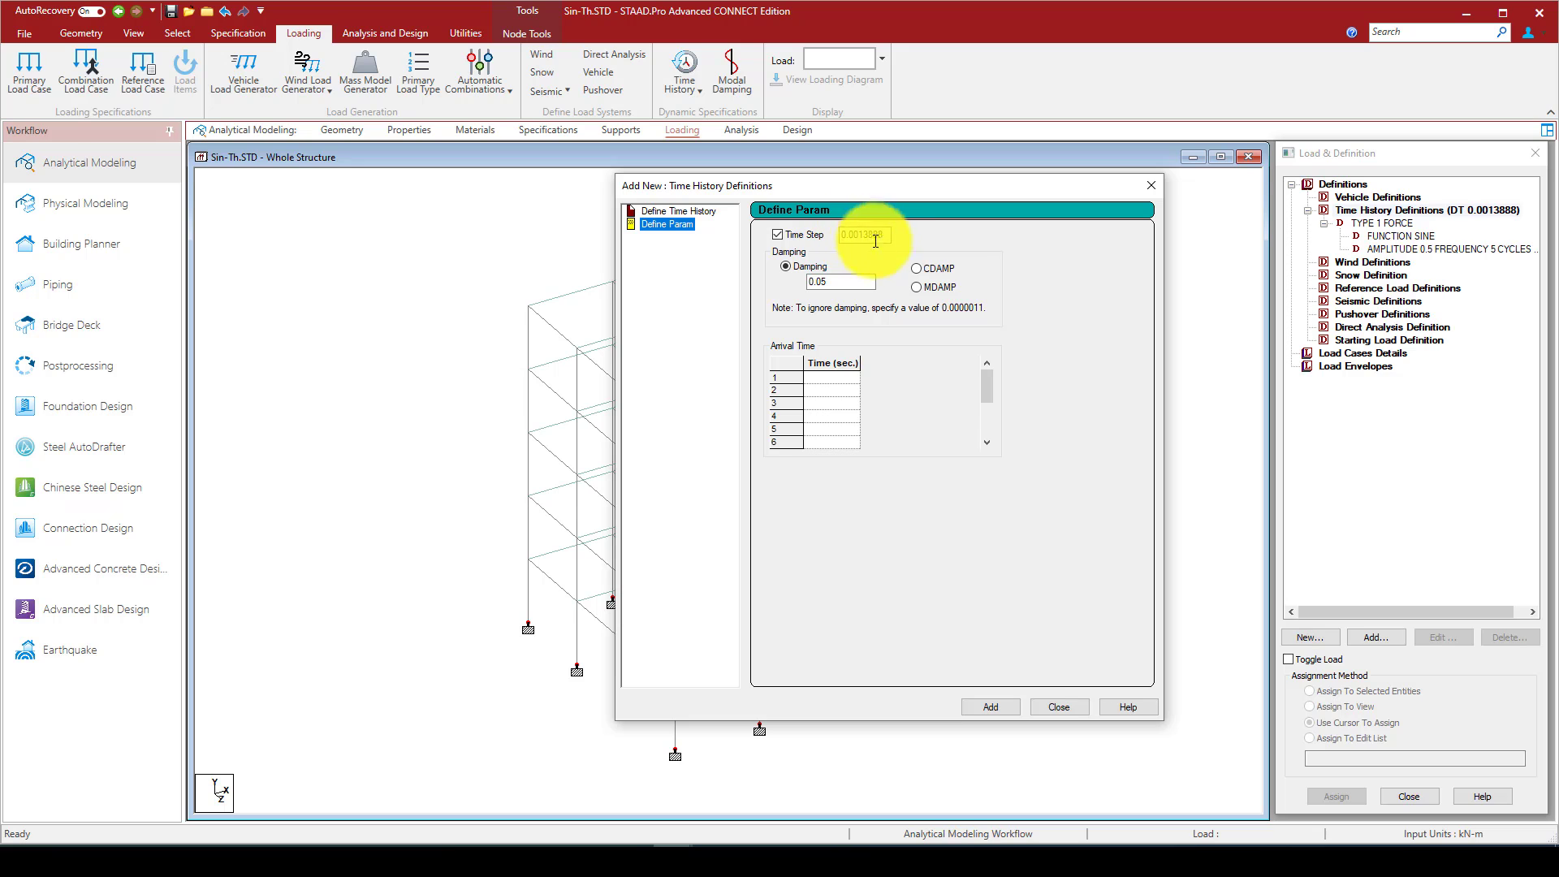
{"action": "left_click", "coordinate": [825, 281]}
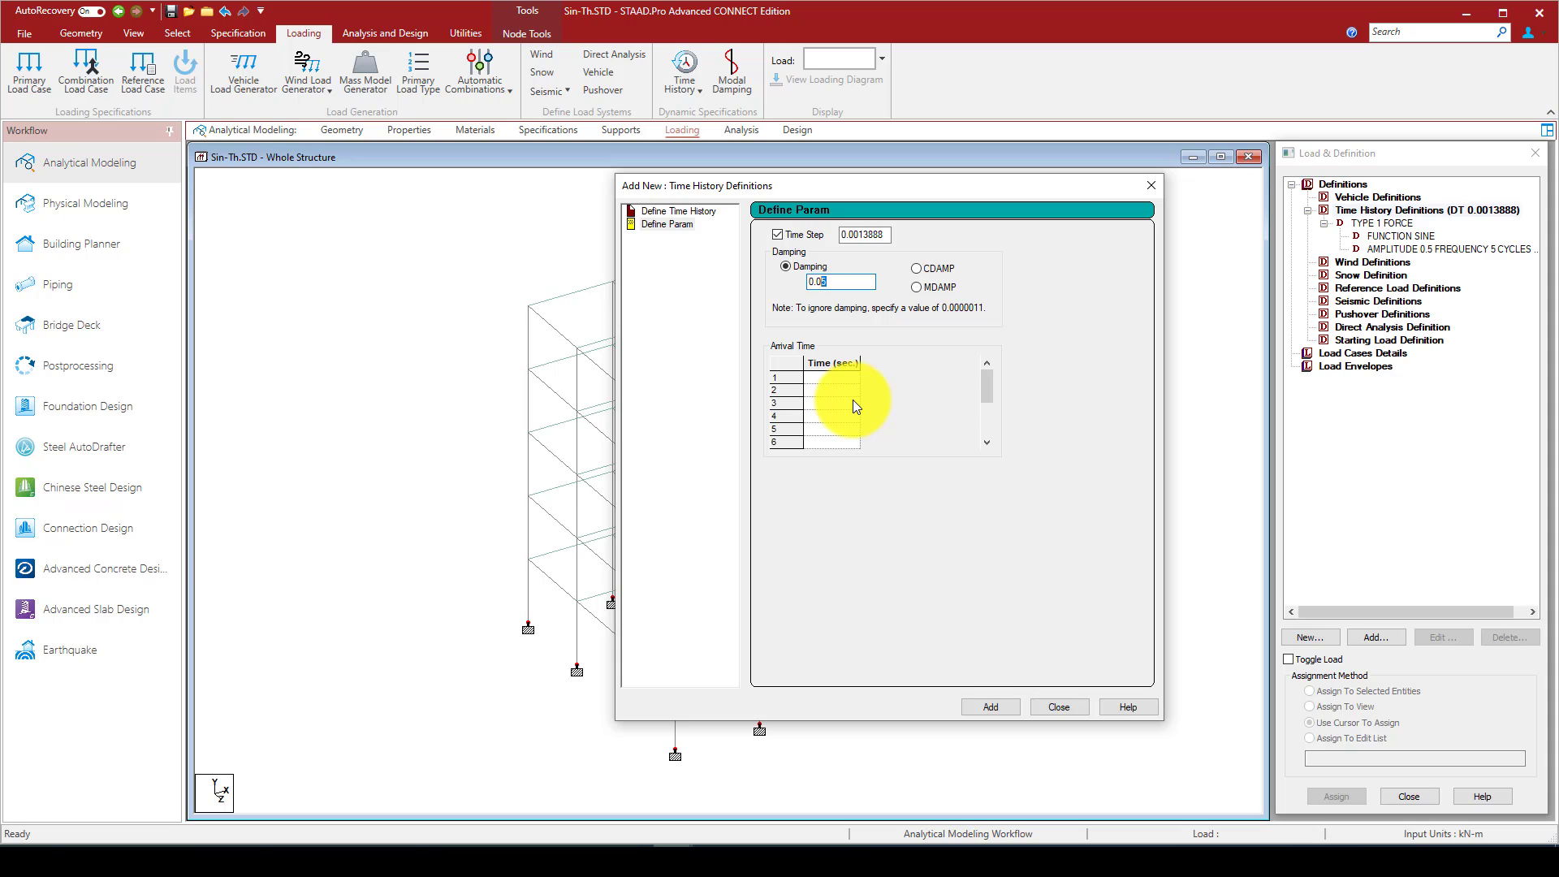
{"action": "type", "text": "3"}
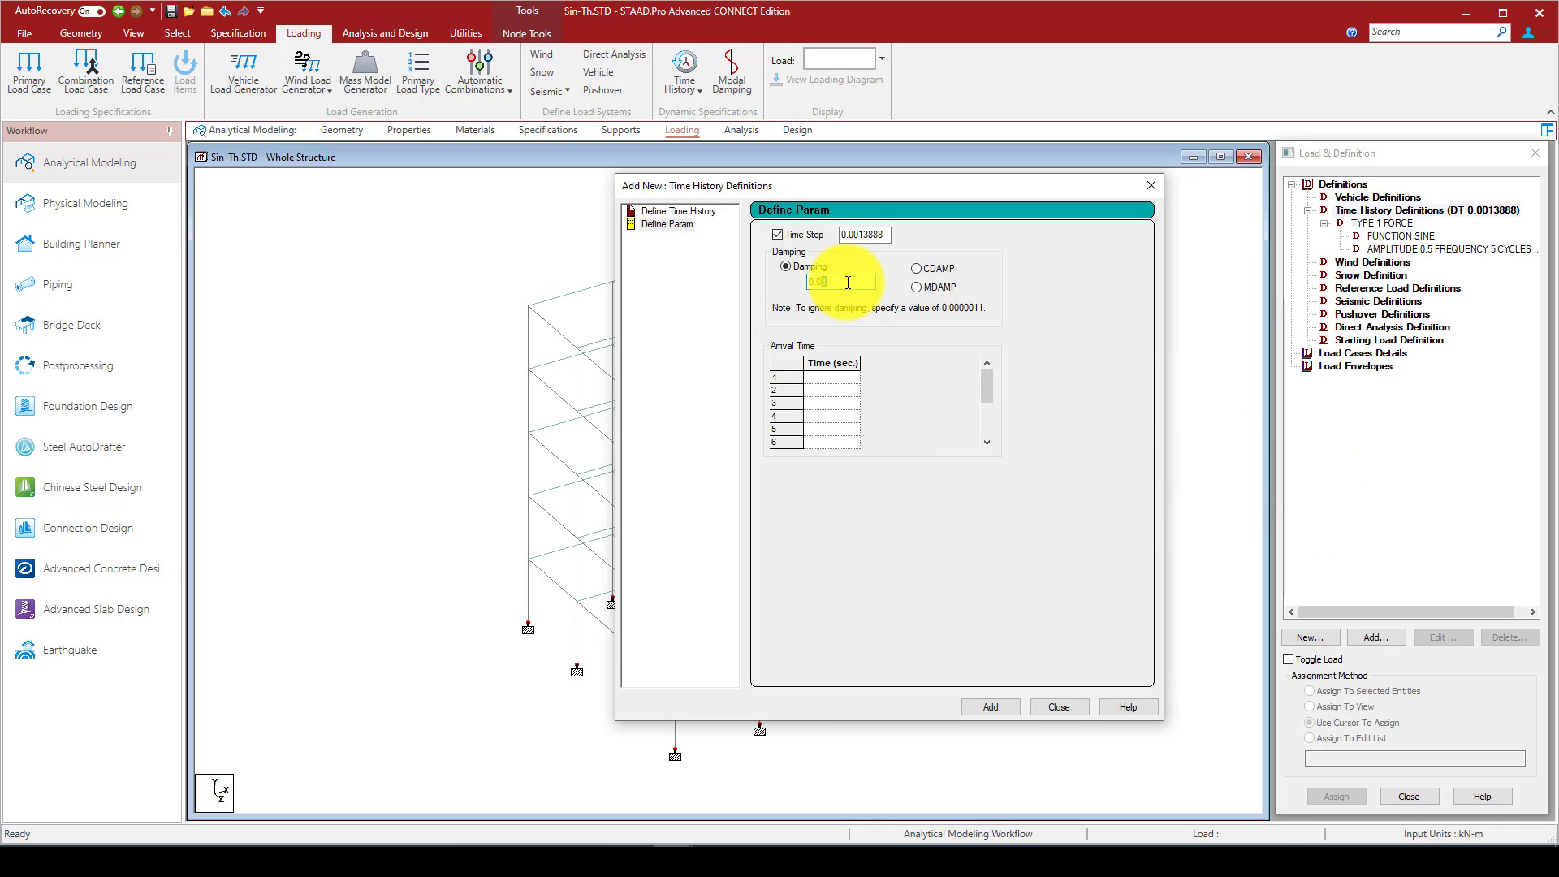
{"action": "left_click", "coordinate": [847, 282]}
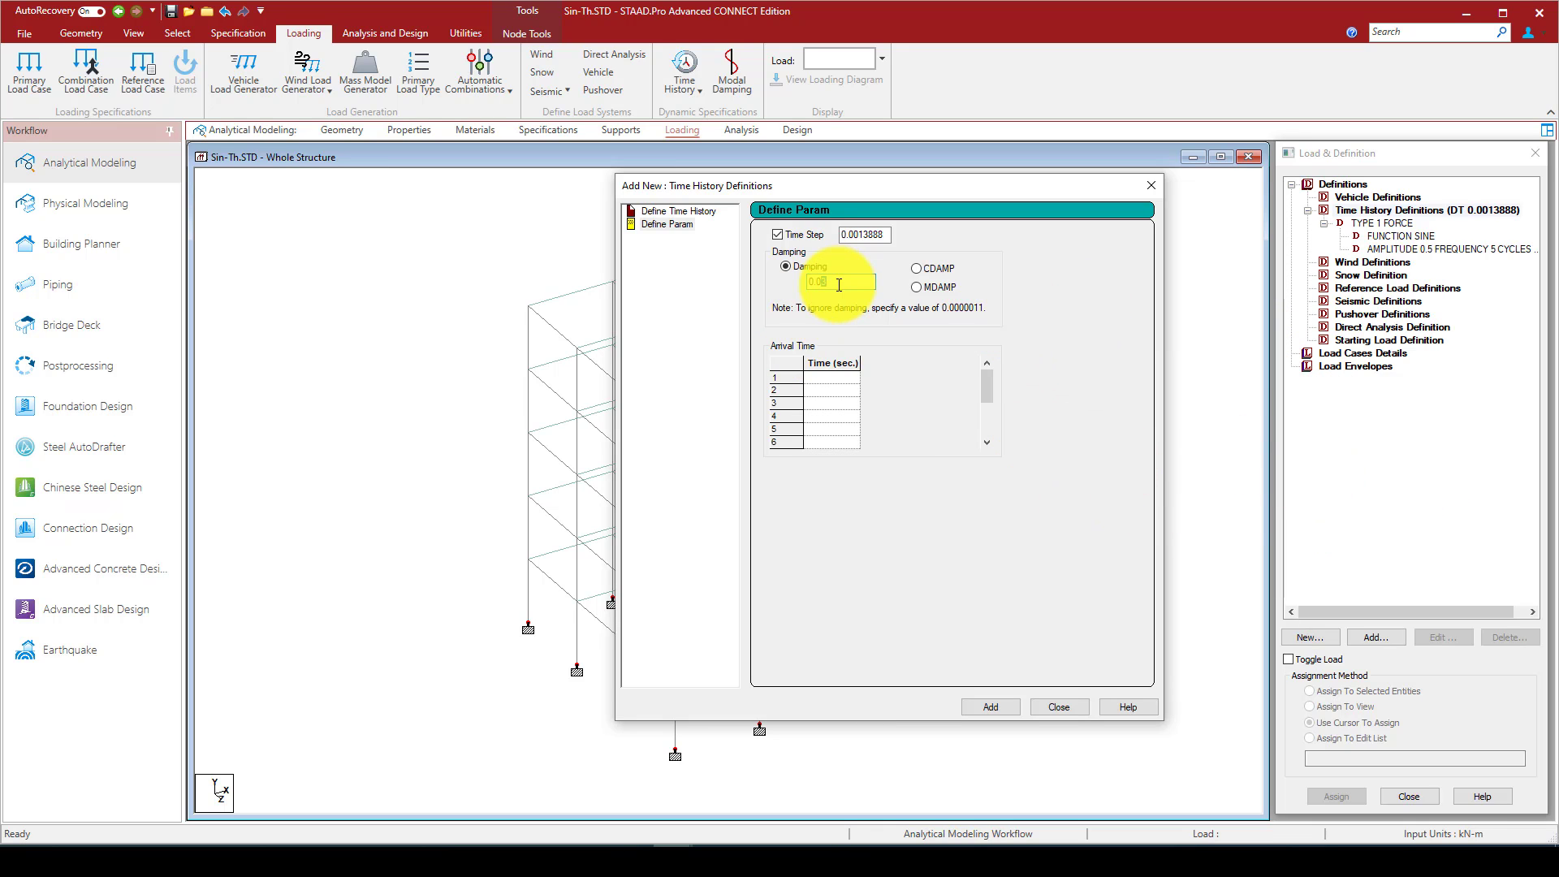
{"action": "left_click", "coordinate": [827, 378]}
{"action": "type", "text": "0"}
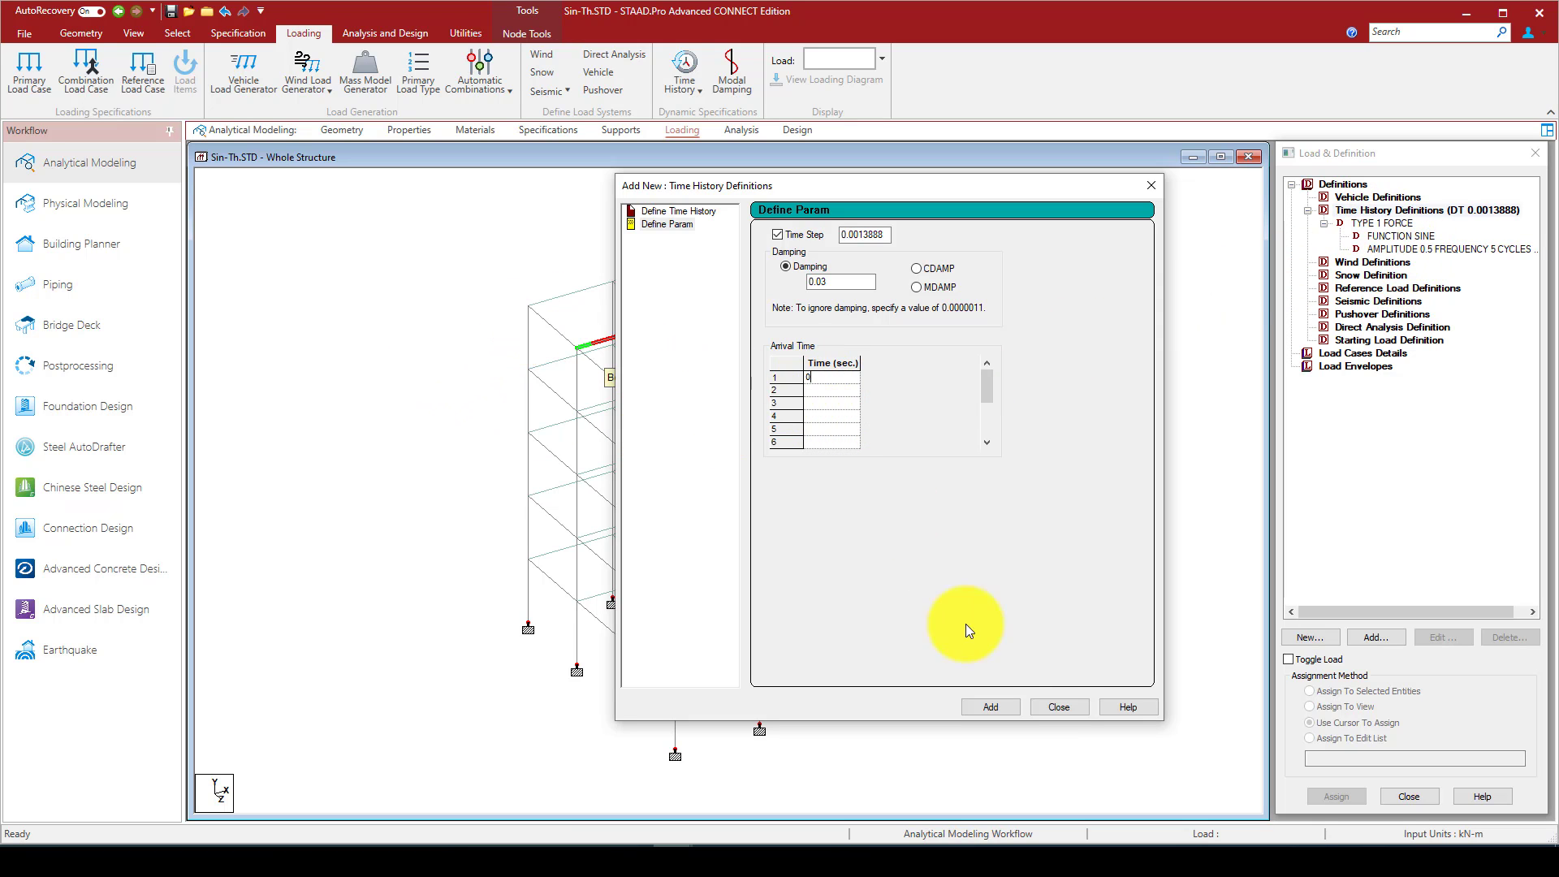
{"action": "left_click", "coordinate": [993, 707]}
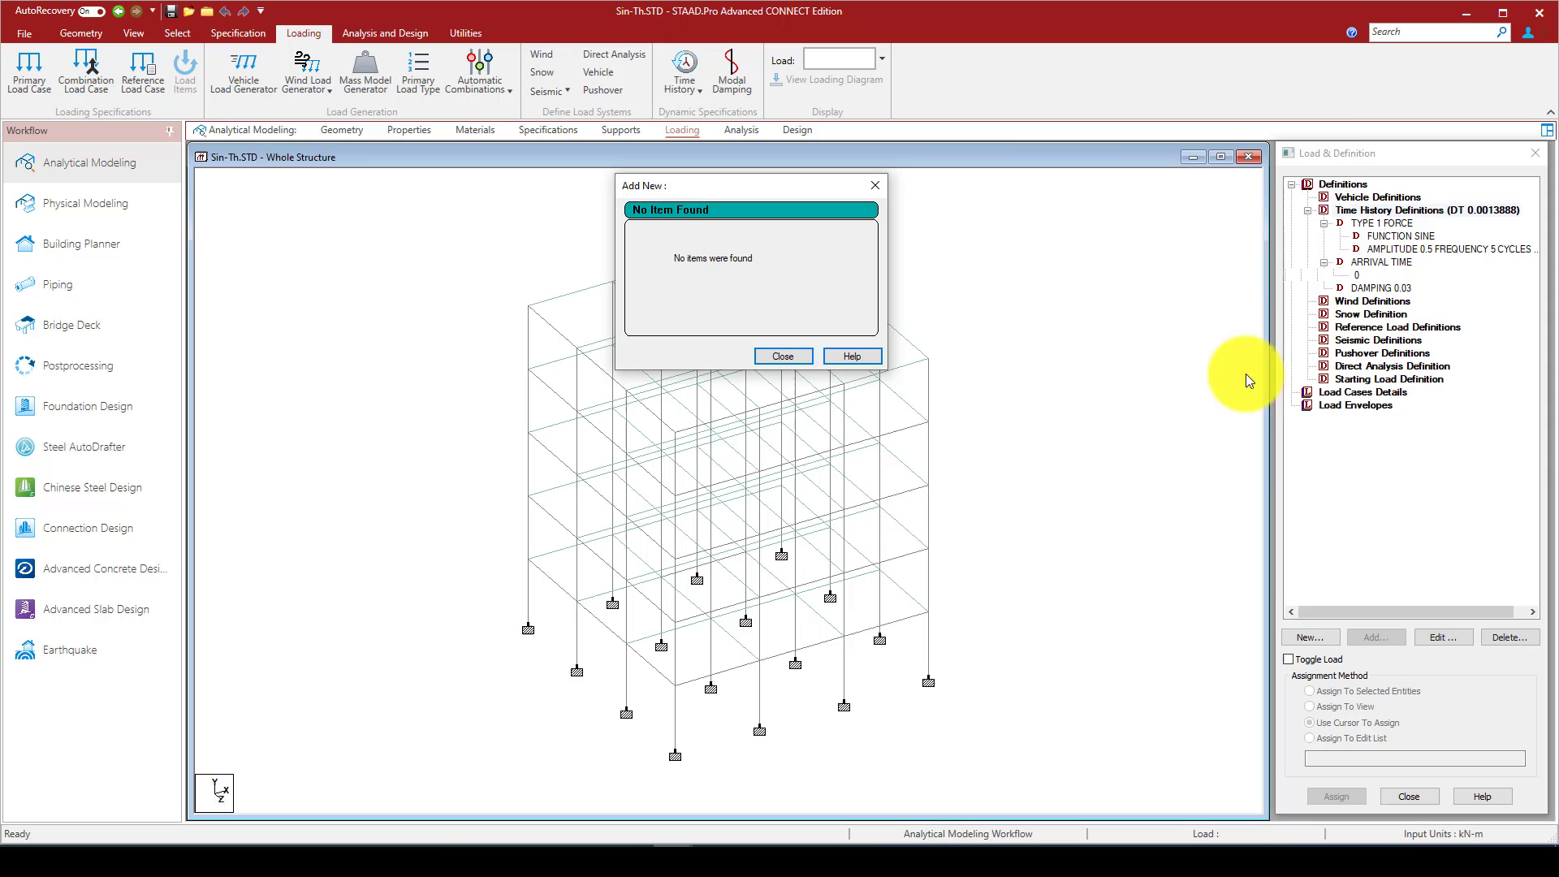
Create primary load case 1 titled 'GV' with loading type None
{"action": "left_click", "coordinate": [883, 184]}
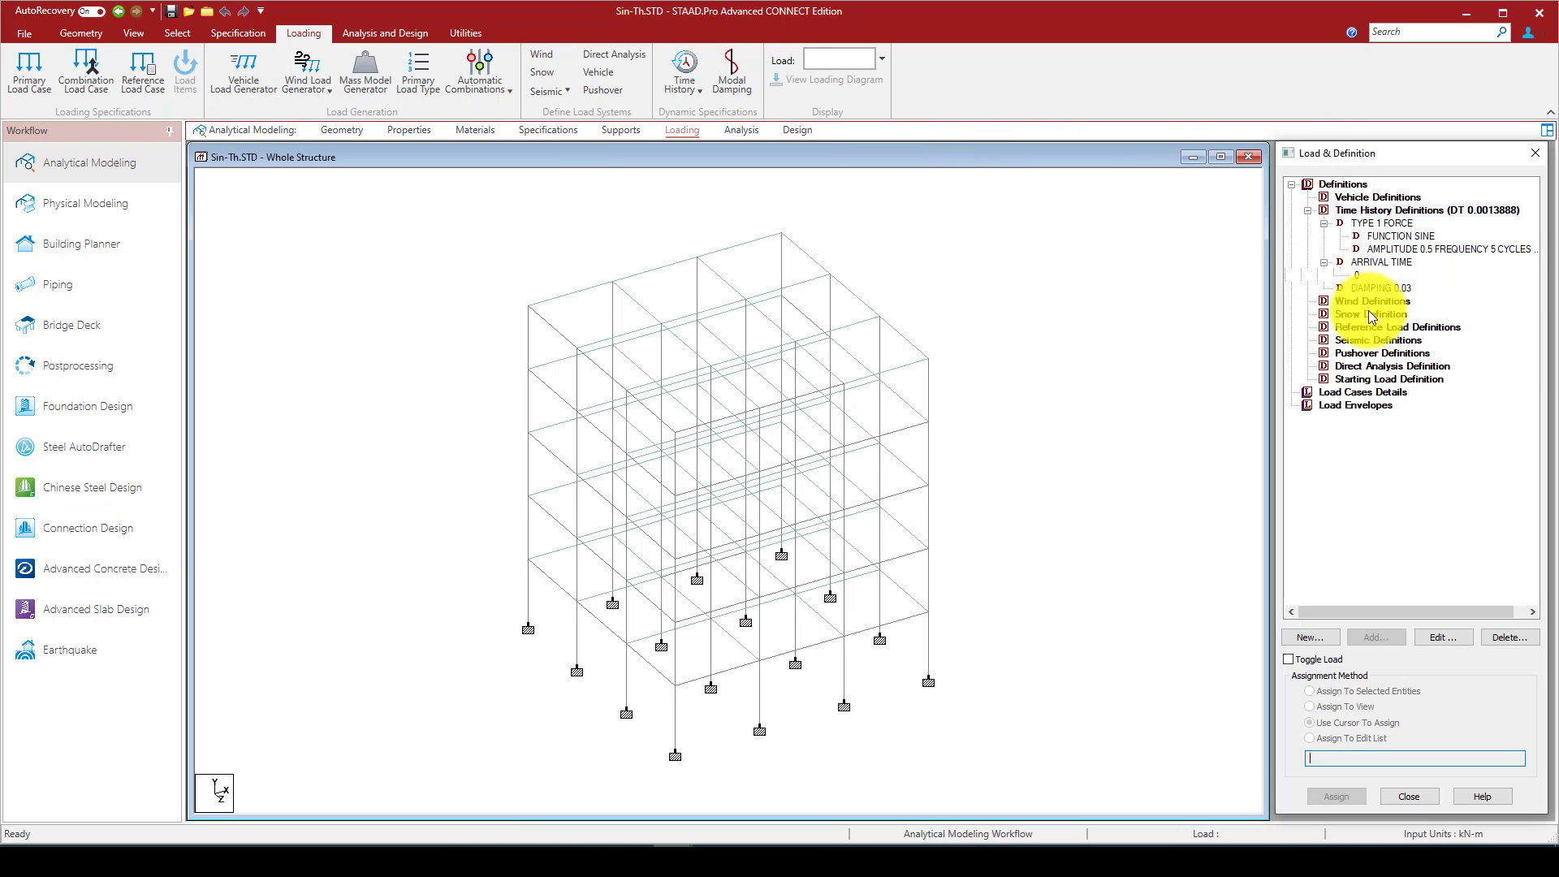
{"action": "left_click", "coordinate": [1319, 393]}
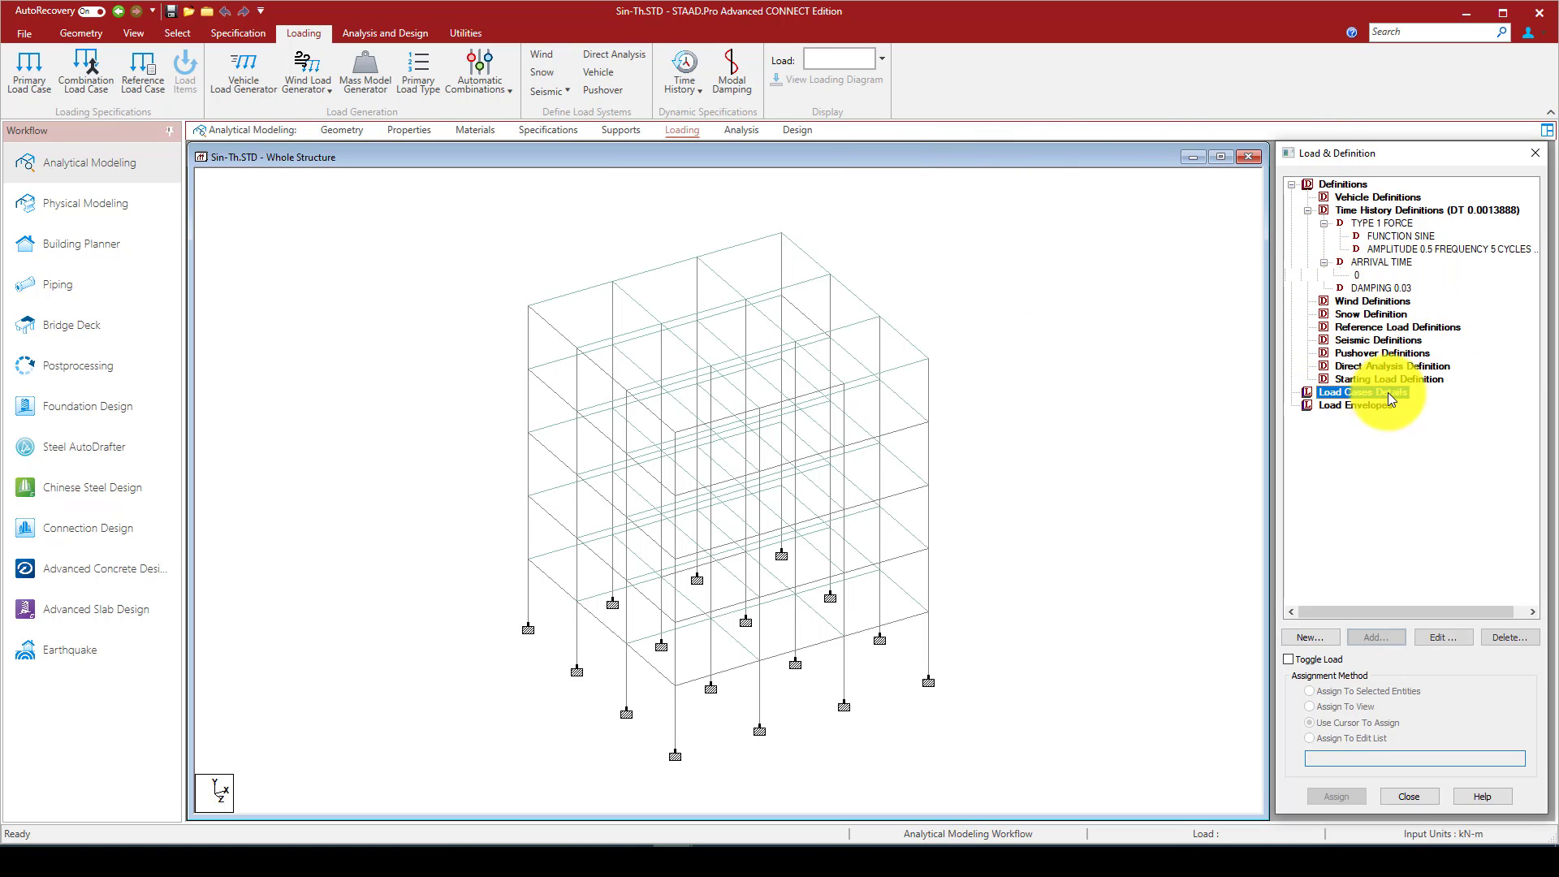
{"action": "left_click", "coordinate": [1390, 639]}
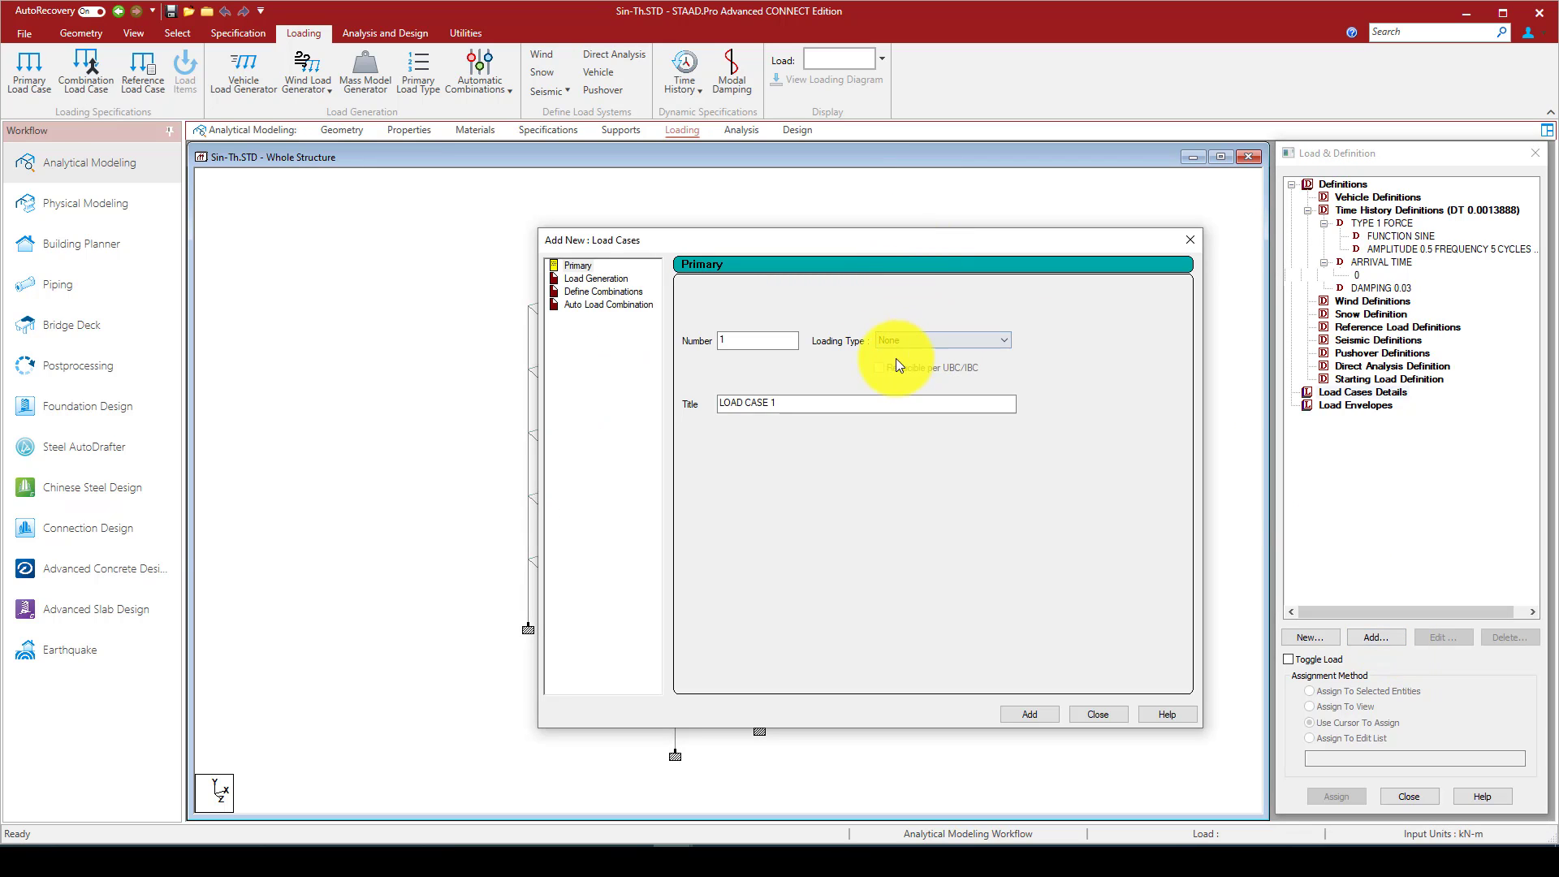
{"action": "left_click_drag", "start_coordinate": [980, 246], "coordinate": [882, 206]}
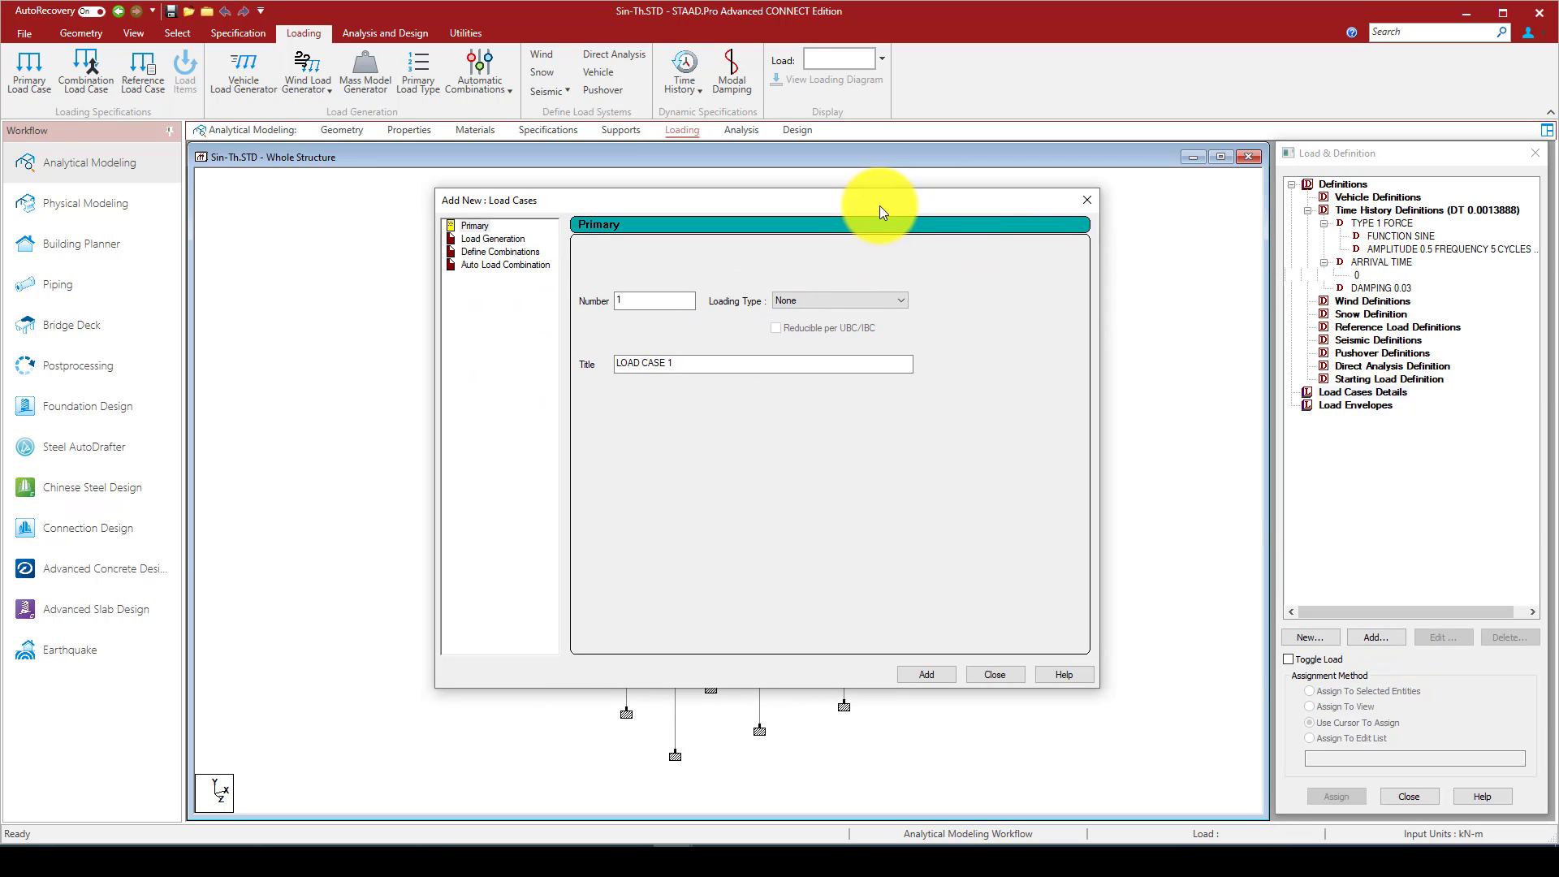
{"action": "left_click", "coordinate": [836, 301]}
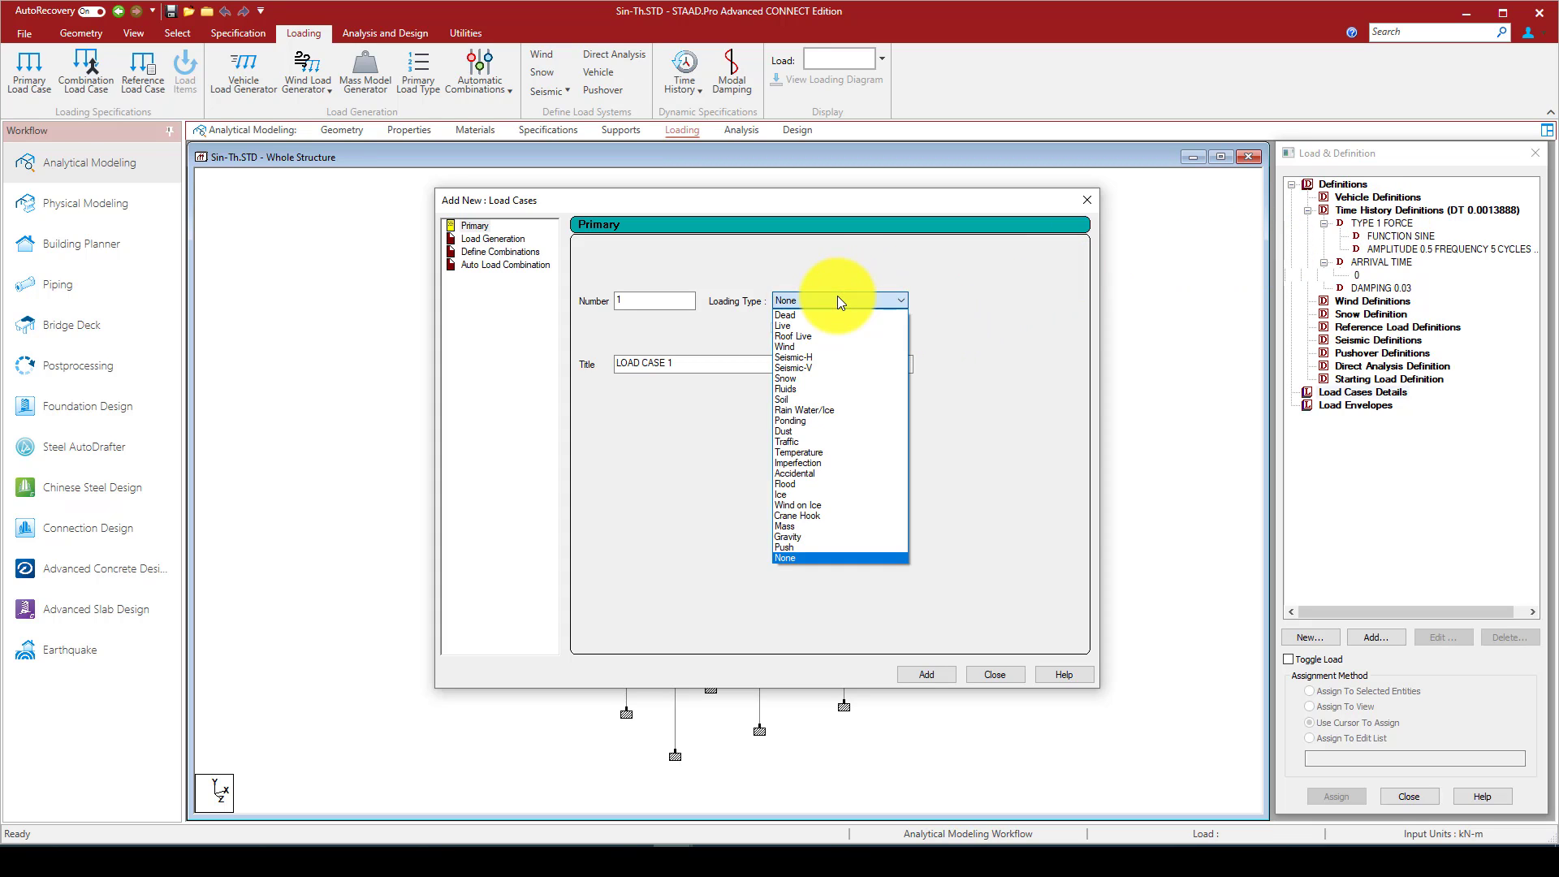
{"action": "left_click", "coordinate": [837, 298]}
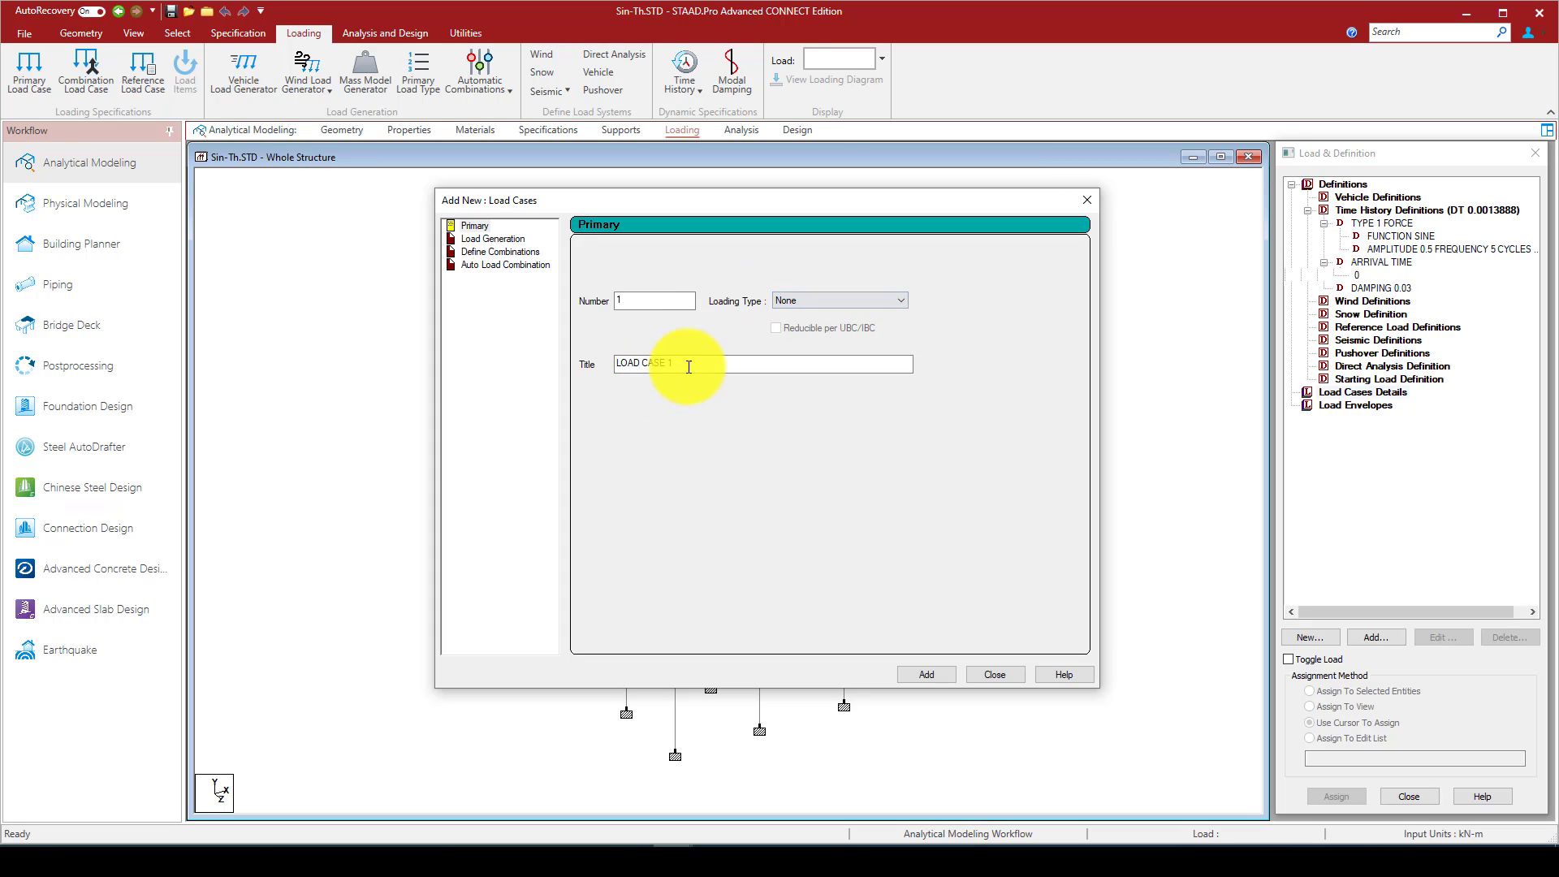
{"action": "left_click_drag", "start_coordinate": [705, 361], "coordinate": [590, 367]}
{"action": "type", "text": "GV"}
{"action": "left_click", "coordinate": [934, 677]}
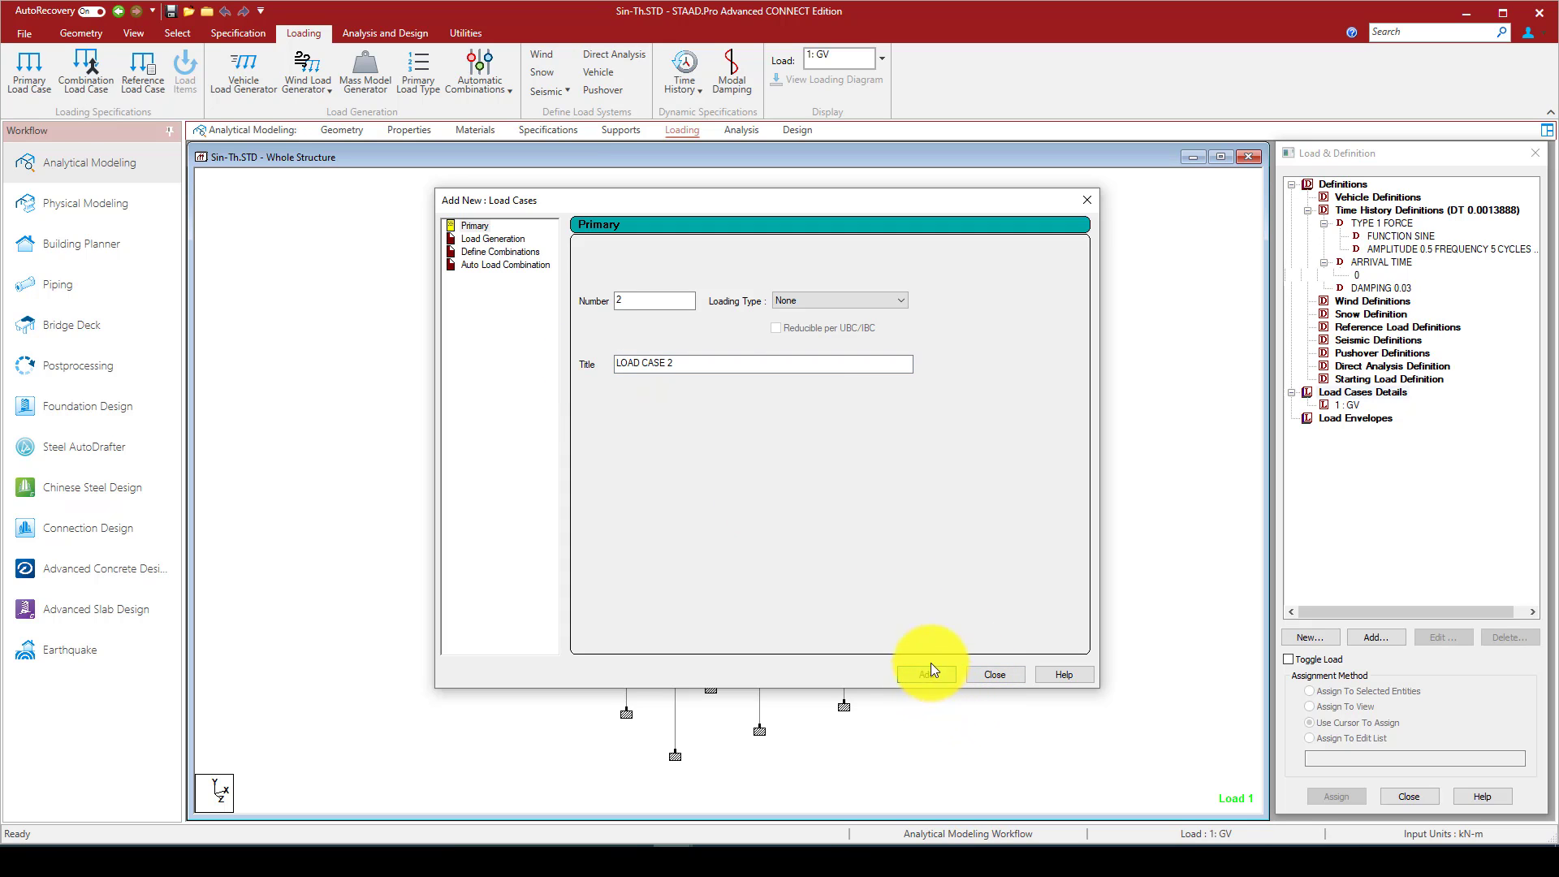
Add load case 2 titled 'Dynamic_Loads' and close the form
{"action": "left_click", "coordinate": [795, 300]}
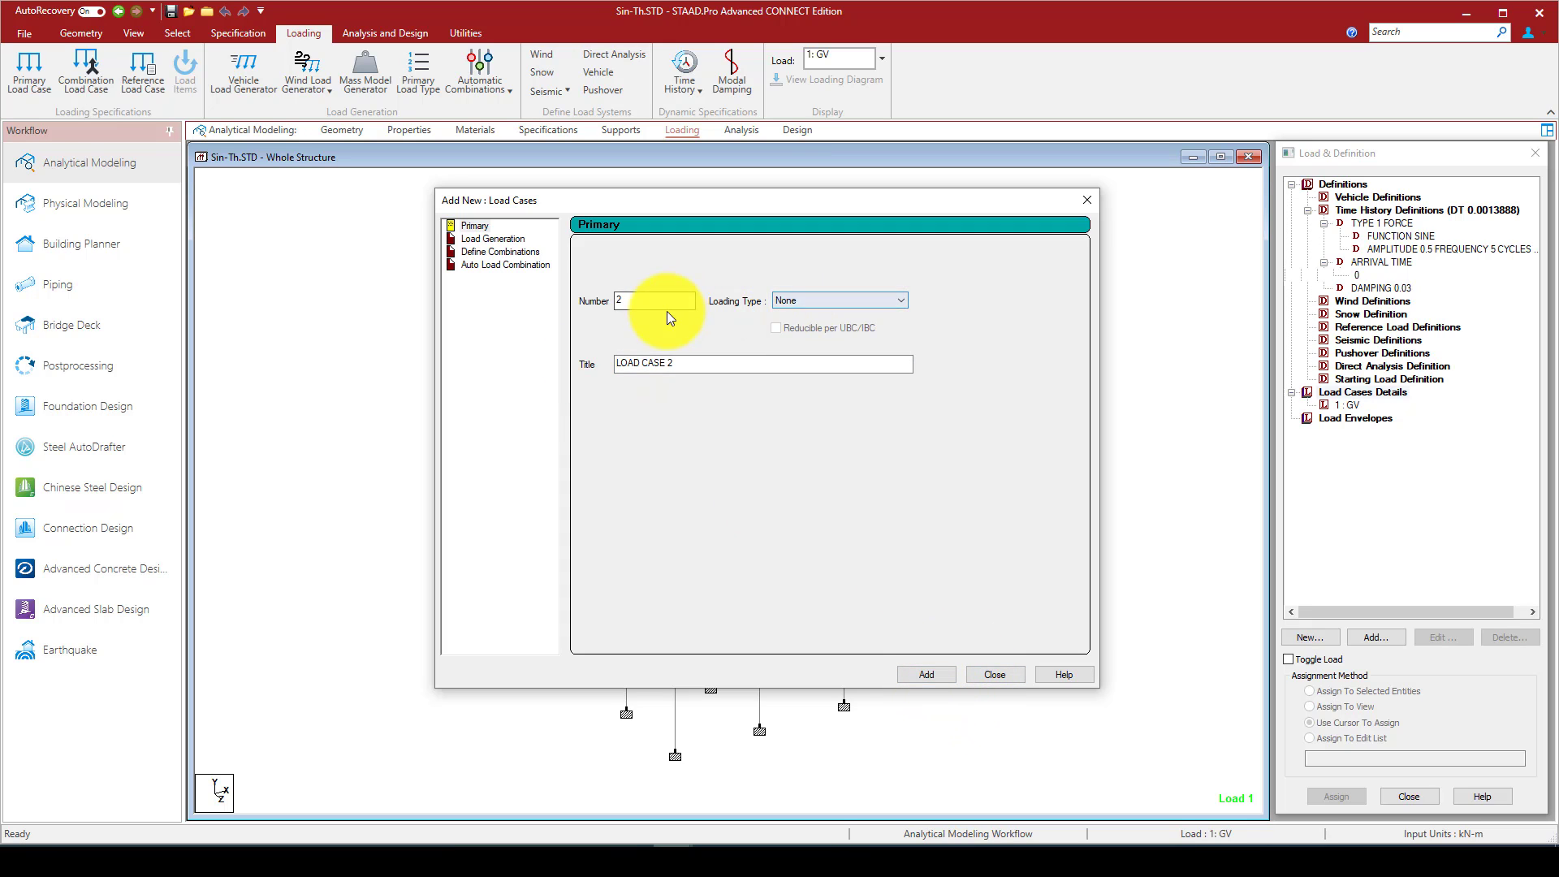
{"action": "left_click_drag", "start_coordinate": [695, 365], "coordinate": [582, 362]}
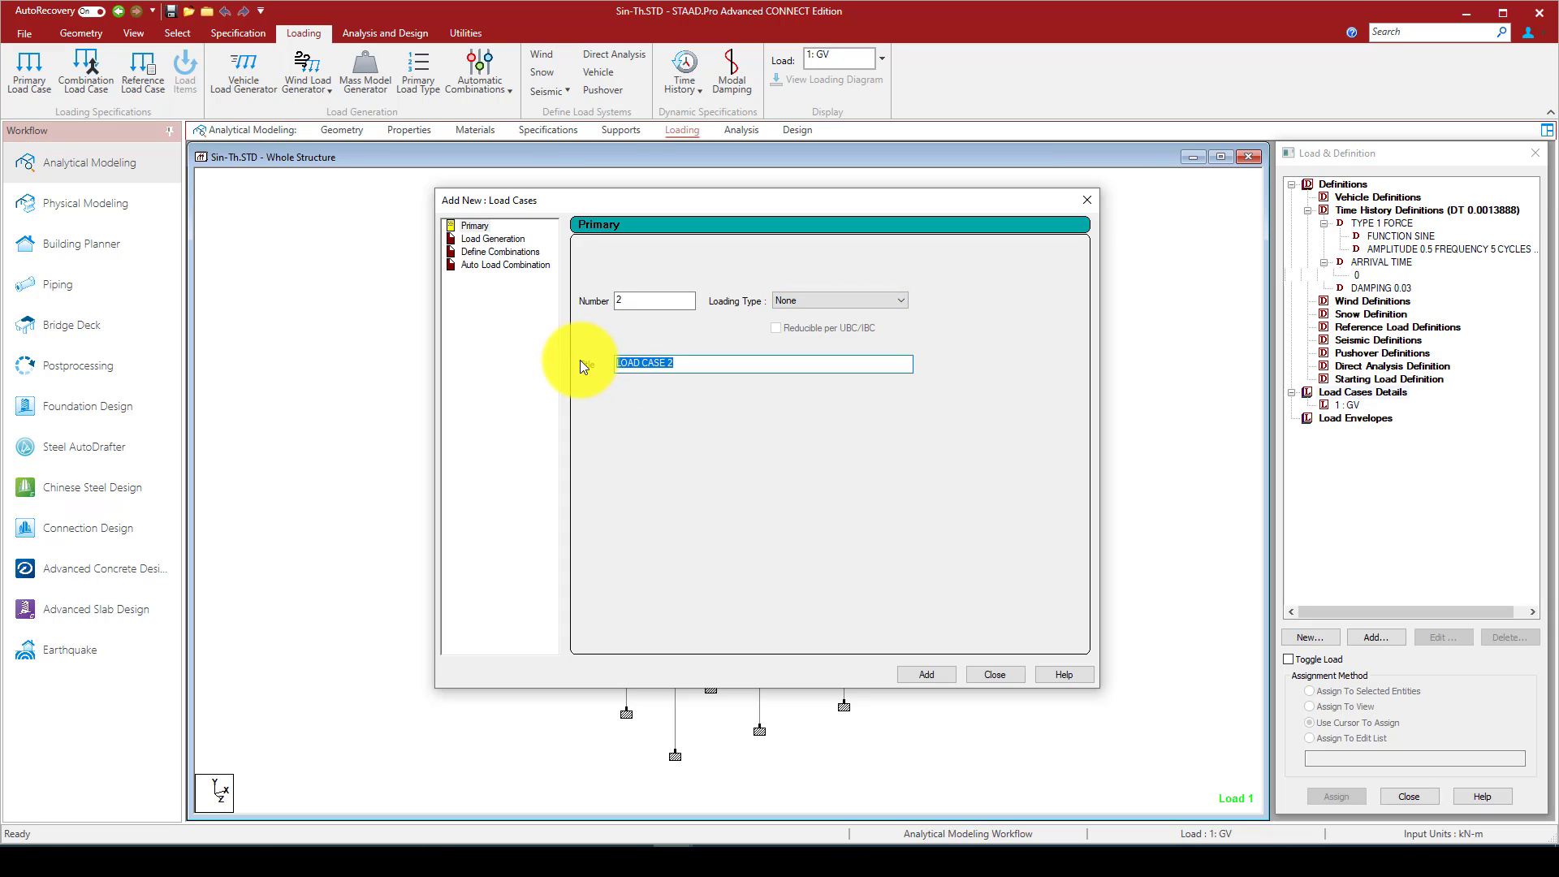
{"action": "type", "text": "Dynamic_Loads"}
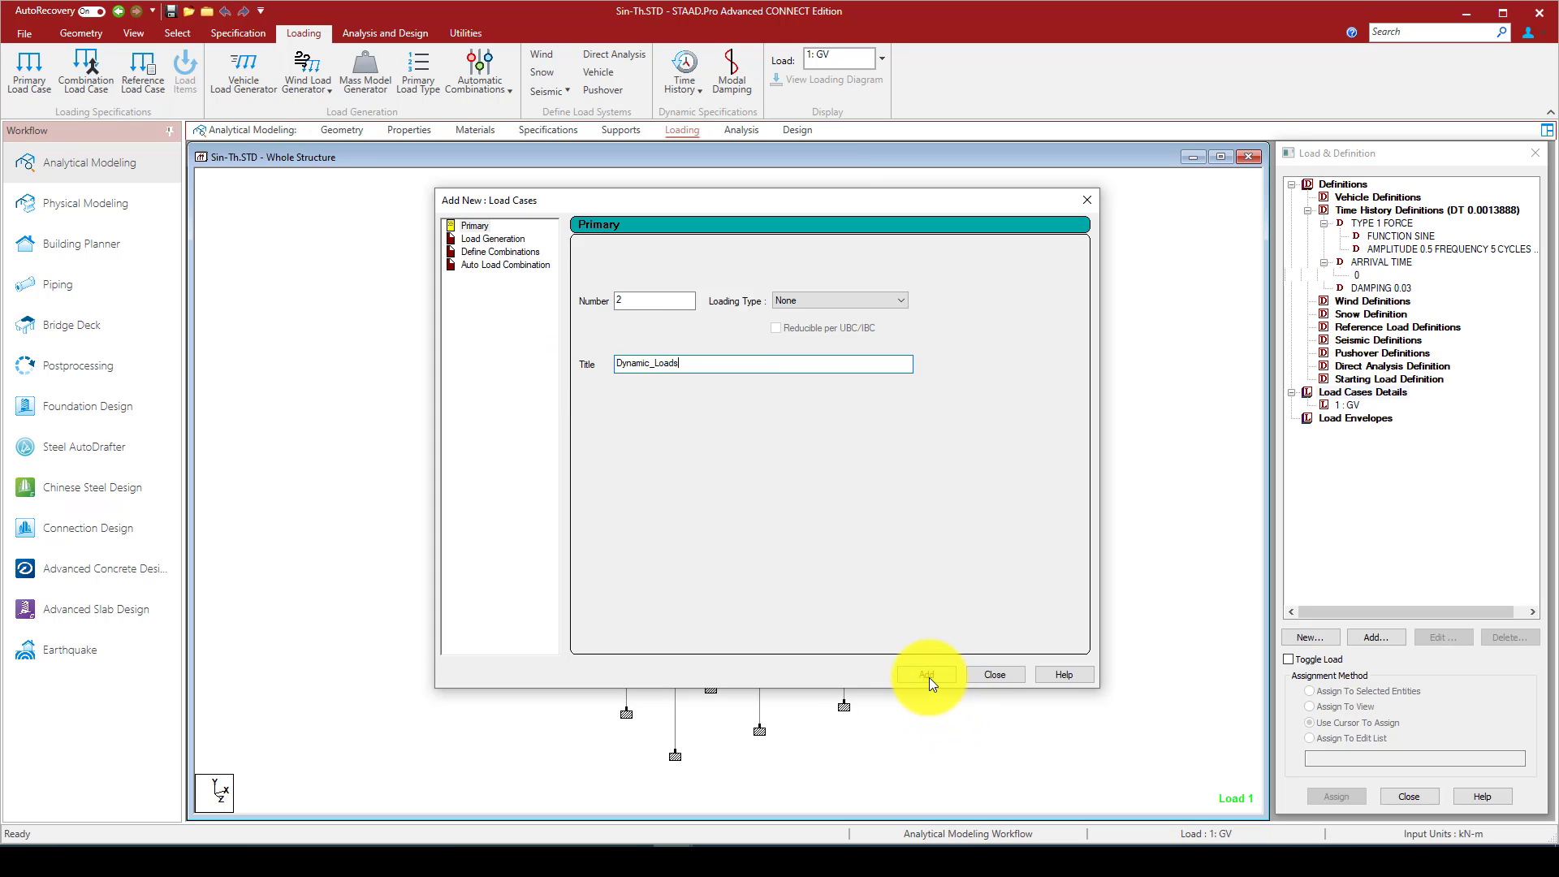
{"action": "left_click", "coordinate": [928, 677]}
{"action": "left_click", "coordinate": [997, 674]}
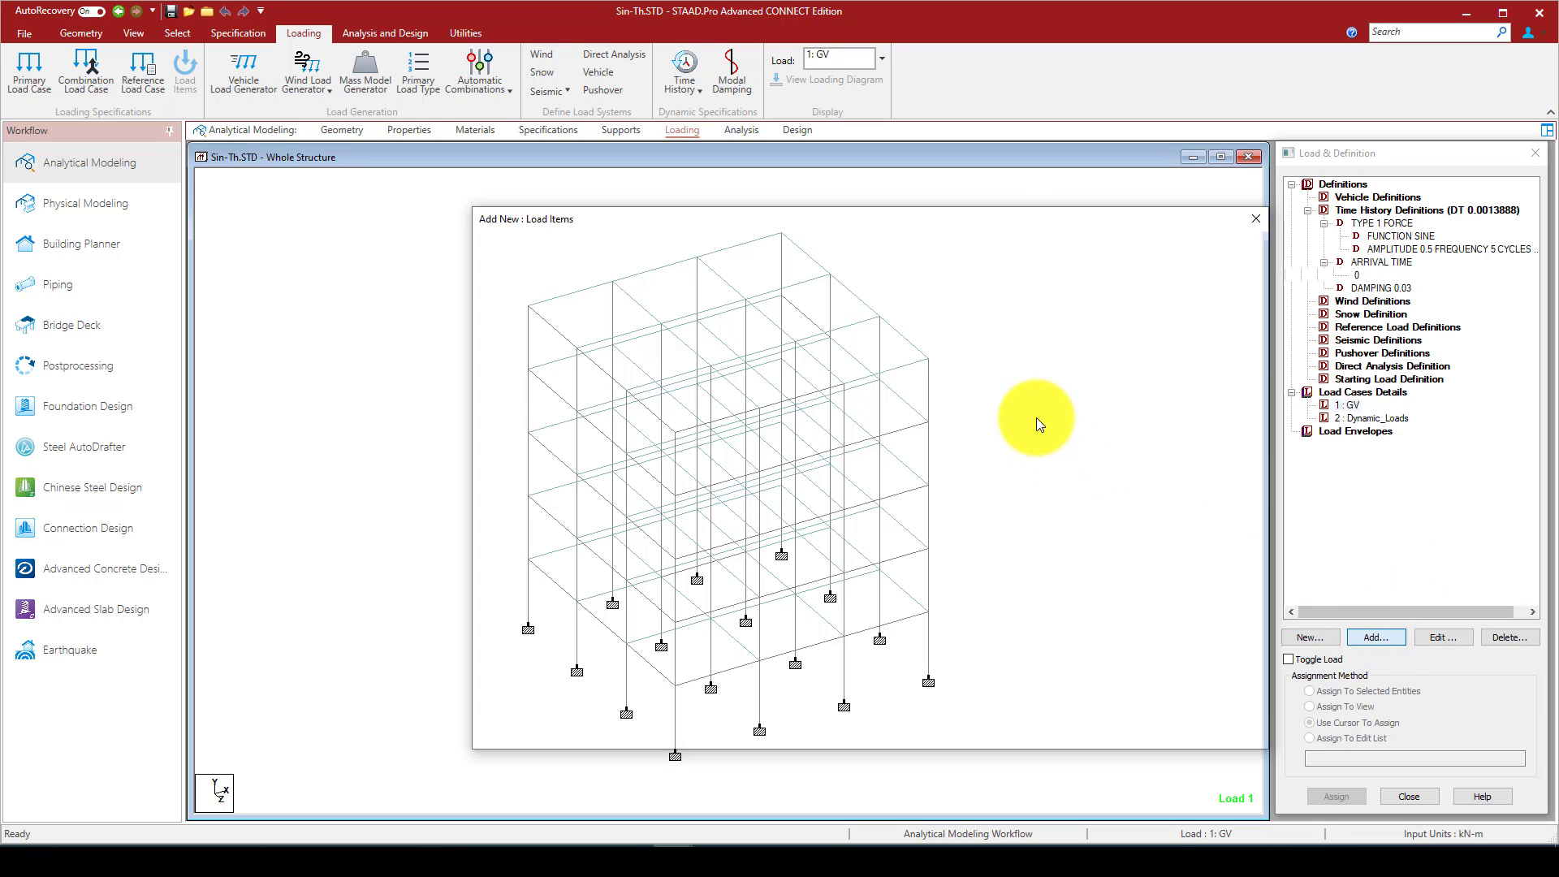
Add self-weight Y -1 and a -2 kN/m² floor load up to 15 m to GV
{"action": "left_click", "coordinate": [1374, 636]}
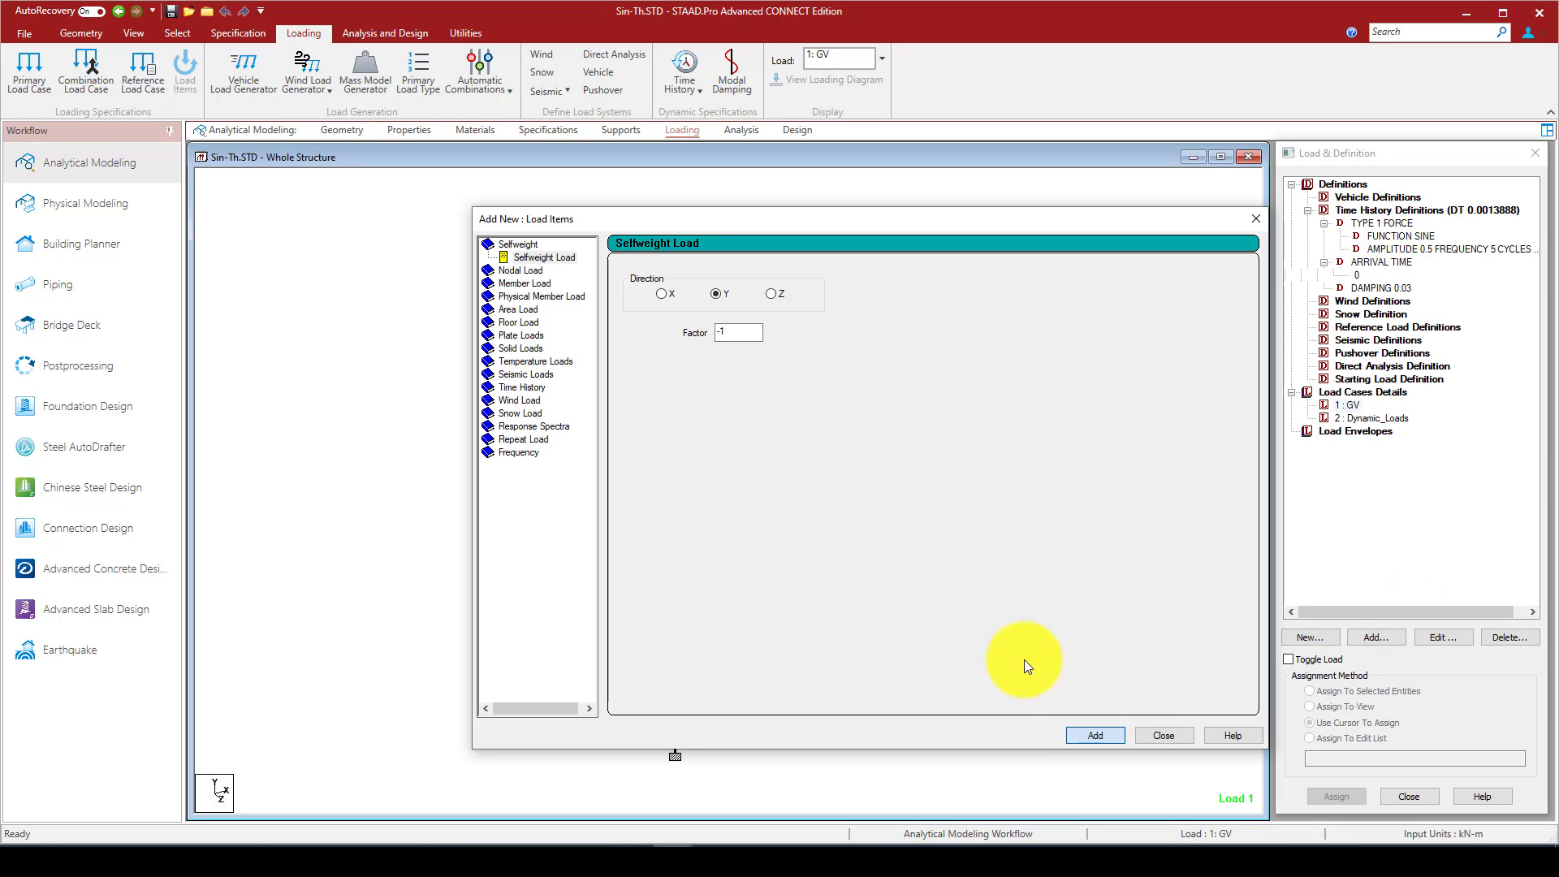
{"action": "left_click", "coordinate": [1094, 733]}
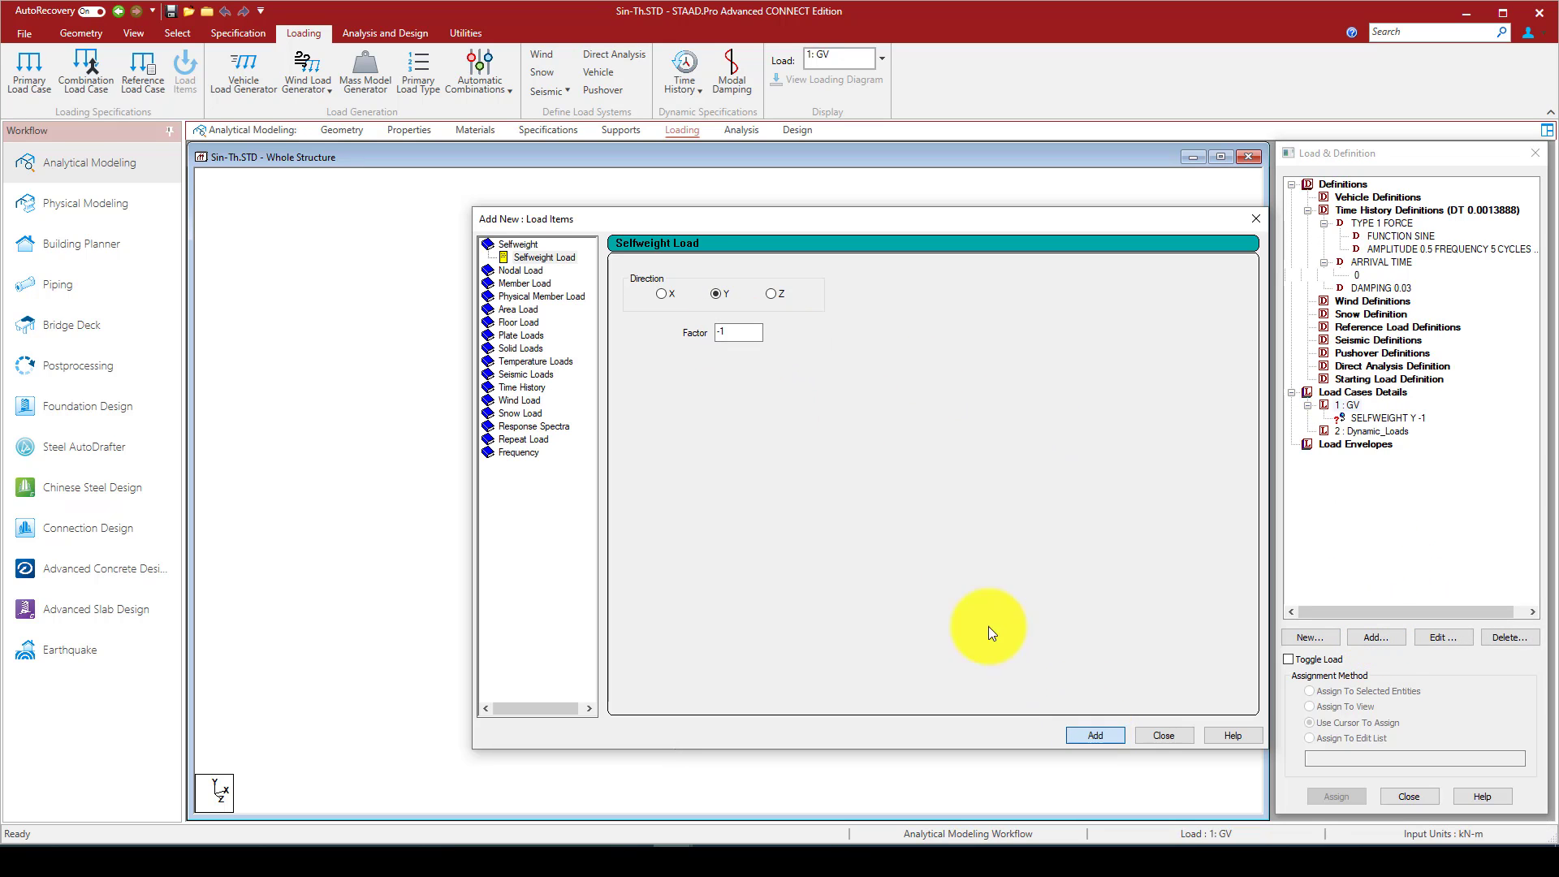
{"action": "left_click", "coordinate": [526, 323]}
{"action": "double_click", "coordinate": [667, 350]}
{"action": "left_click_drag", "start_coordinate": [837, 223], "coordinate": [773, 208]}
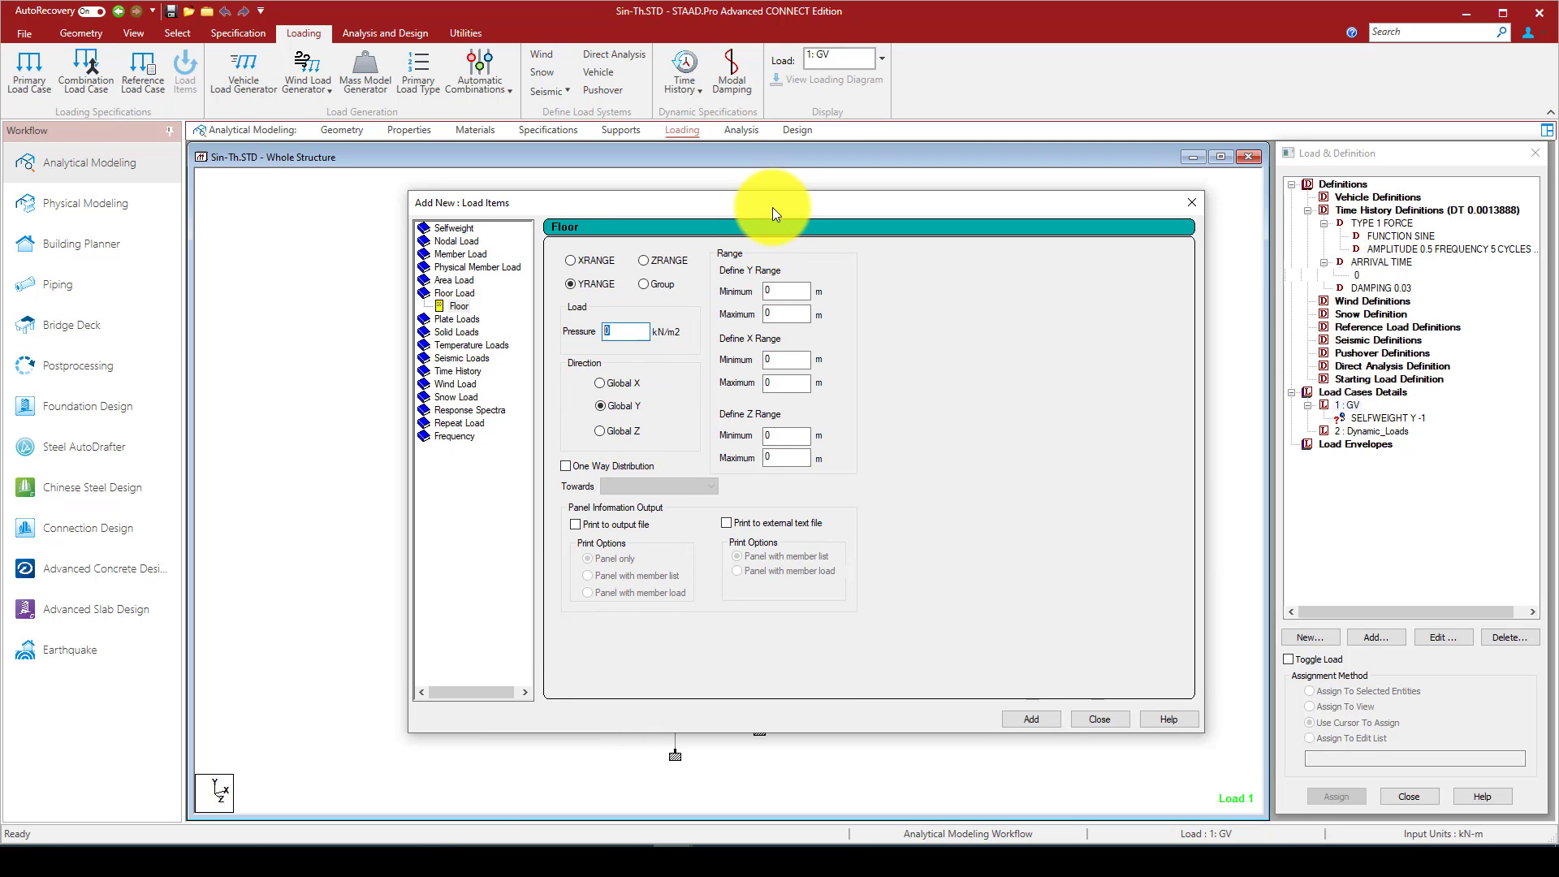
{"action": "type", "text": "-2"}
{"action": "left_click", "coordinate": [764, 313]}
{"action": "type", "text": "15"}
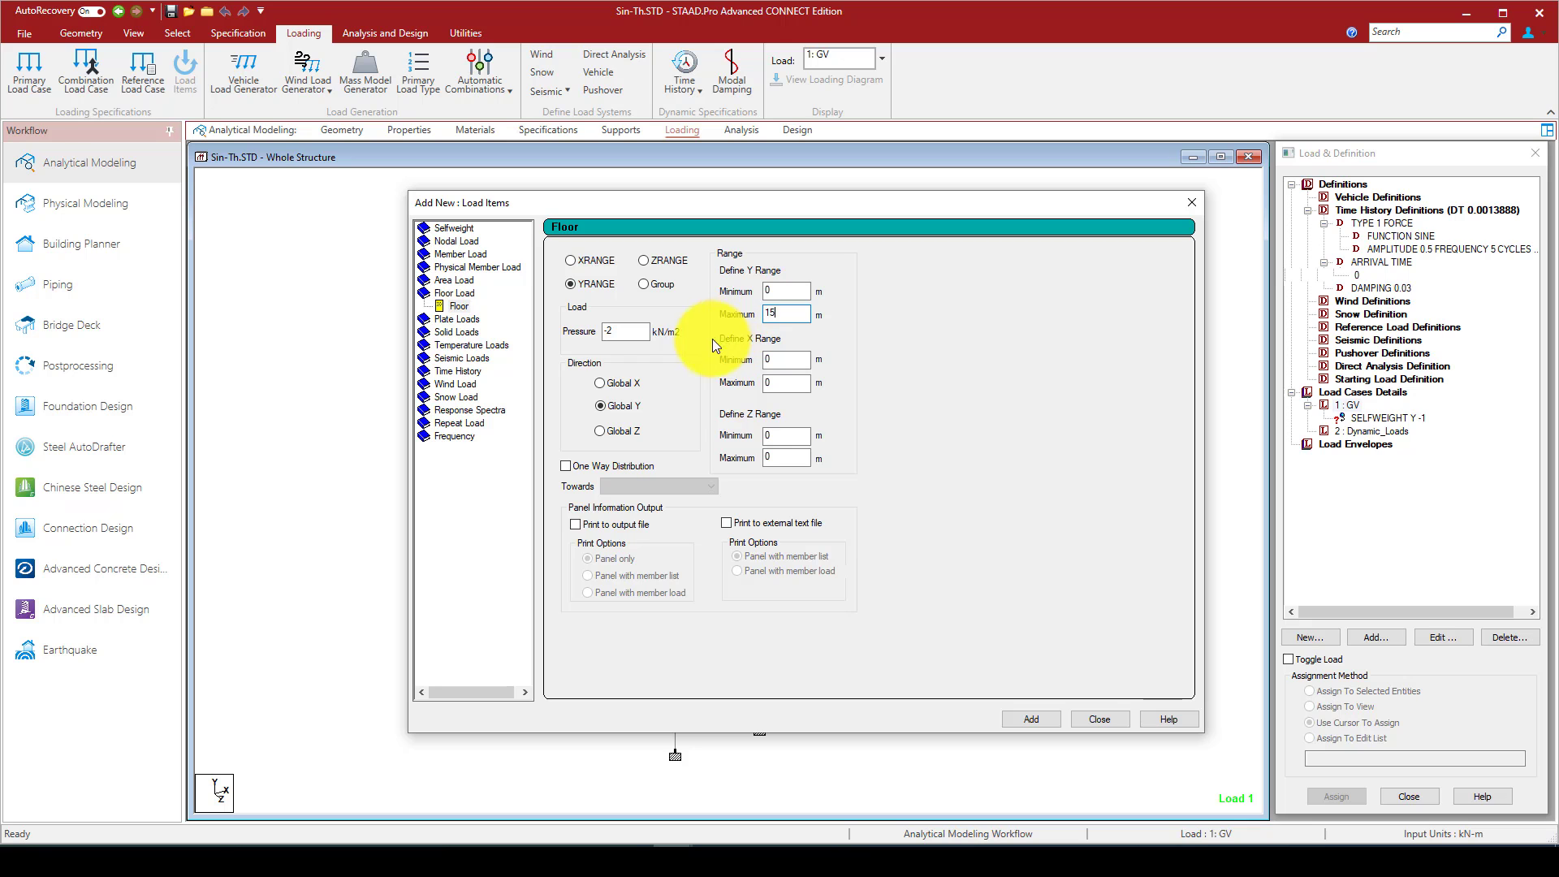
{"action": "left_click", "coordinate": [1030, 716]}
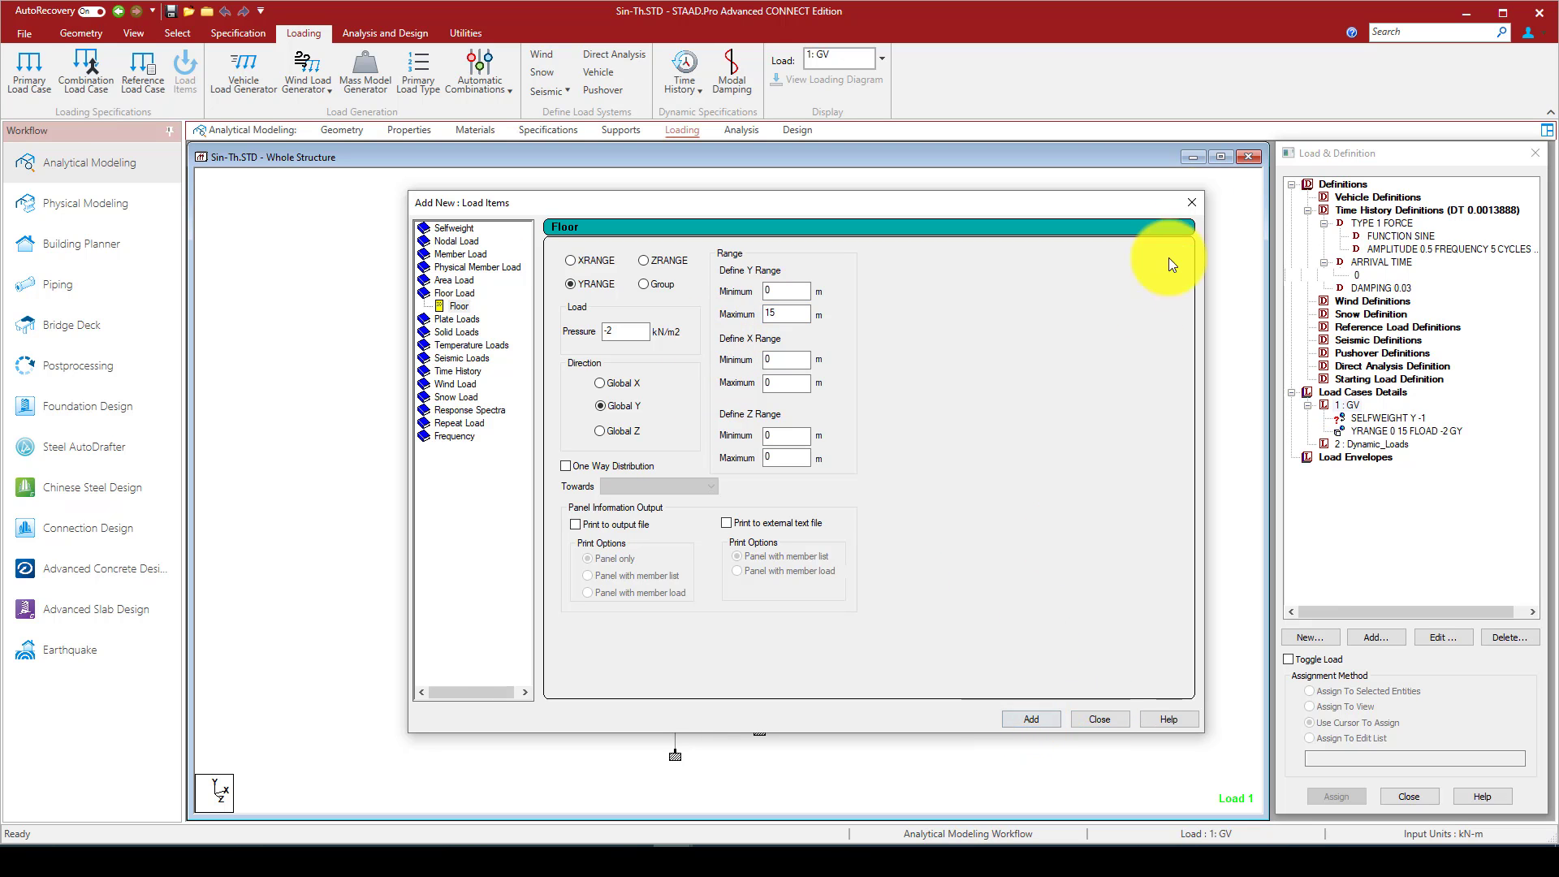
Assign the GV self-weight to the whole structure and select Dynamic_Loads
{"action": "left_click", "coordinate": [1191, 201]}
{"action": "left_click", "coordinate": [1373, 431]}
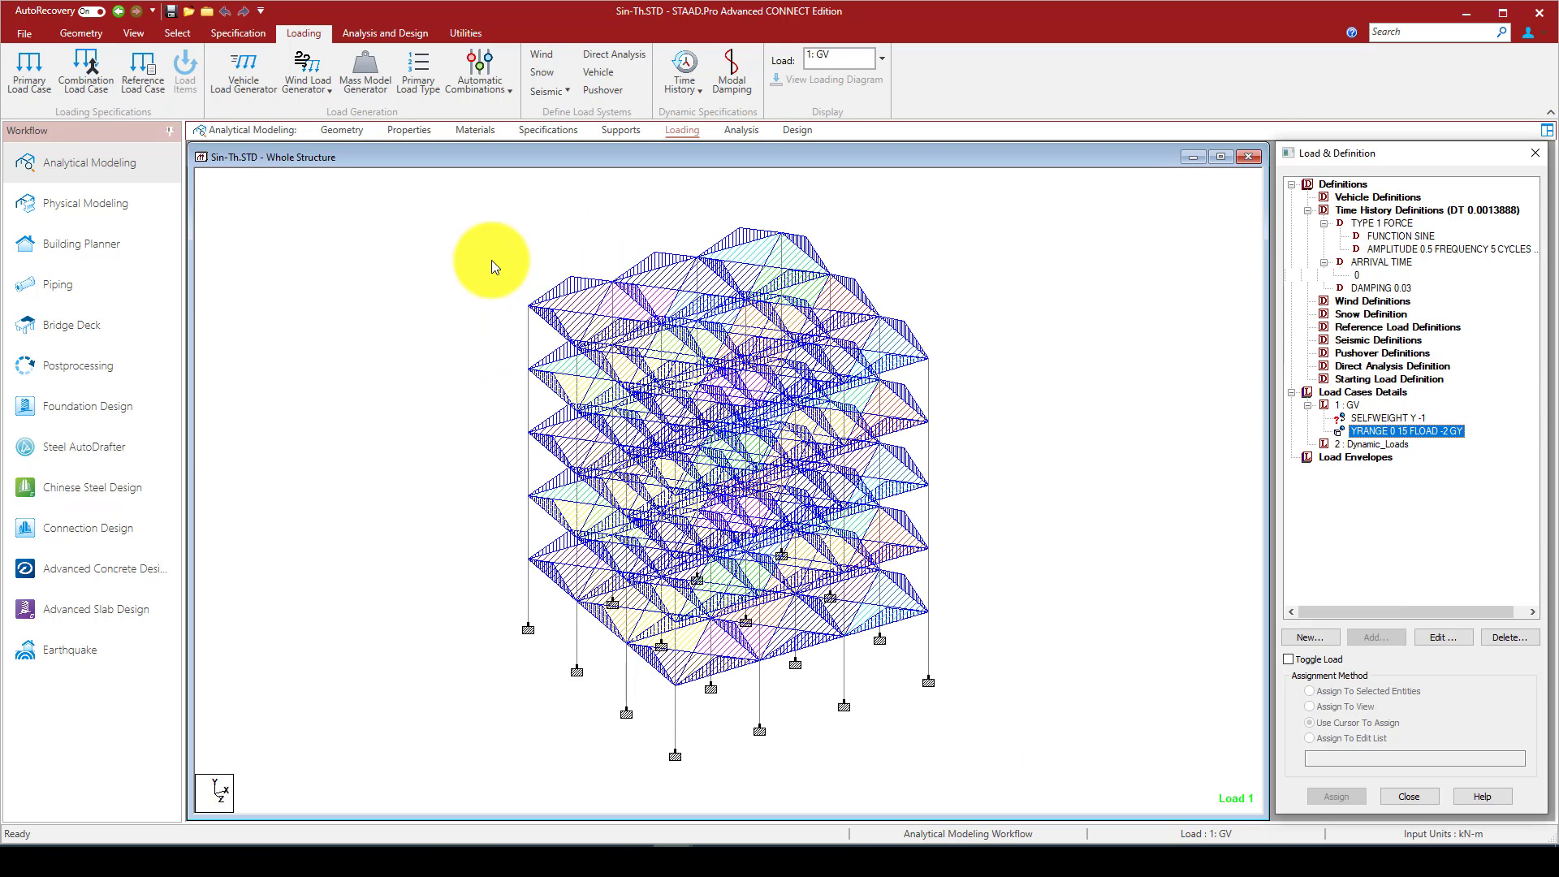
{"action": "left_click", "coordinate": [1370, 418]}
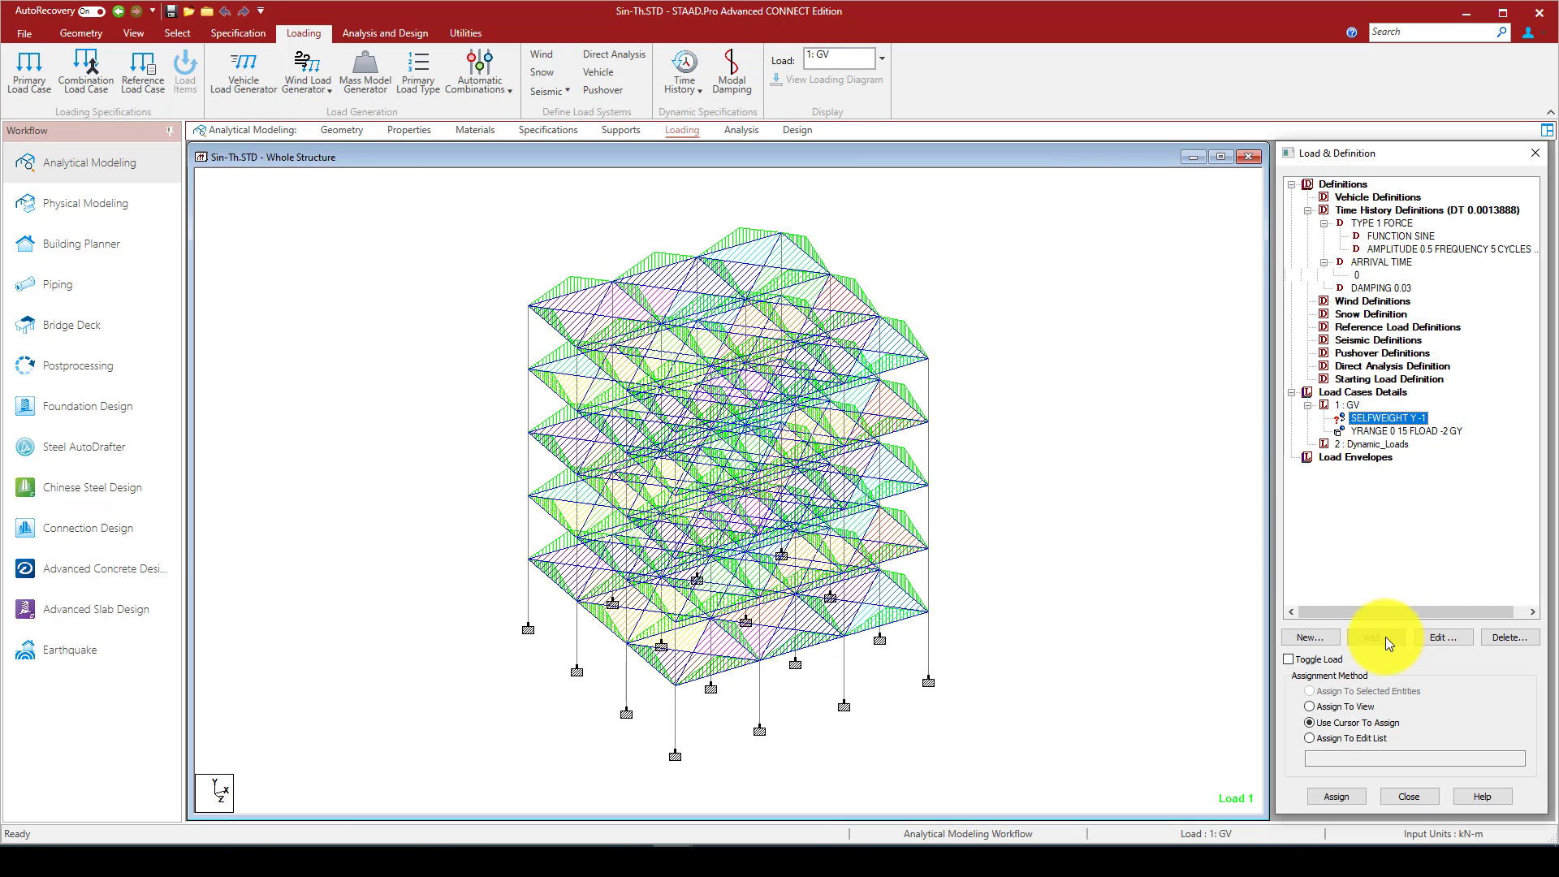
{"action": "left_click", "coordinate": [1309, 706]}
{"action": "left_click", "coordinate": [1336, 796]}
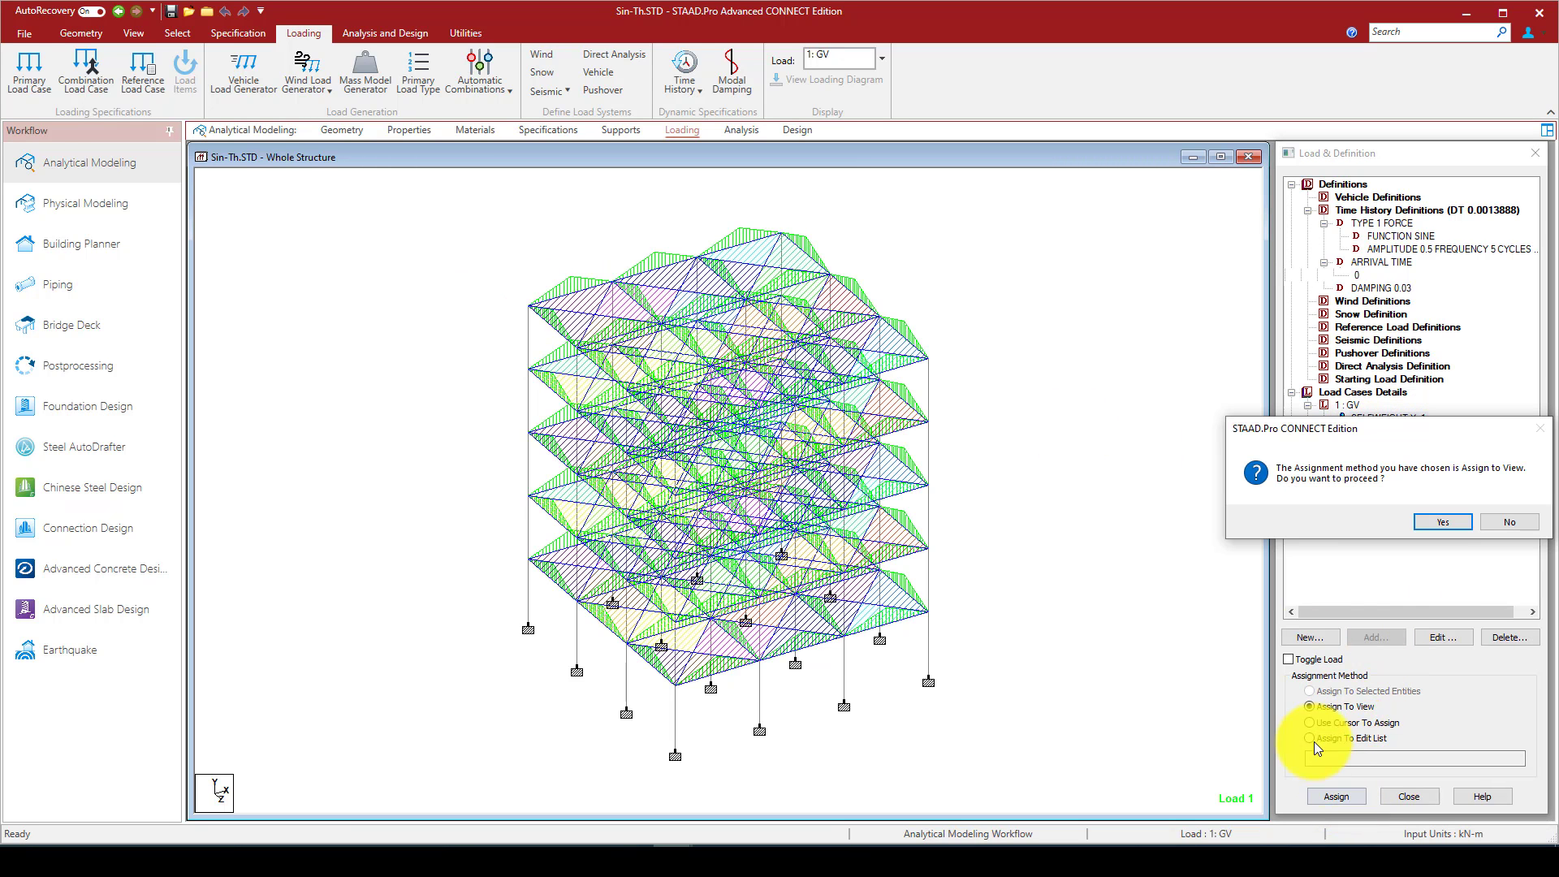
{"action": "left_click", "coordinate": [1436, 521]}
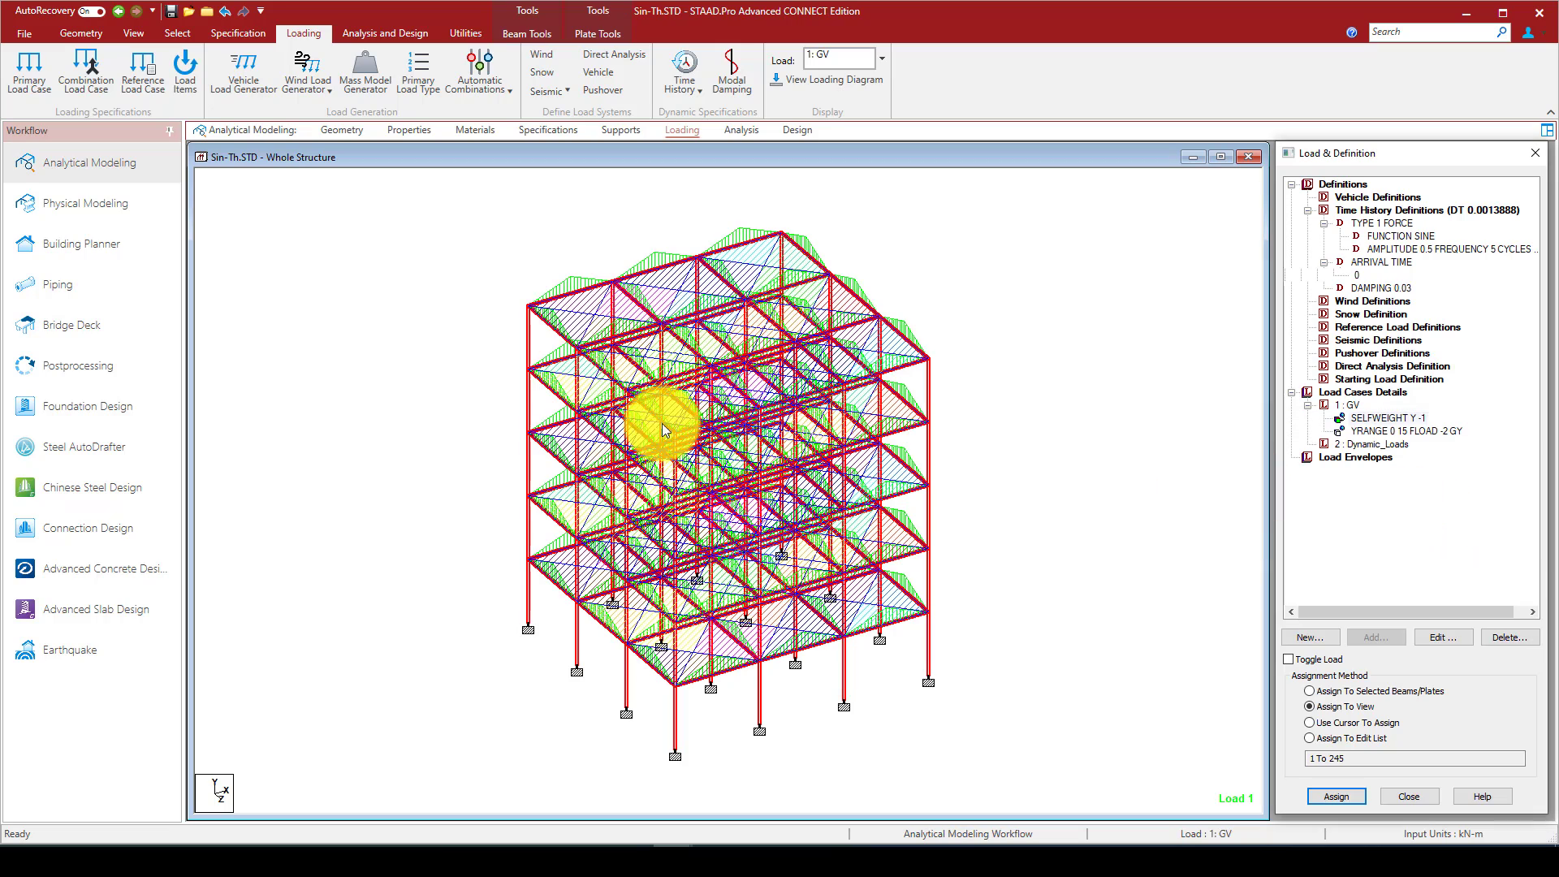
{"action": "left_click", "coordinate": [1385, 445]}
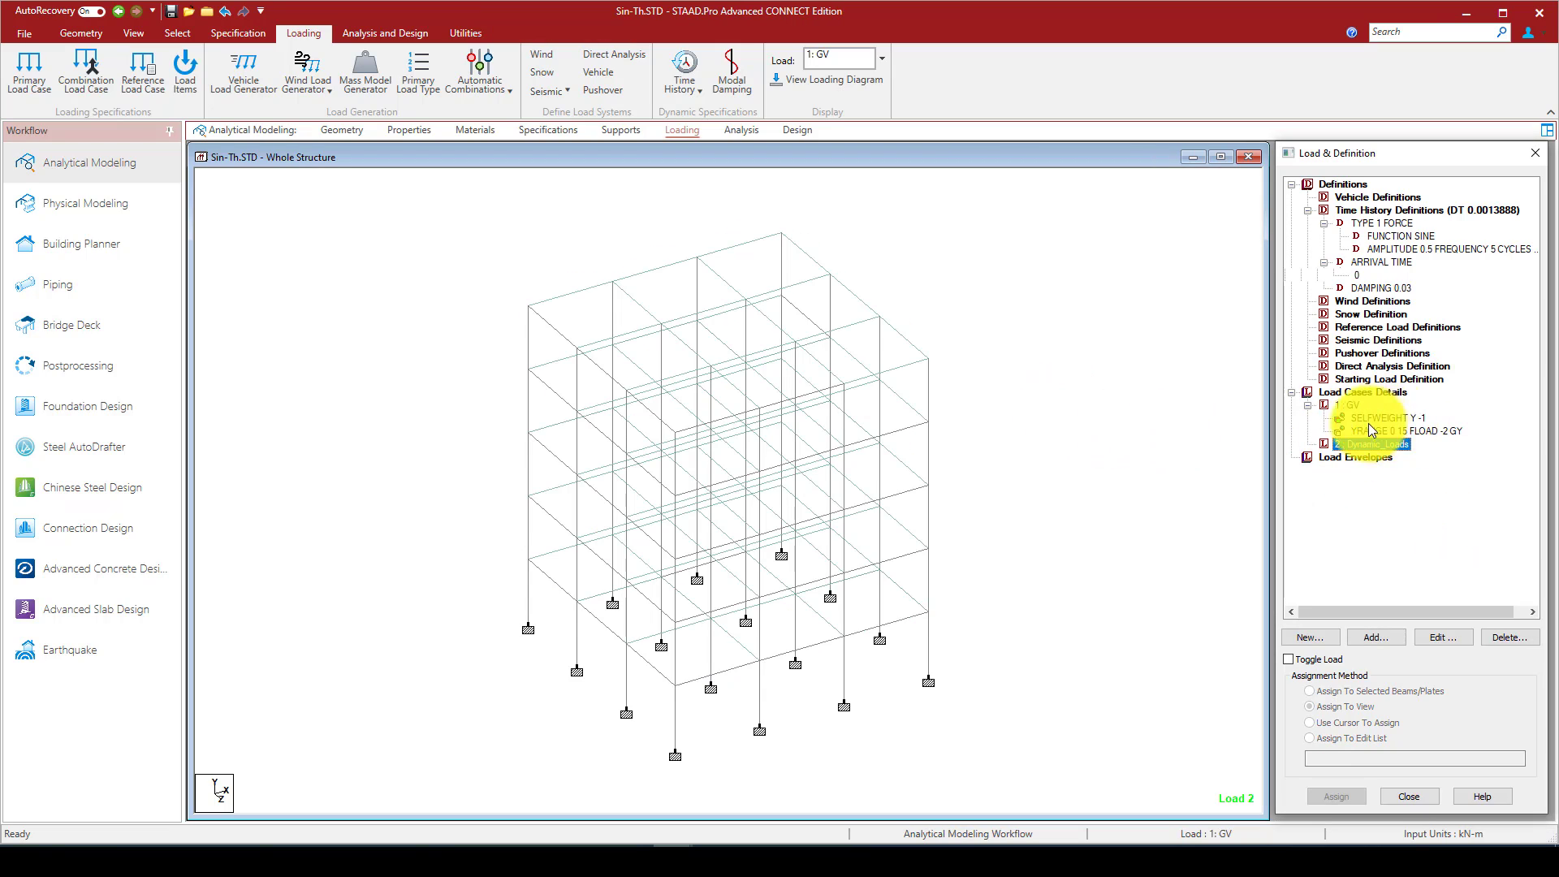
Add a self-weight load in direction X to Dynamic_Loads
{"action": "left_click", "coordinate": [1376, 637]}
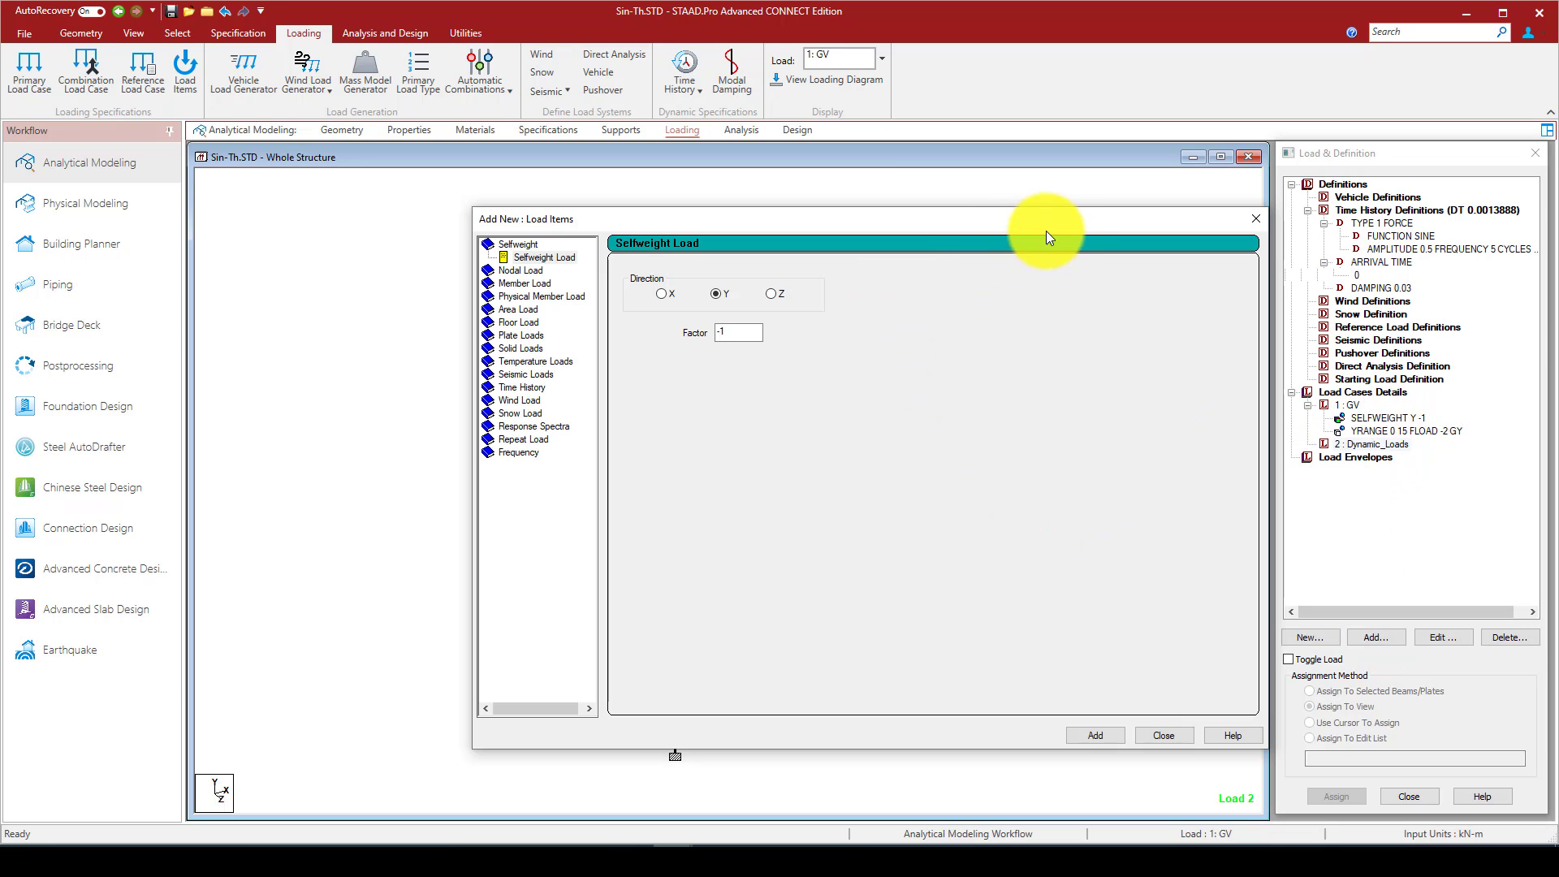
{"action": "left_click", "coordinate": [575, 290]}
{"action": "left_click", "coordinate": [1018, 736]}
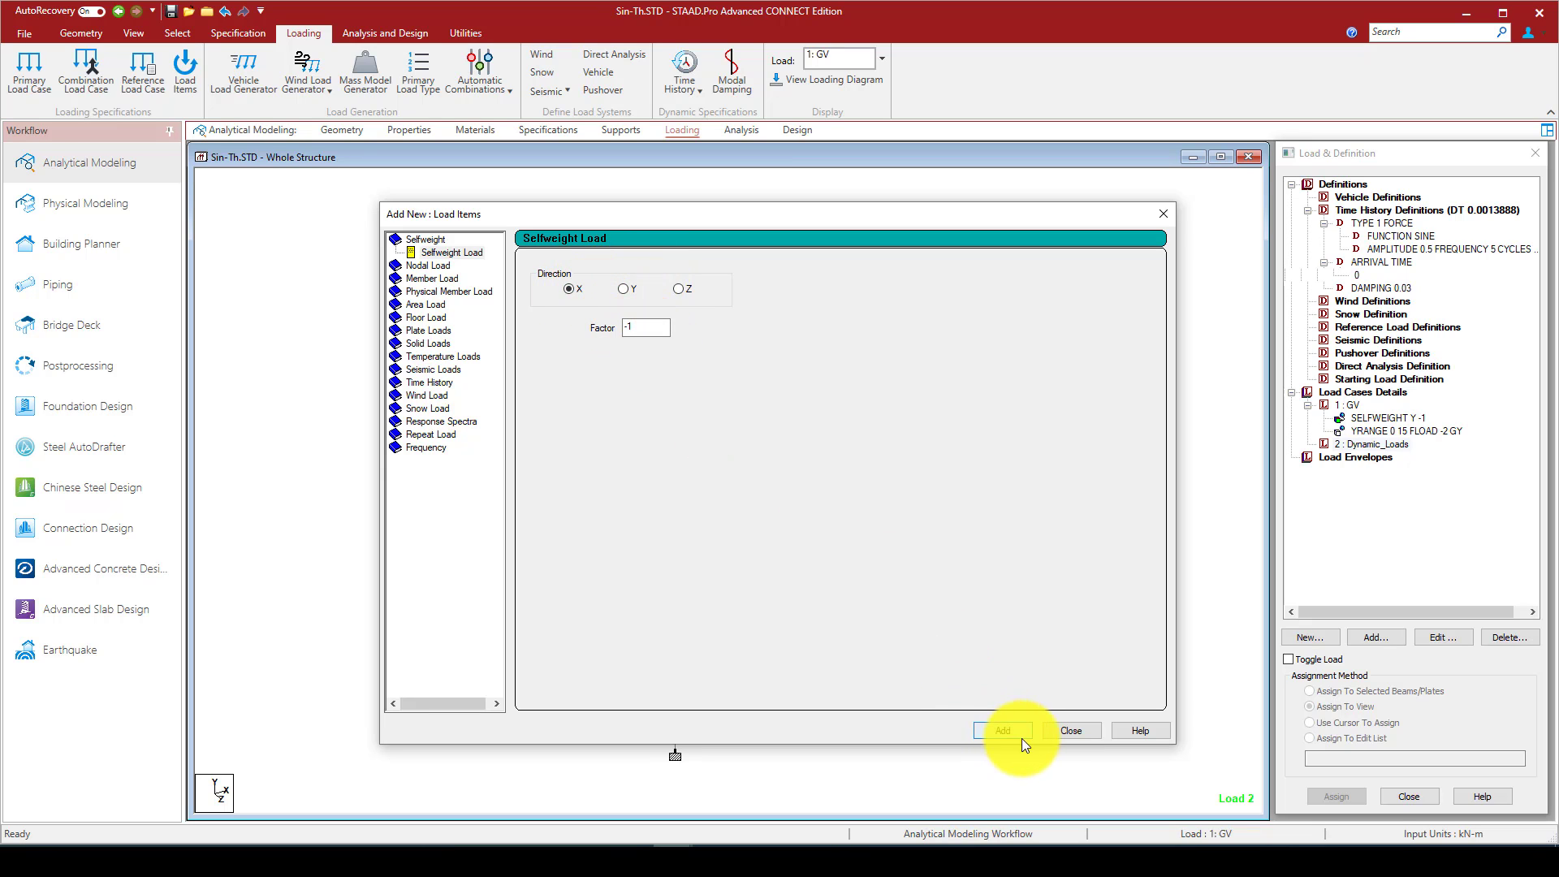
{"action": "left_click", "coordinate": [624, 288]}
{"action": "double_click", "coordinate": [623, 329]}
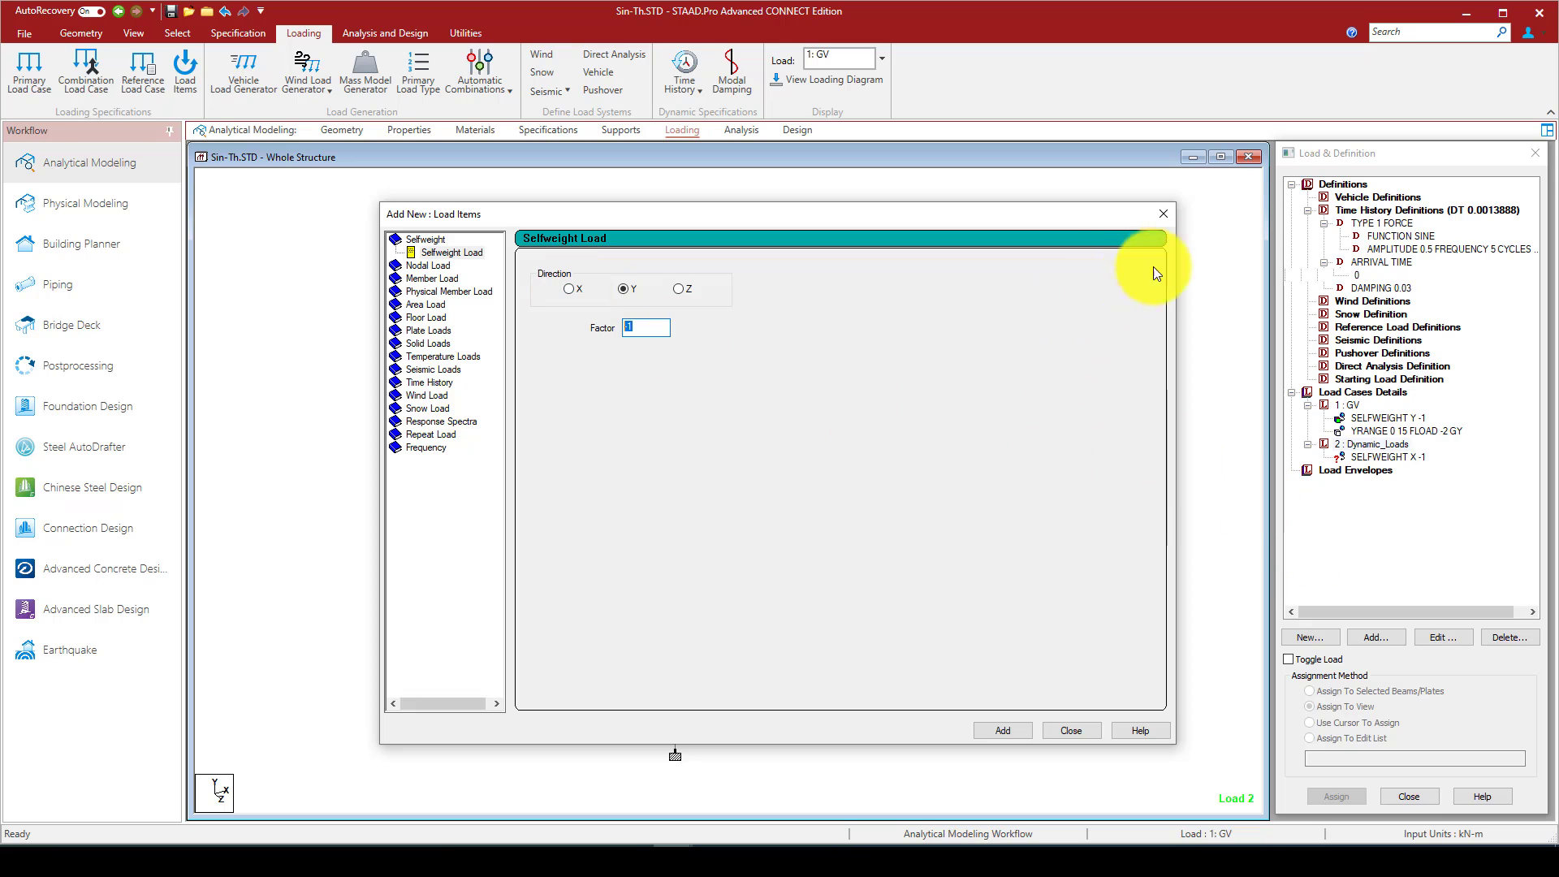
{"action": "left_click", "coordinate": [1161, 214]}
Change the X self-weight item's factor from -1 to 1
{"action": "left_click", "coordinate": [1400, 457]}
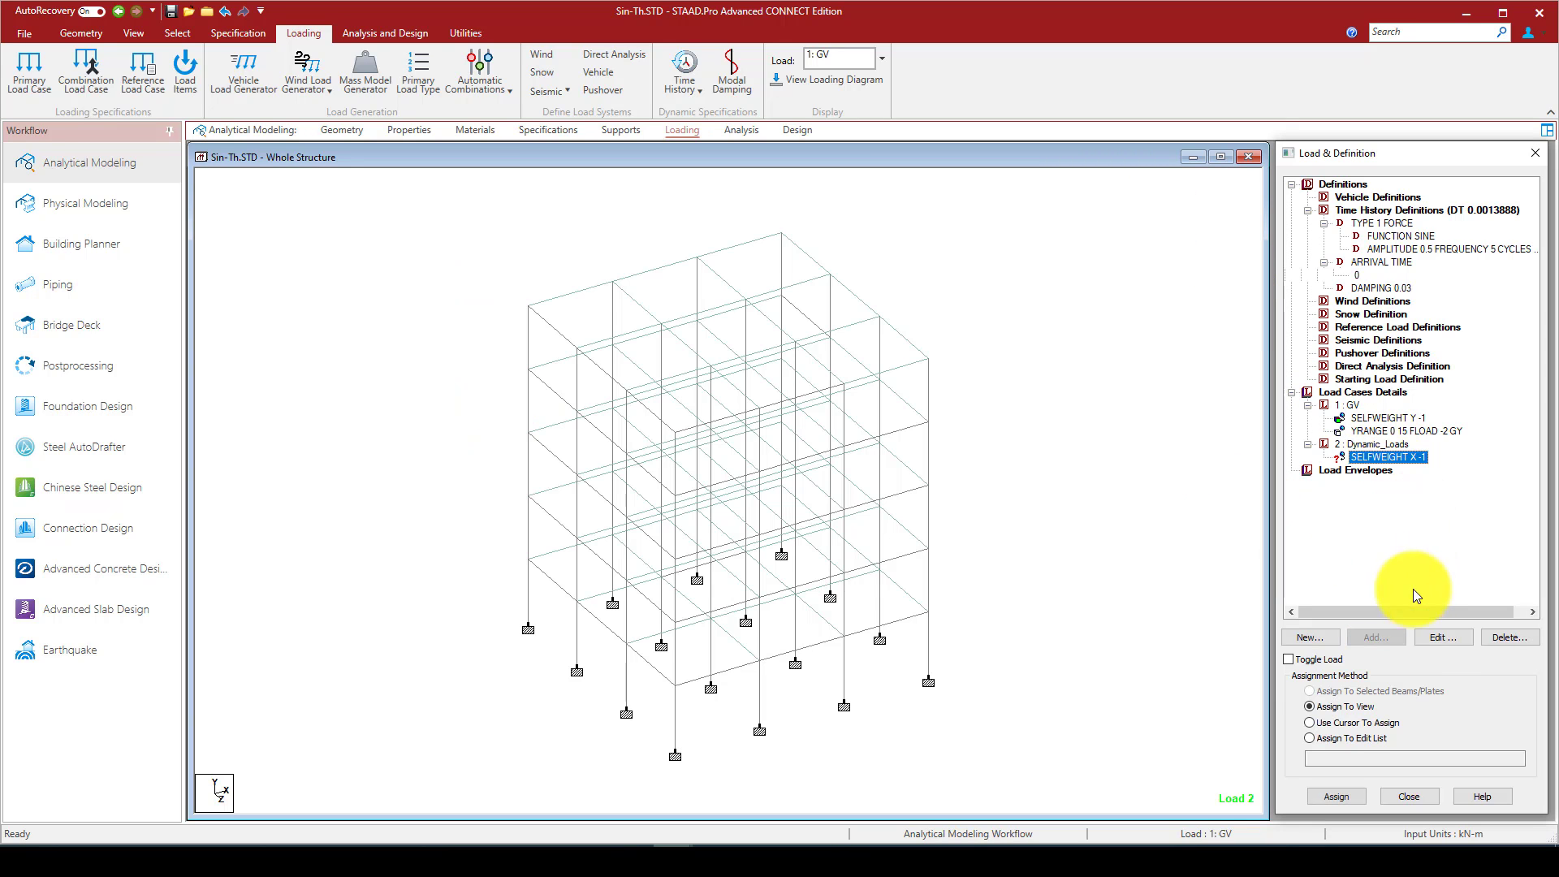
{"action": "left_click", "coordinate": [1441, 637]}
{"action": "double_click", "coordinate": [783, 486]}
{"action": "type", "text": "1"}
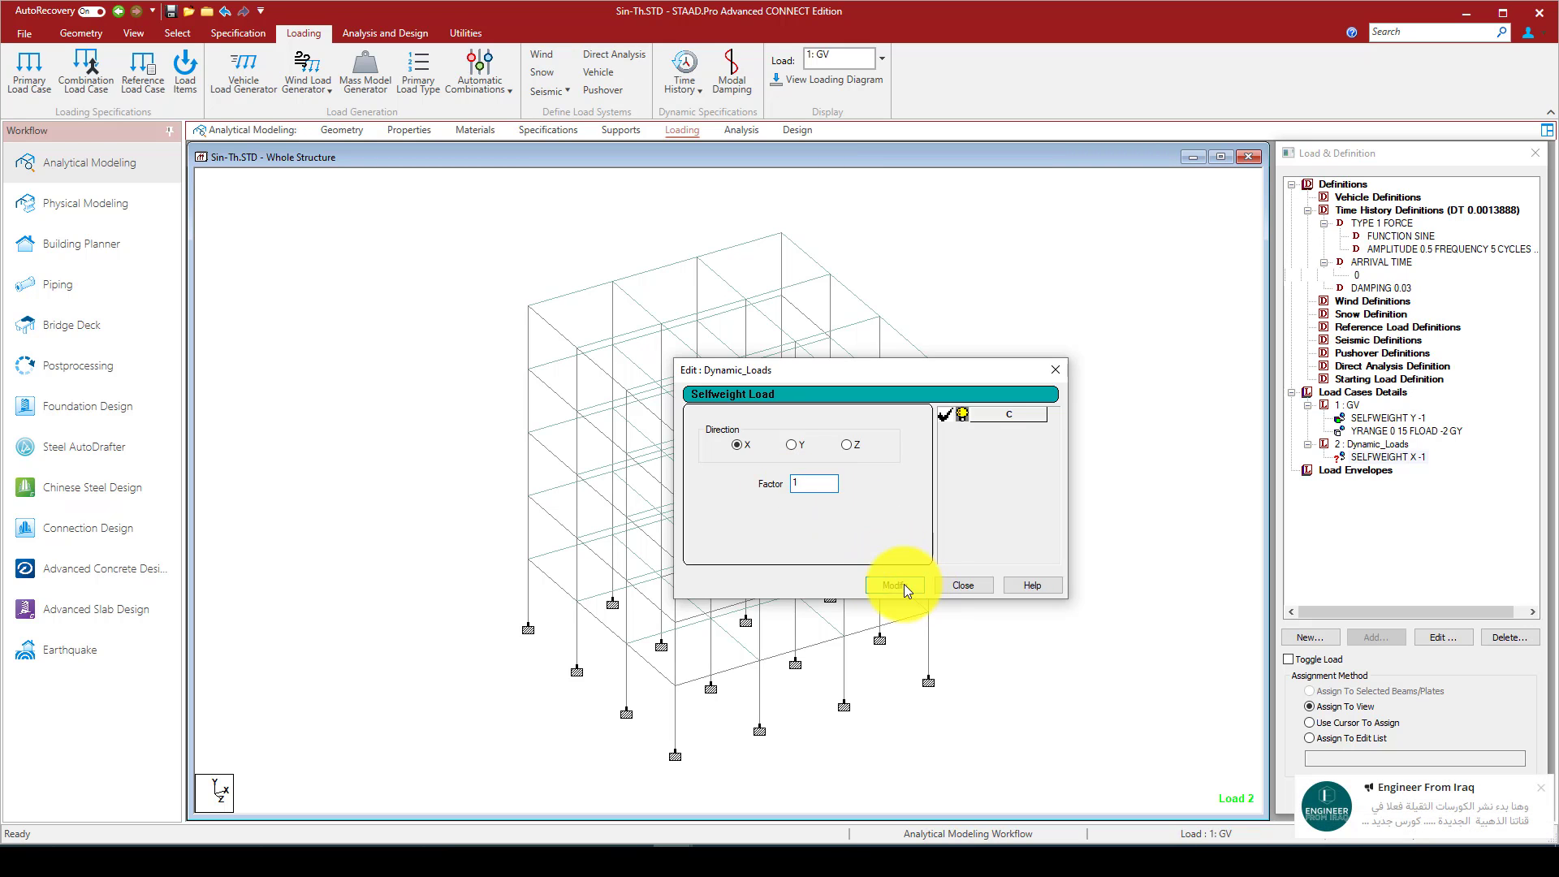
{"action": "left_click", "coordinate": [897, 582]}
{"action": "left_click", "coordinate": [793, 446]}
{"action": "left_click", "coordinate": [1055, 369]}
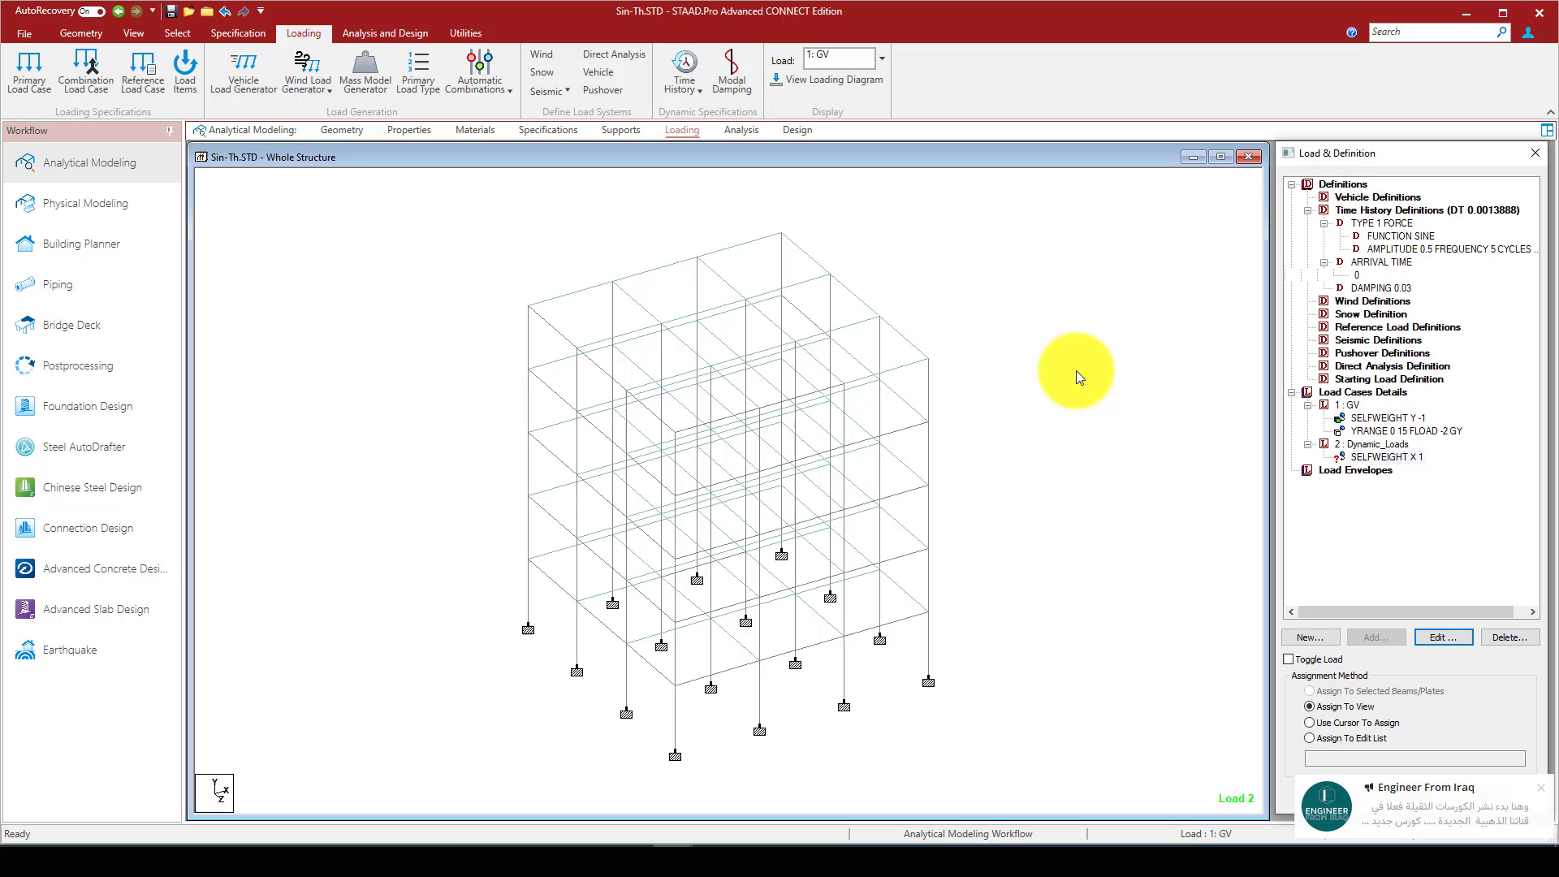
Add self-weight Y with factor 1 to Dynamic_Loads, then set direction to Z
{"action": "left_click", "coordinate": [1369, 446]}
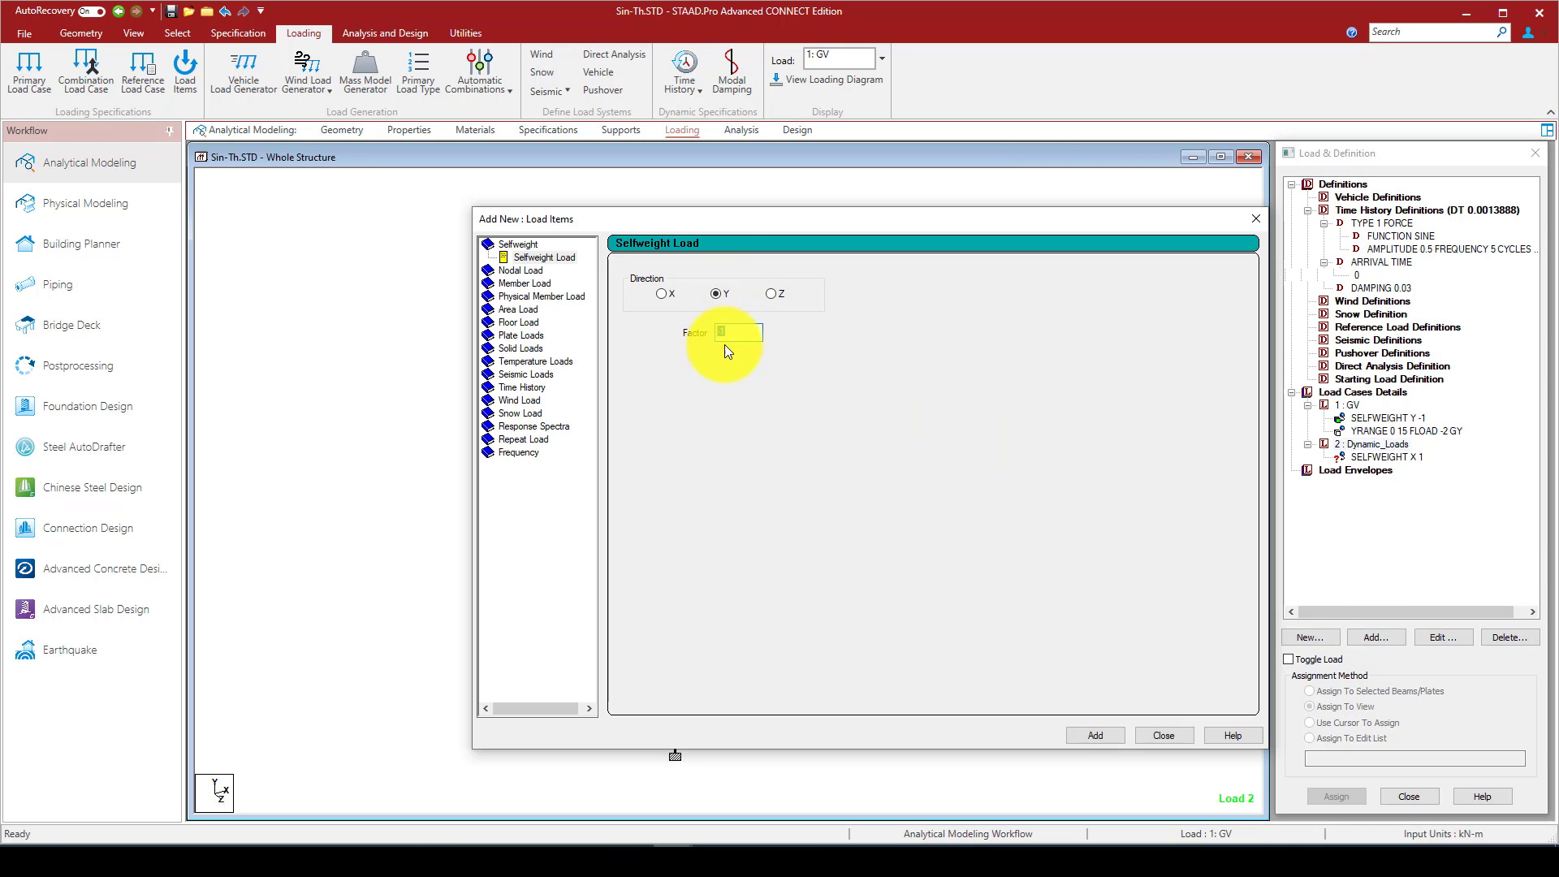
{"action": "left_click", "coordinate": [1094, 735]}
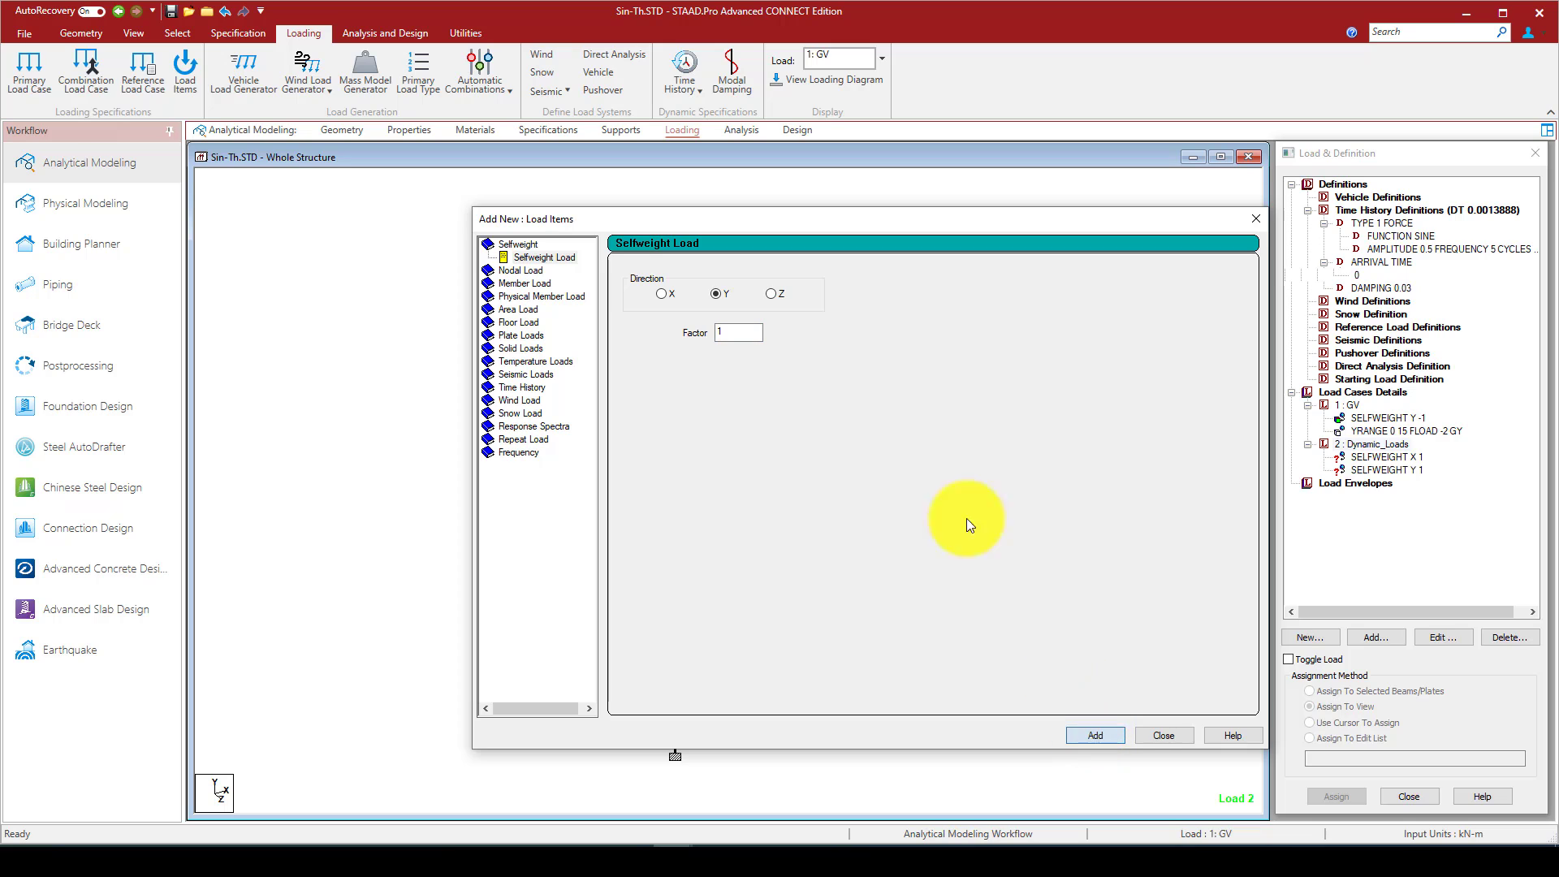
{"action": "left_click", "coordinate": [771, 294]}
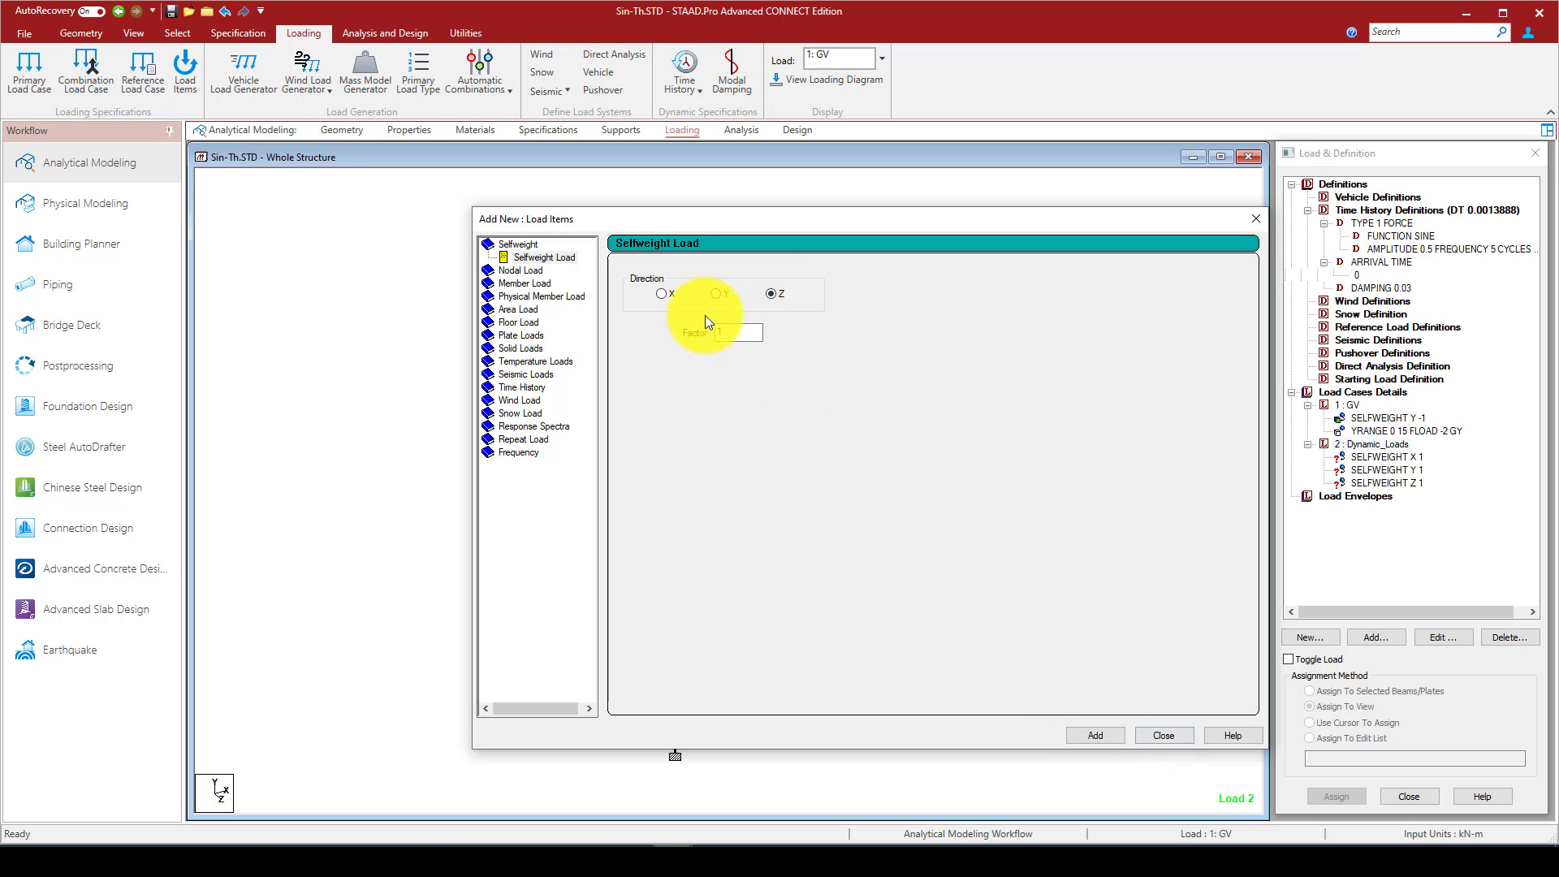
Define a -2 kN/m² floor load over Y 0–15 for global X, Y and Z
{"action": "double_click", "coordinate": [523, 320]}
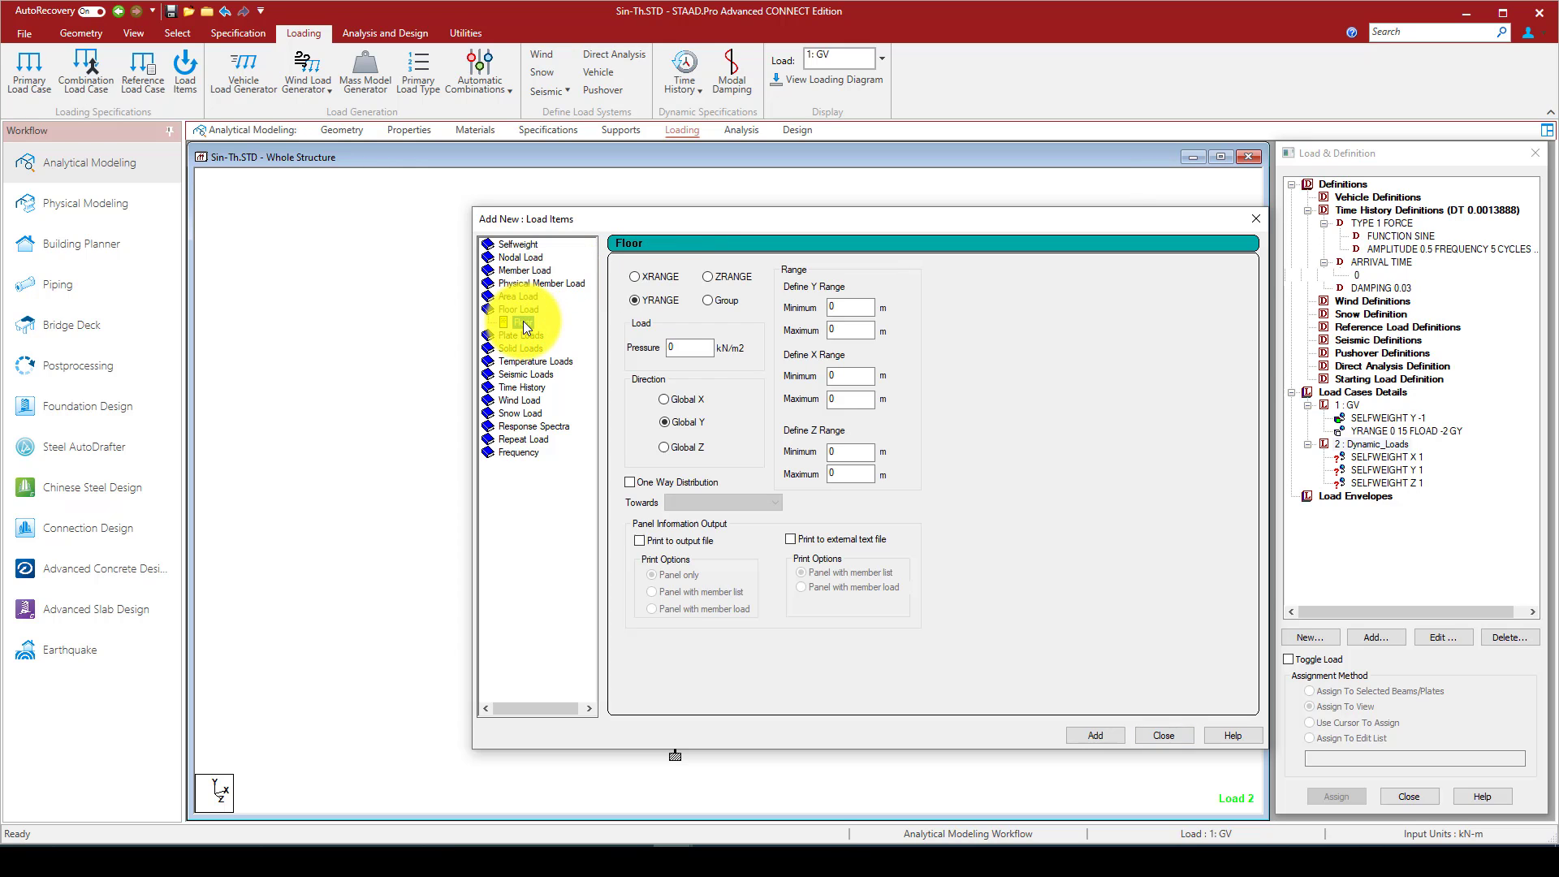
{"action": "double_click", "coordinate": [668, 348]}
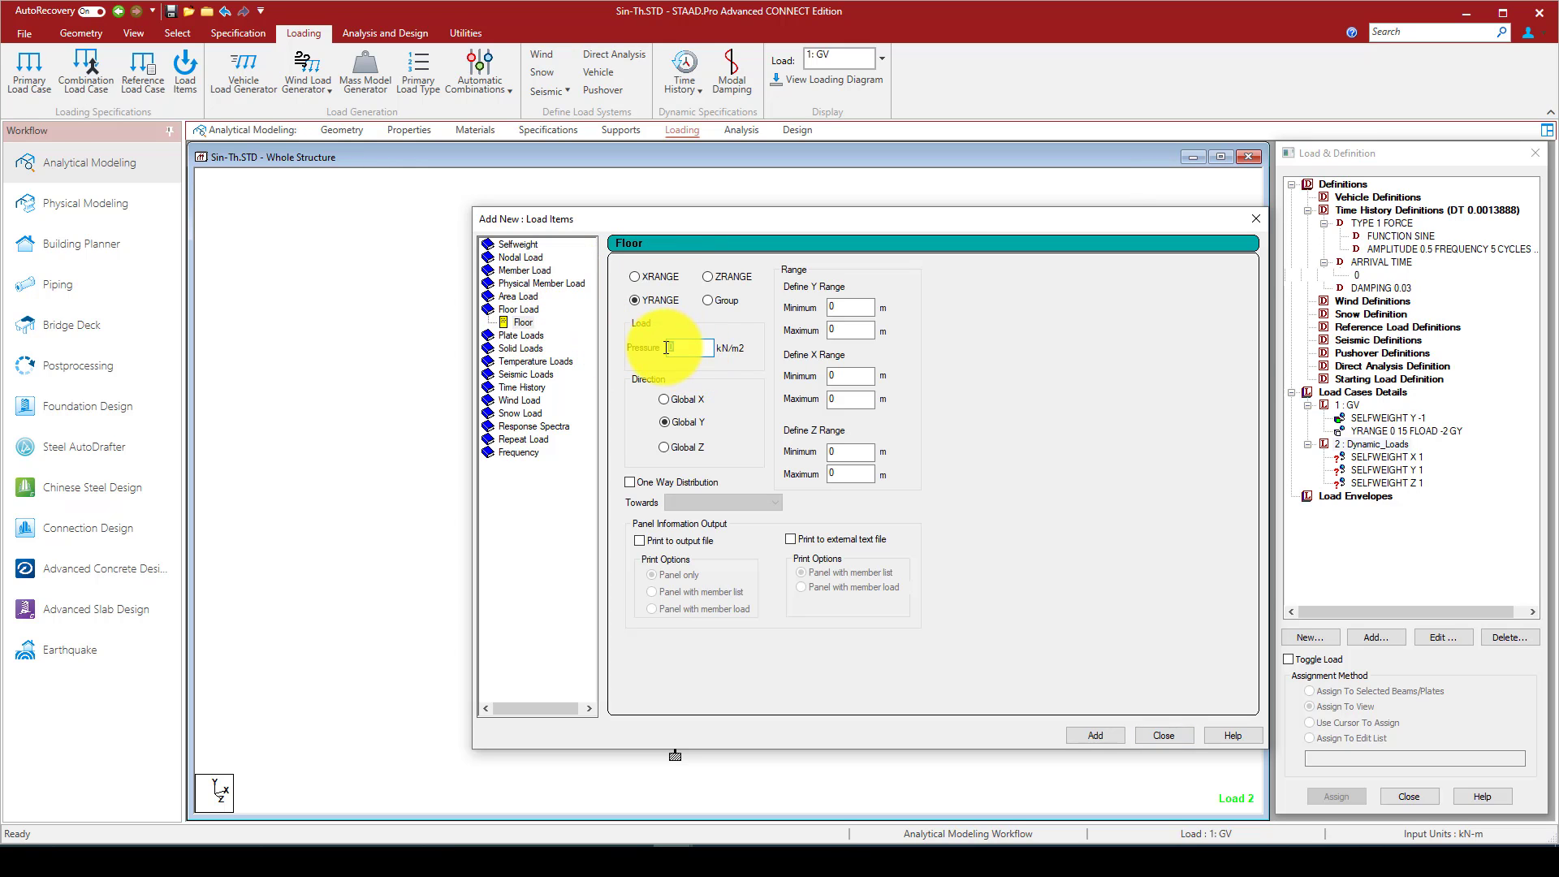
{"action": "key", "text": "BackSpace"}
{"action": "type", "text": "-2"}
{"action": "left_click", "coordinate": [851, 307]}
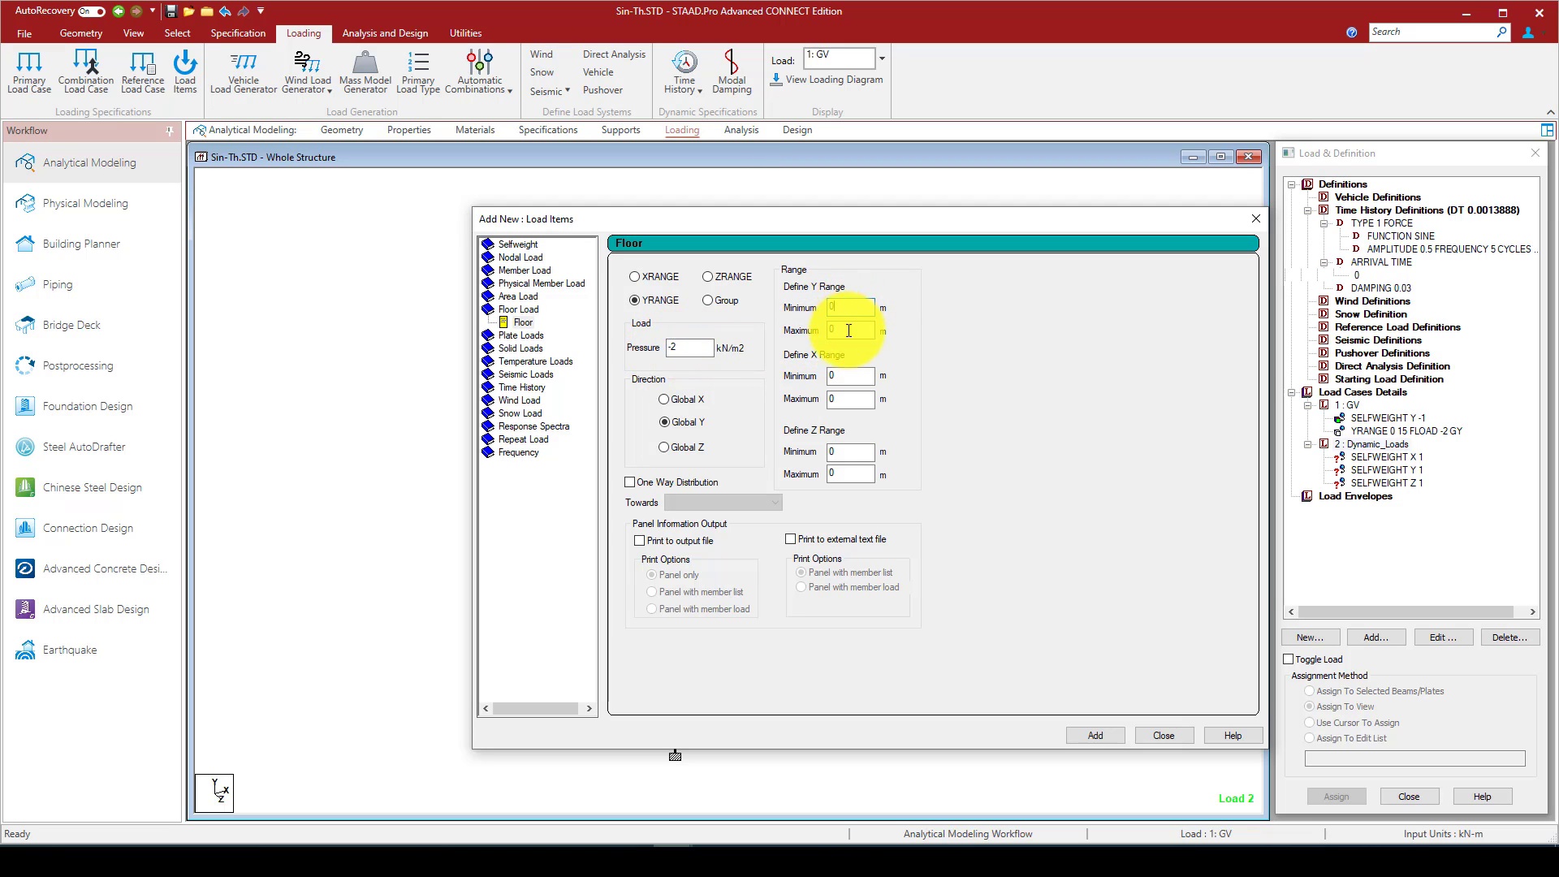
{"action": "key", "text": "Tab"}
{"action": "type", "text": "5"}
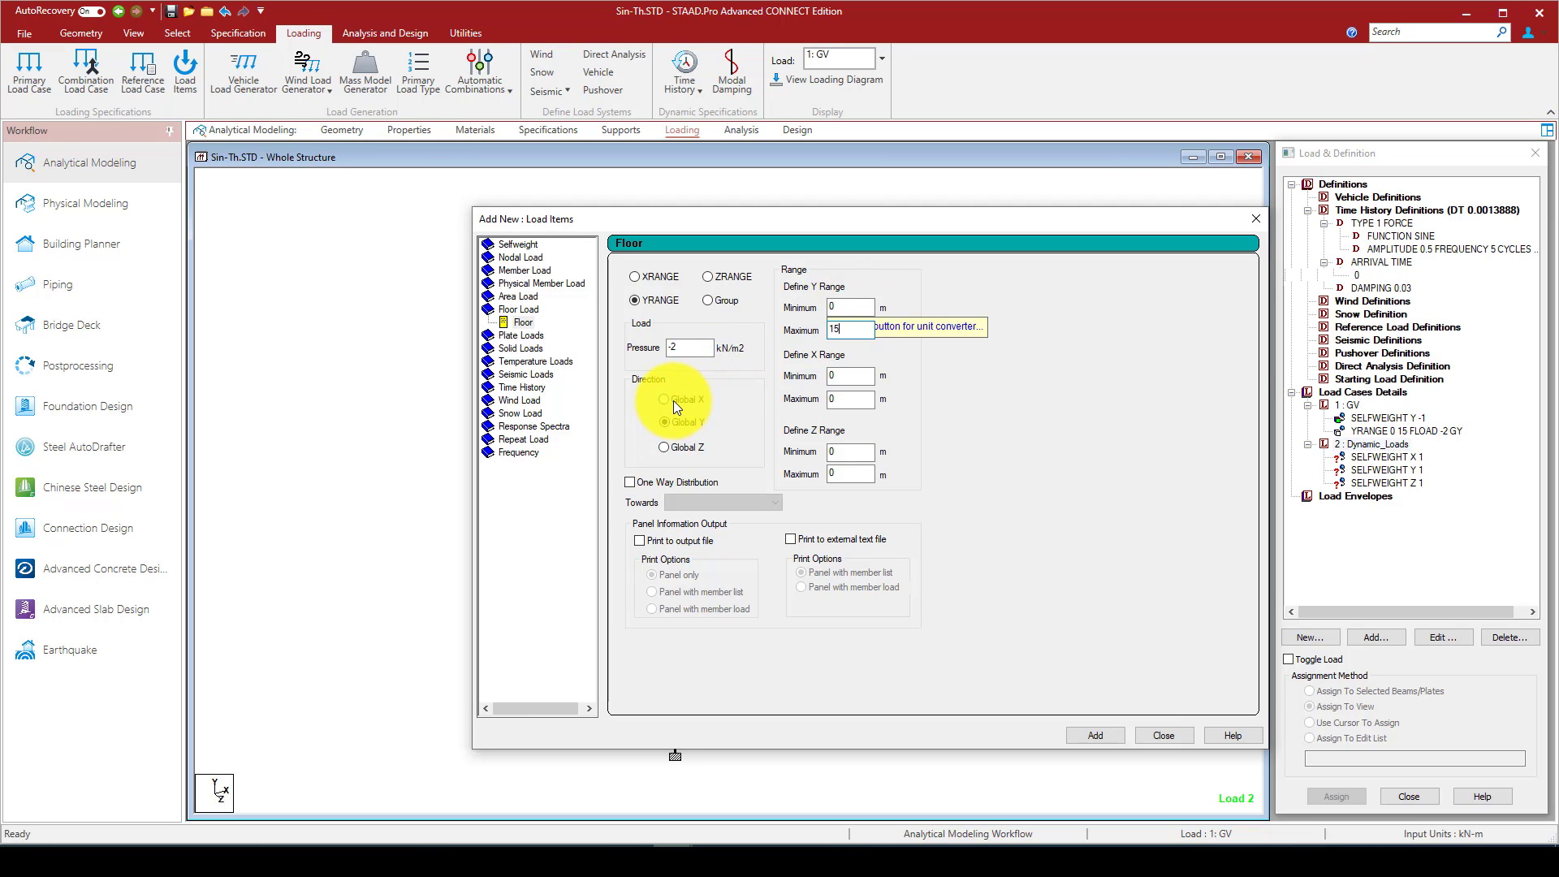
{"action": "left_click", "coordinate": [673, 400]}
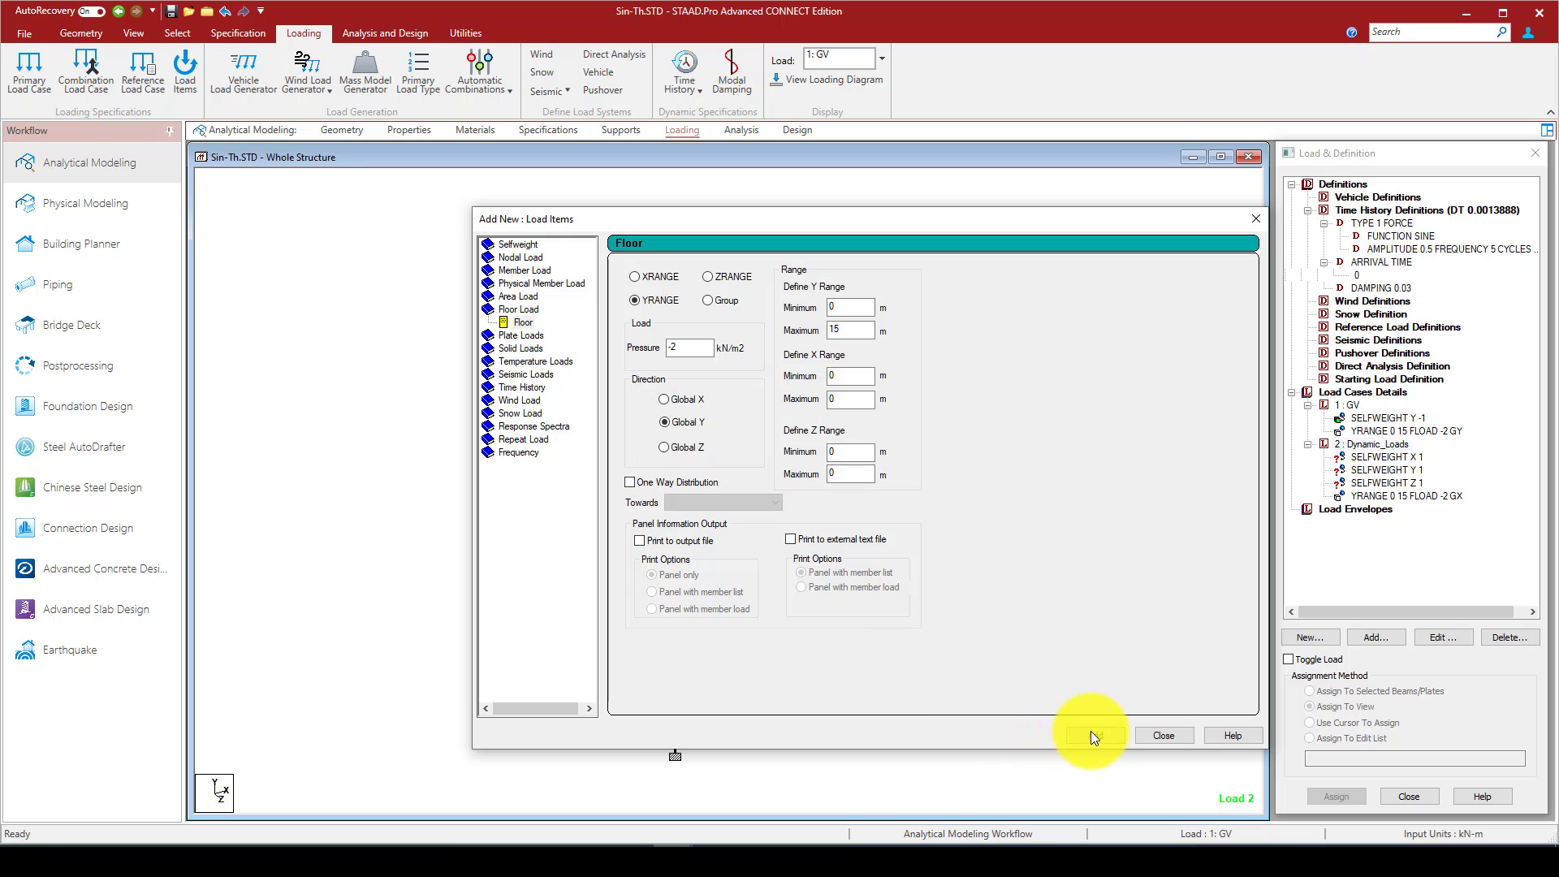
{"action": "left_click", "coordinate": [665, 446]}
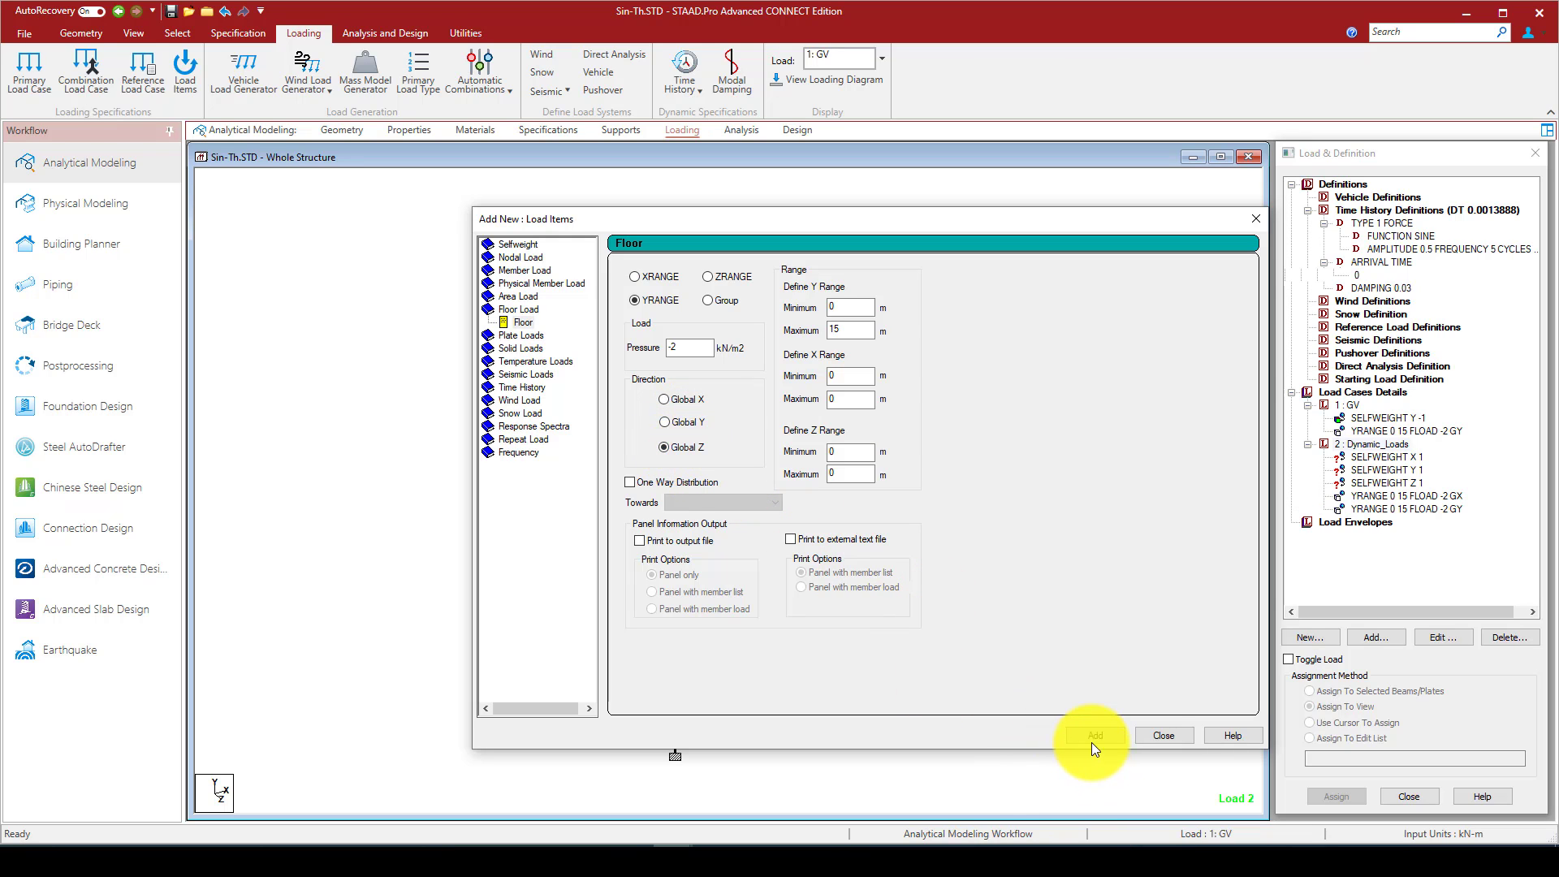
Add the global Z floor load and assign the X self-weight to the whole structure
{"action": "left_click", "coordinate": [1167, 739]}
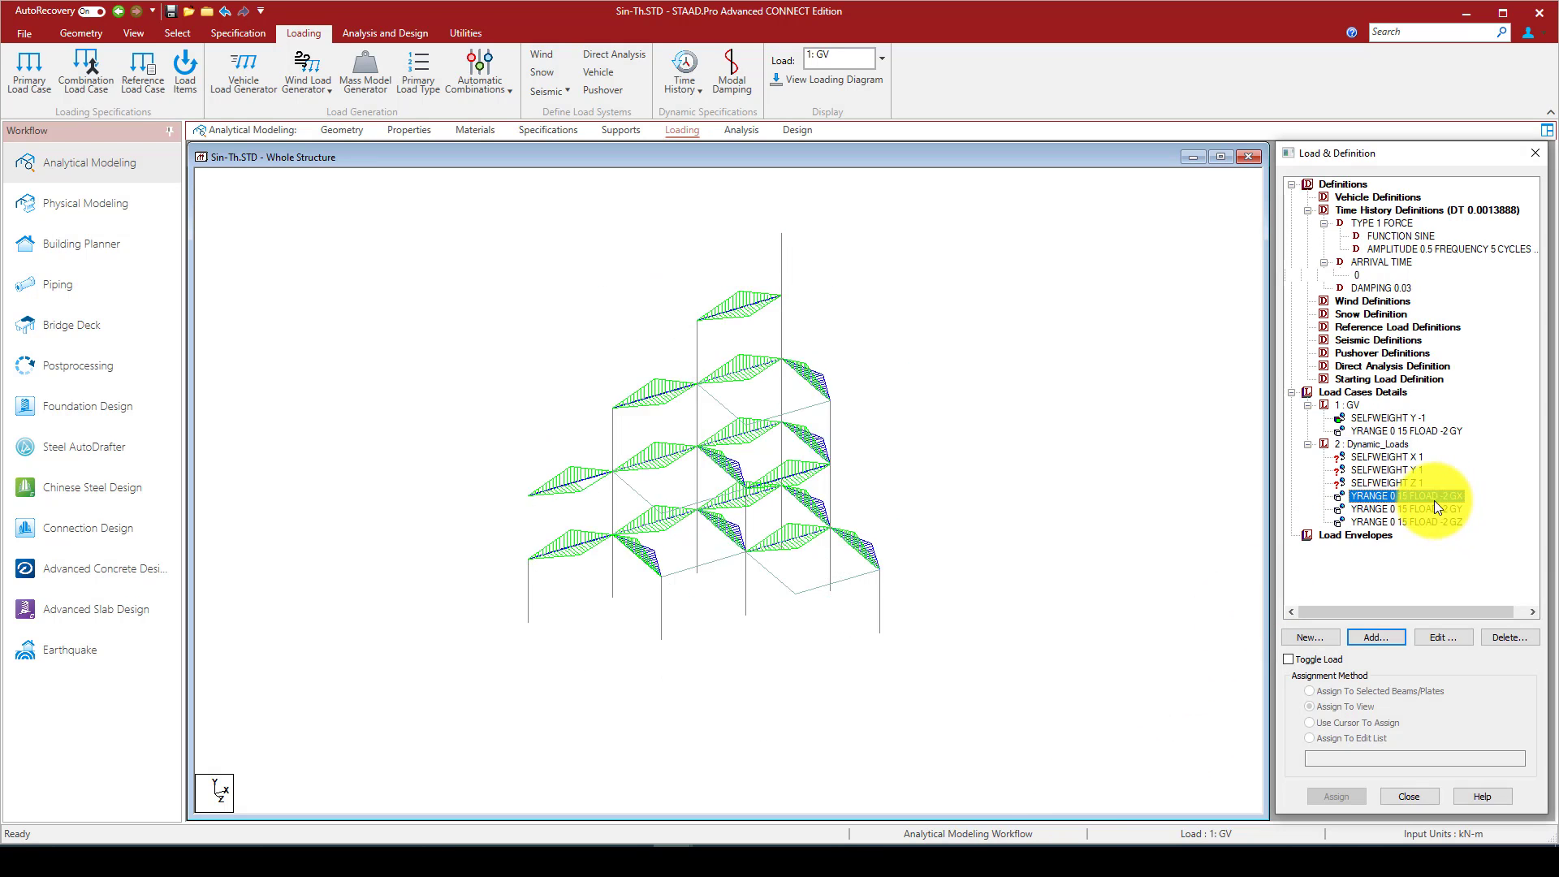
{"action": "left_click", "coordinate": [1430, 511]}
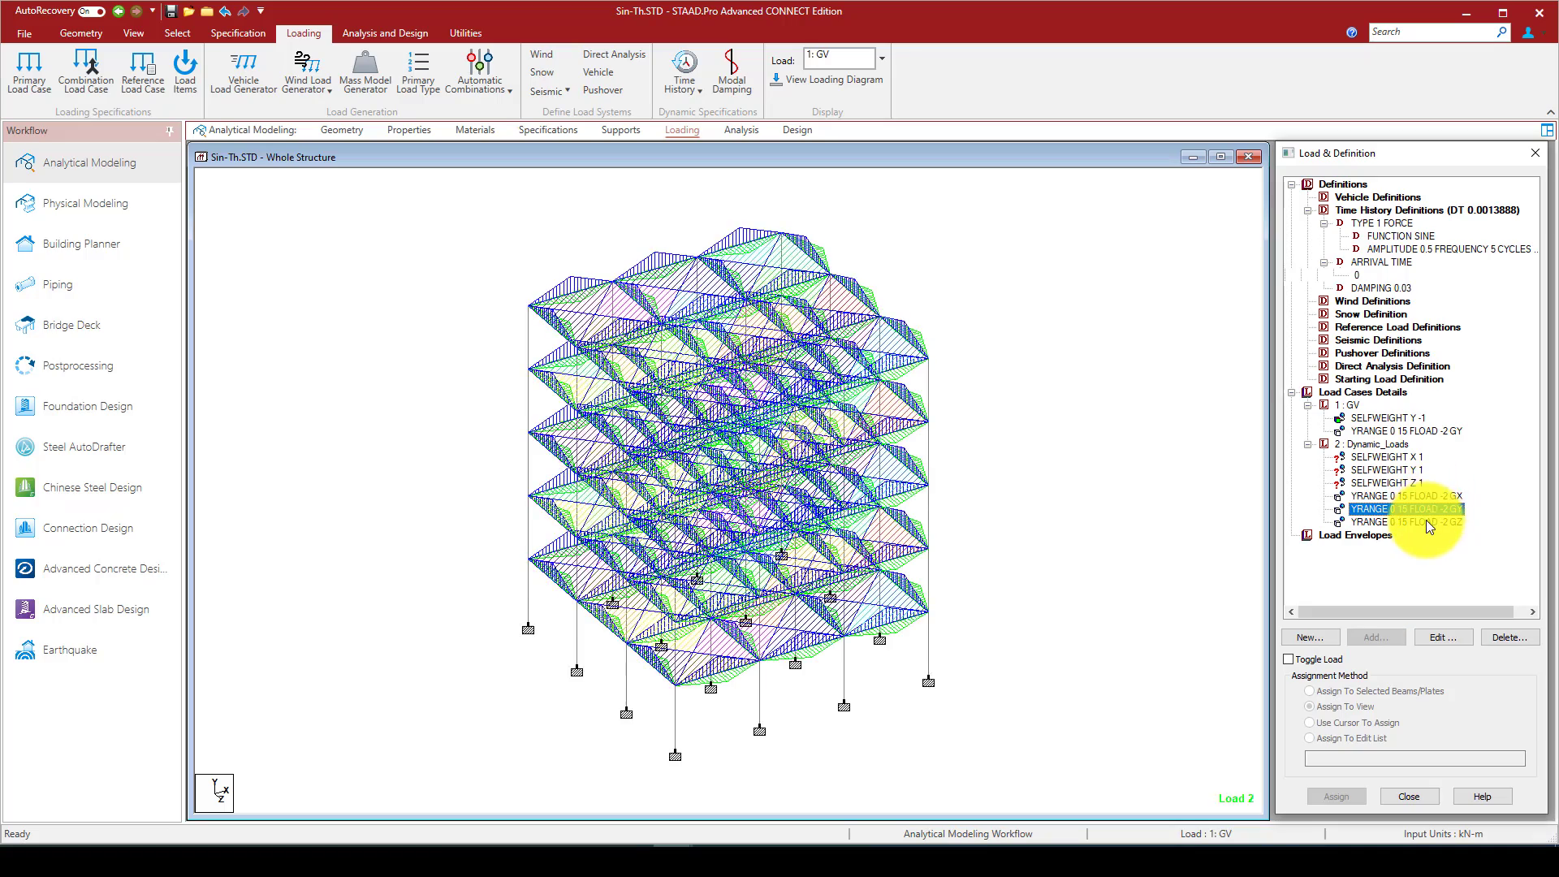
{"action": "left_click", "coordinate": [1427, 520]}
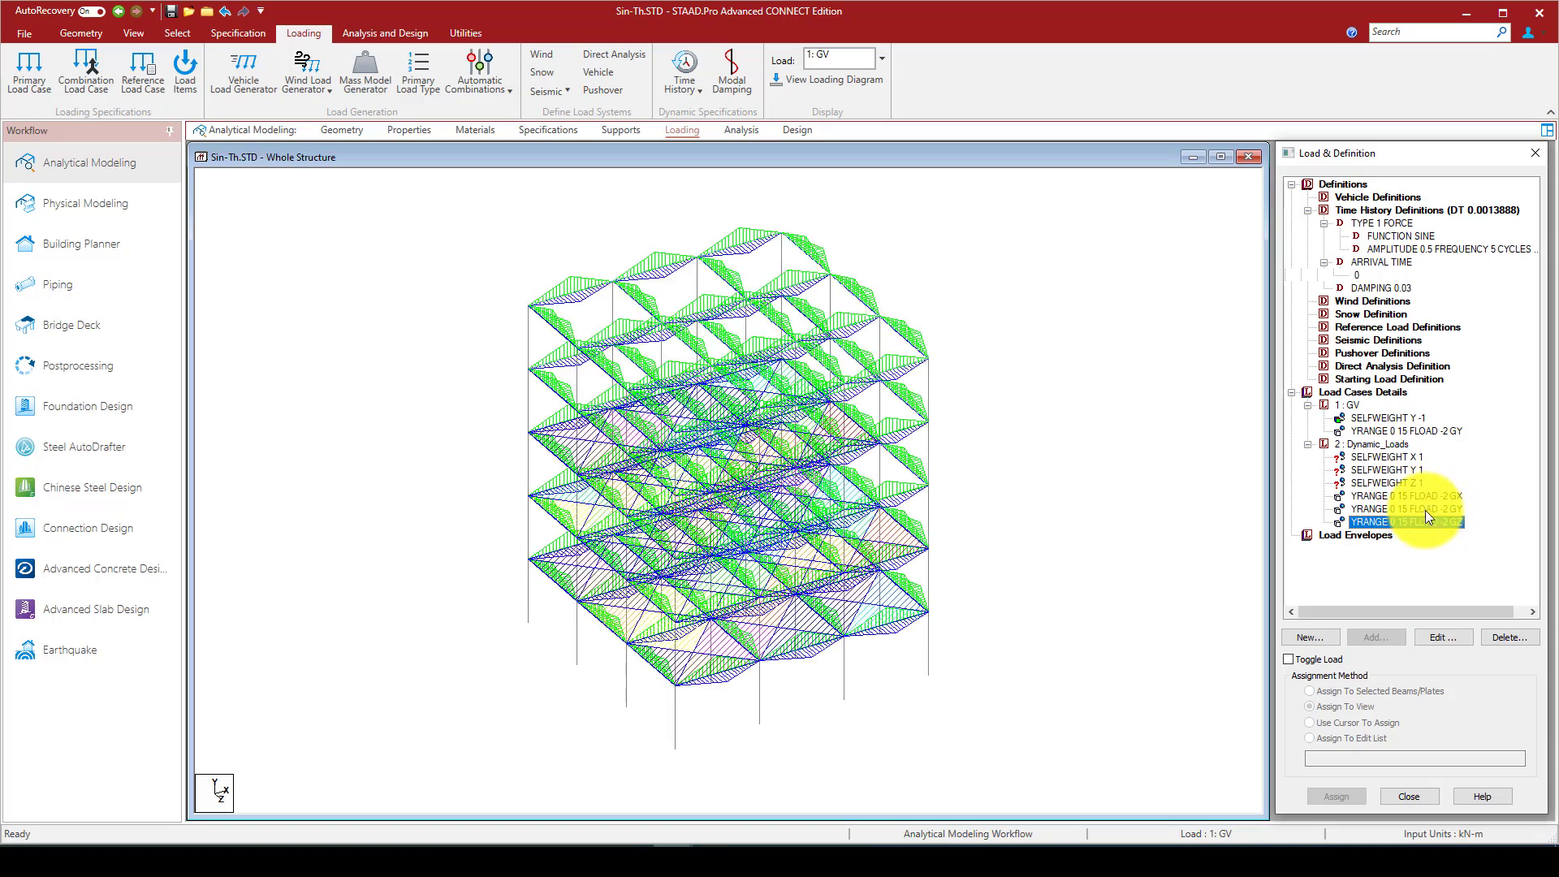
{"action": "left_click", "coordinate": [1391, 457]}
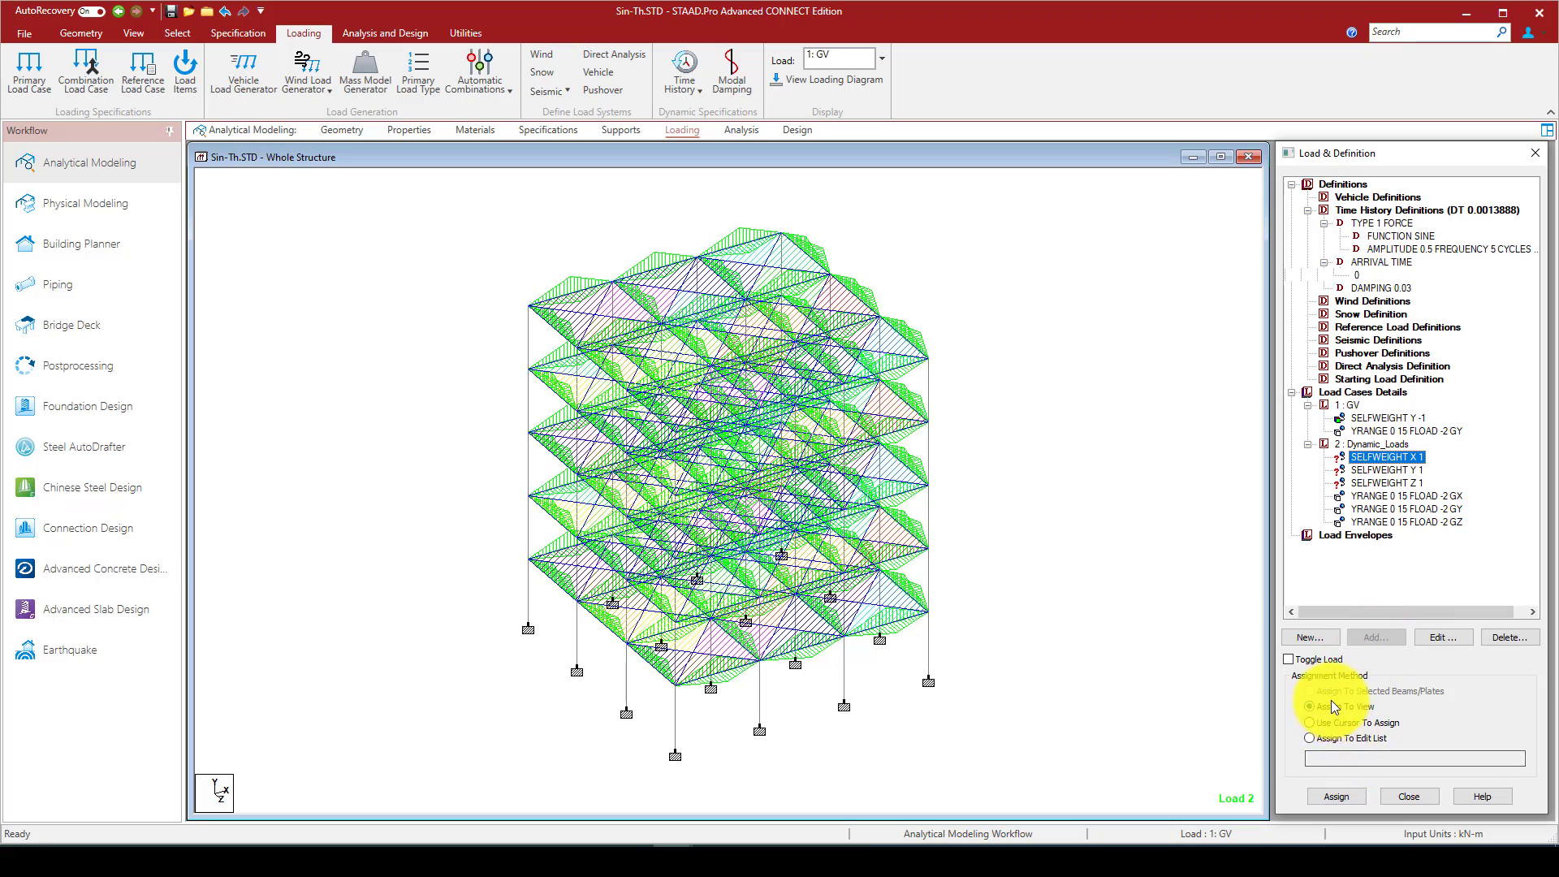
{"action": "left_click", "coordinate": [1336, 795]}
{"action": "left_click", "coordinate": [1442, 521]}
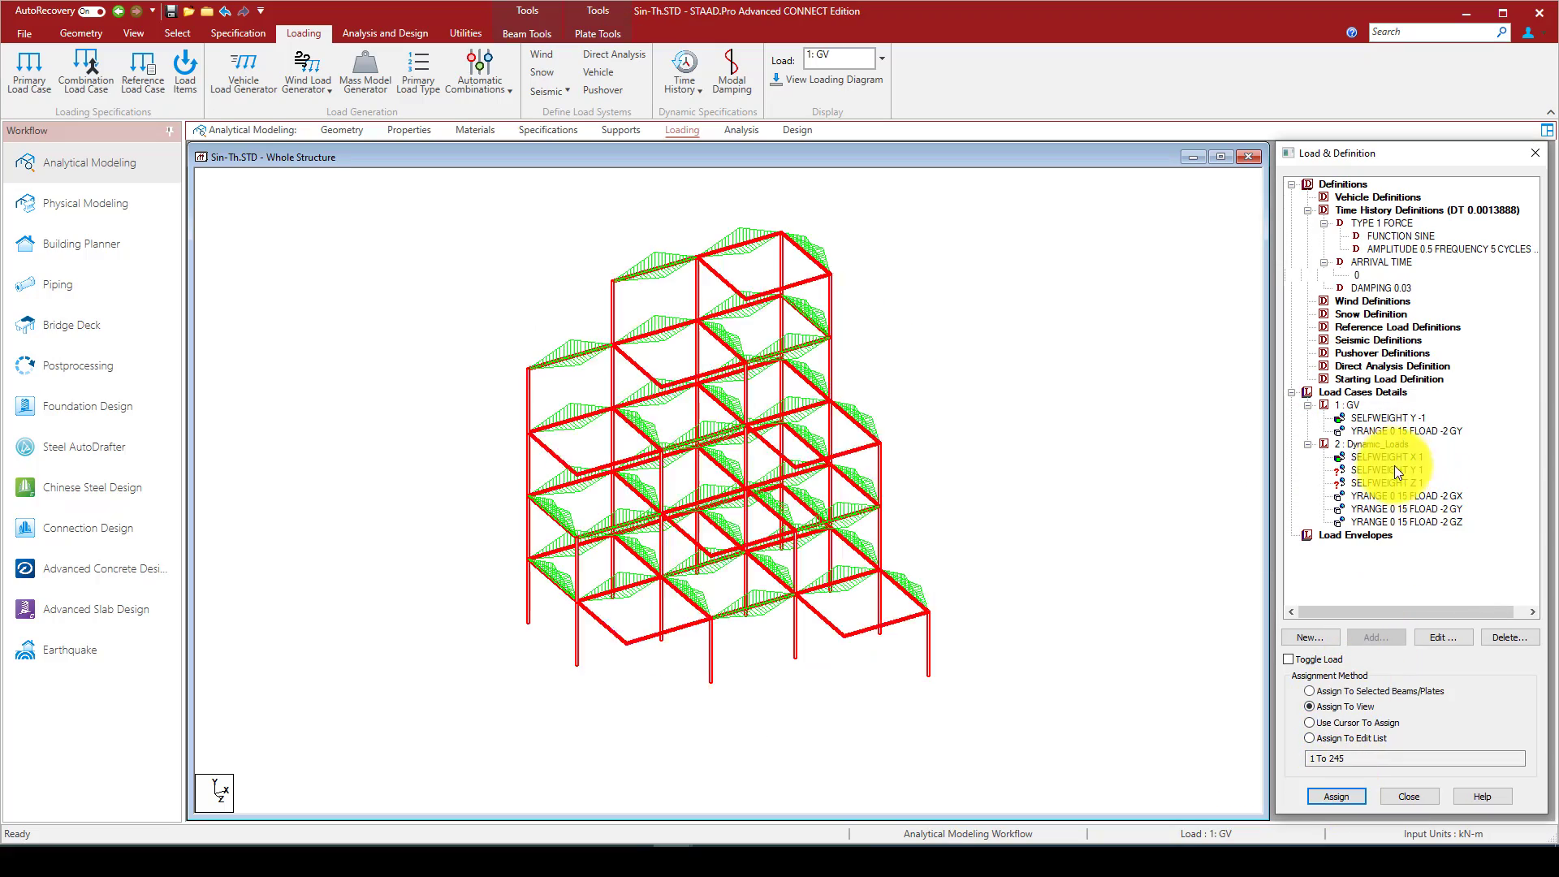
Assign the Y and Z self-weights to the whole structure
{"action": "left_click", "coordinate": [1387, 470]}
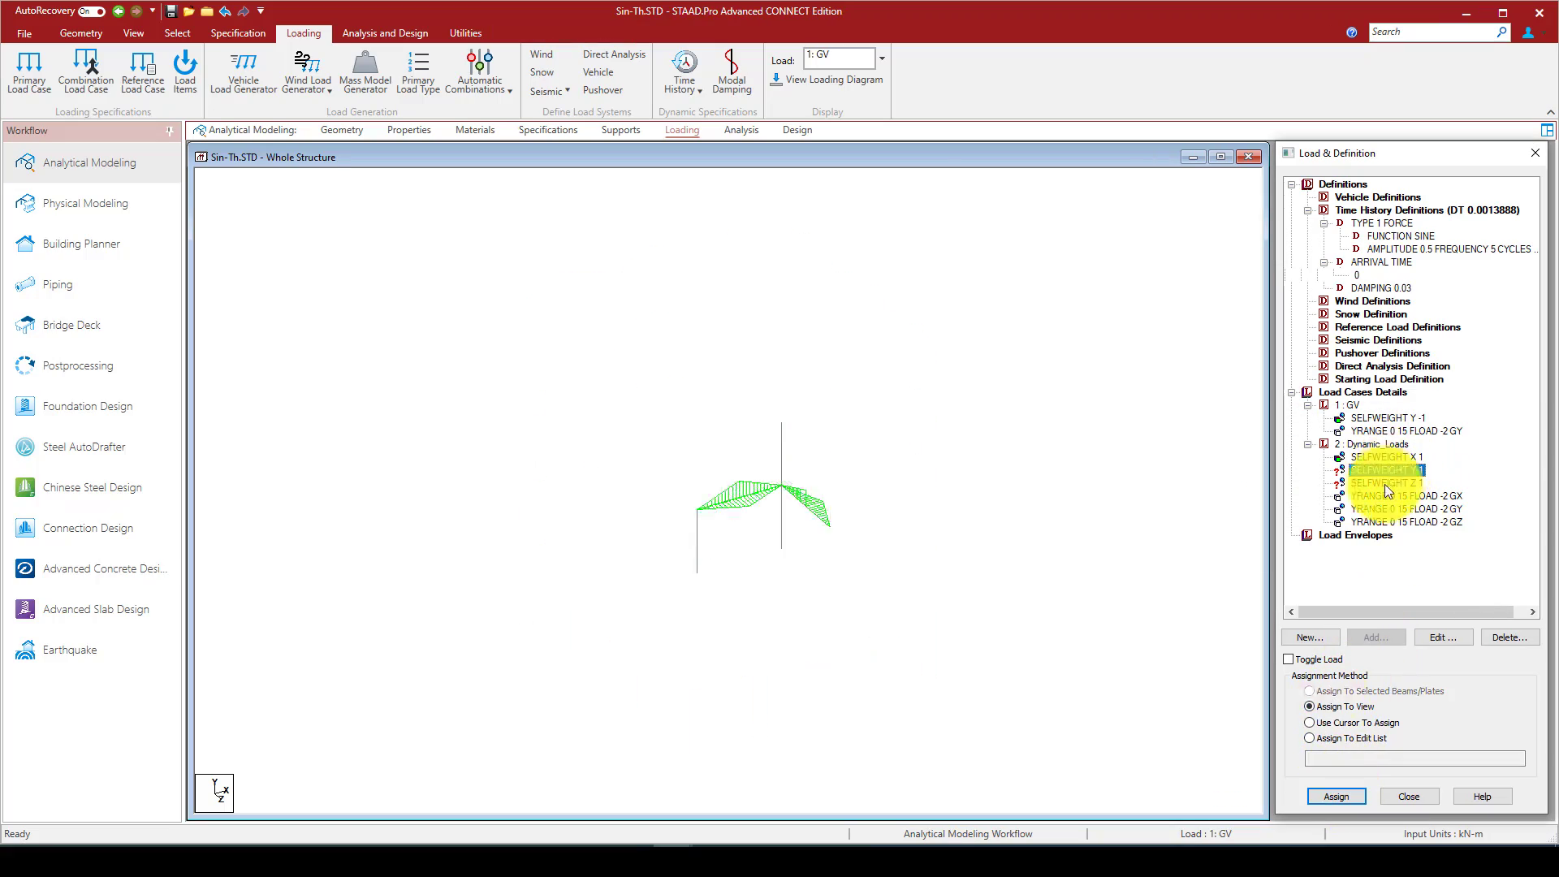
{"action": "left_click", "coordinate": [1336, 795]}
{"action": "left_click", "coordinate": [1435, 518]}
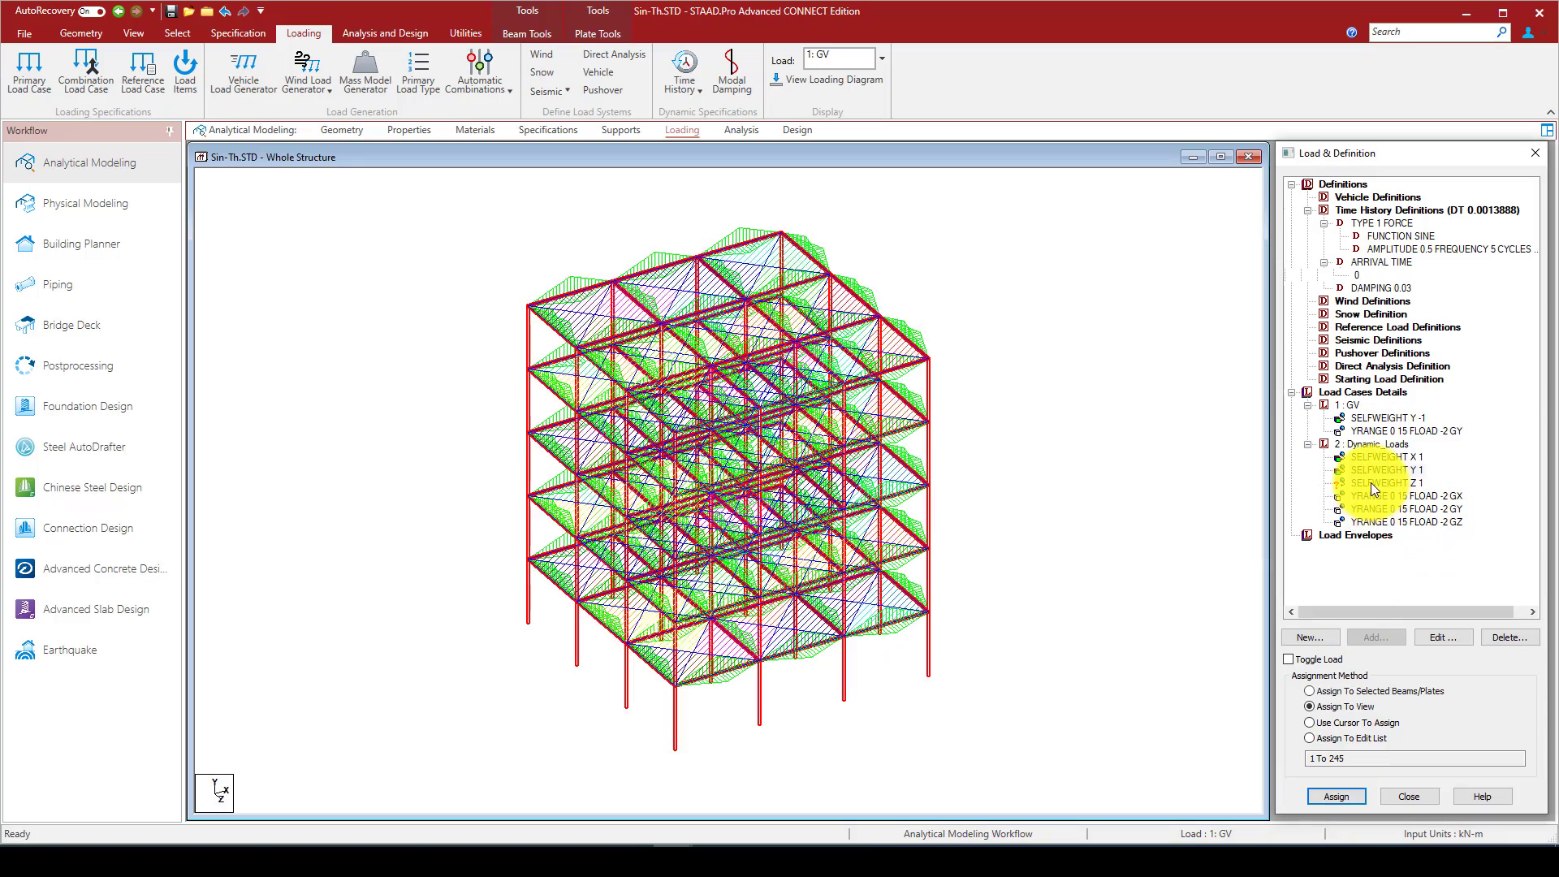
{"action": "left_click", "coordinate": [1370, 482]}
{"action": "left_click", "coordinate": [1341, 794]}
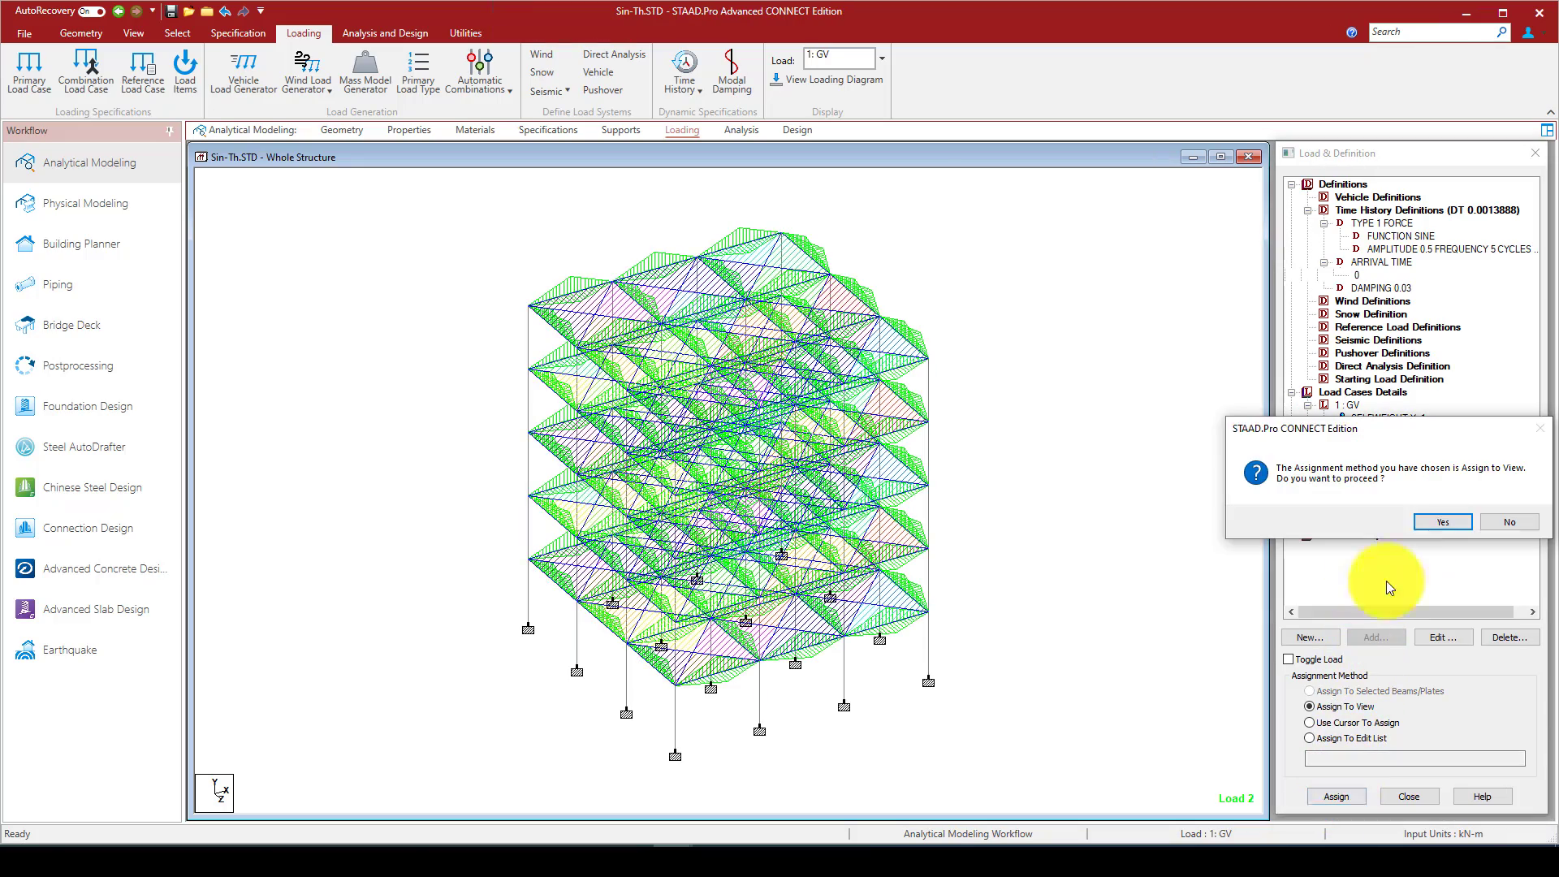
{"action": "left_click", "coordinate": [1442, 521]}
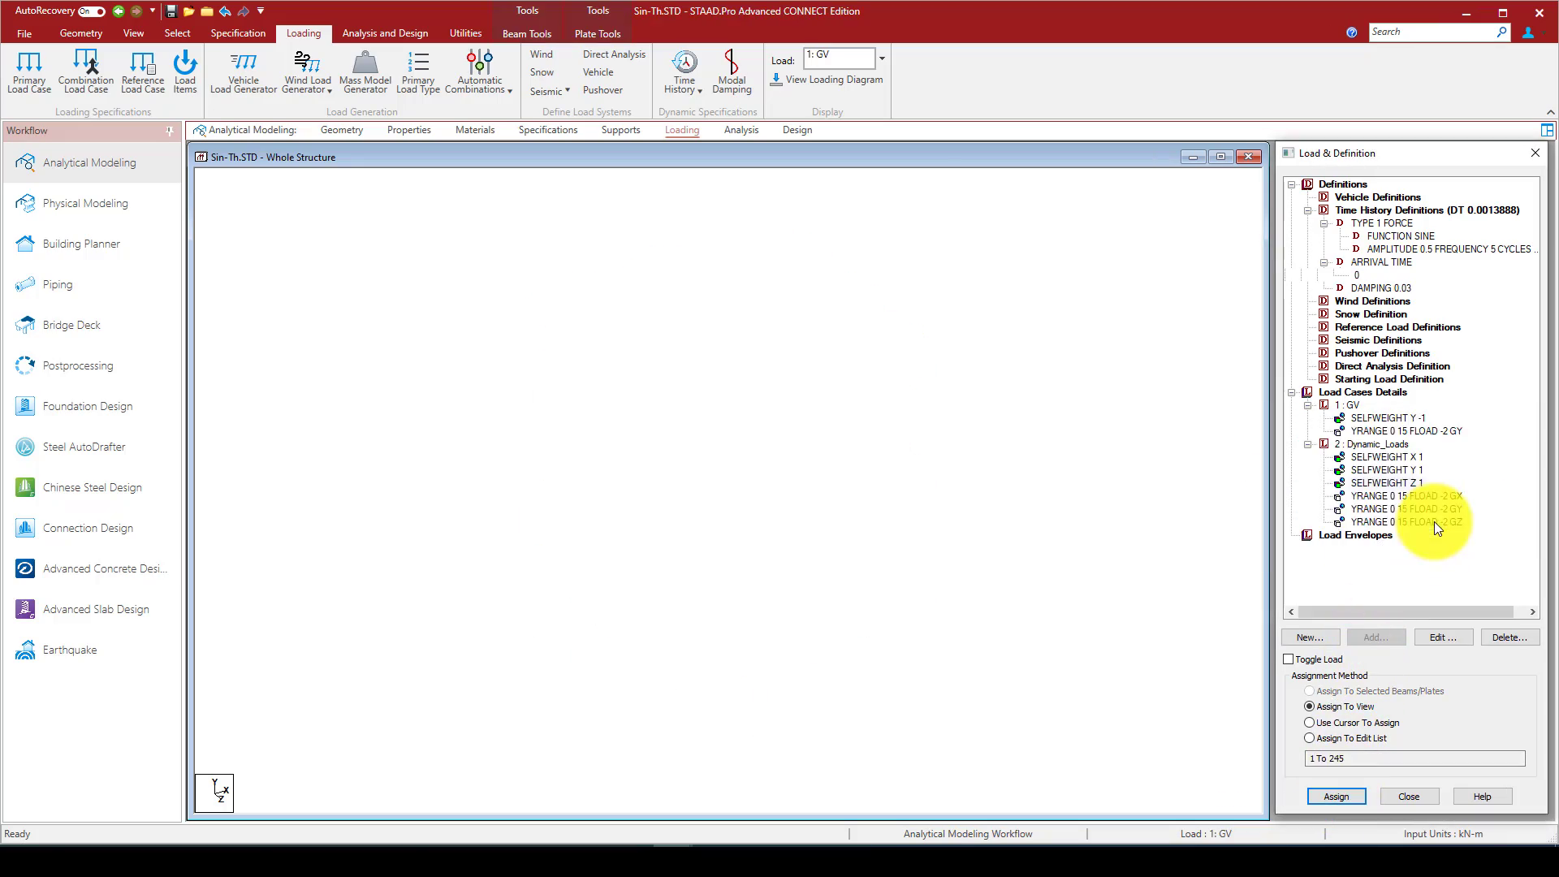
{"action": "left_click", "coordinate": [1367, 442]}
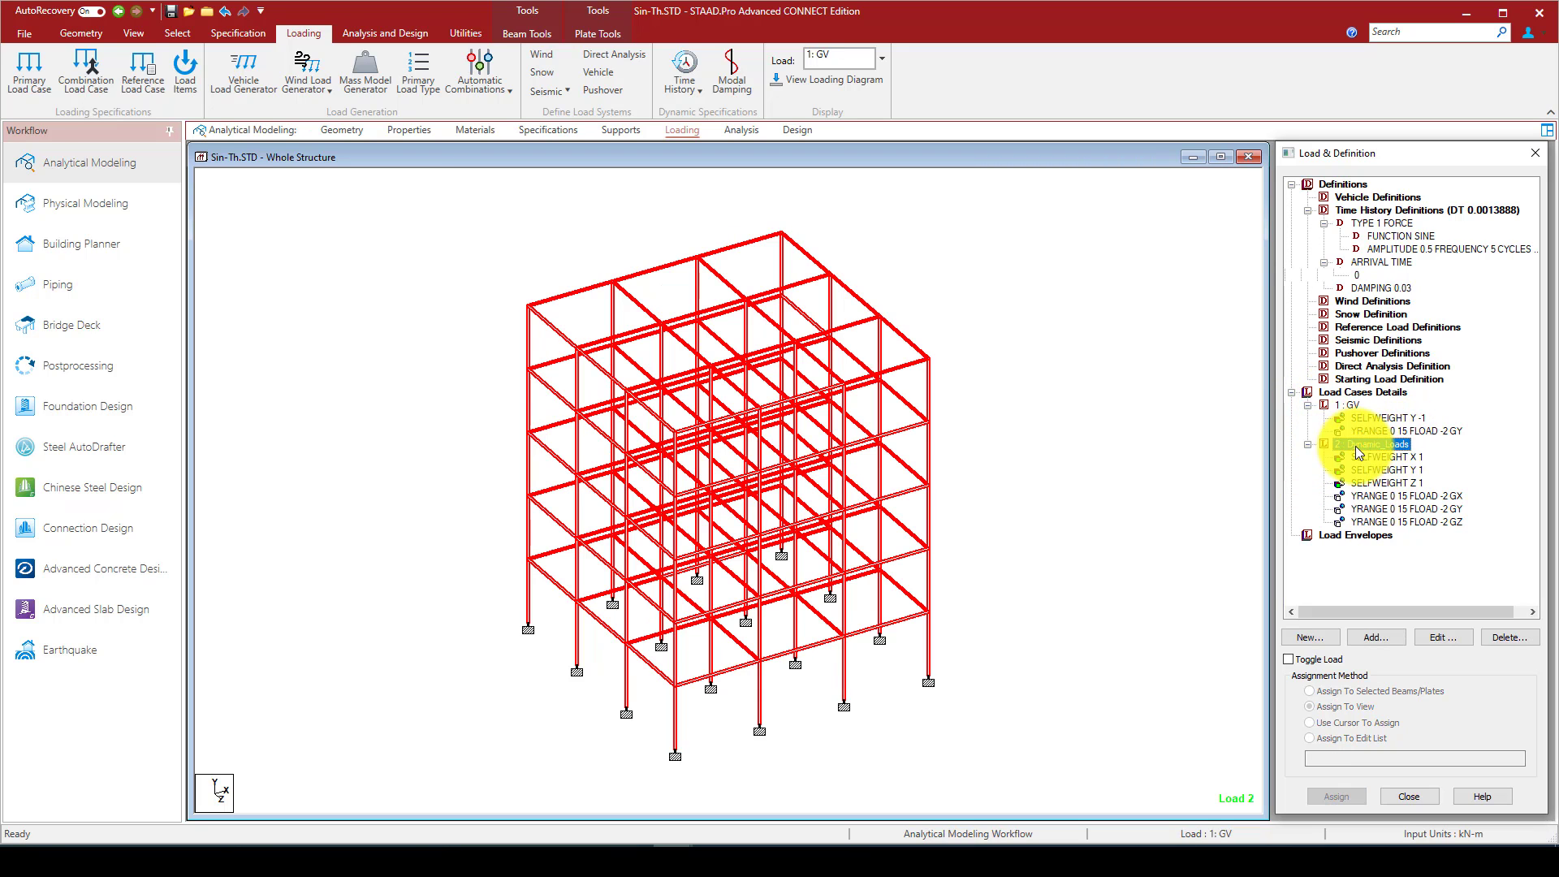
{"action": "left_click", "coordinate": [1351, 391]}
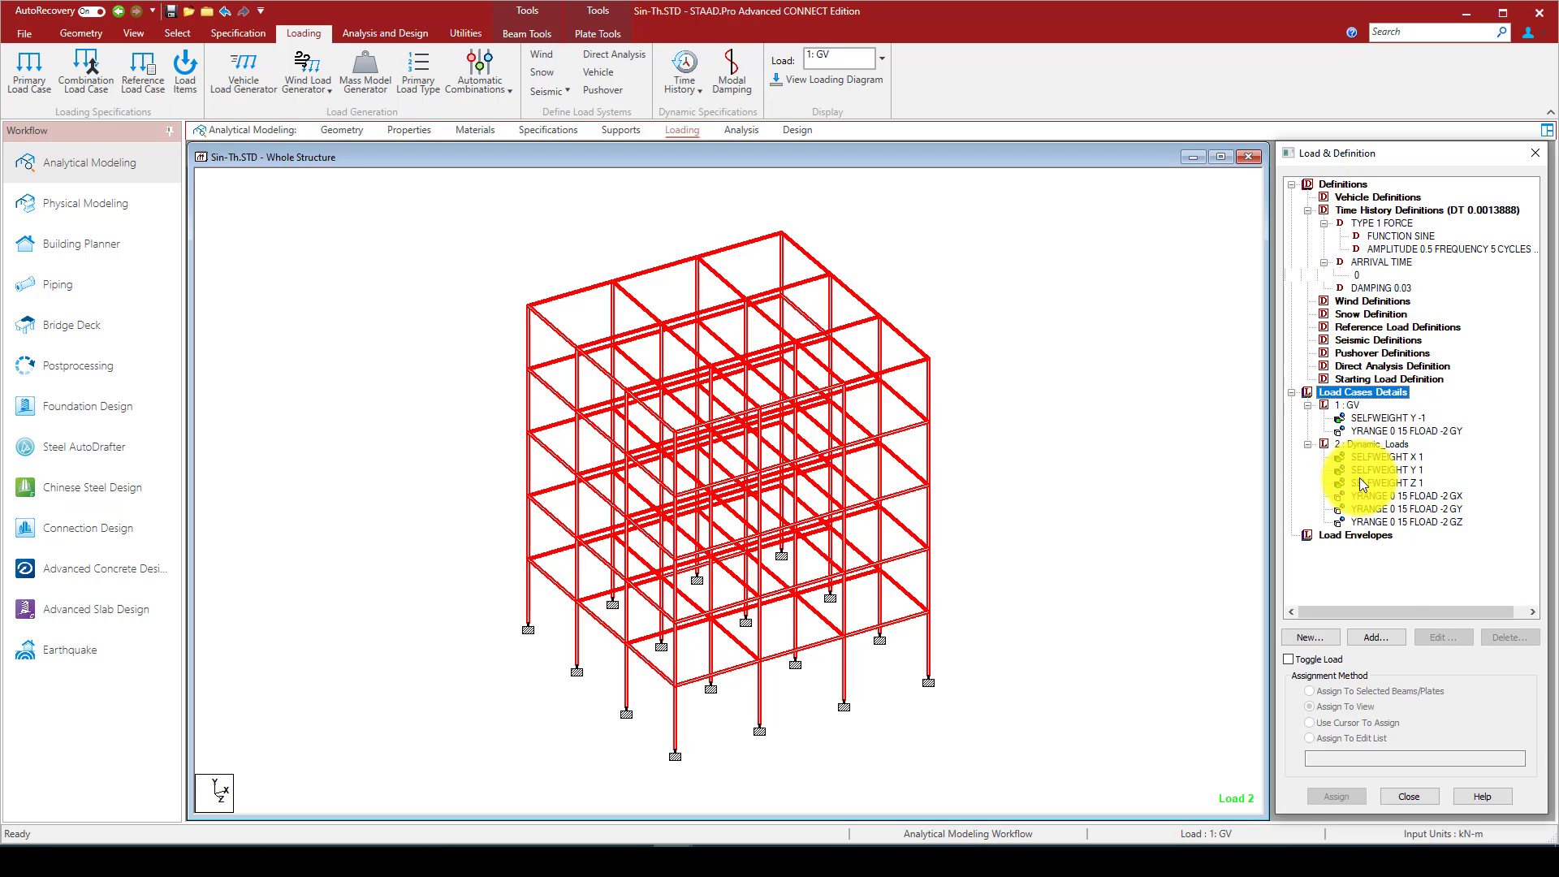
Start a Time History load item for Dynamic_Loads with arrival time 0
{"action": "left_click", "coordinate": [1377, 637]}
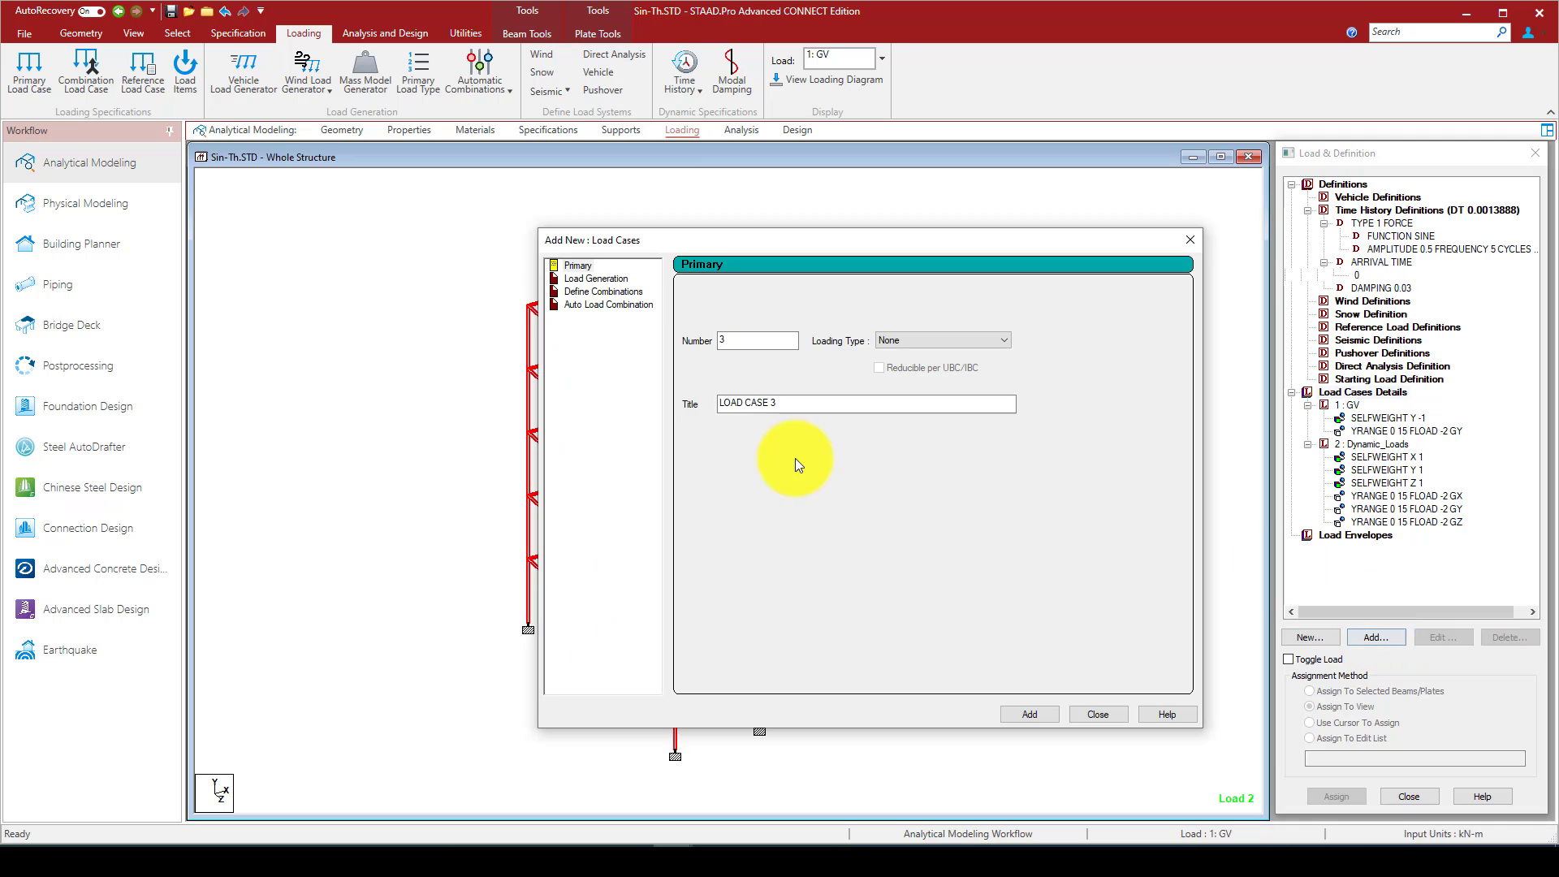
{"action": "left_click", "coordinate": [1190, 240]}
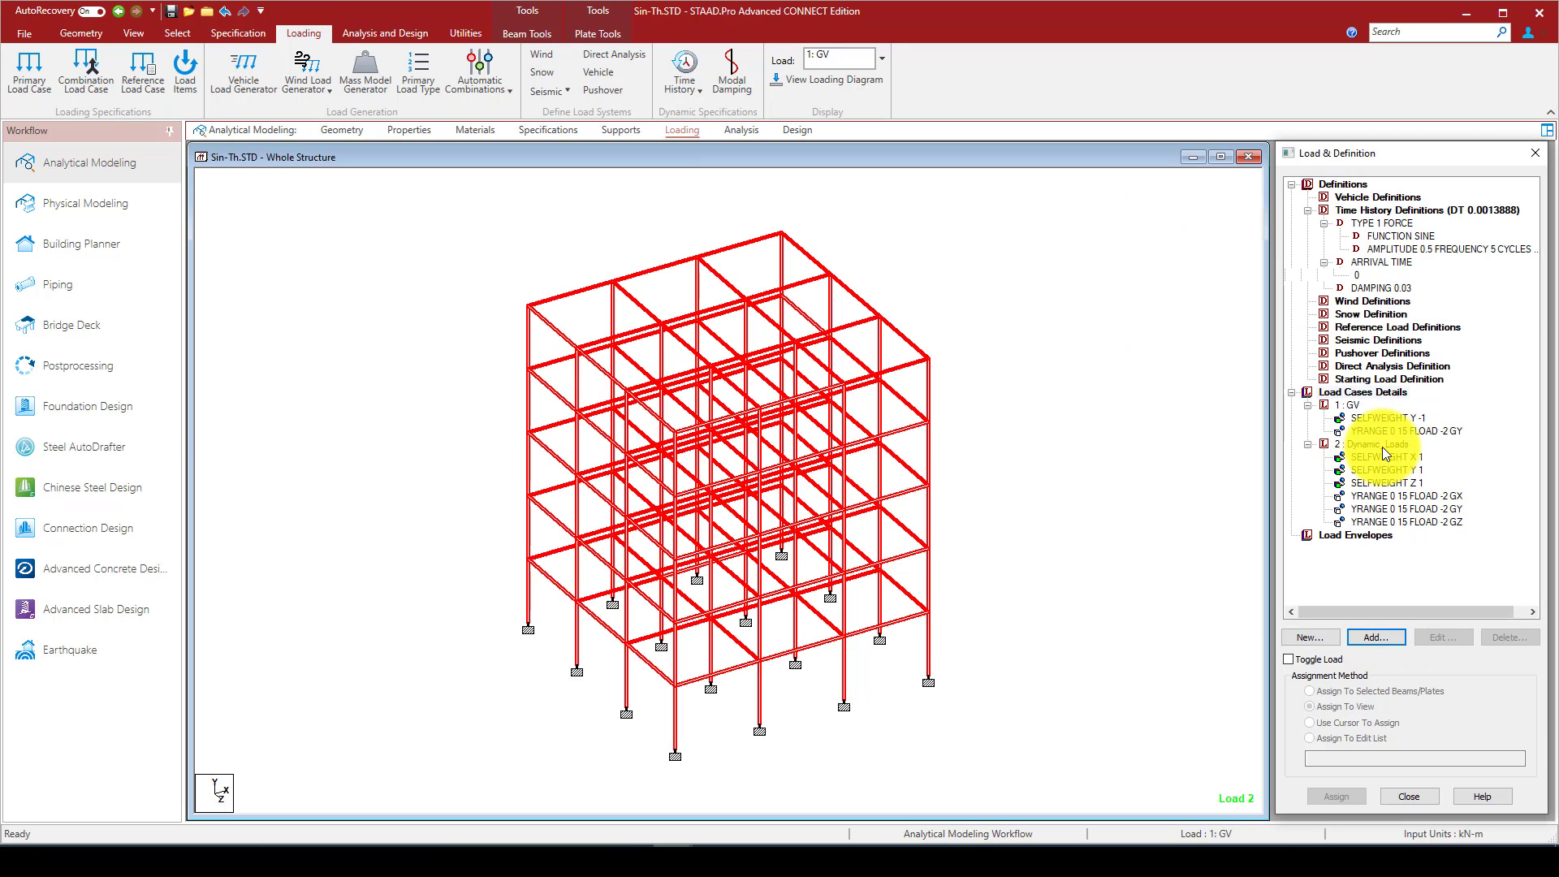
{"action": "left_click", "coordinate": [1383, 447]}
{"action": "left_click", "coordinate": [1381, 634]}
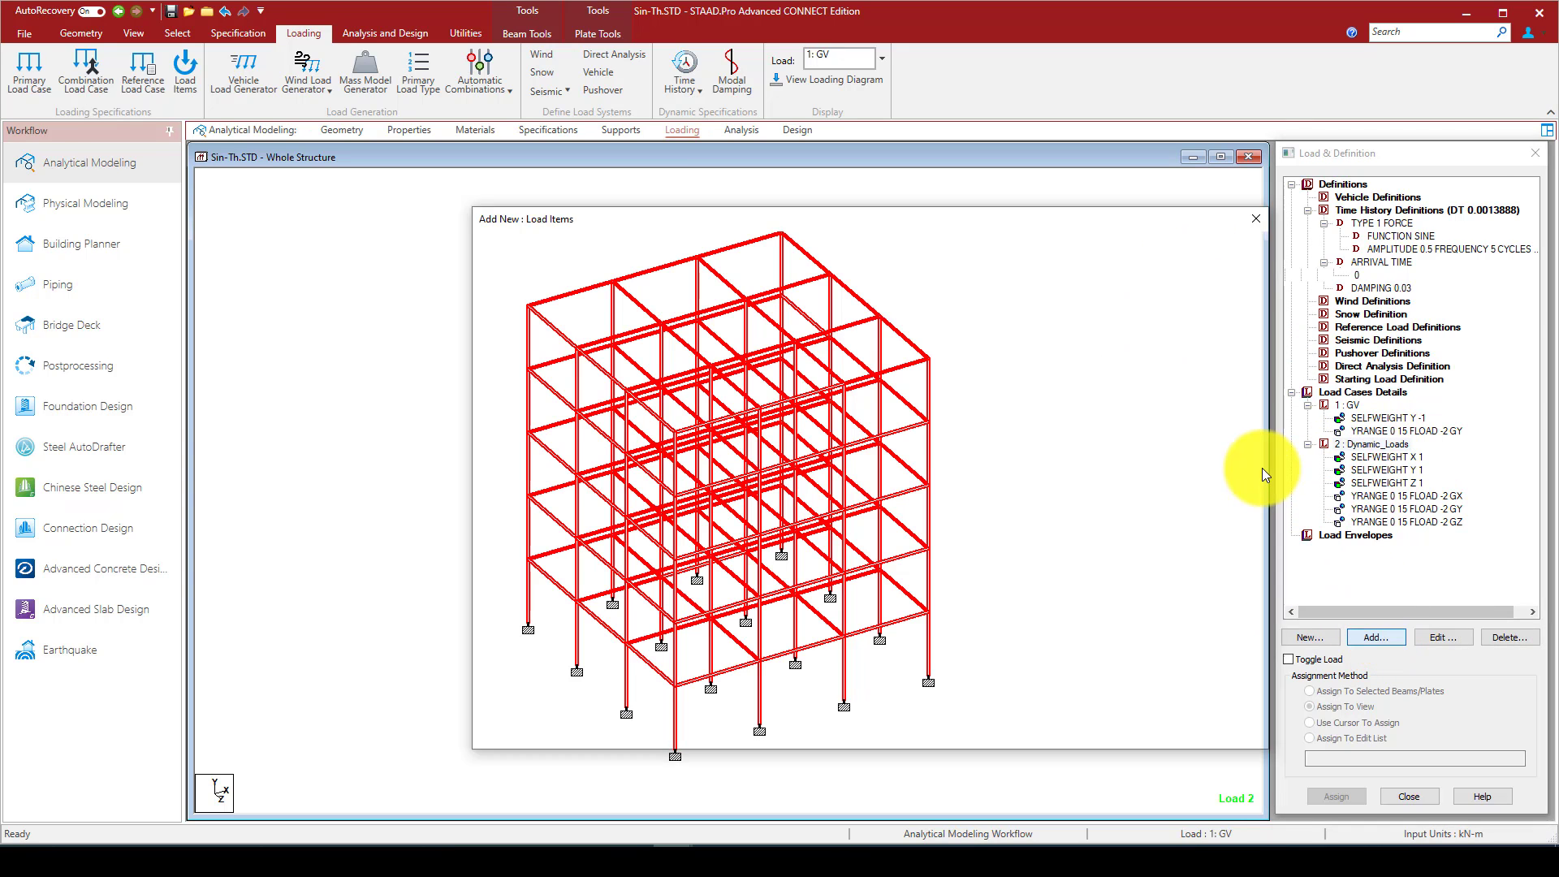
{"action": "left_click_drag", "start_coordinate": [1117, 226], "coordinate": [970, 219]}
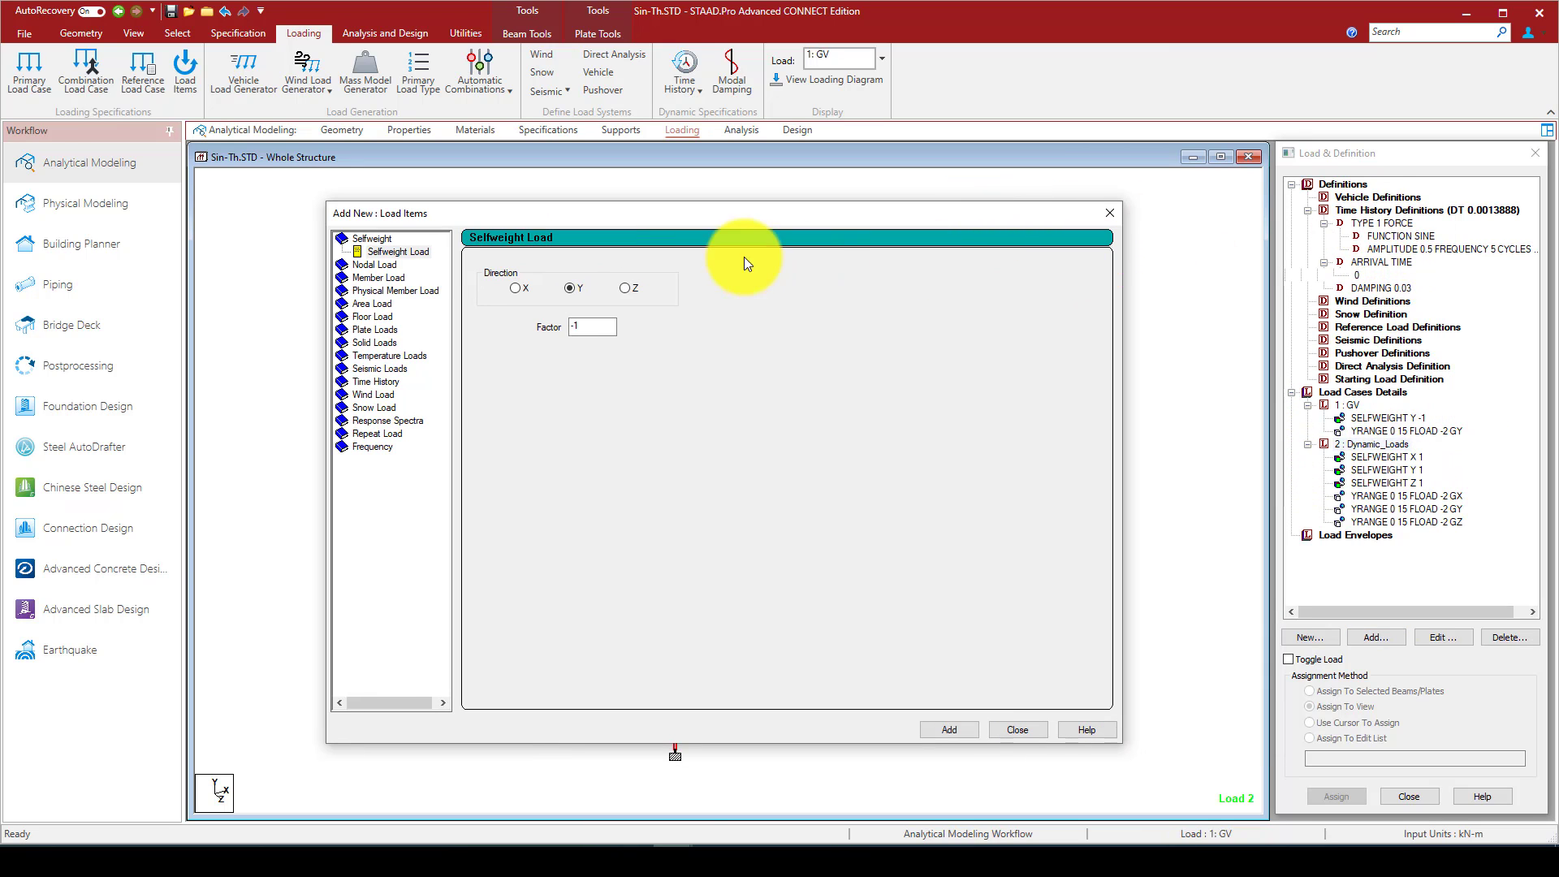
{"action": "left_click", "coordinate": [363, 381]}
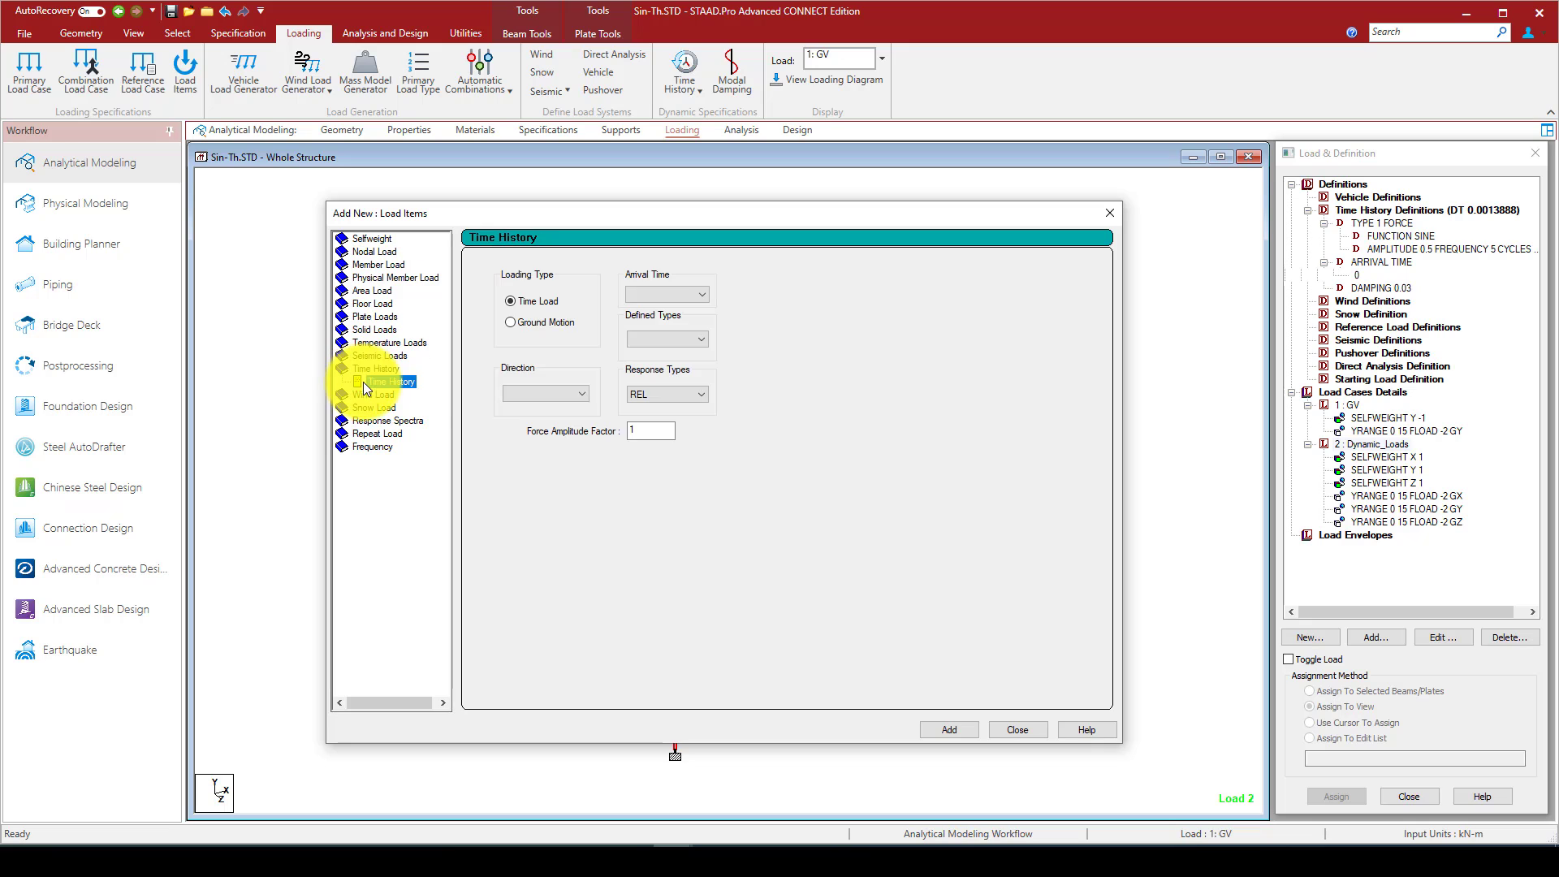
{"action": "left_click", "coordinate": [650, 294]}
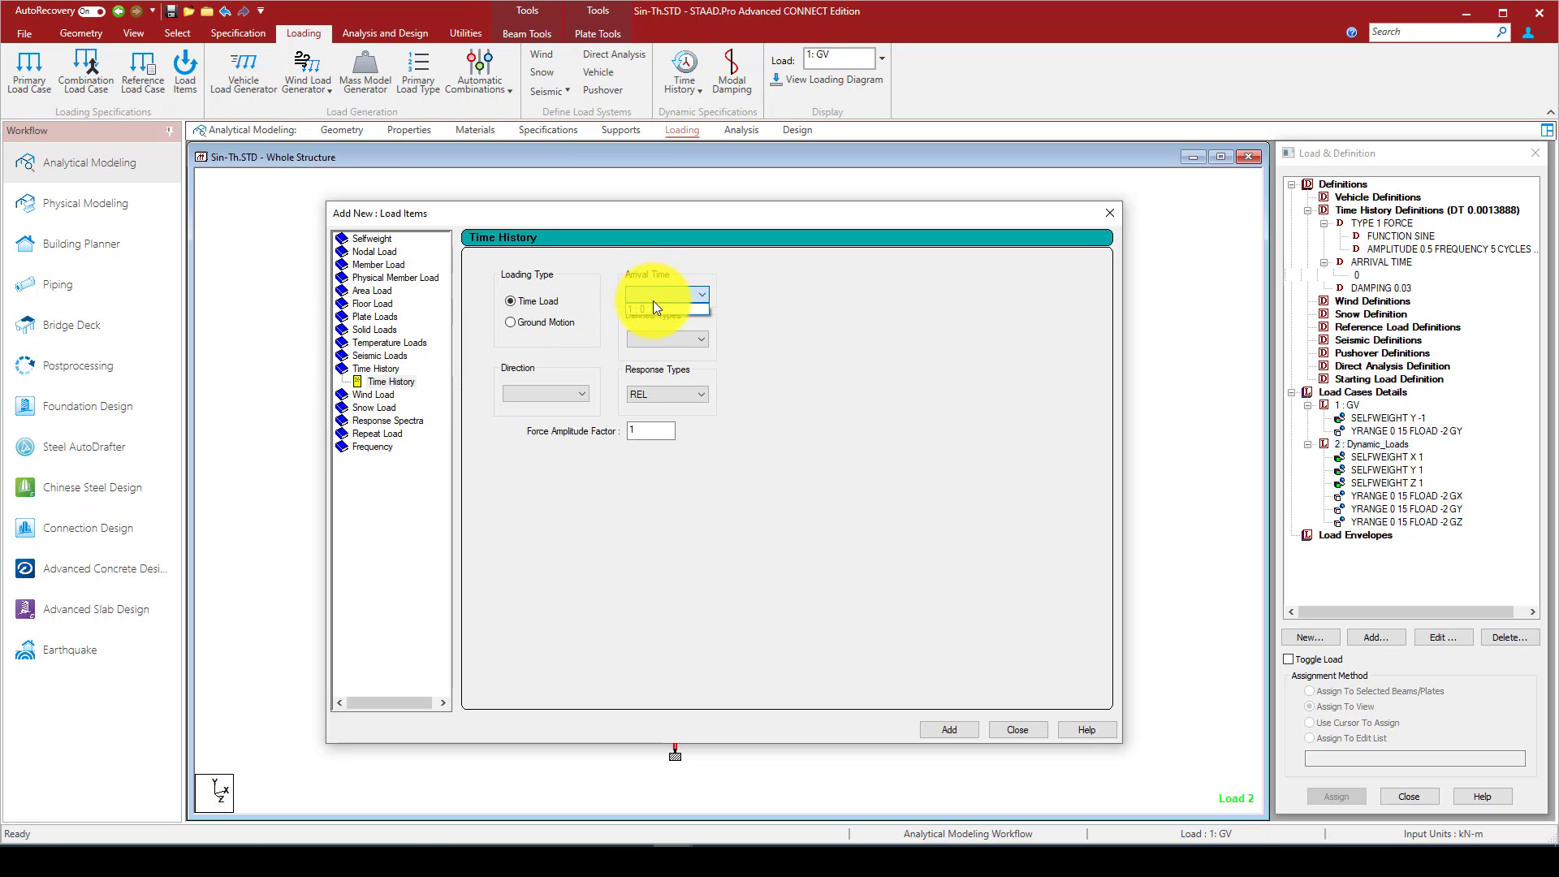
{"action": "left_click", "coordinate": [654, 307]}
Use defined type 1 Force, direction FX and amplitude factor 1, and add the item
{"action": "left_click", "coordinate": [651, 338]}
{"action": "left_click", "coordinate": [652, 352]}
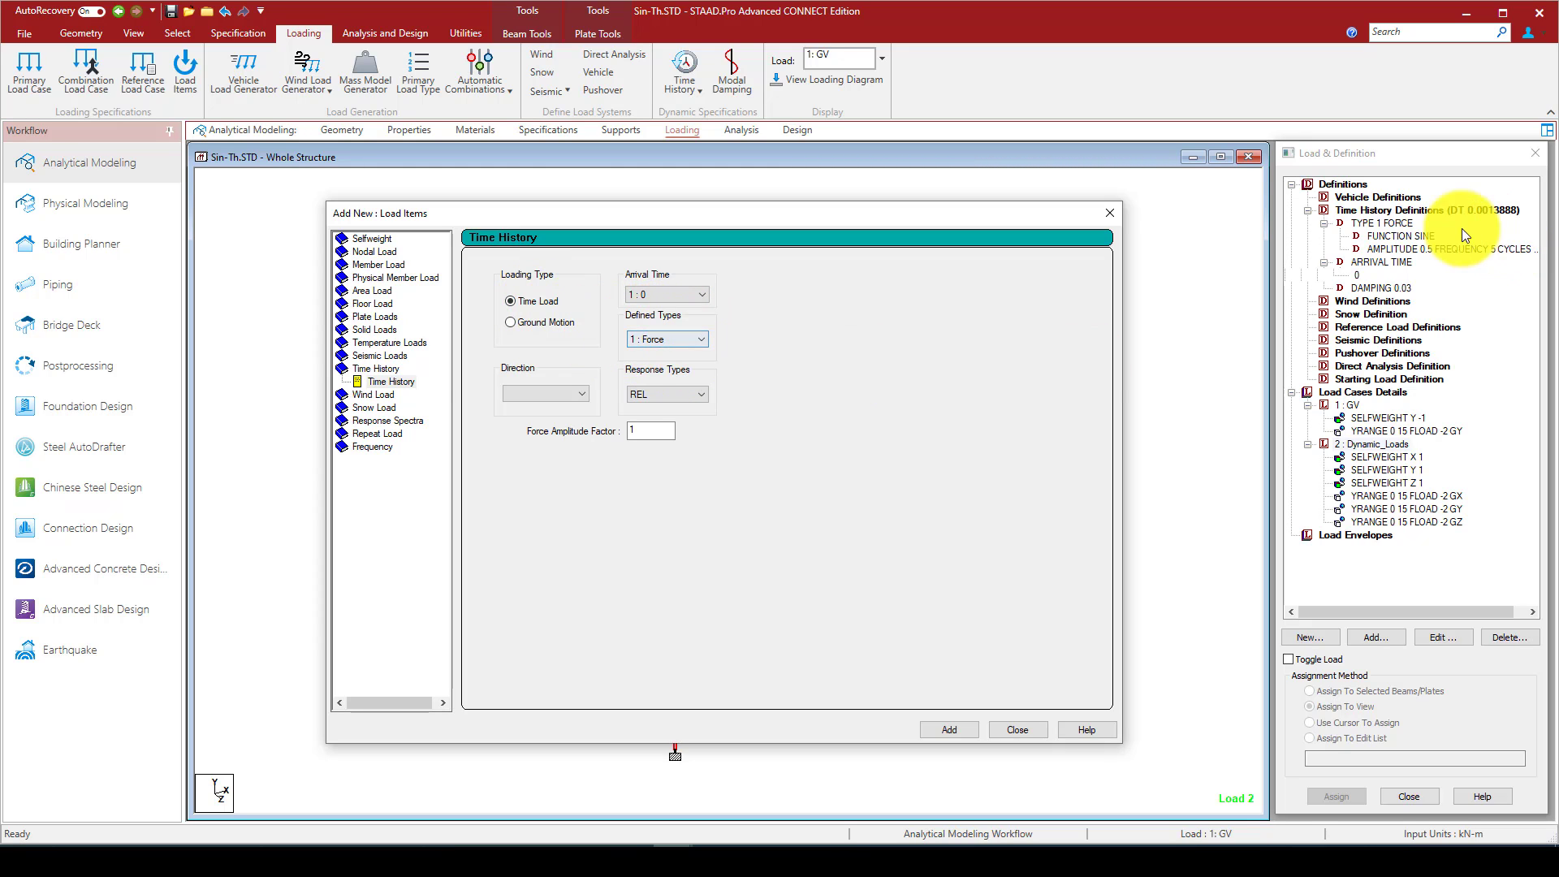
{"action": "left_click", "coordinate": [544, 392]}
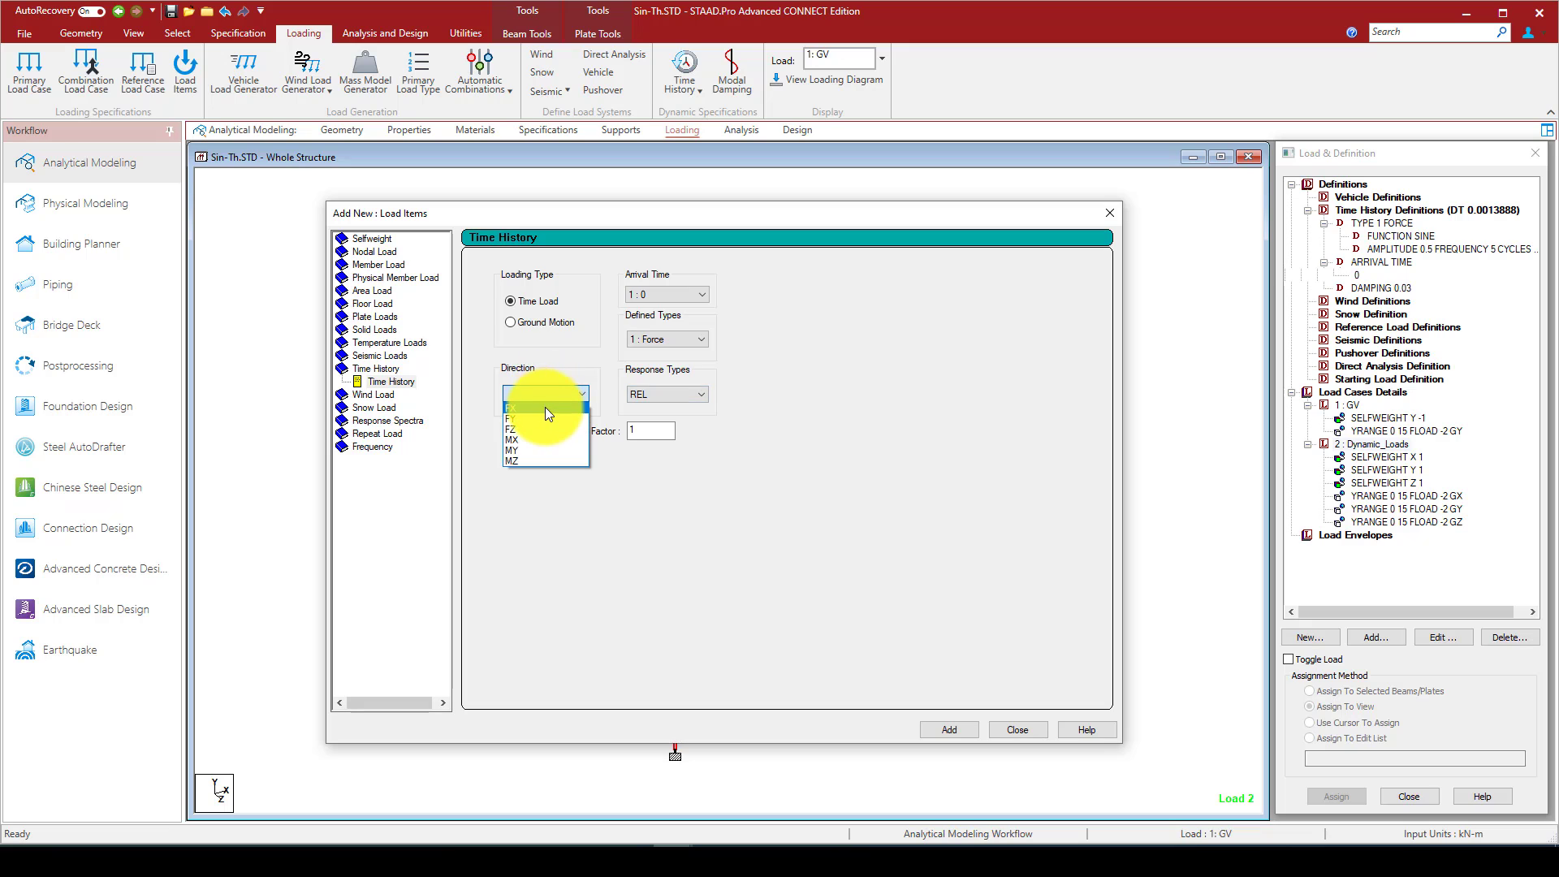
{"action": "left_click", "coordinate": [544, 408]}
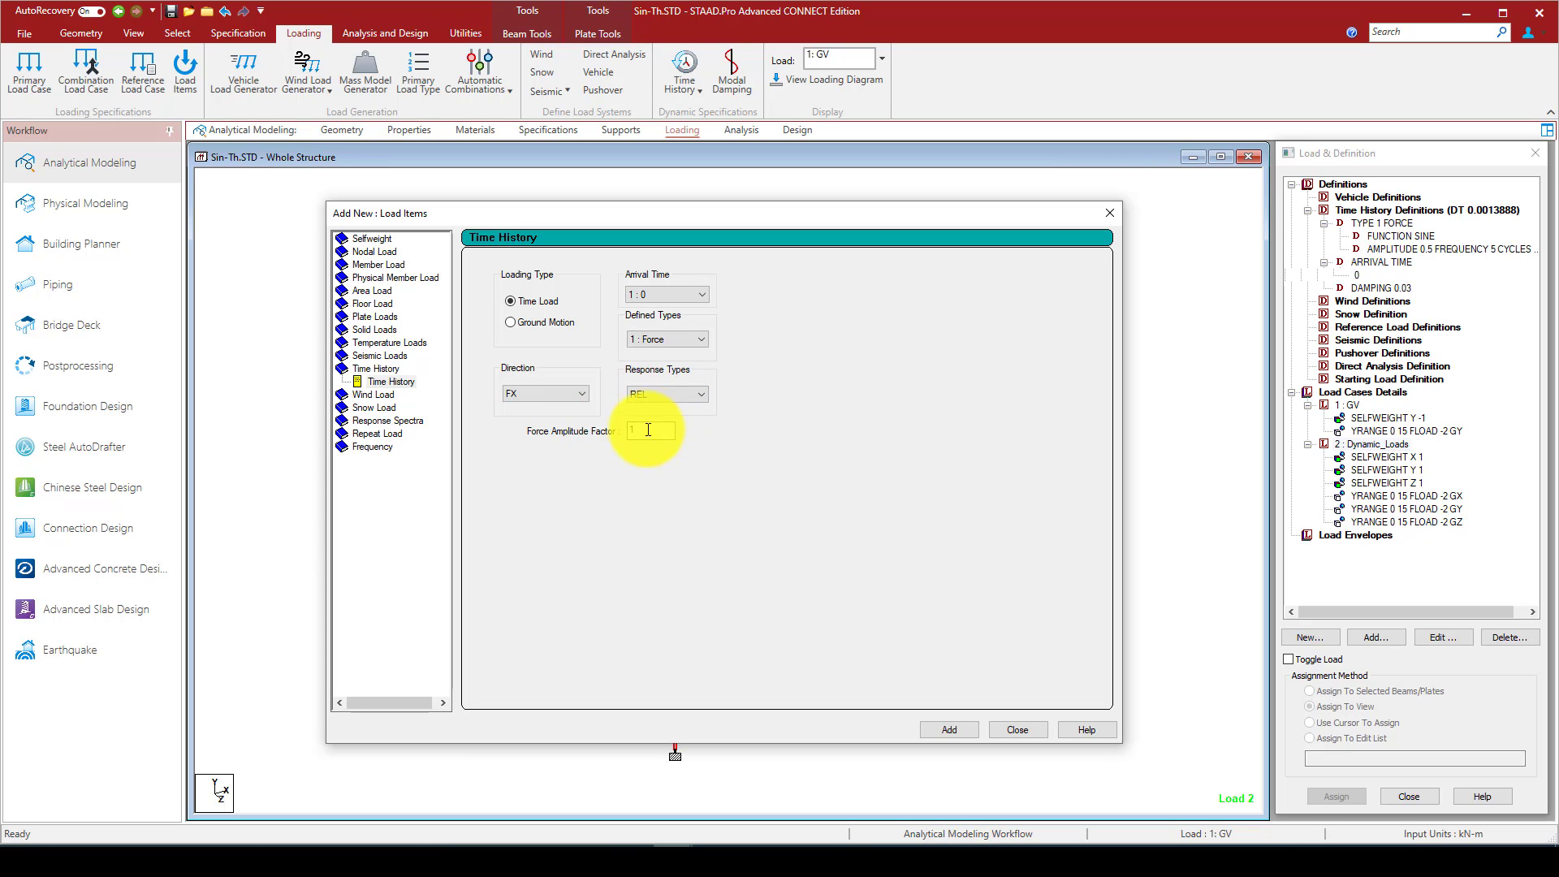
{"action": "left_click_drag", "start_coordinate": [1061, 213], "coordinate": [926, 209]}
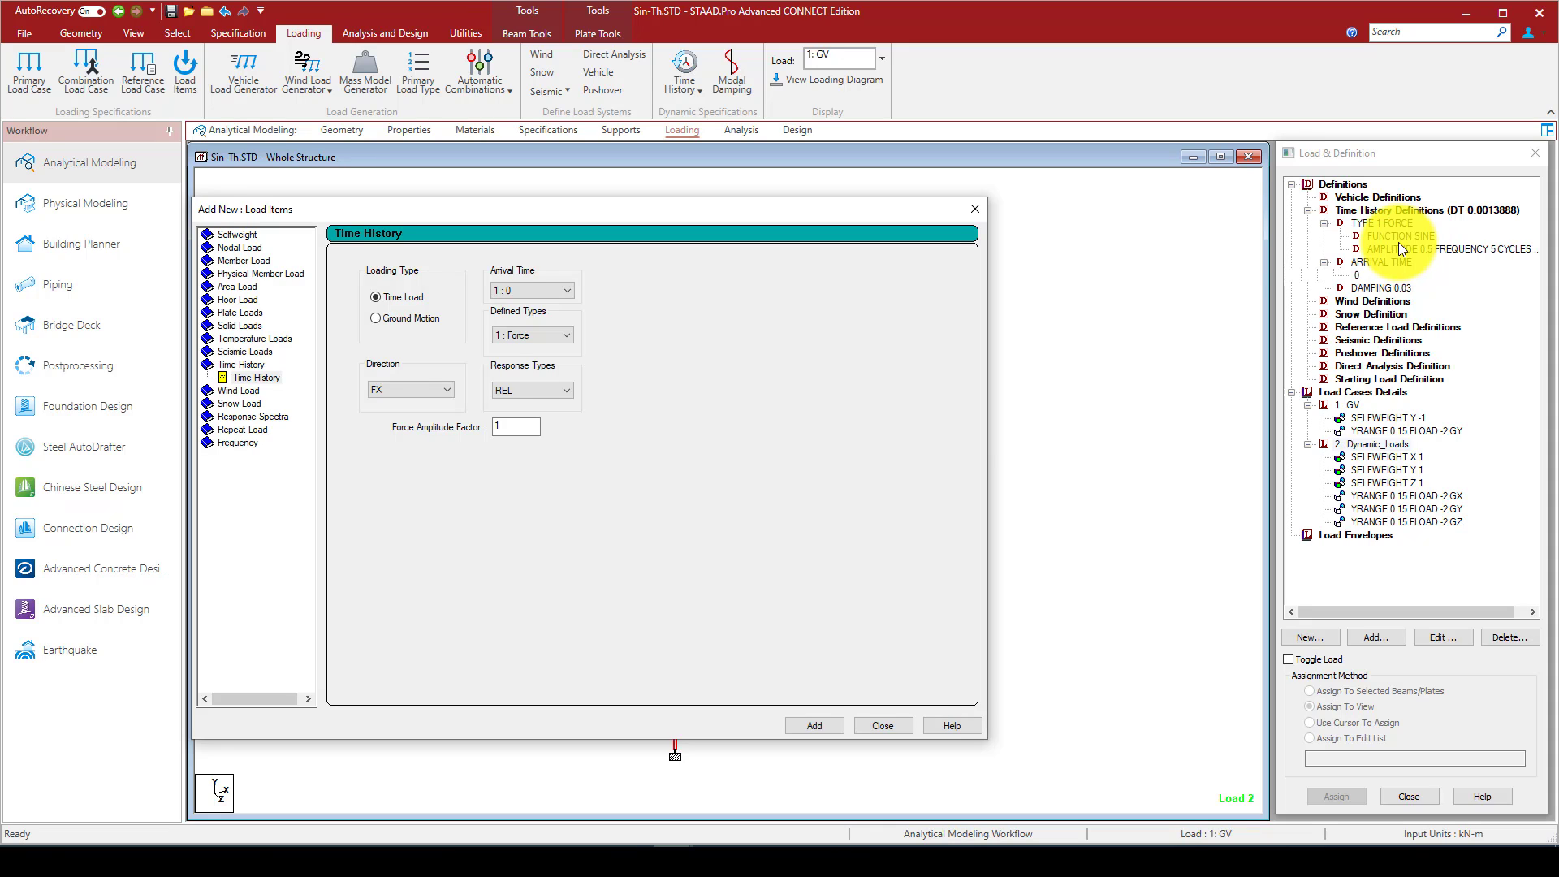
{"action": "left_click", "coordinate": [497, 427]}
{"action": "double_click", "coordinate": [497, 427]}
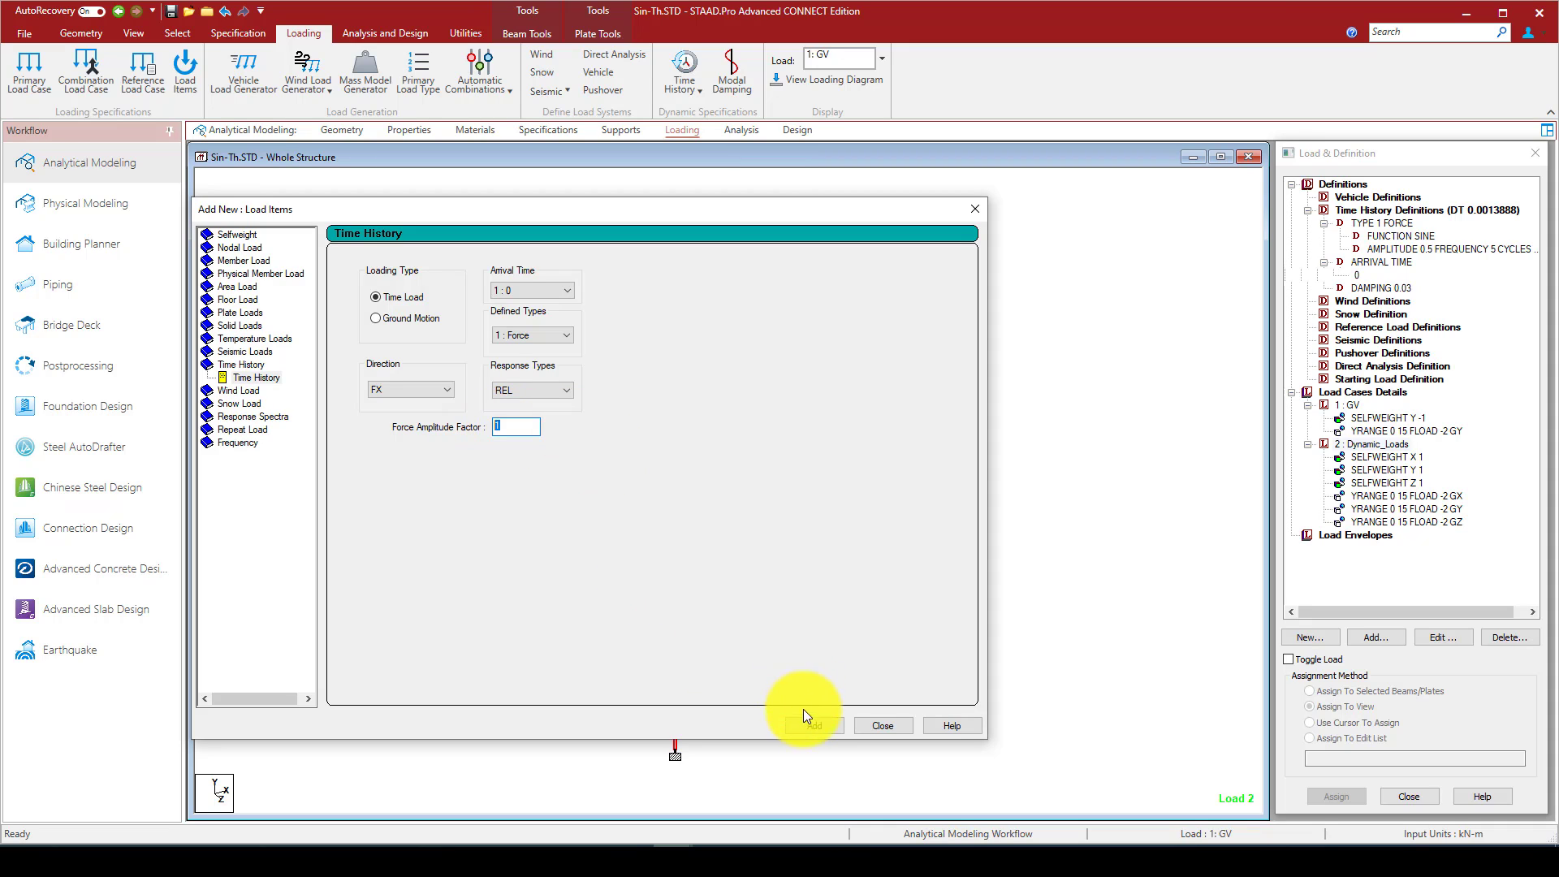
{"action": "type", "text": "8"}
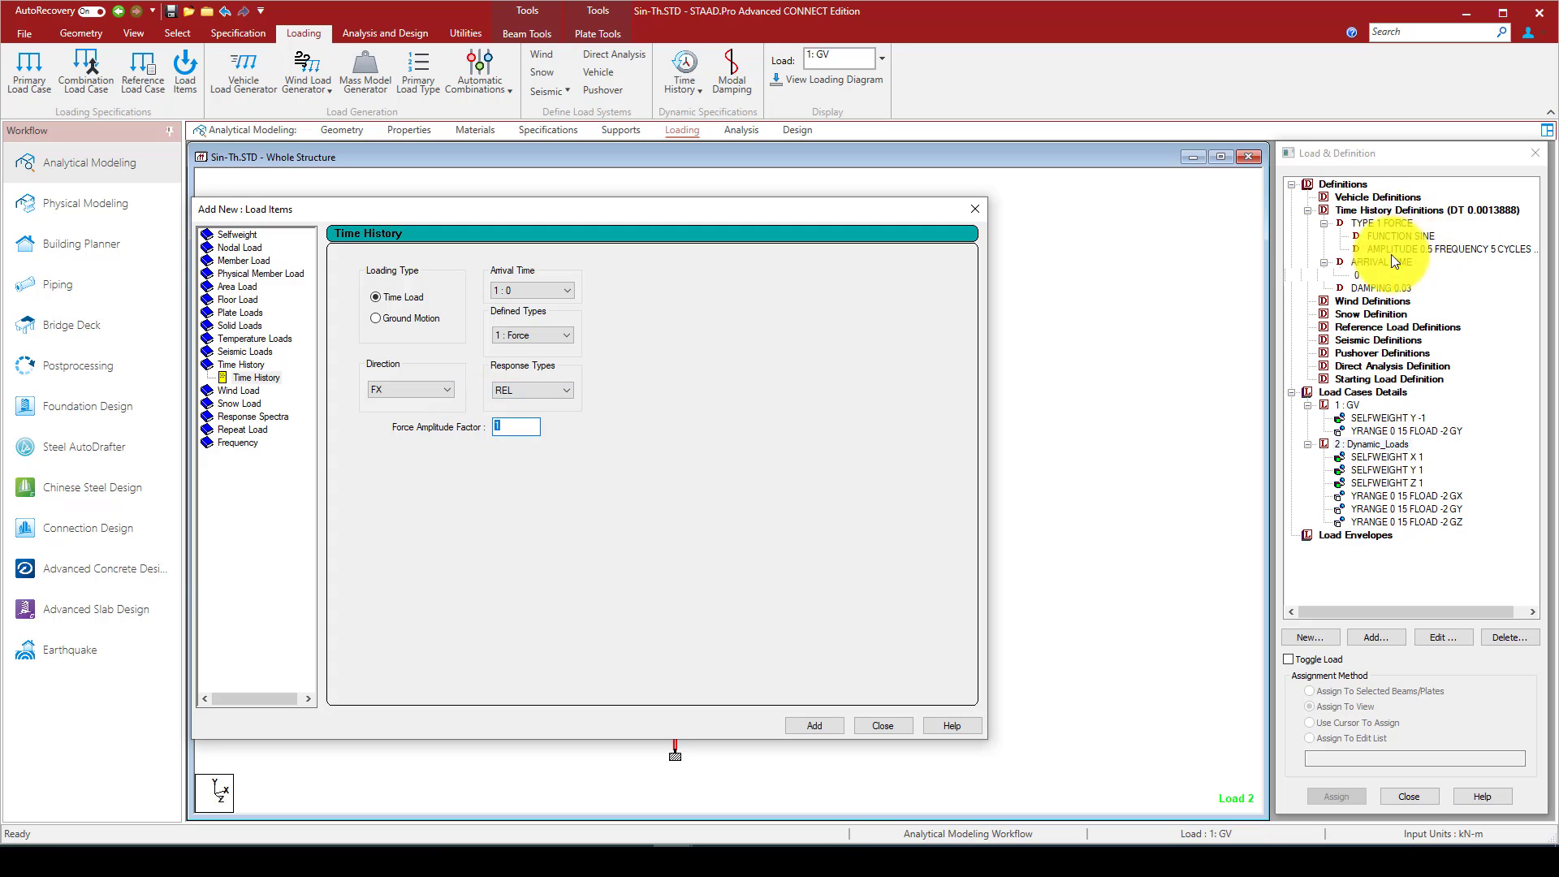
{"action": "left_click", "coordinate": [818, 726]}
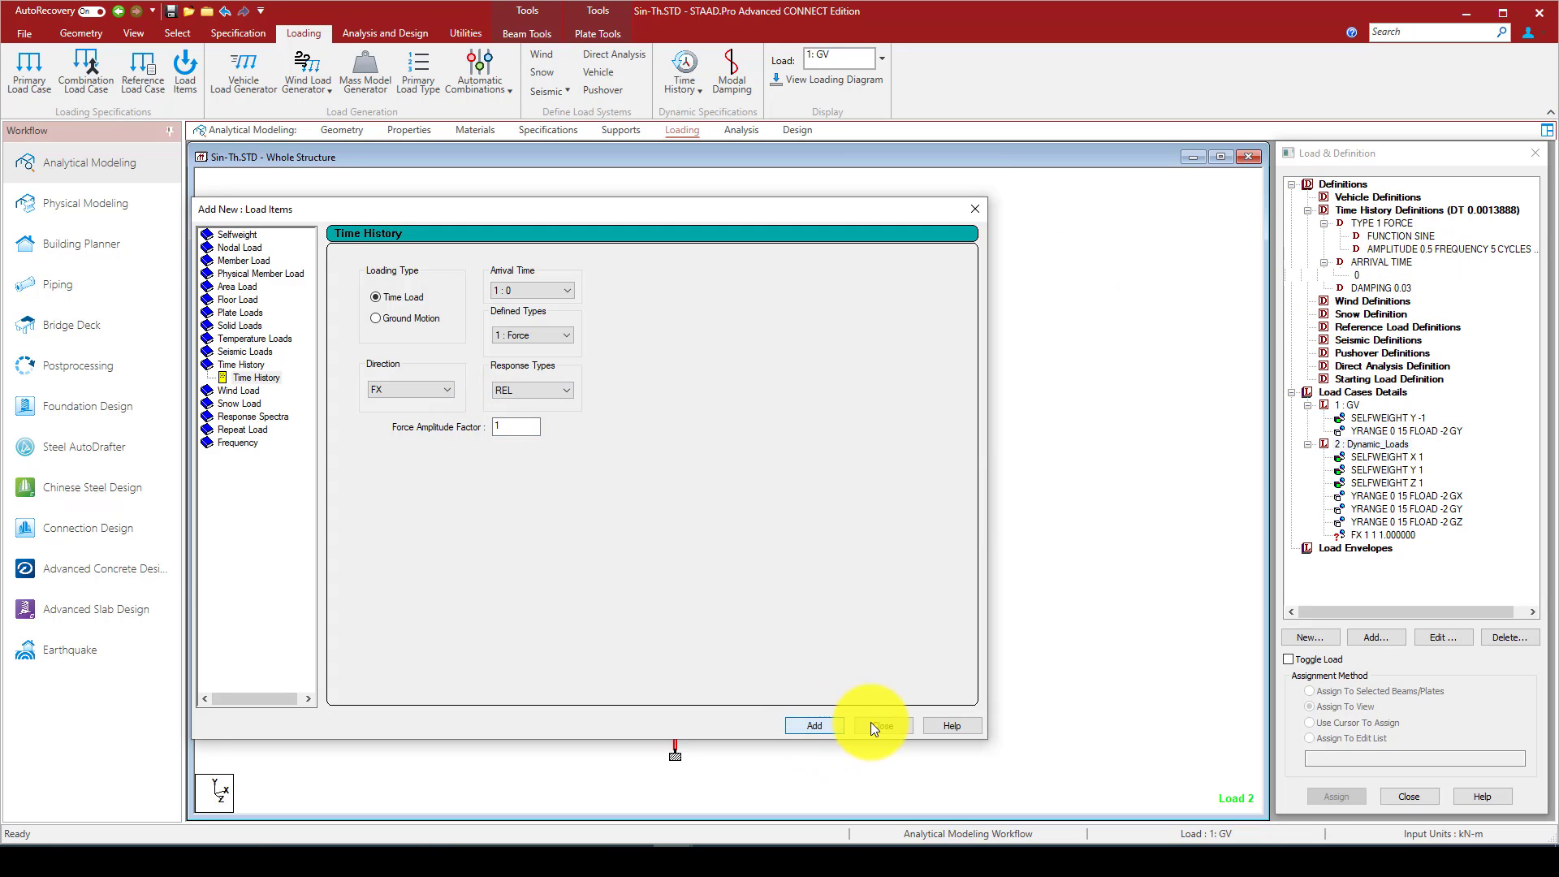
Assign the FX 1 1 time-history force to every node in view
{"action": "left_click", "coordinate": [880, 725]}
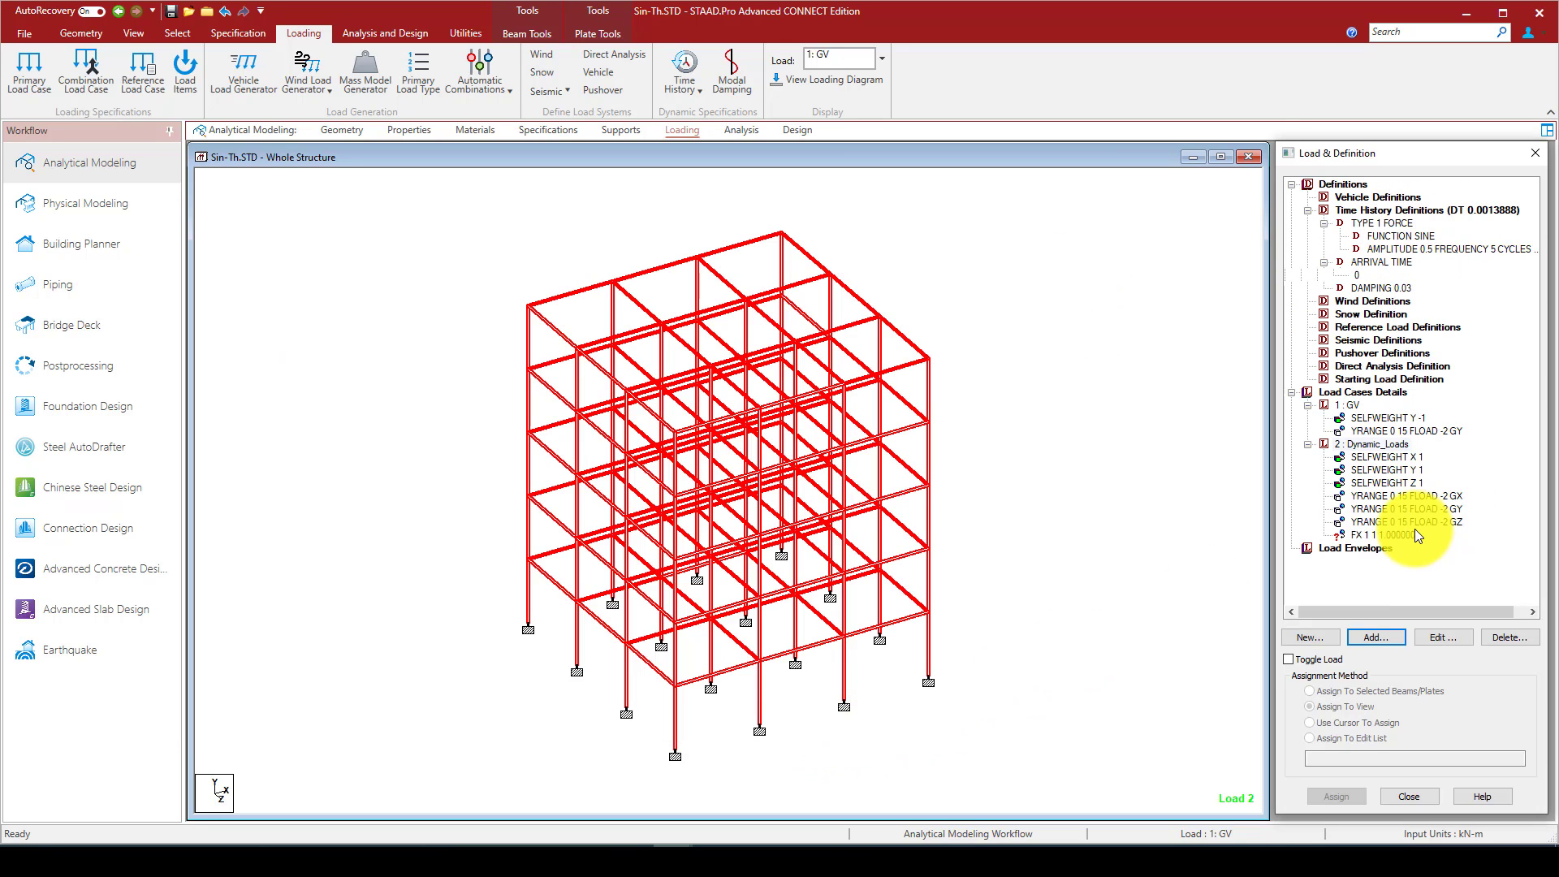
{"action": "left_click", "coordinate": [1414, 531]}
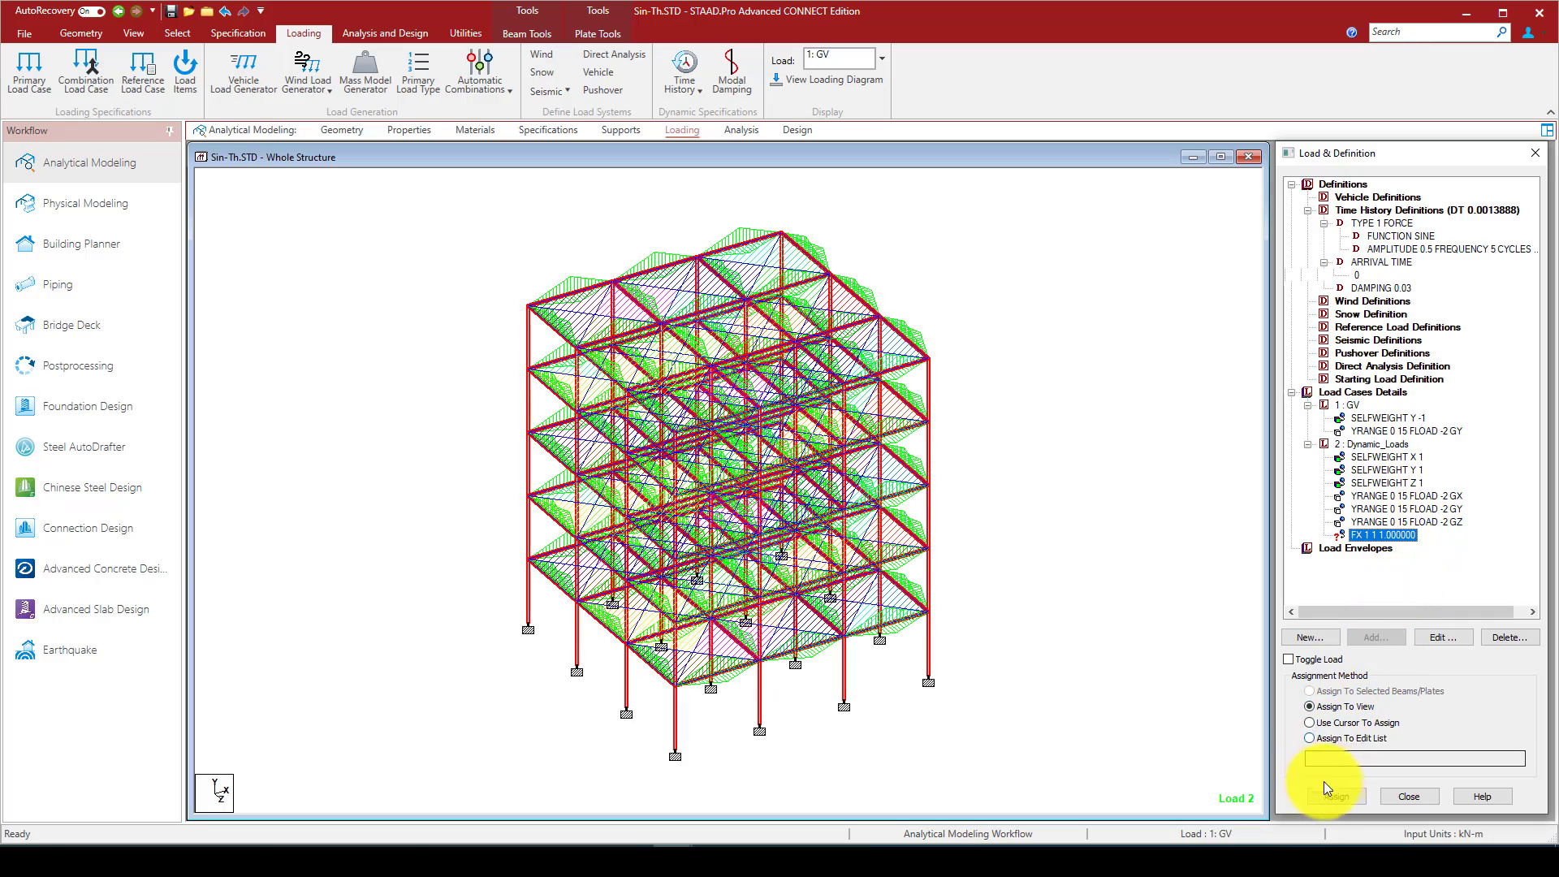
{"action": "left_click", "coordinate": [1329, 792]}
{"action": "left_click", "coordinate": [1445, 521]}
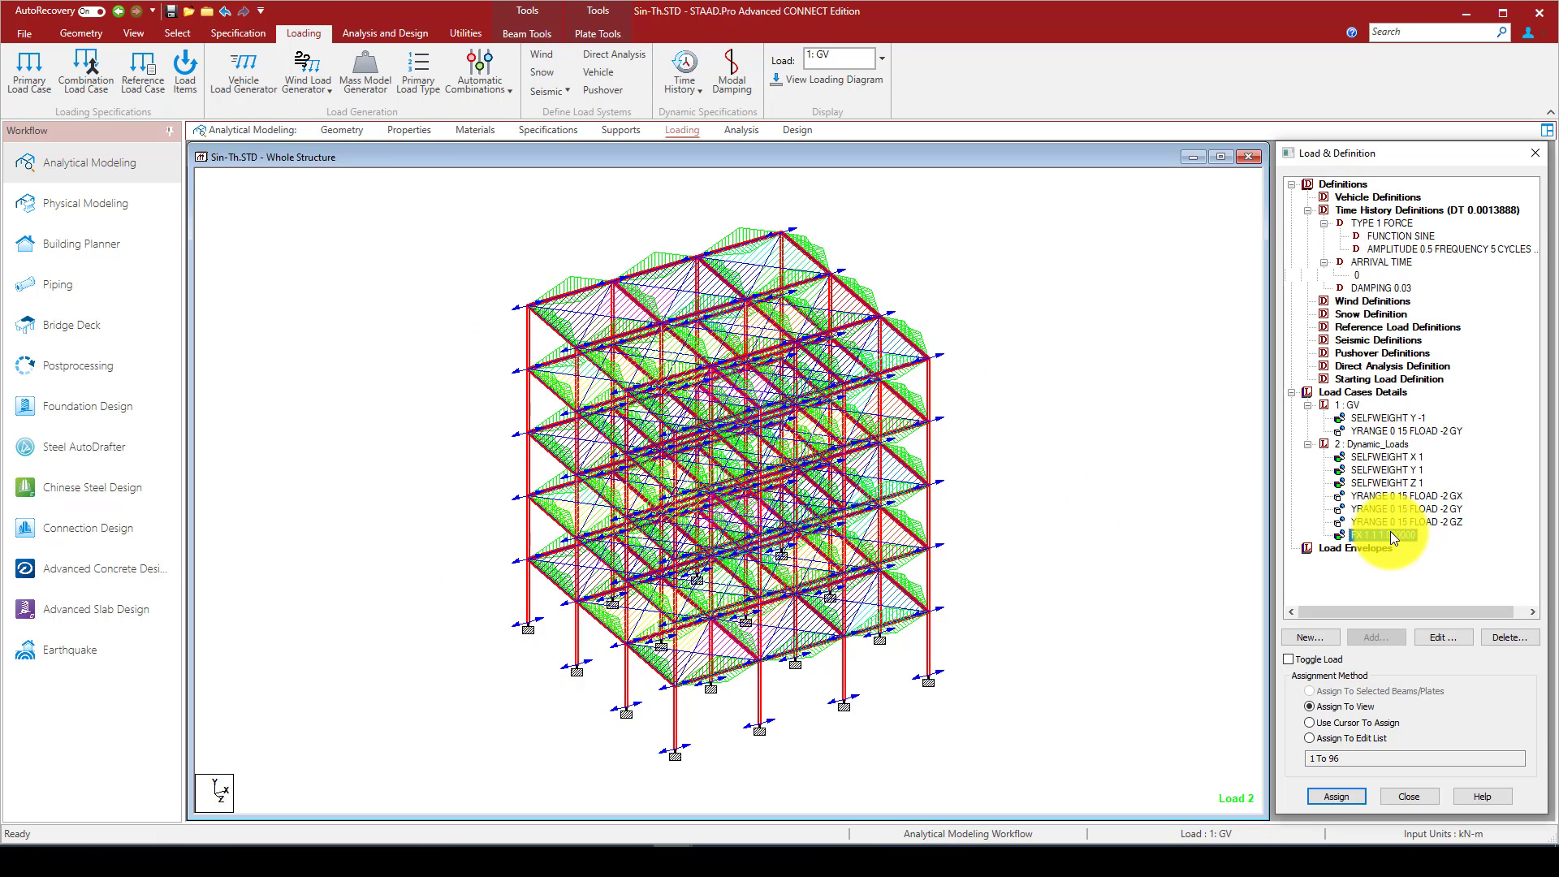
{"action": "left_click", "coordinate": [1014, 288]}
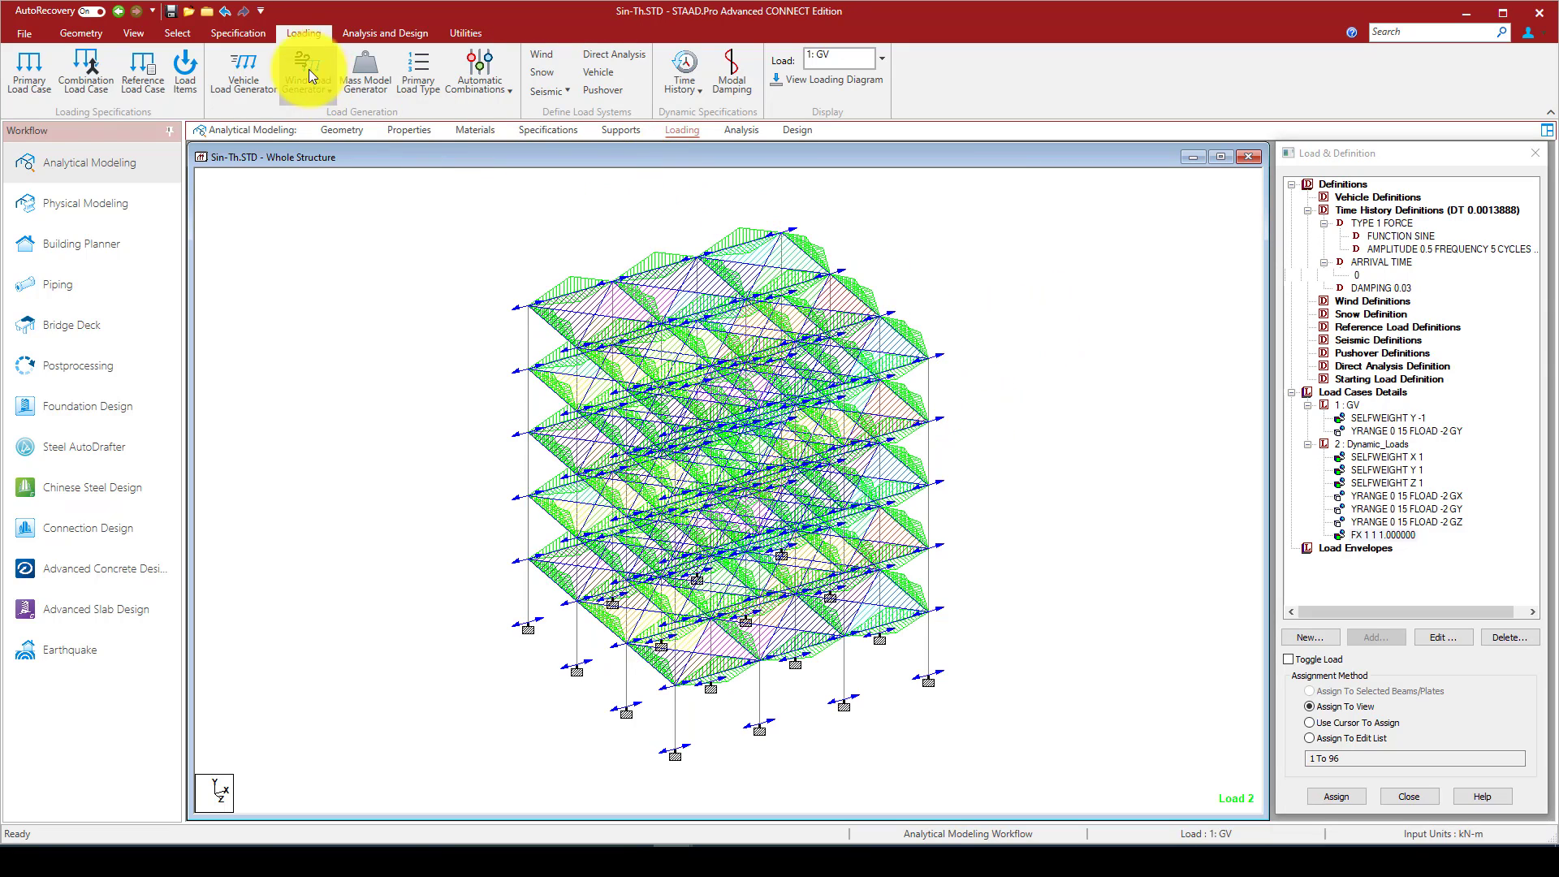
Add a Perform Analysis command with No Print to the analysis commands
{"action": "left_click", "coordinate": [737, 131]}
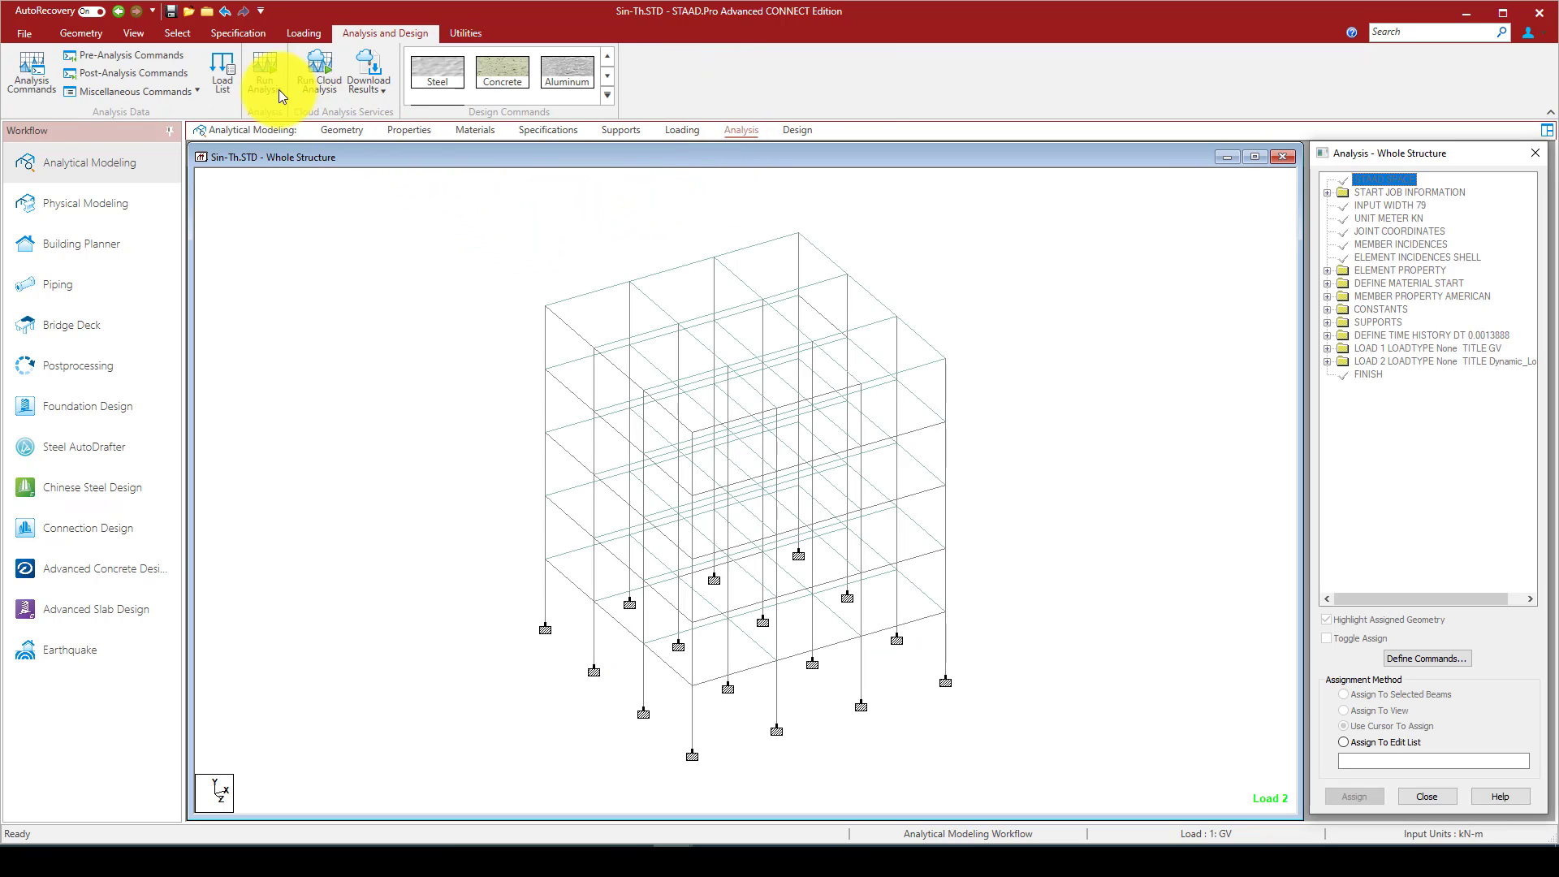
{"action": "left_click", "coordinate": [21, 79]}
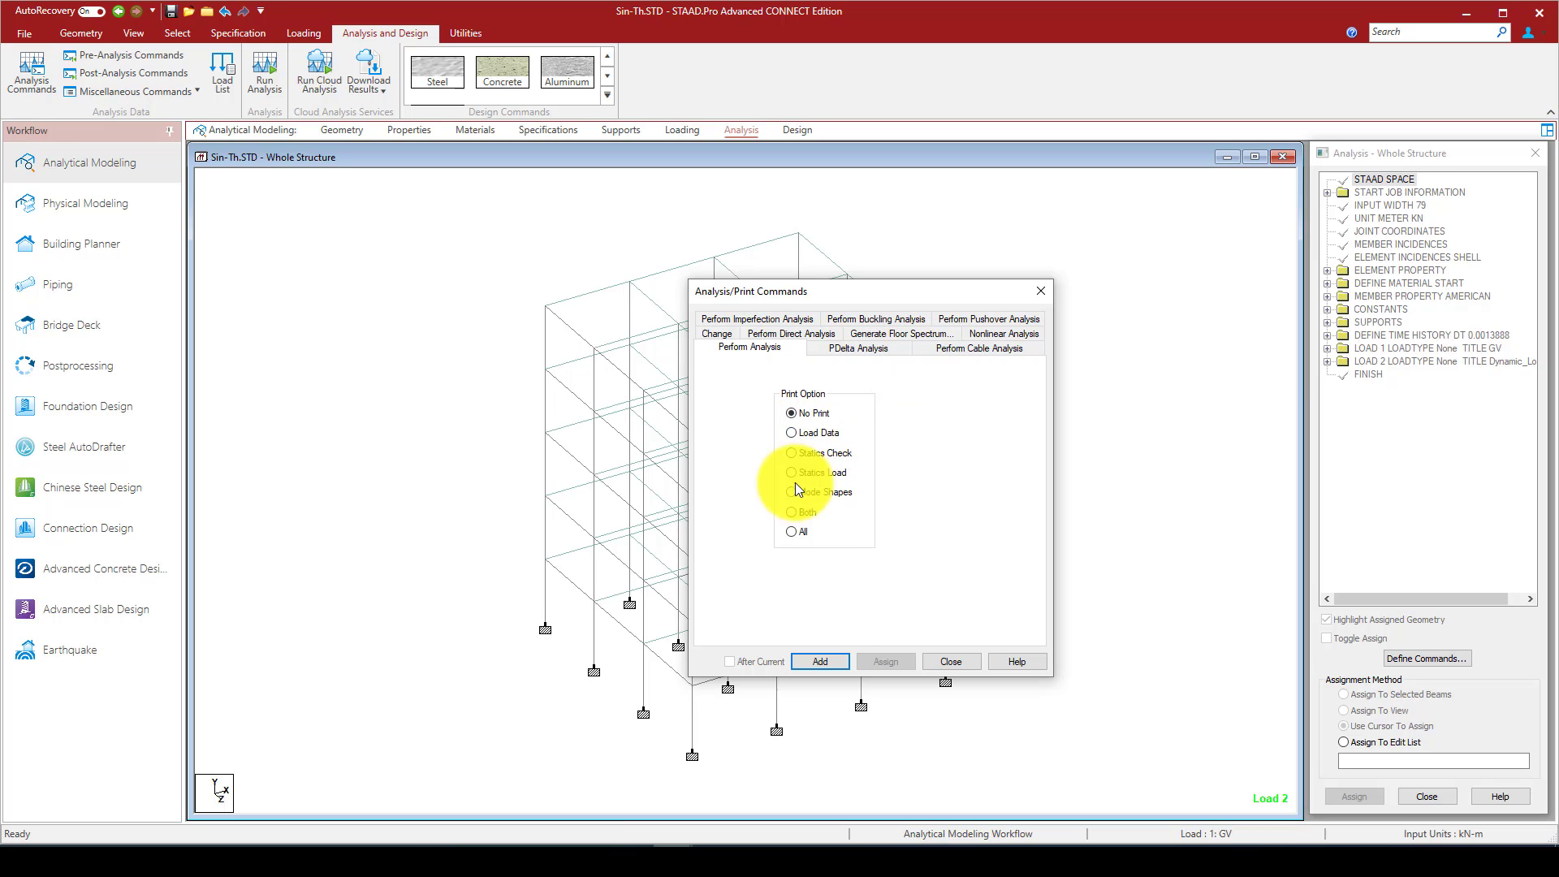
{"action": "left_click", "coordinate": [825, 658]}
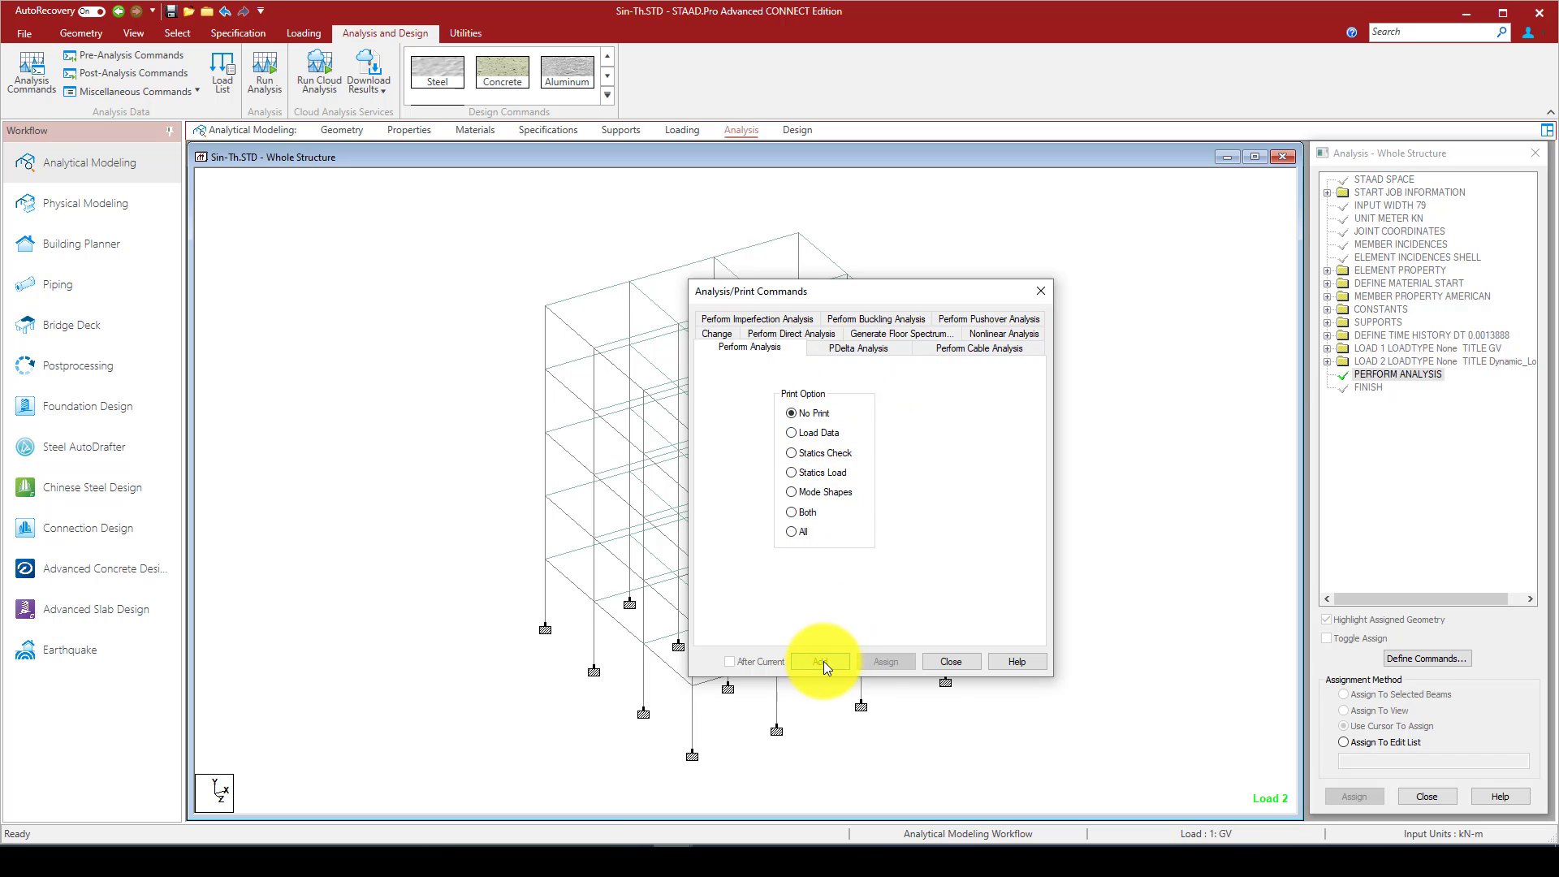
{"action": "left_click", "coordinate": [952, 662]}
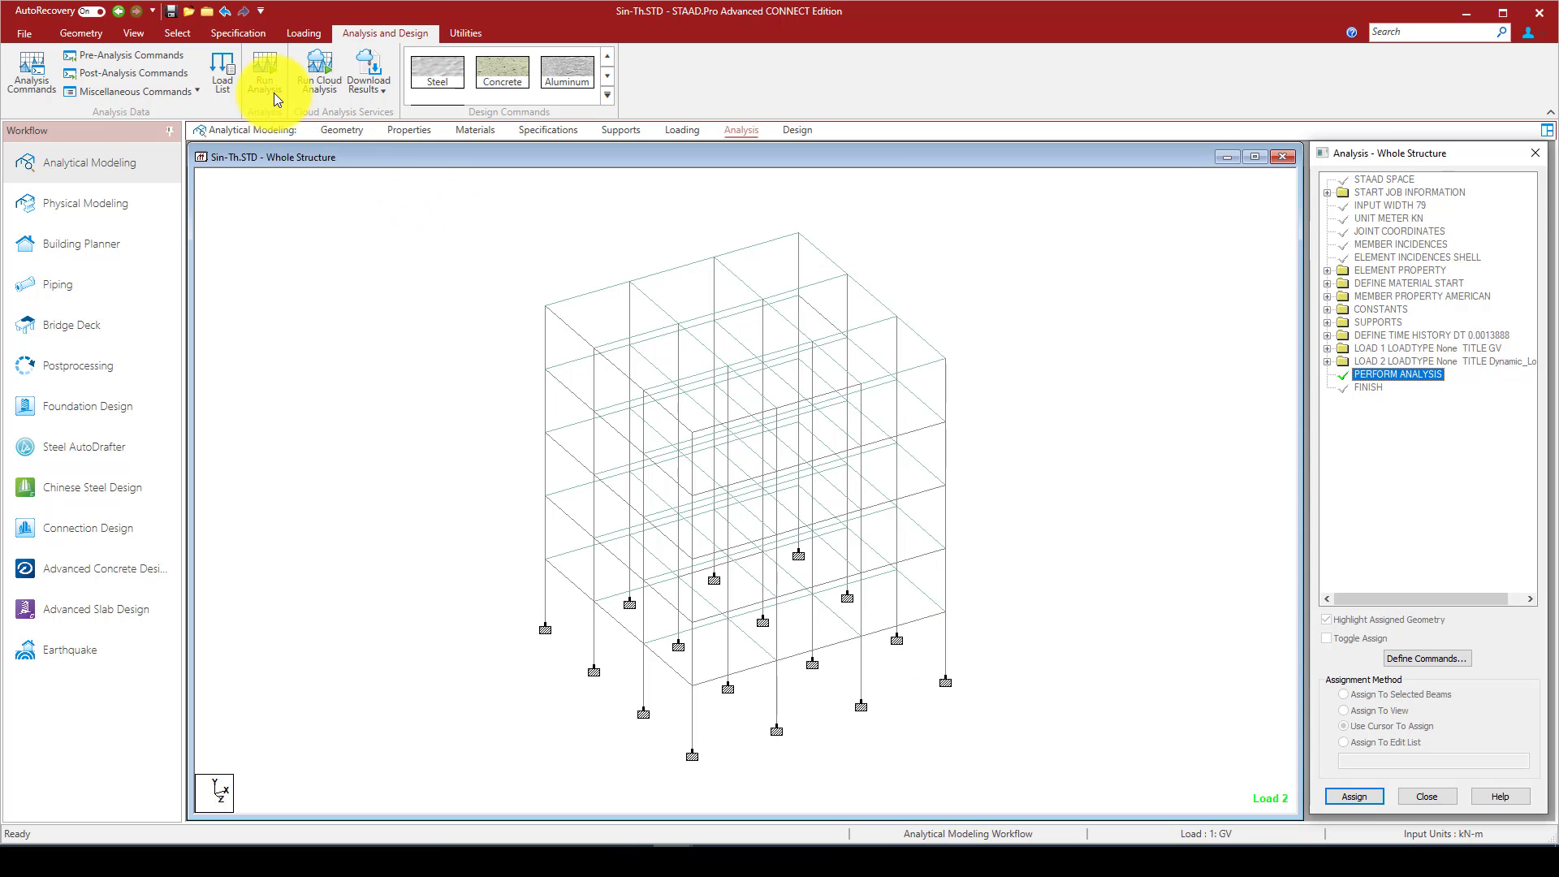
Add a Cut Off Mode Shape command limiting the analysis to 10 modes
{"action": "left_click", "coordinate": [199, 93]}
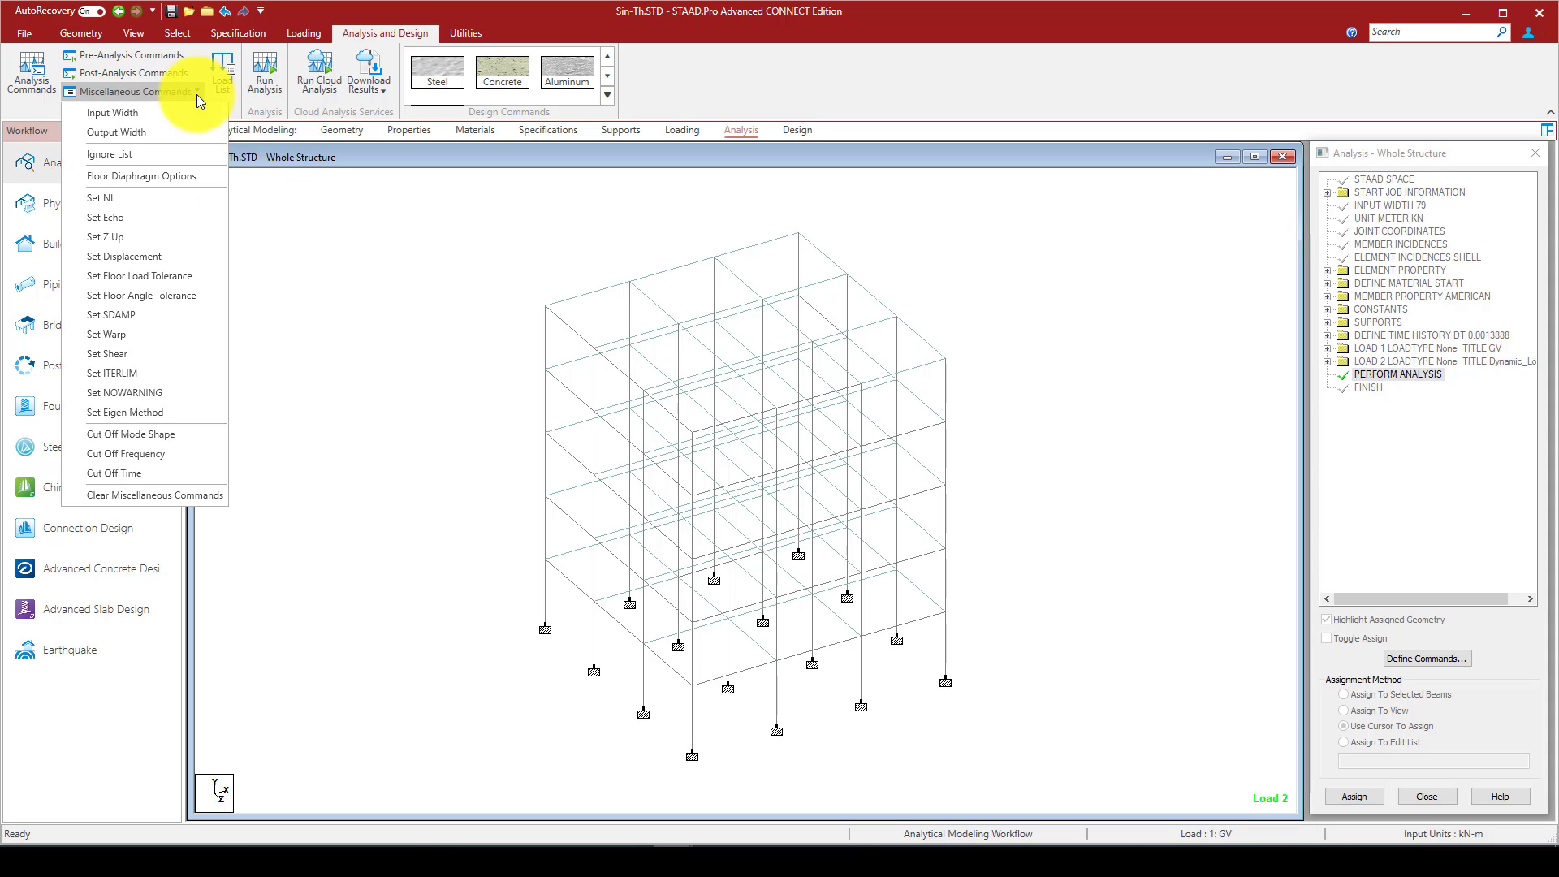
{"action": "left_click", "coordinate": [190, 435]}
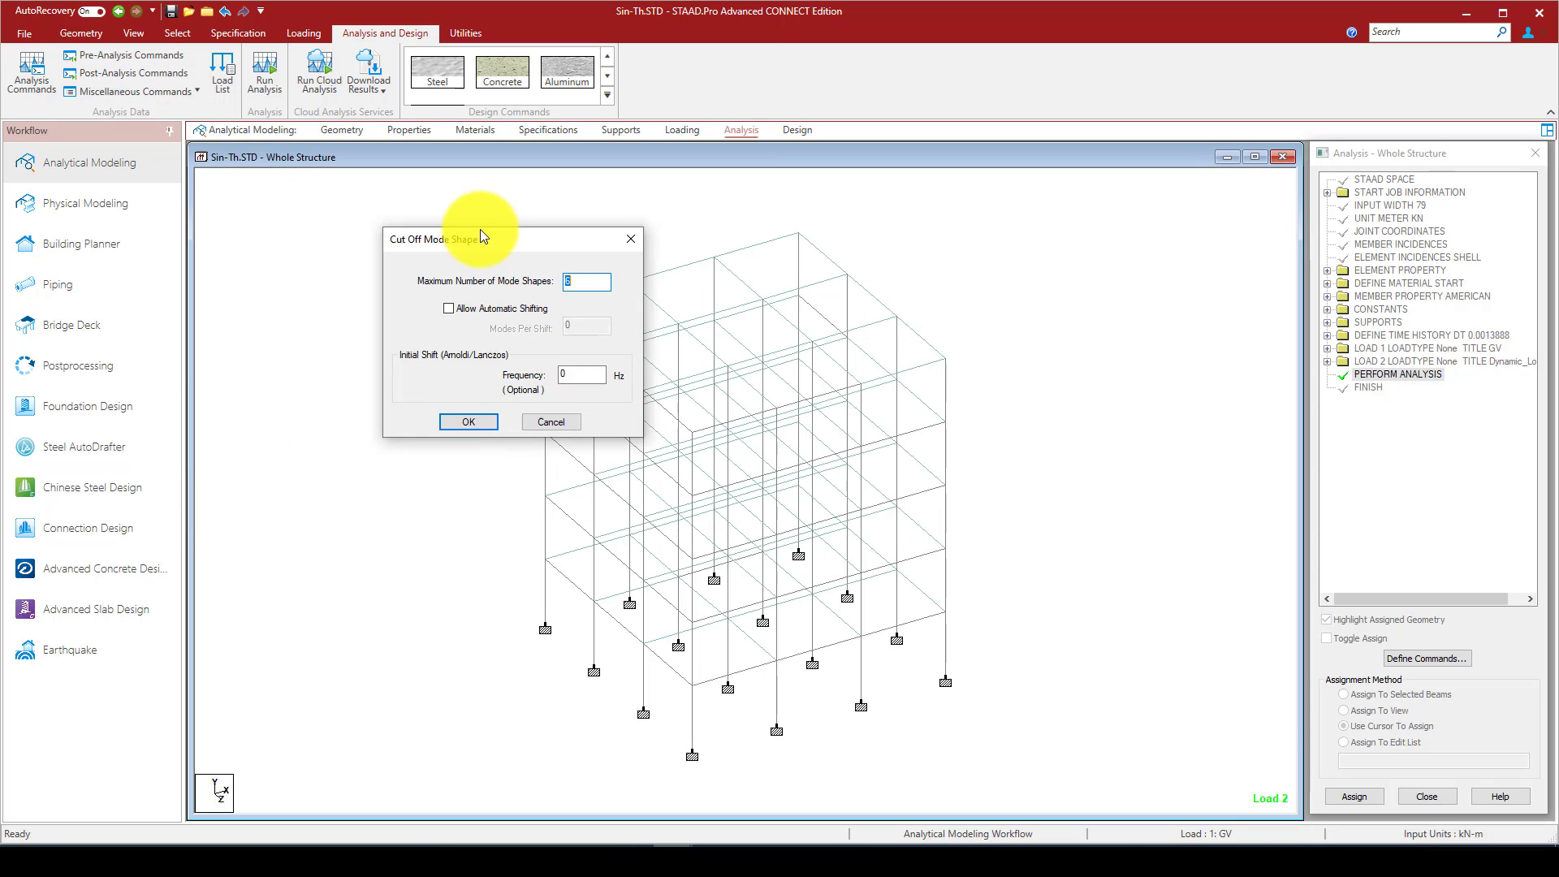
{"action": "left_click_drag", "start_coordinate": [473, 235], "coordinate": [338, 243]}
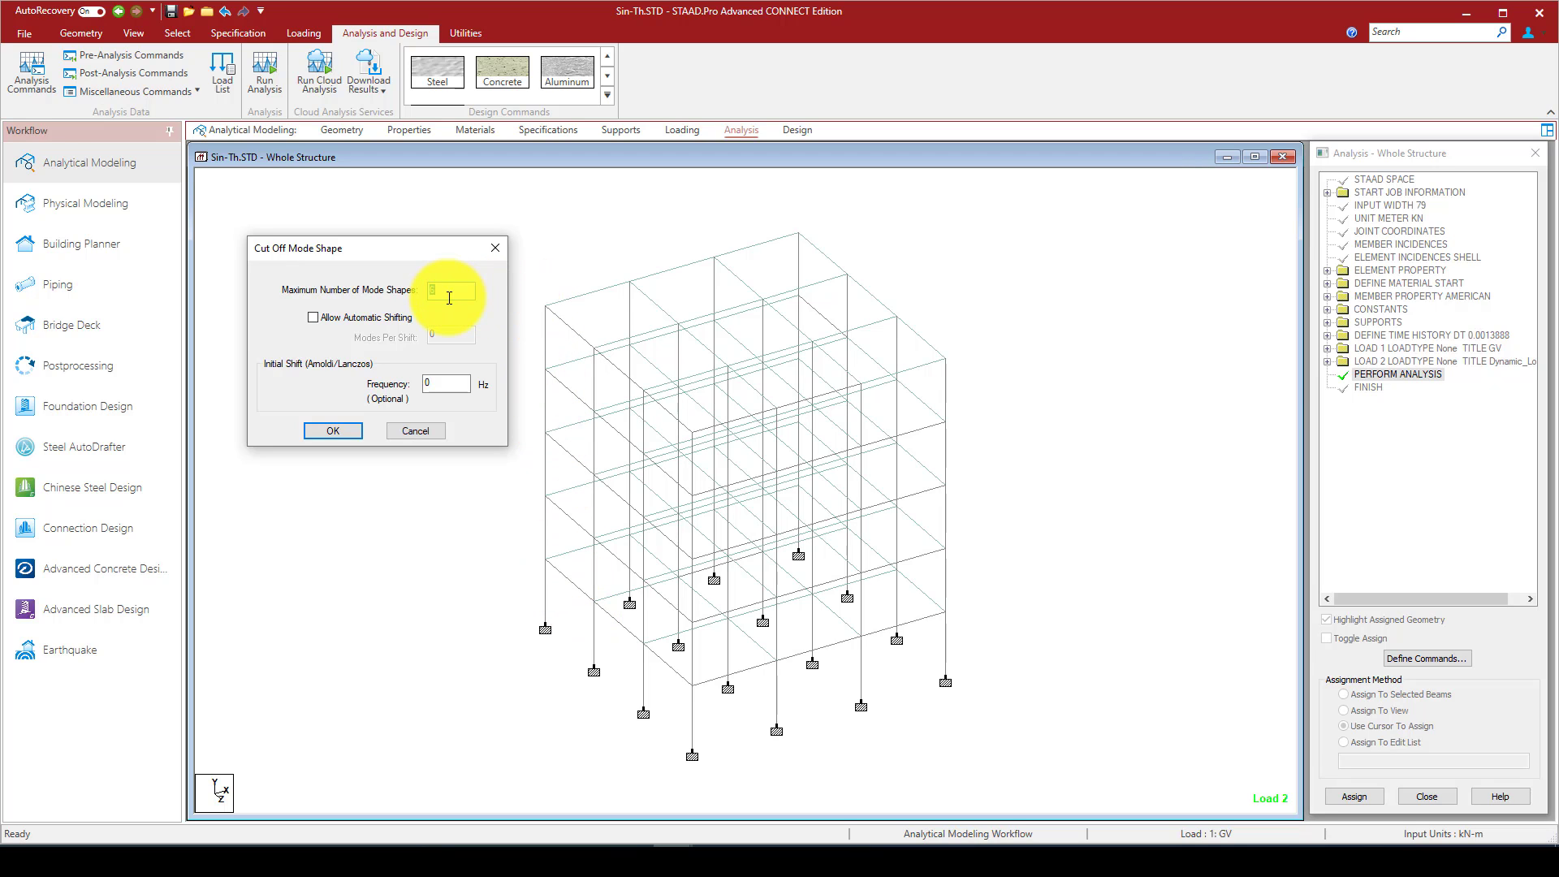
{"action": "type", "text": "10"}
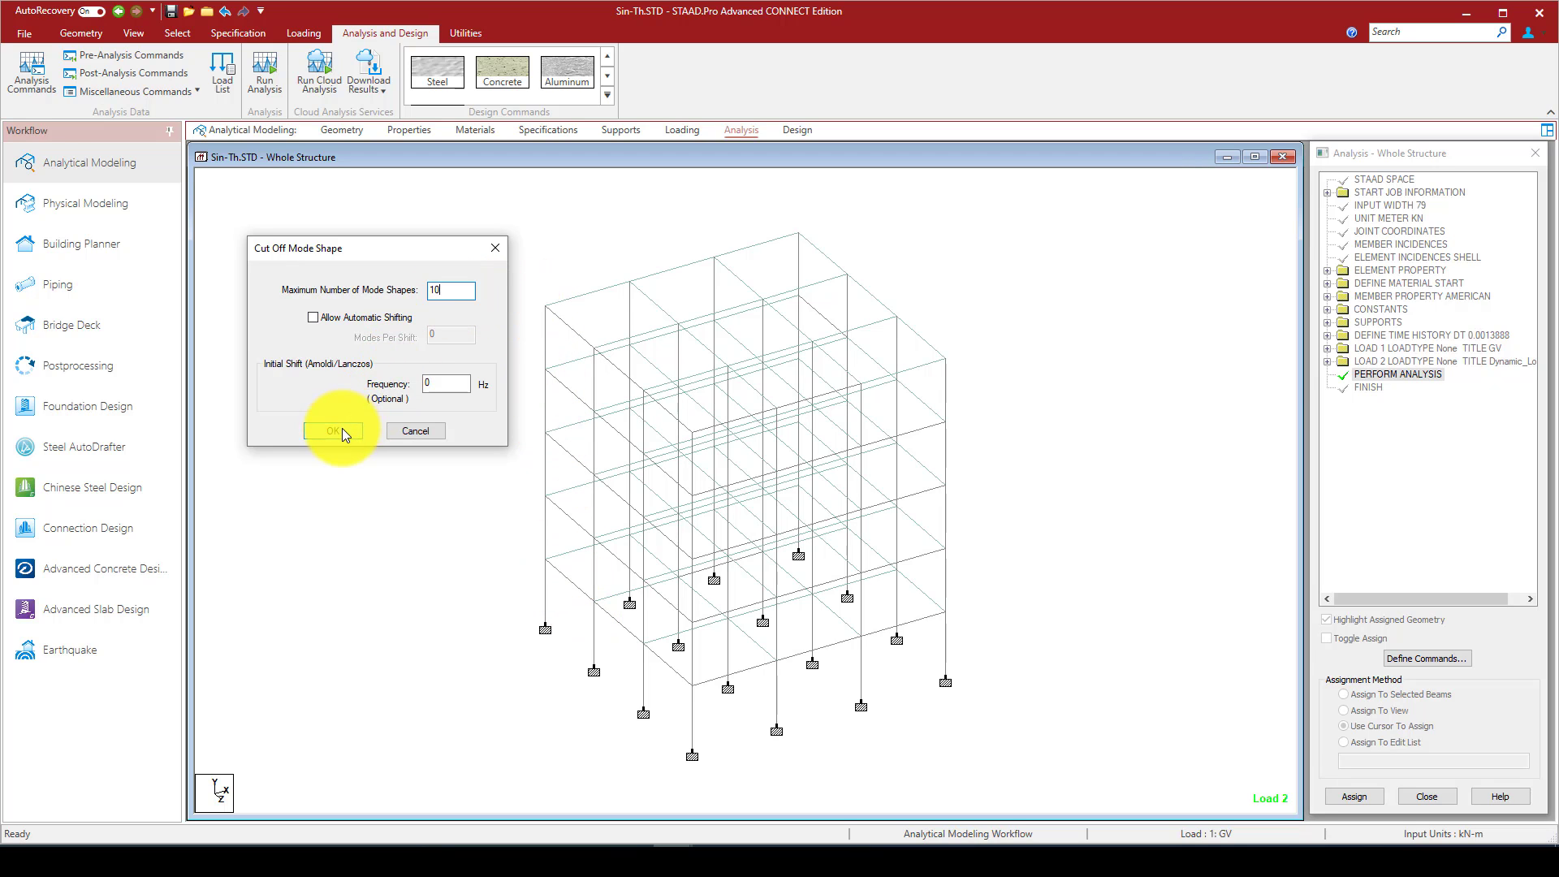
{"action": "left_click", "coordinate": [343, 433]}
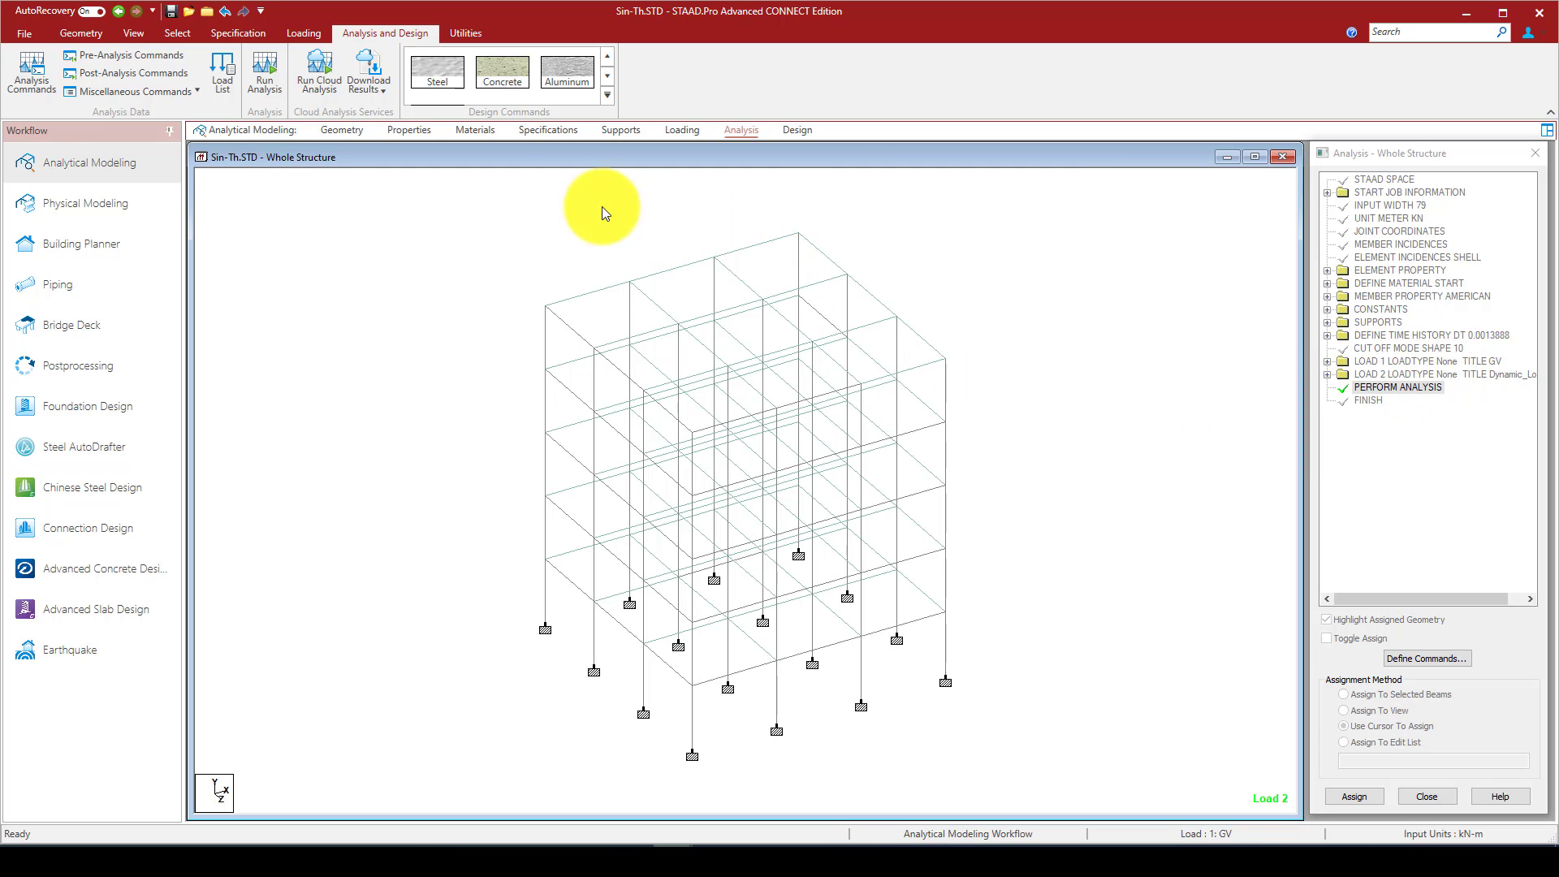
Save the model, run the analysis with 0 errors, and enter Post Processing mode
{"action": "left_click", "coordinate": [264, 73]}
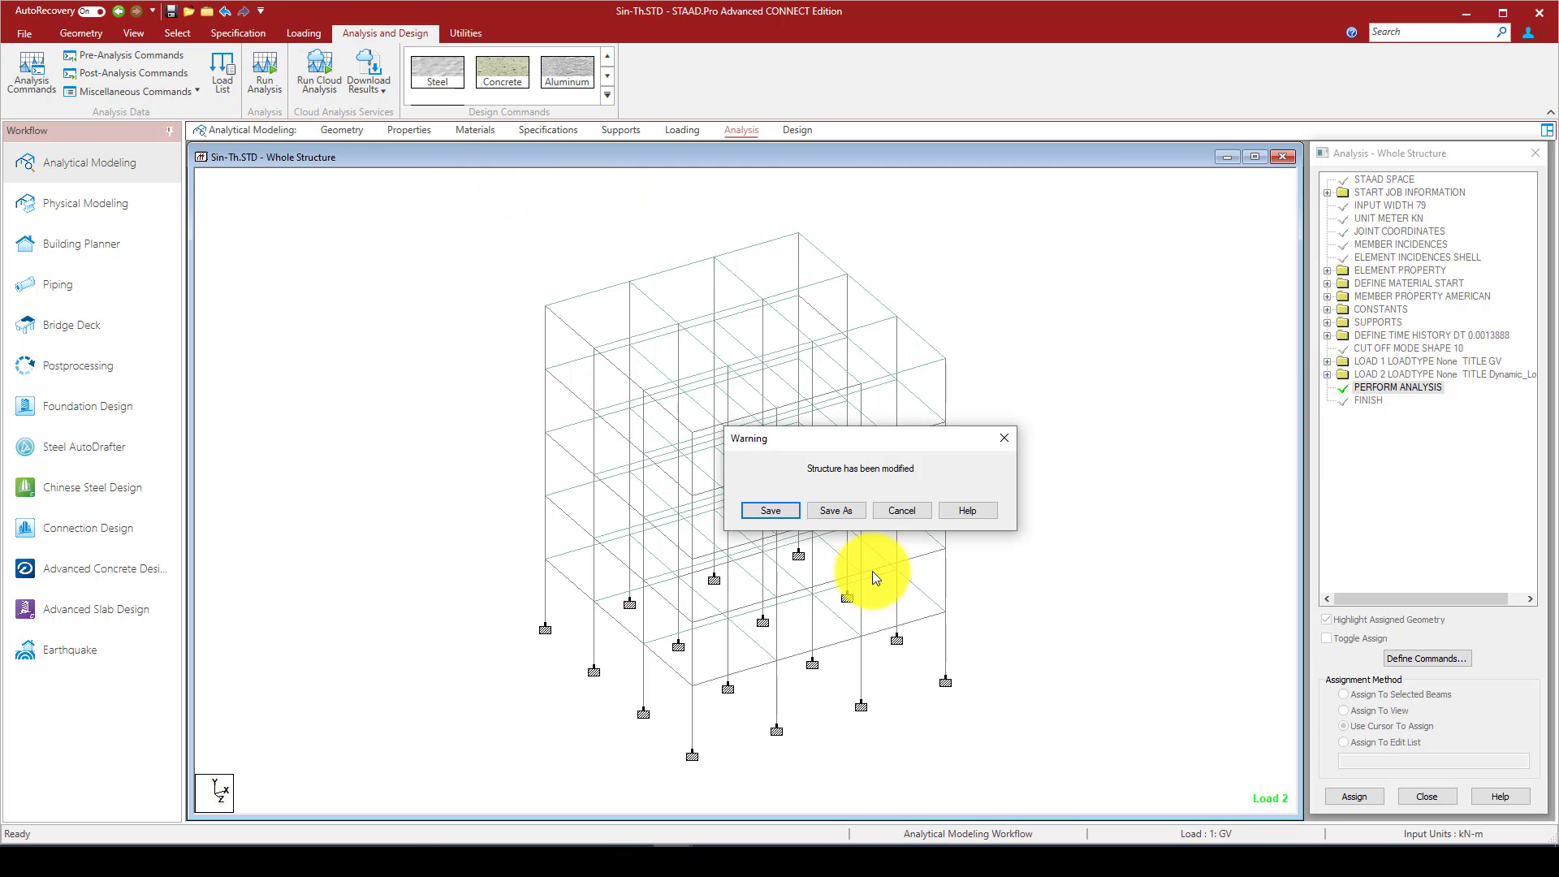
{"action": "left_click", "coordinate": [771, 509]}
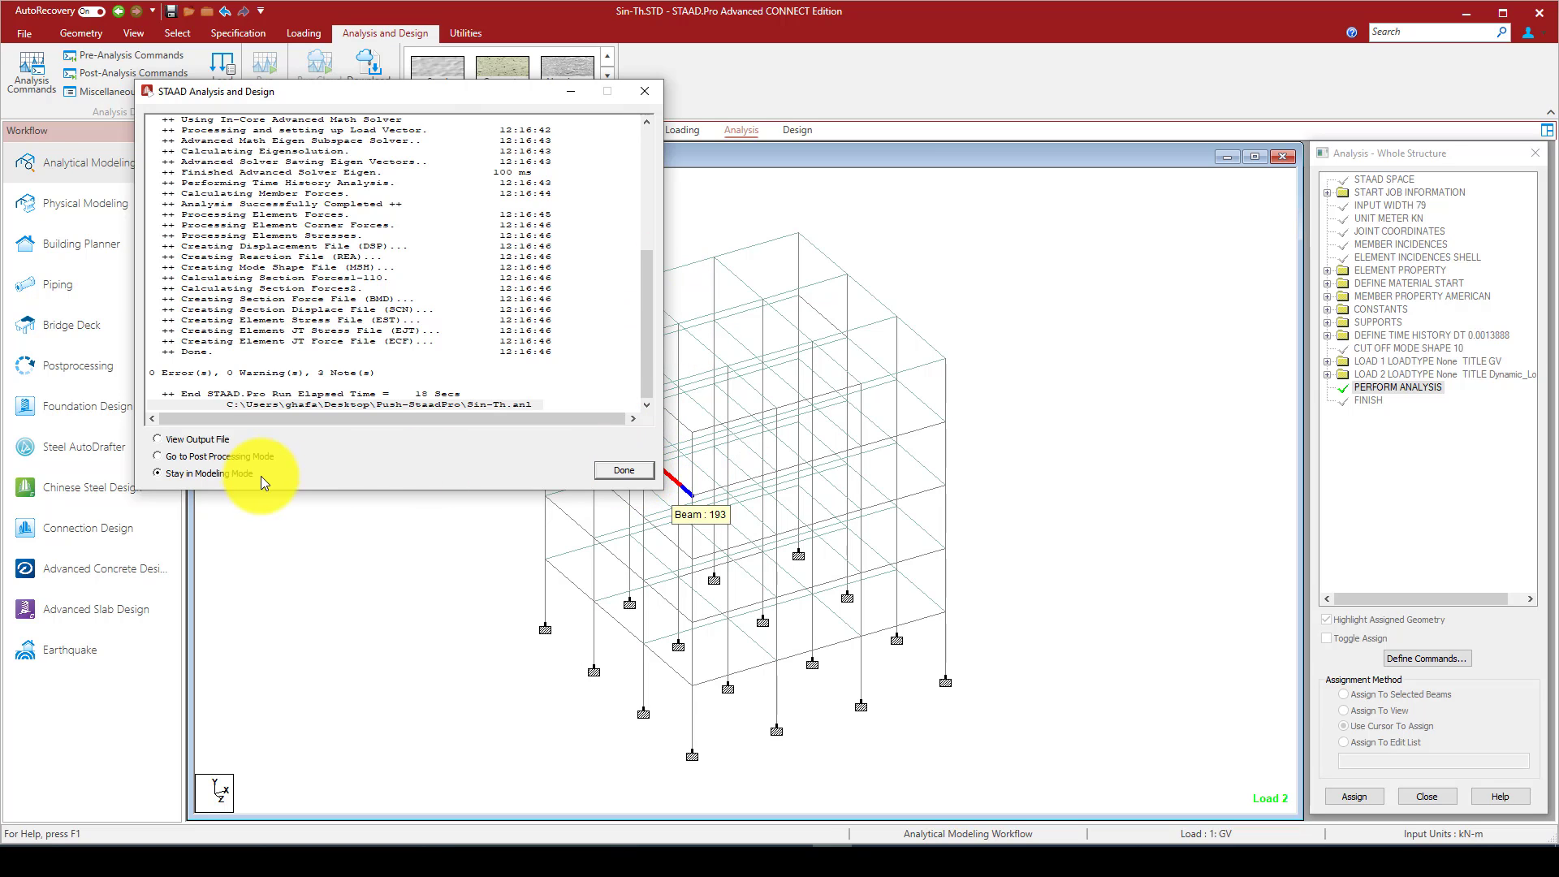
{"action": "left_click", "coordinate": [606, 474]}
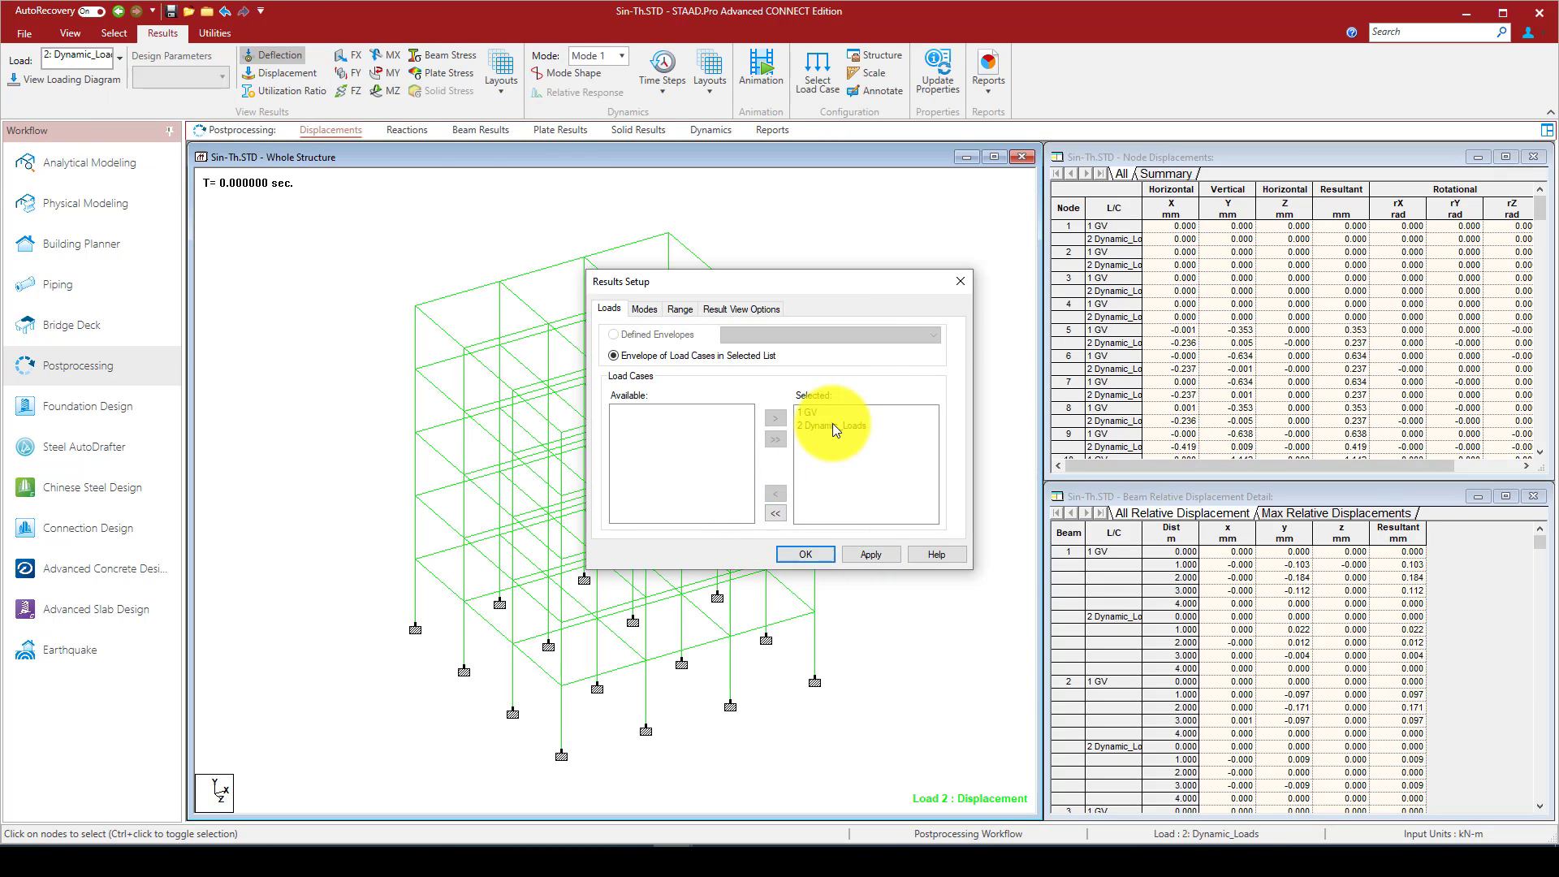
Accept both load cases in Results Setup and briefly toggle beam stress diagrams on and off
{"action": "left_click", "coordinate": [810, 554]}
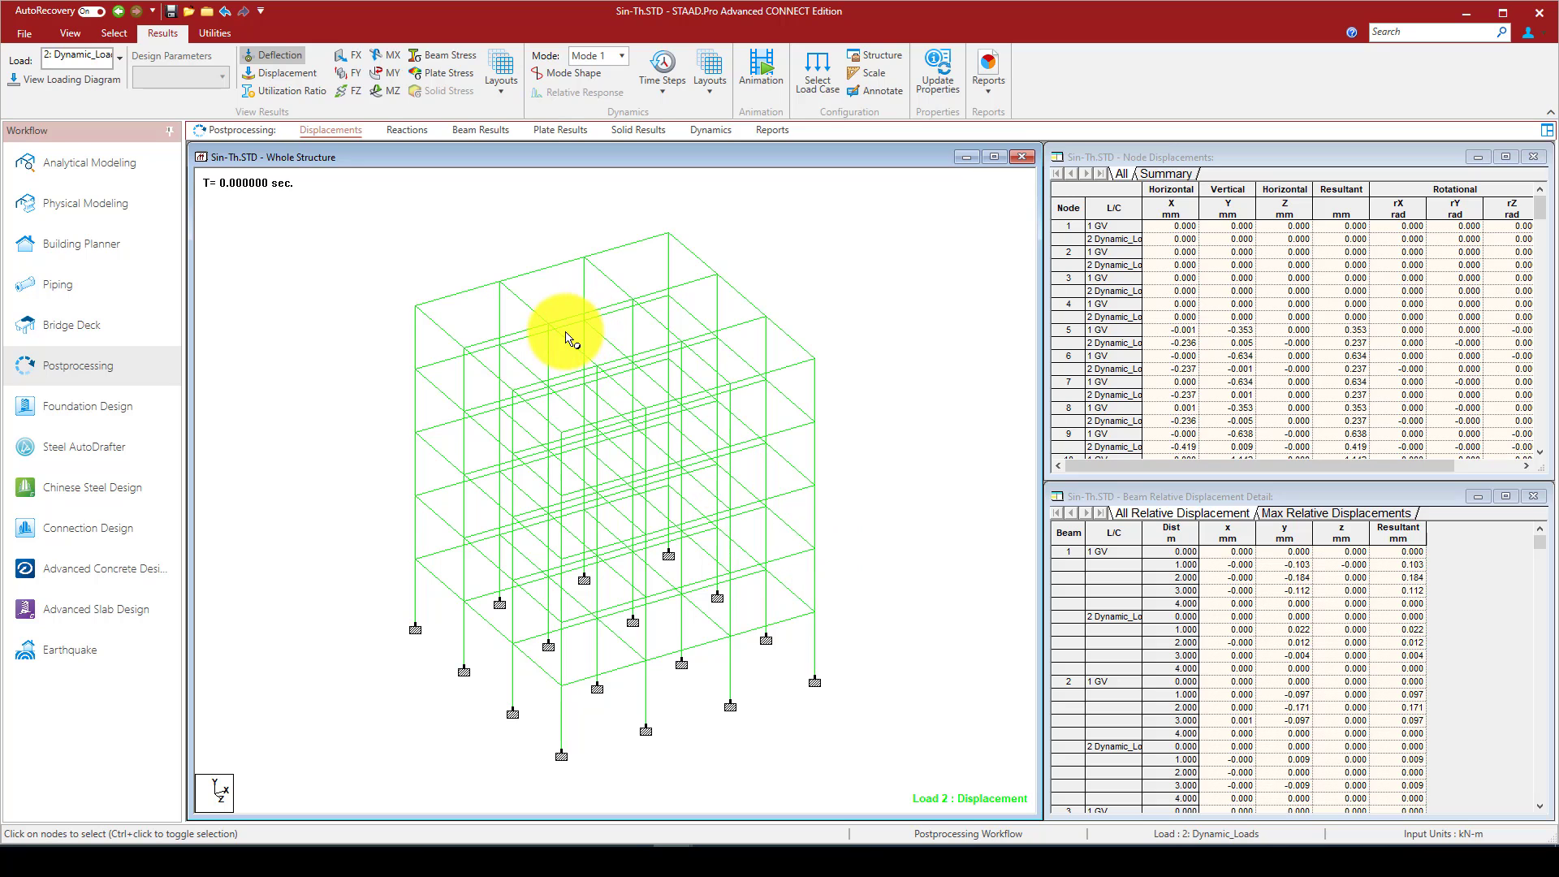
{"action": "left_click", "coordinate": [453, 60]}
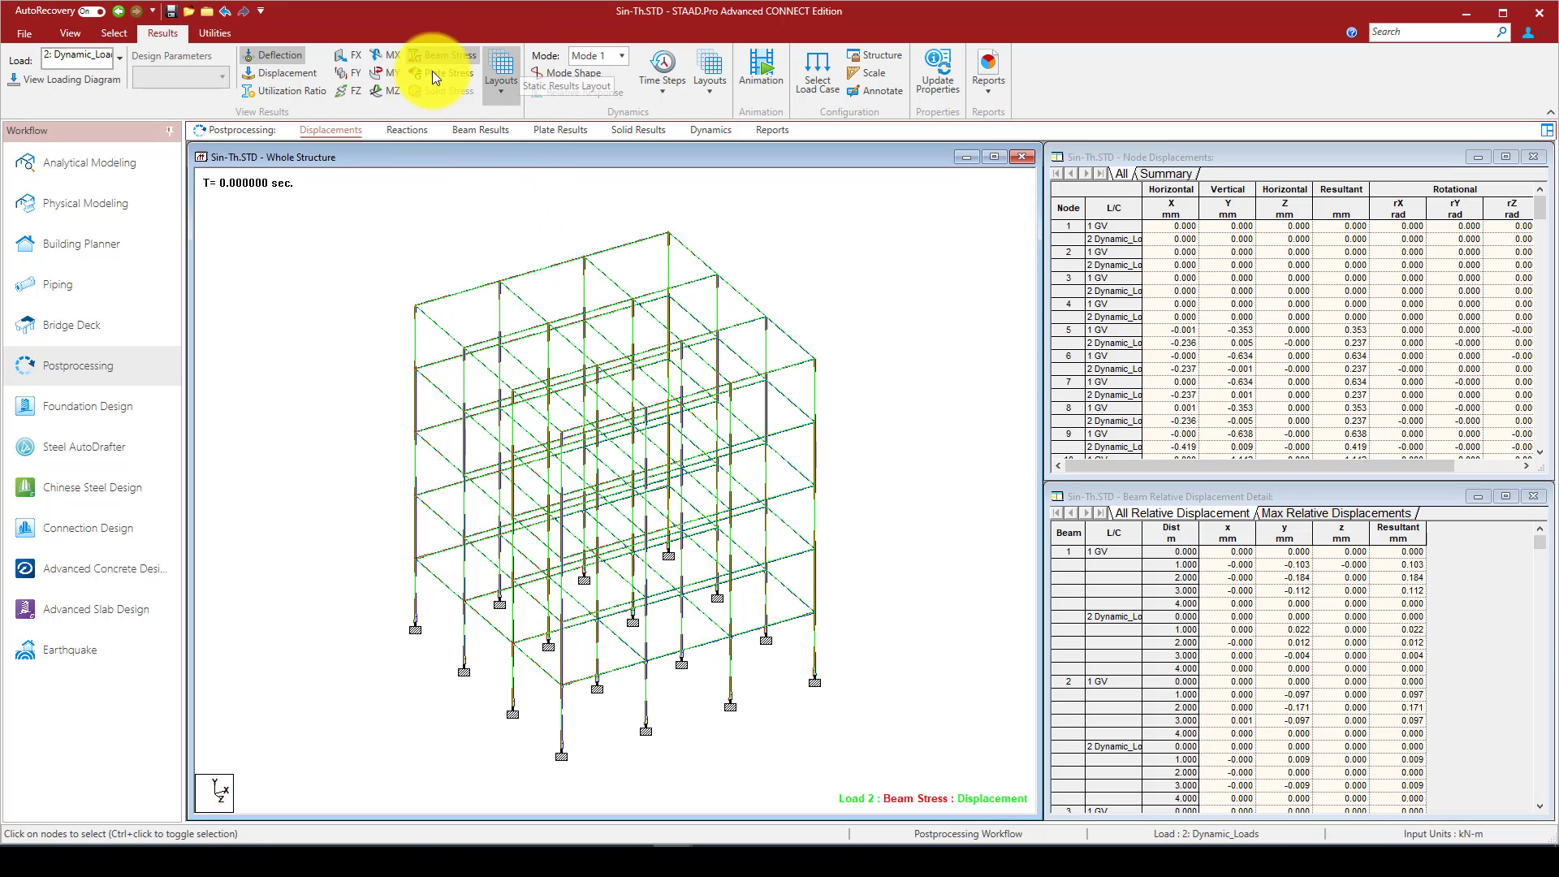
{"action": "left_click", "coordinate": [444, 58]}
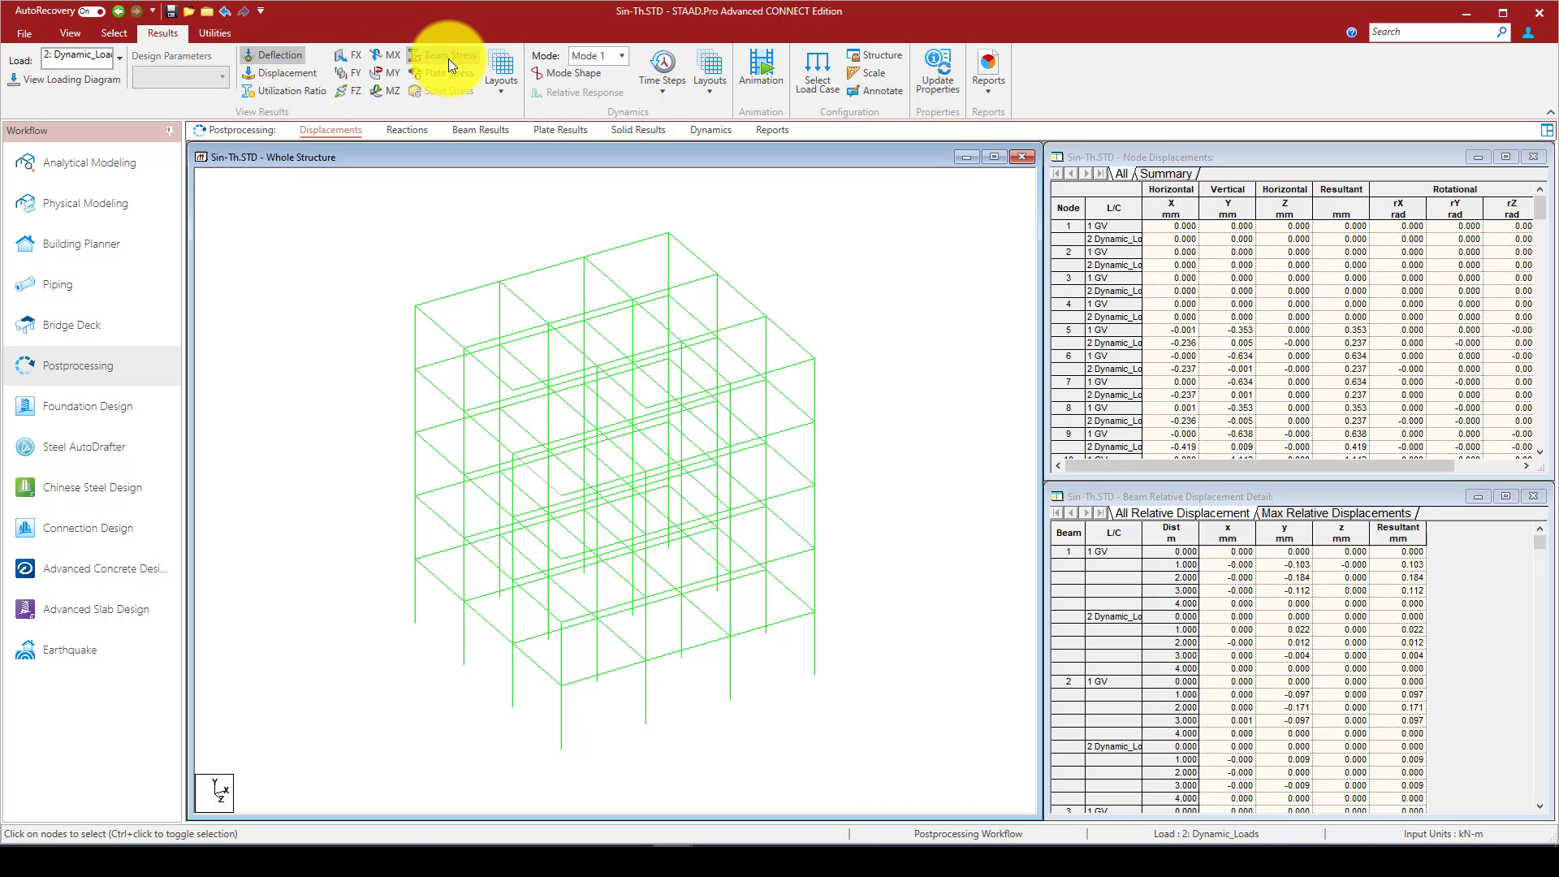
{"action": "left_click", "coordinate": [716, 91]}
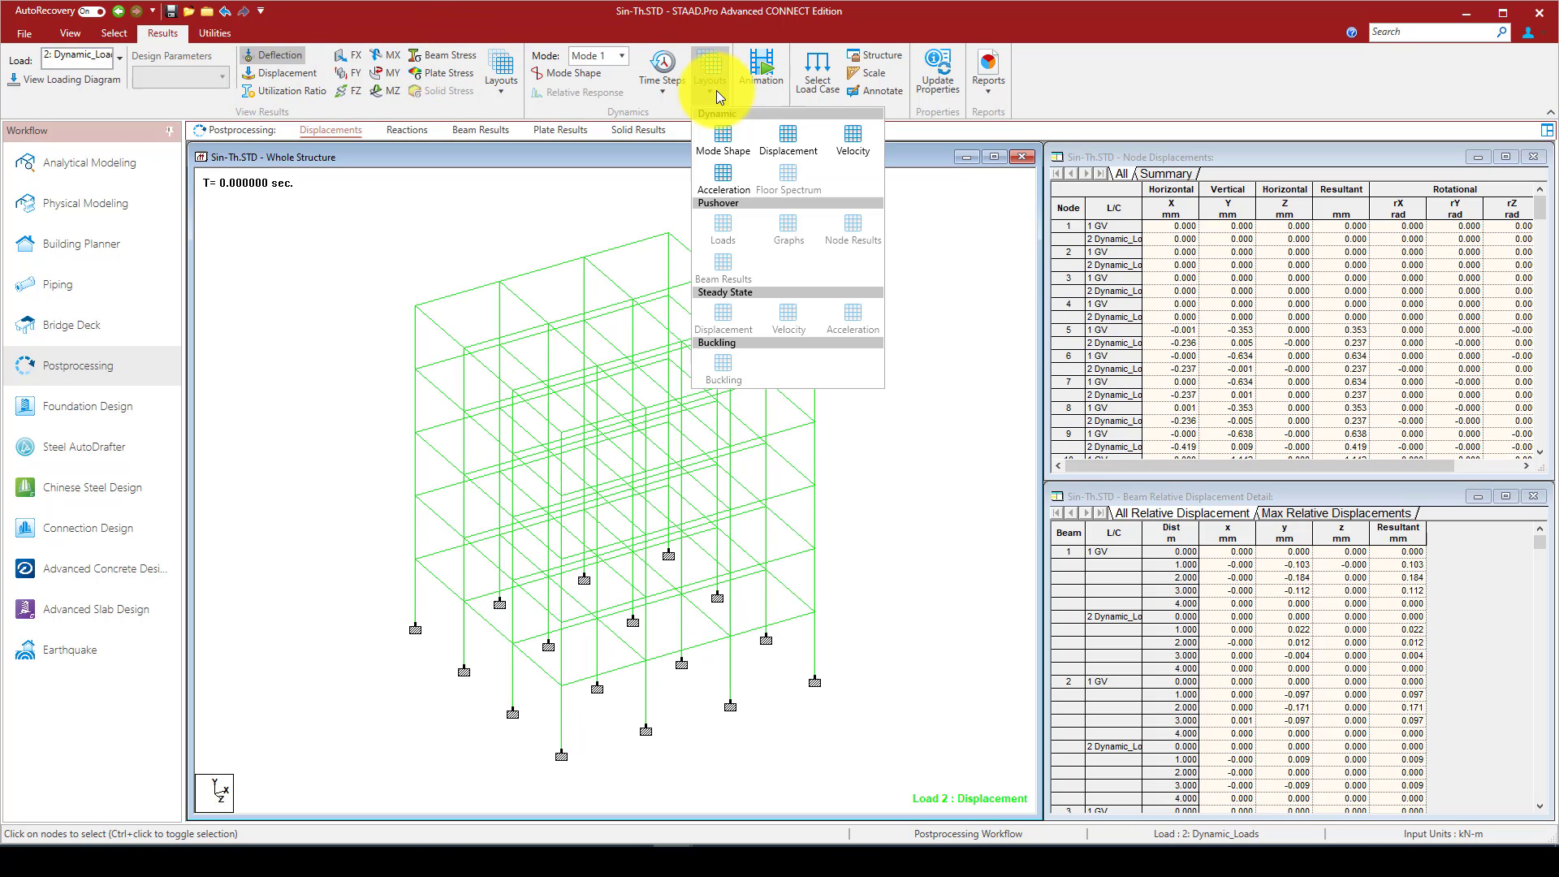
Load the Mode Shape layout and inspect several modes in the Frequencies table
{"action": "left_click", "coordinate": [728, 148]}
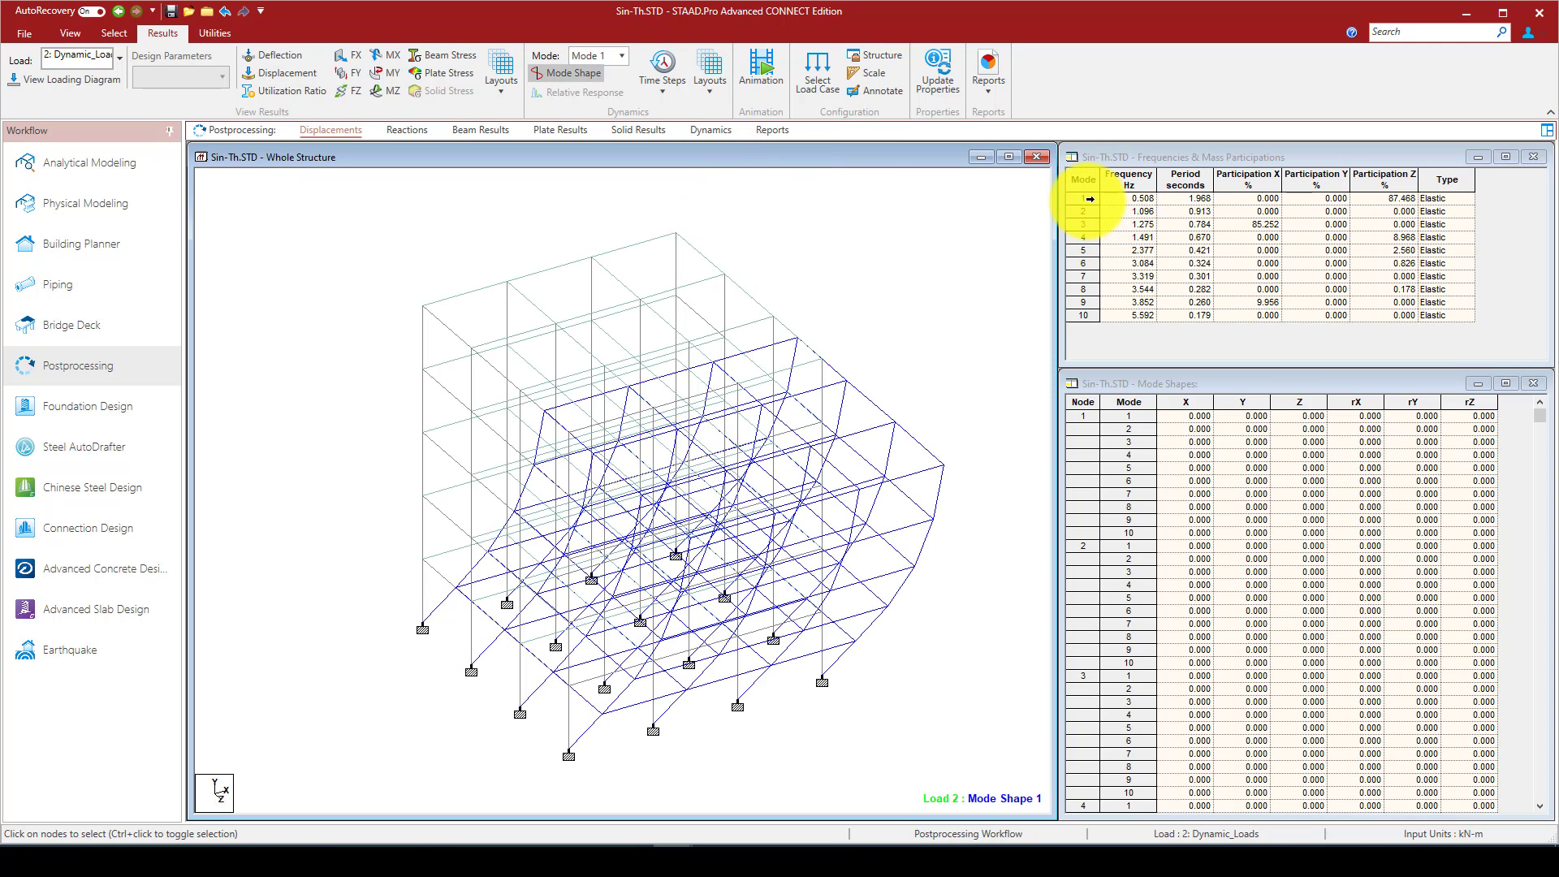
{"action": "left_click", "coordinate": [1082, 197]}
{"action": "left_click", "coordinate": [1083, 236]}
{"action": "left_click", "coordinate": [1083, 275]}
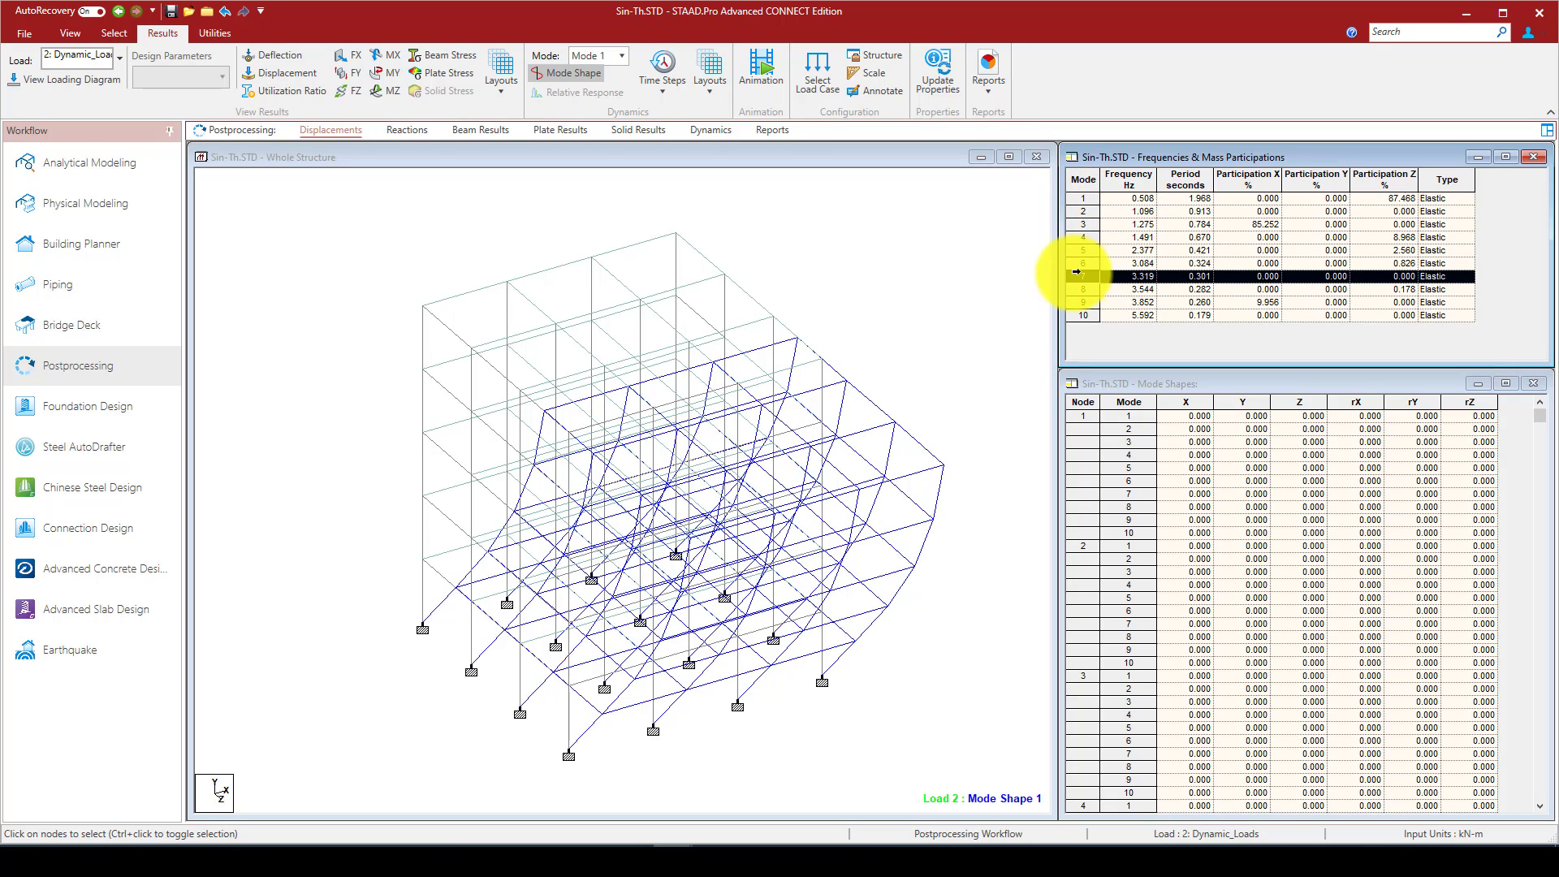
Display the deformed shape for Mode 2, then Mode 3
{"action": "left_click", "coordinate": [621, 54]}
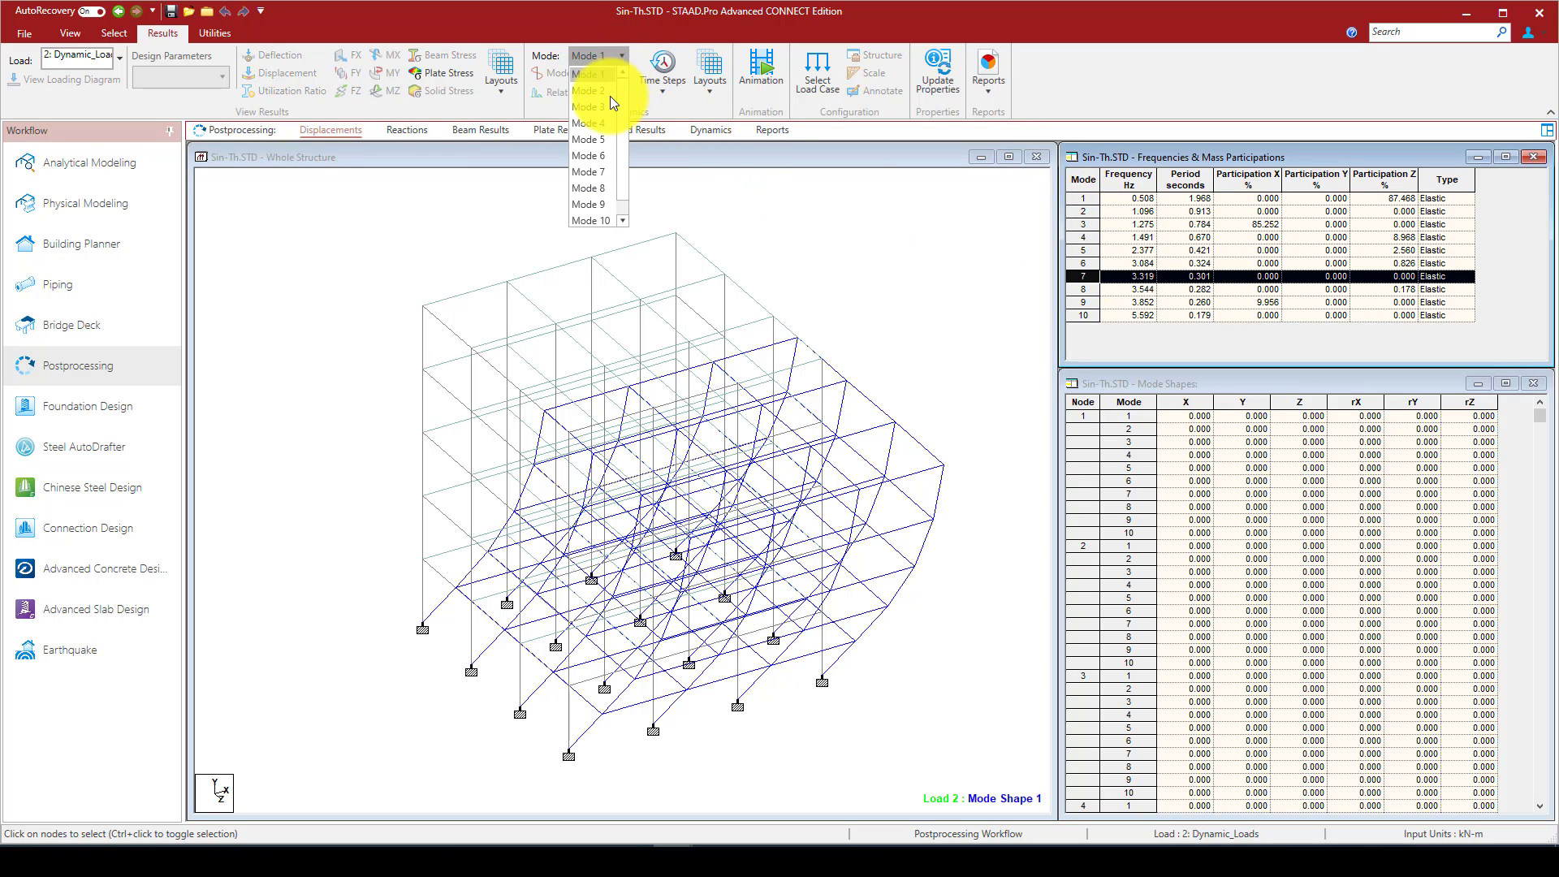
{"action": "left_click", "coordinate": [595, 95]}
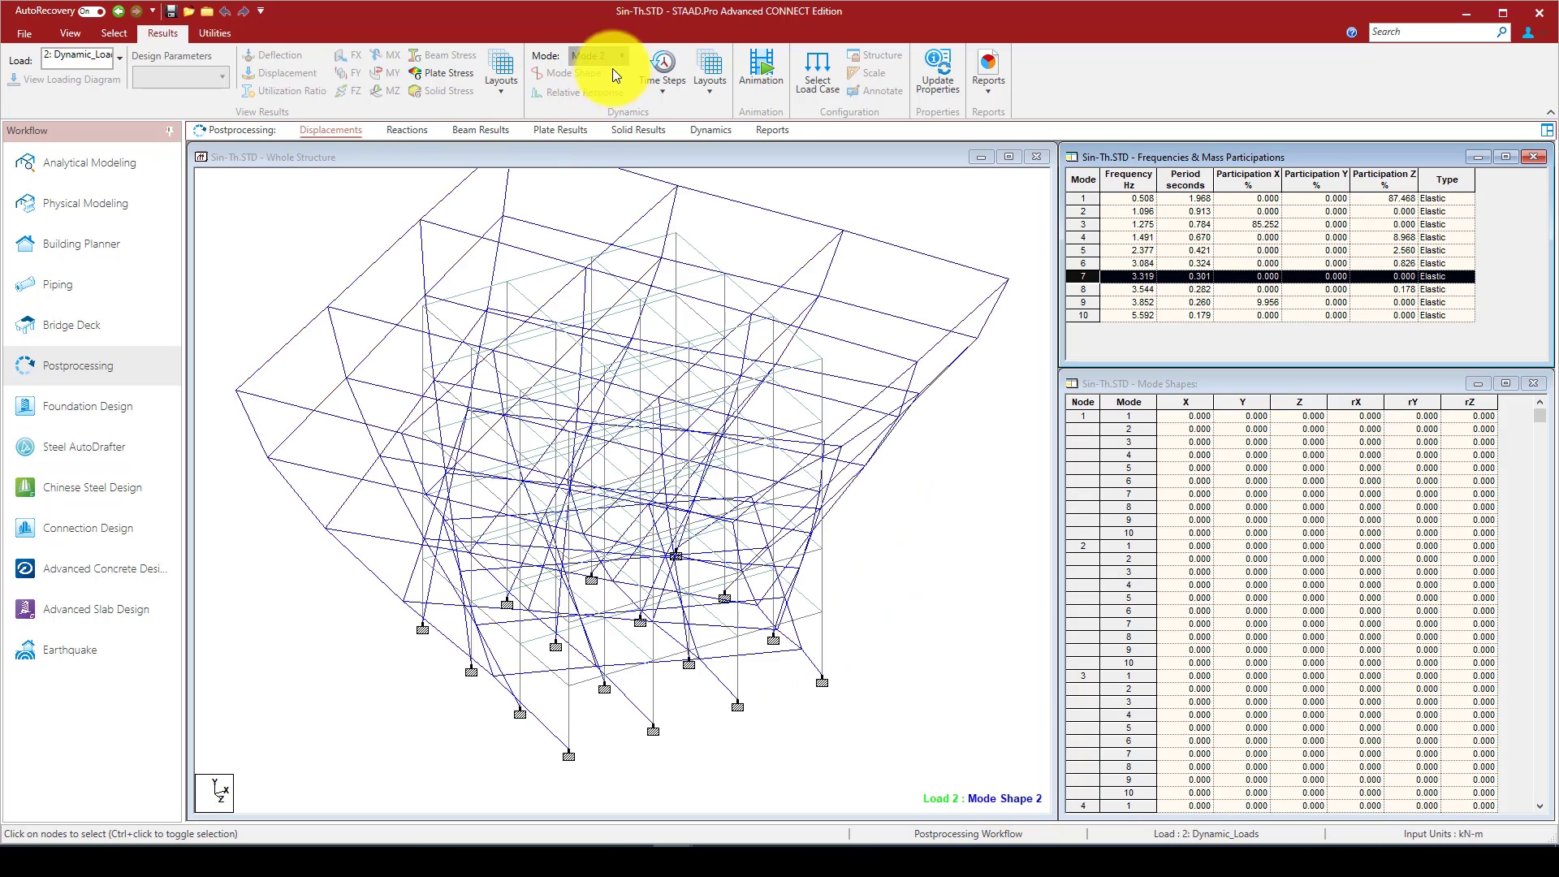
{"action": "left_click", "coordinate": [607, 58]}
{"action": "left_click", "coordinate": [596, 107]}
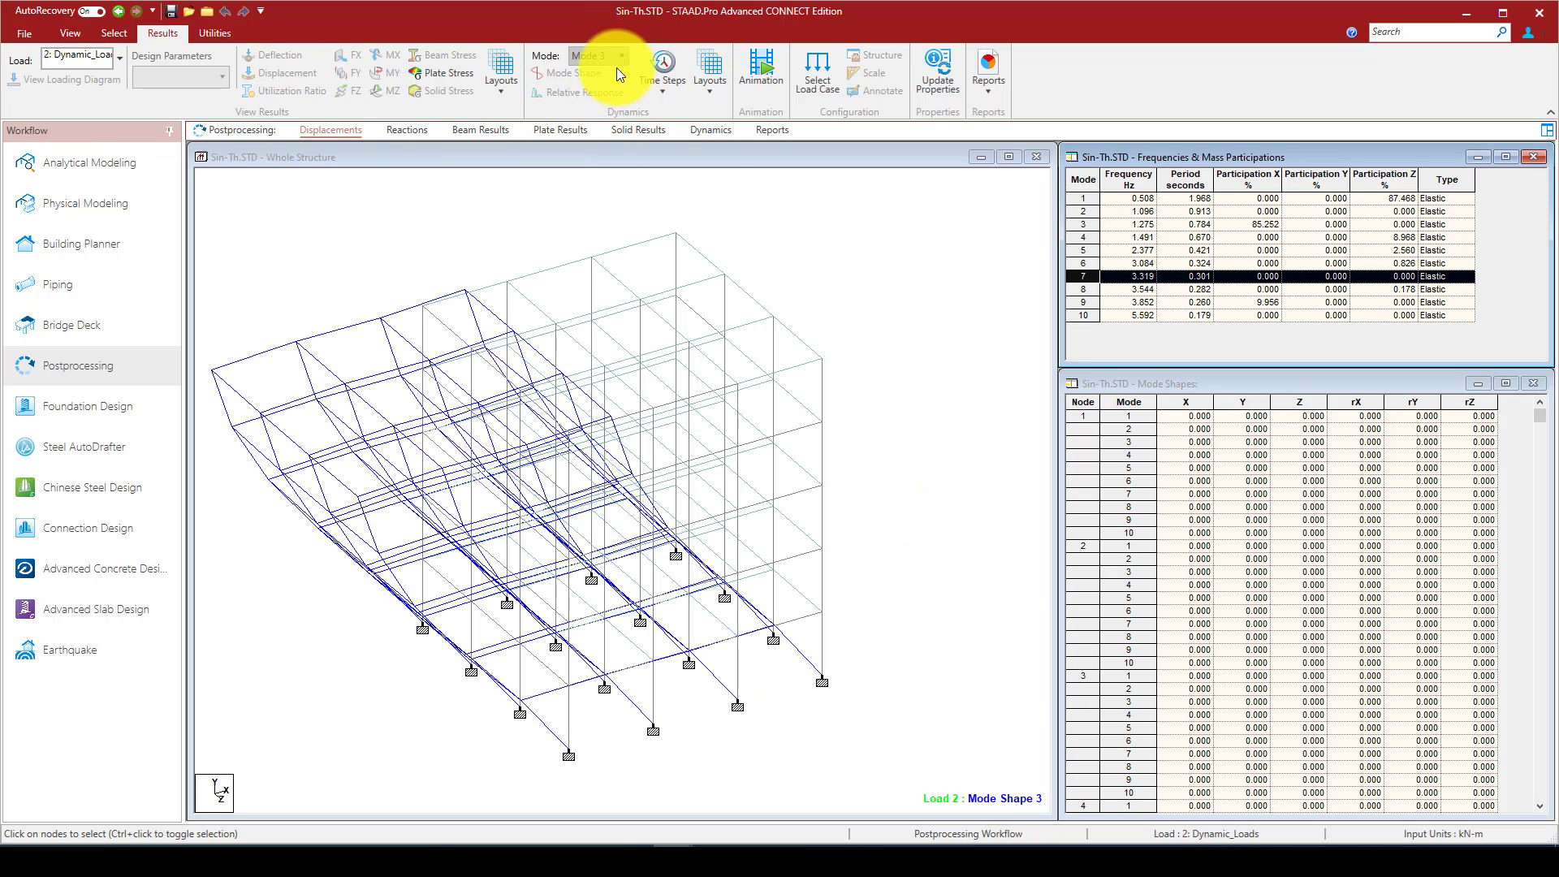
Plot node 96's displacement histories, enlarge the X-displacement graph, then close the graphs
{"action": "left_click", "coordinate": [708, 88]}
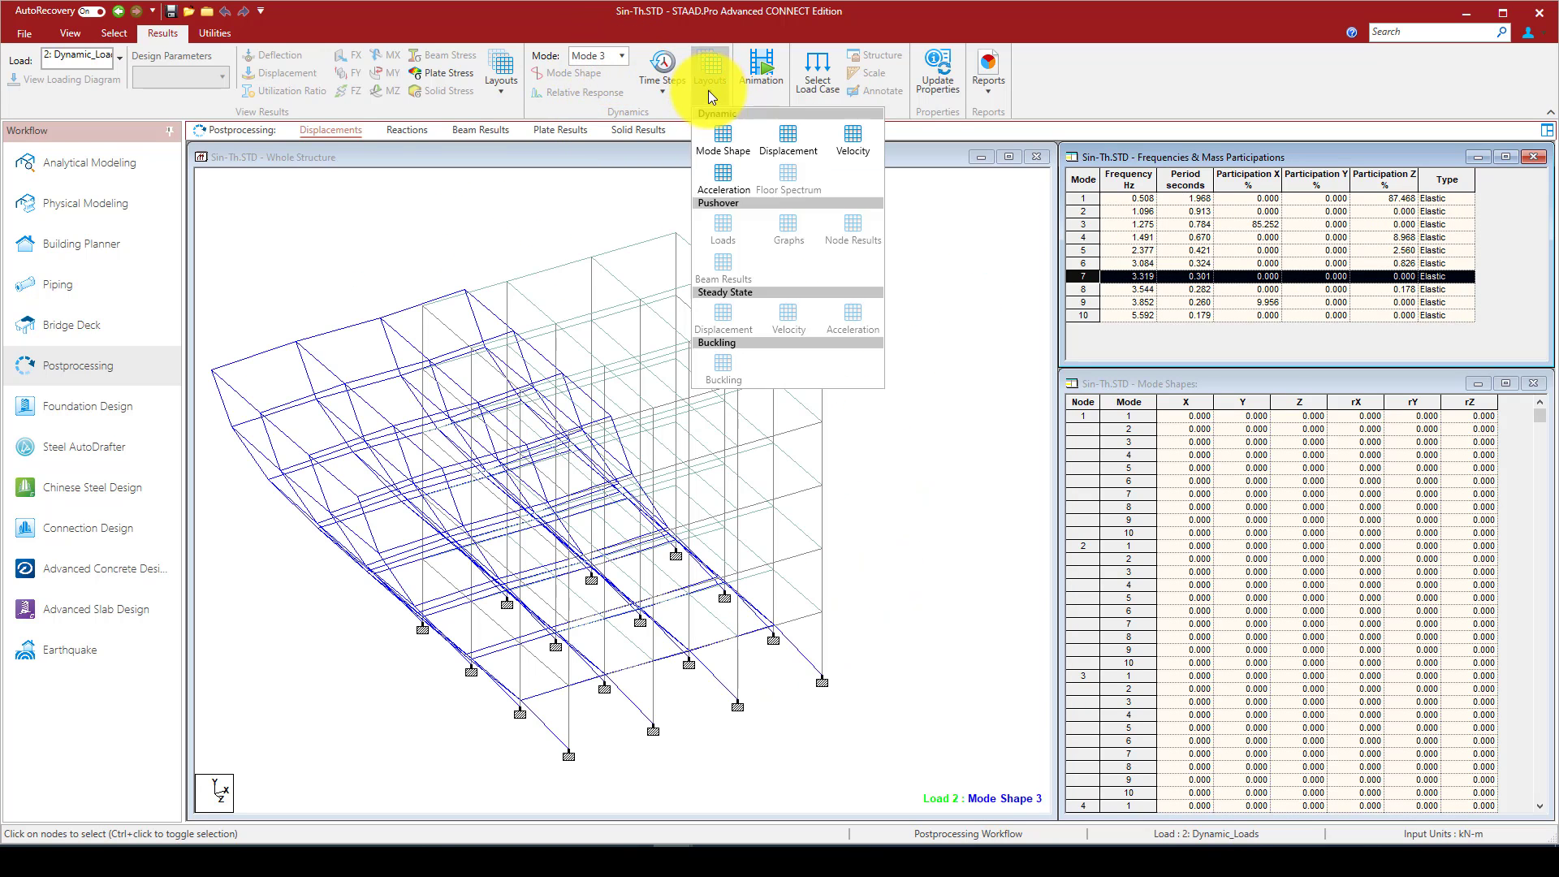
{"action": "left_click", "coordinate": [788, 139]}
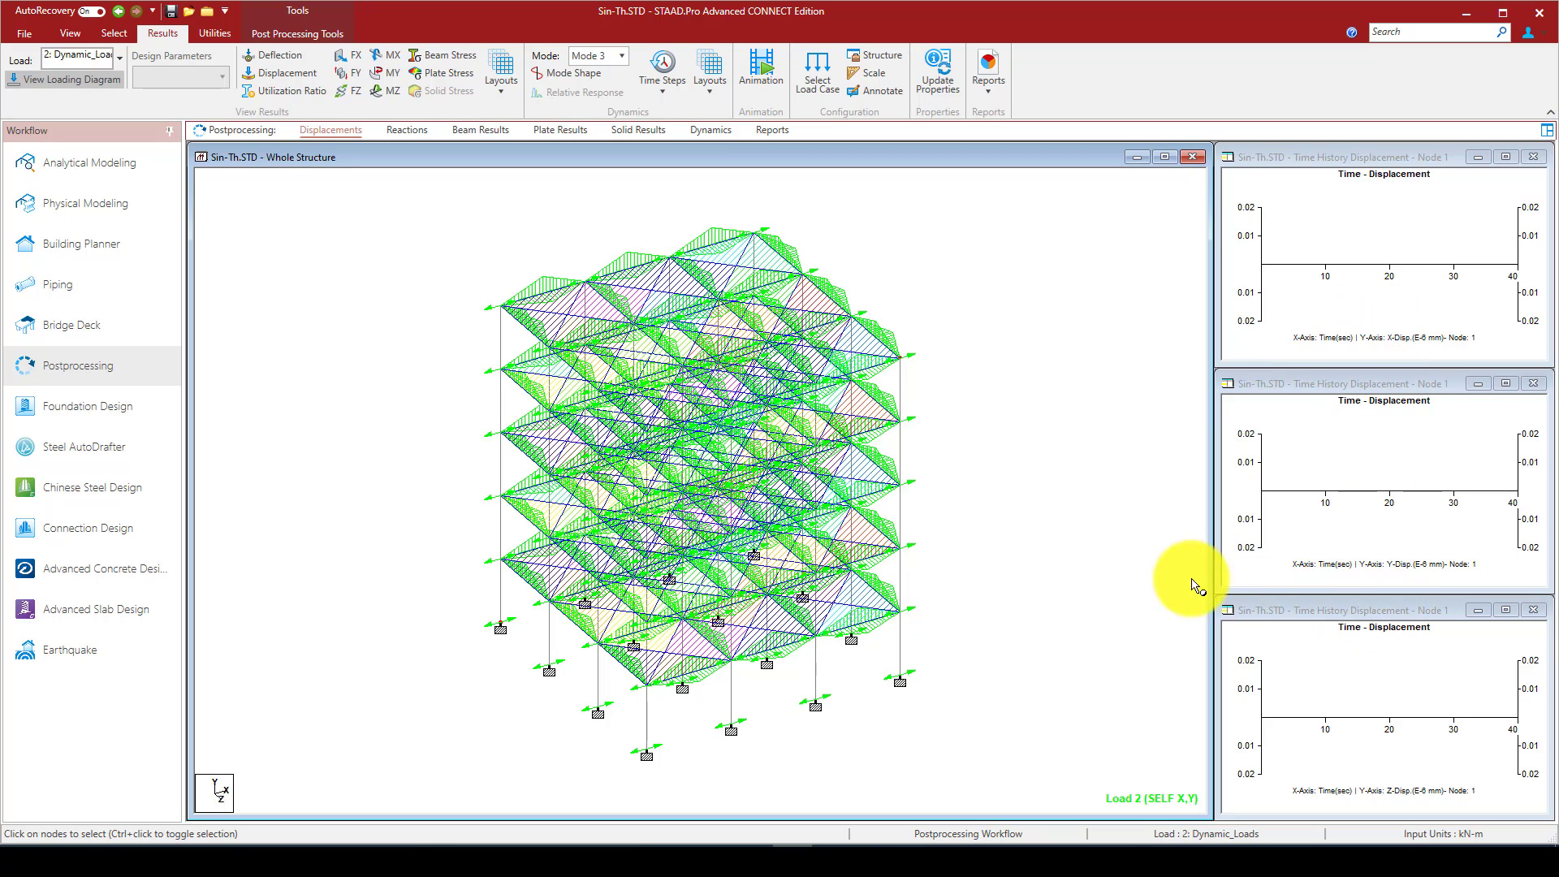
{"action": "left_click", "coordinate": [910, 373]}
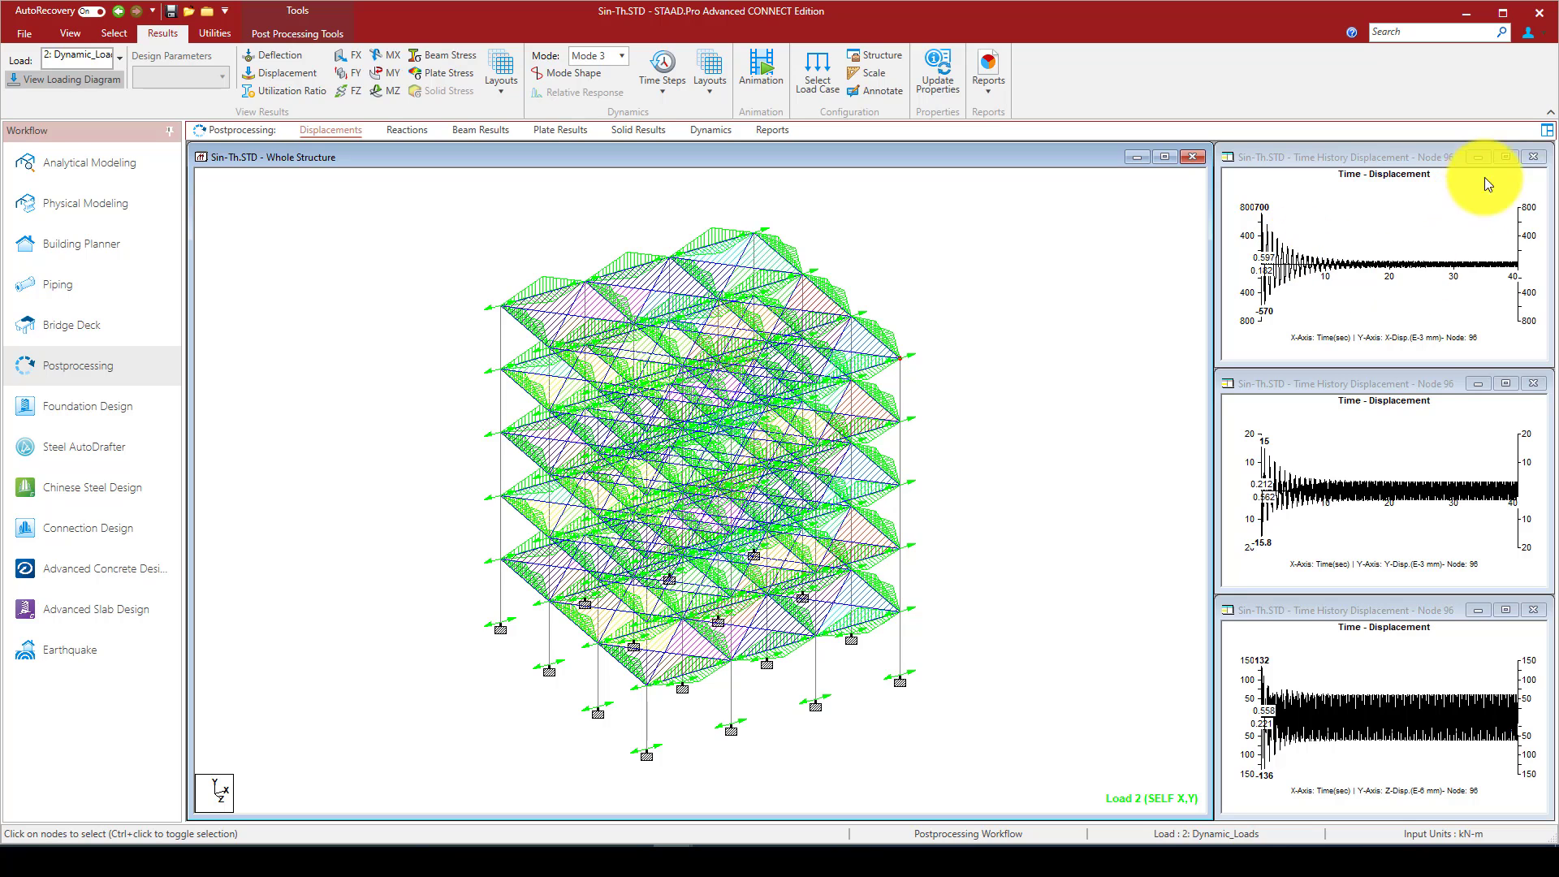
{"action": "left_click", "coordinate": [1507, 157]}
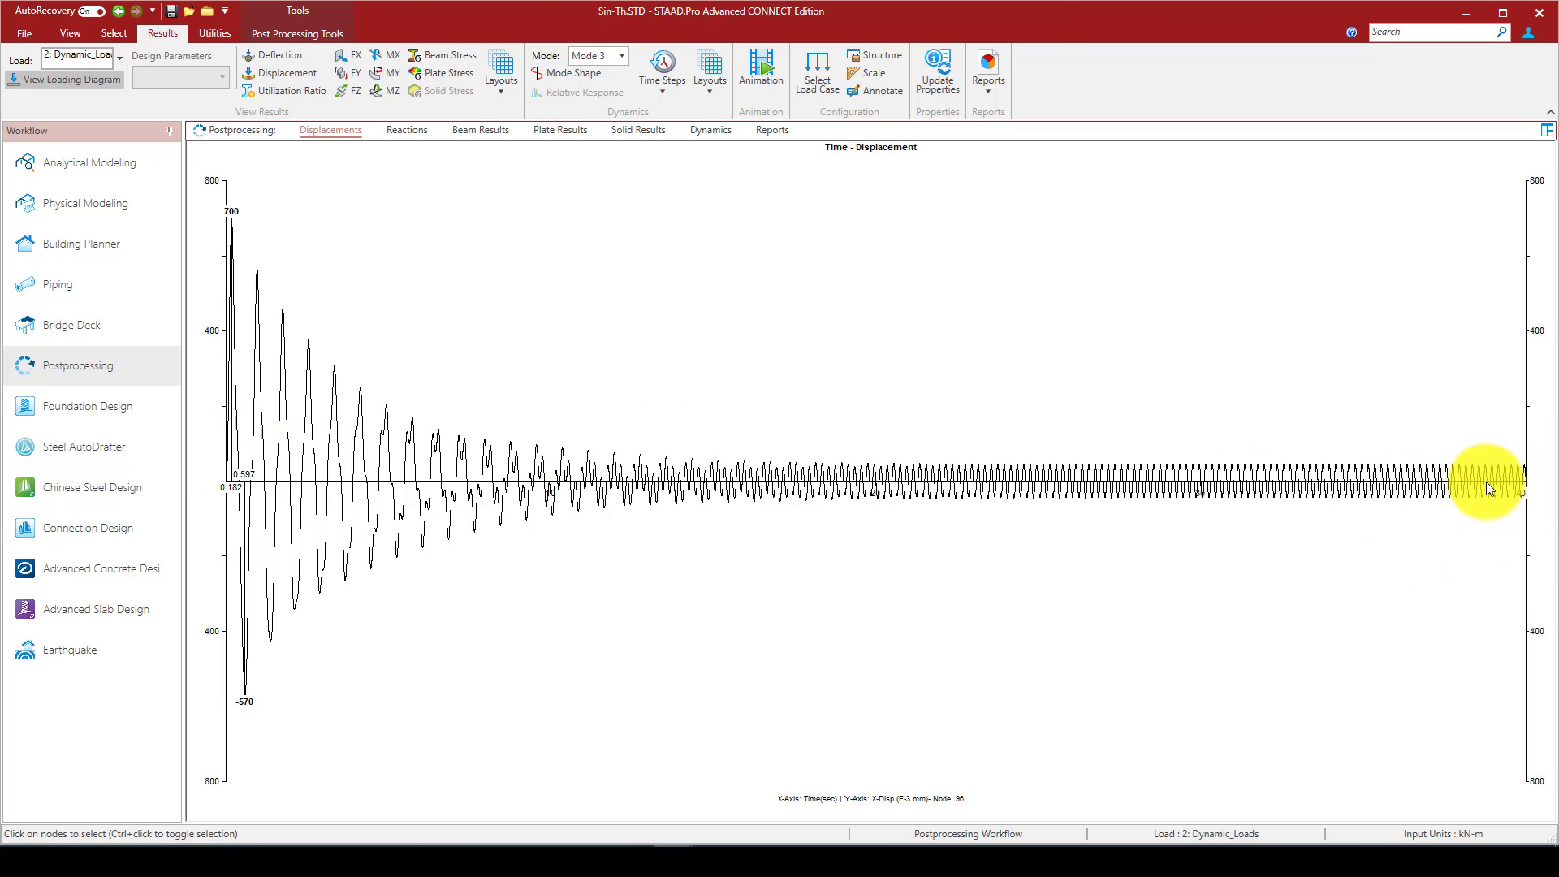
{"action": "left_click", "coordinate": [1545, 131]}
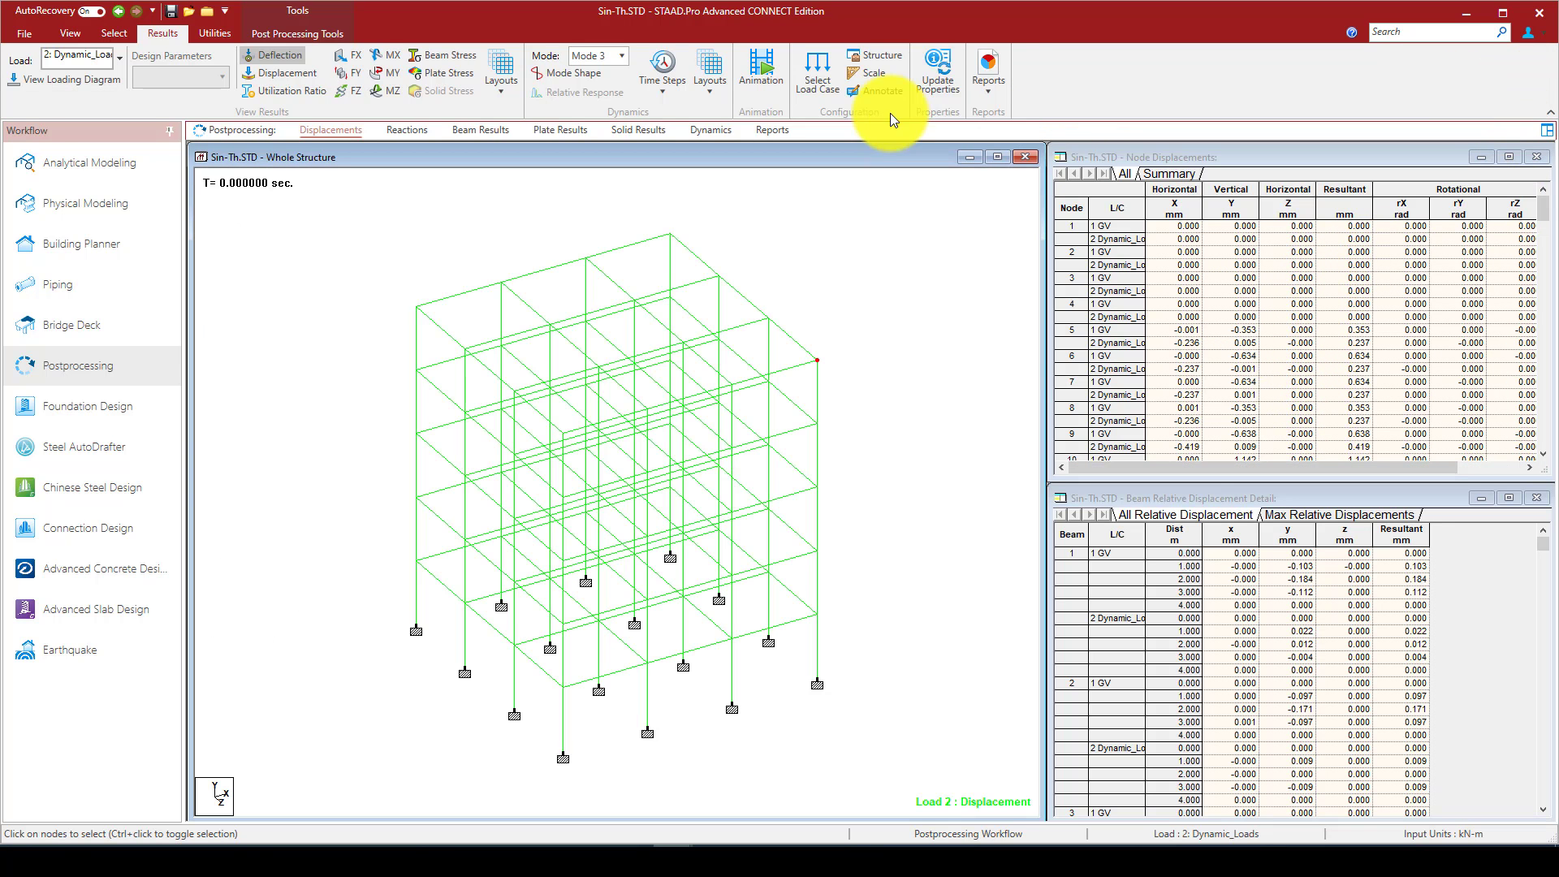
{"action": "left_click", "coordinate": [708, 93]}
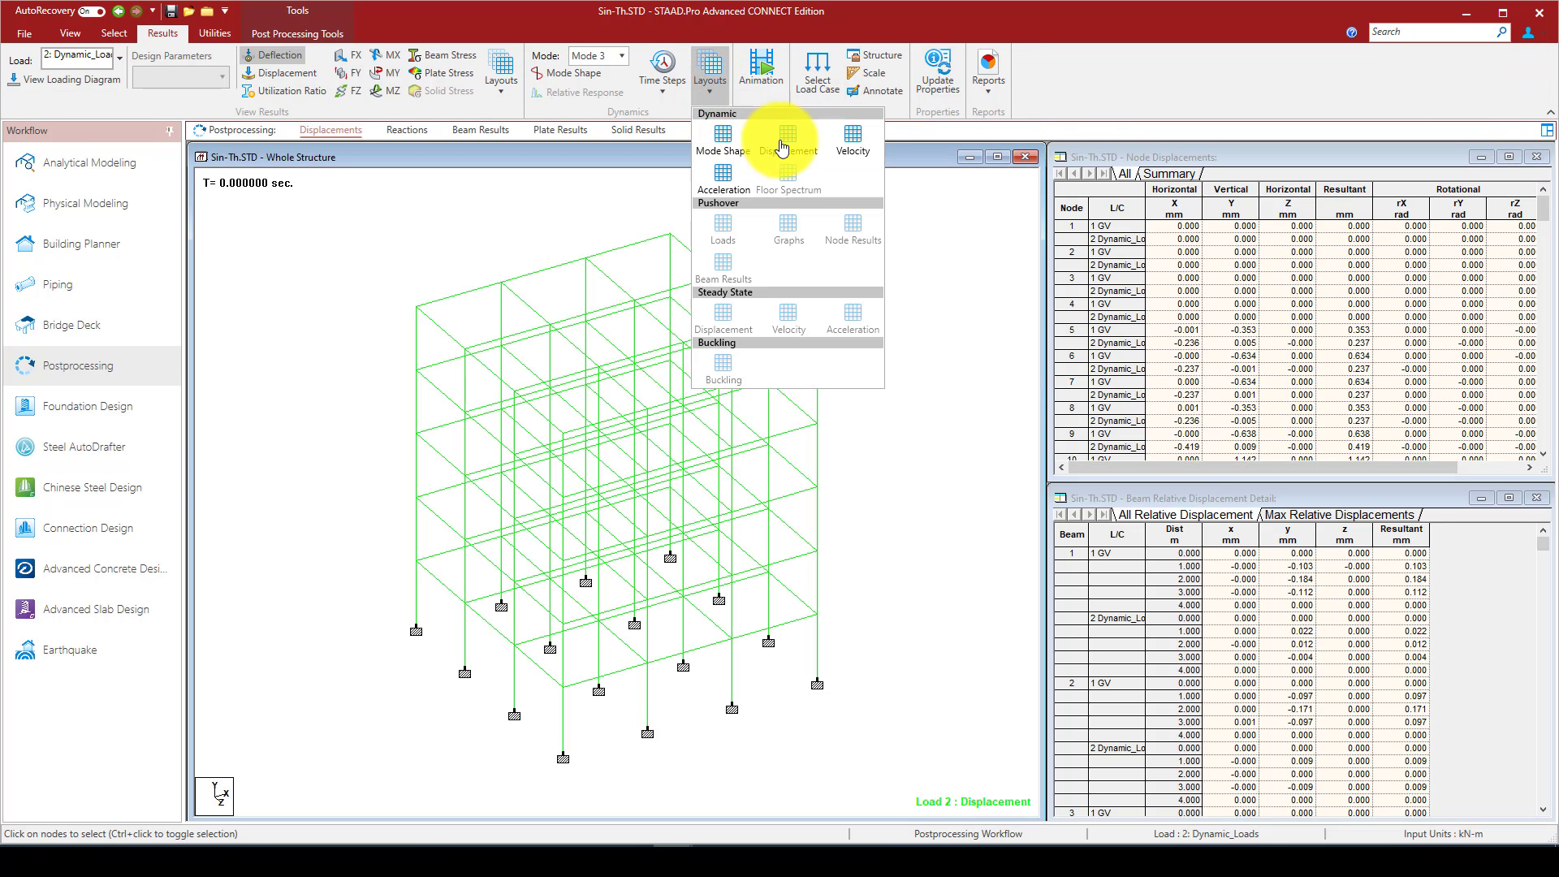
{"action": "left_click", "coordinate": [854, 145]}
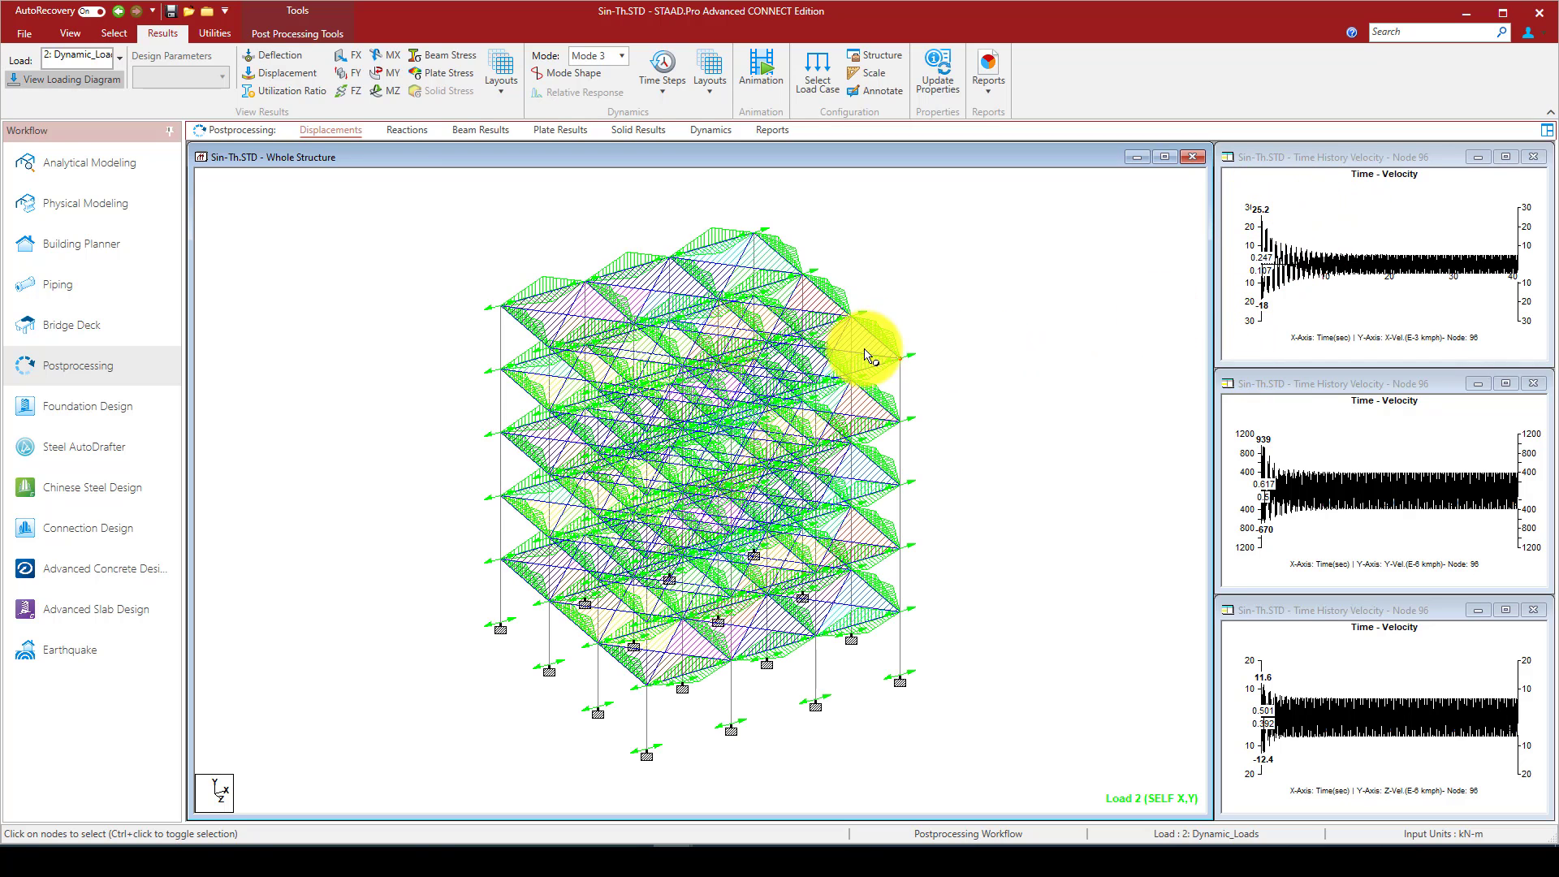
{"action": "left_click", "coordinate": [513, 384]}
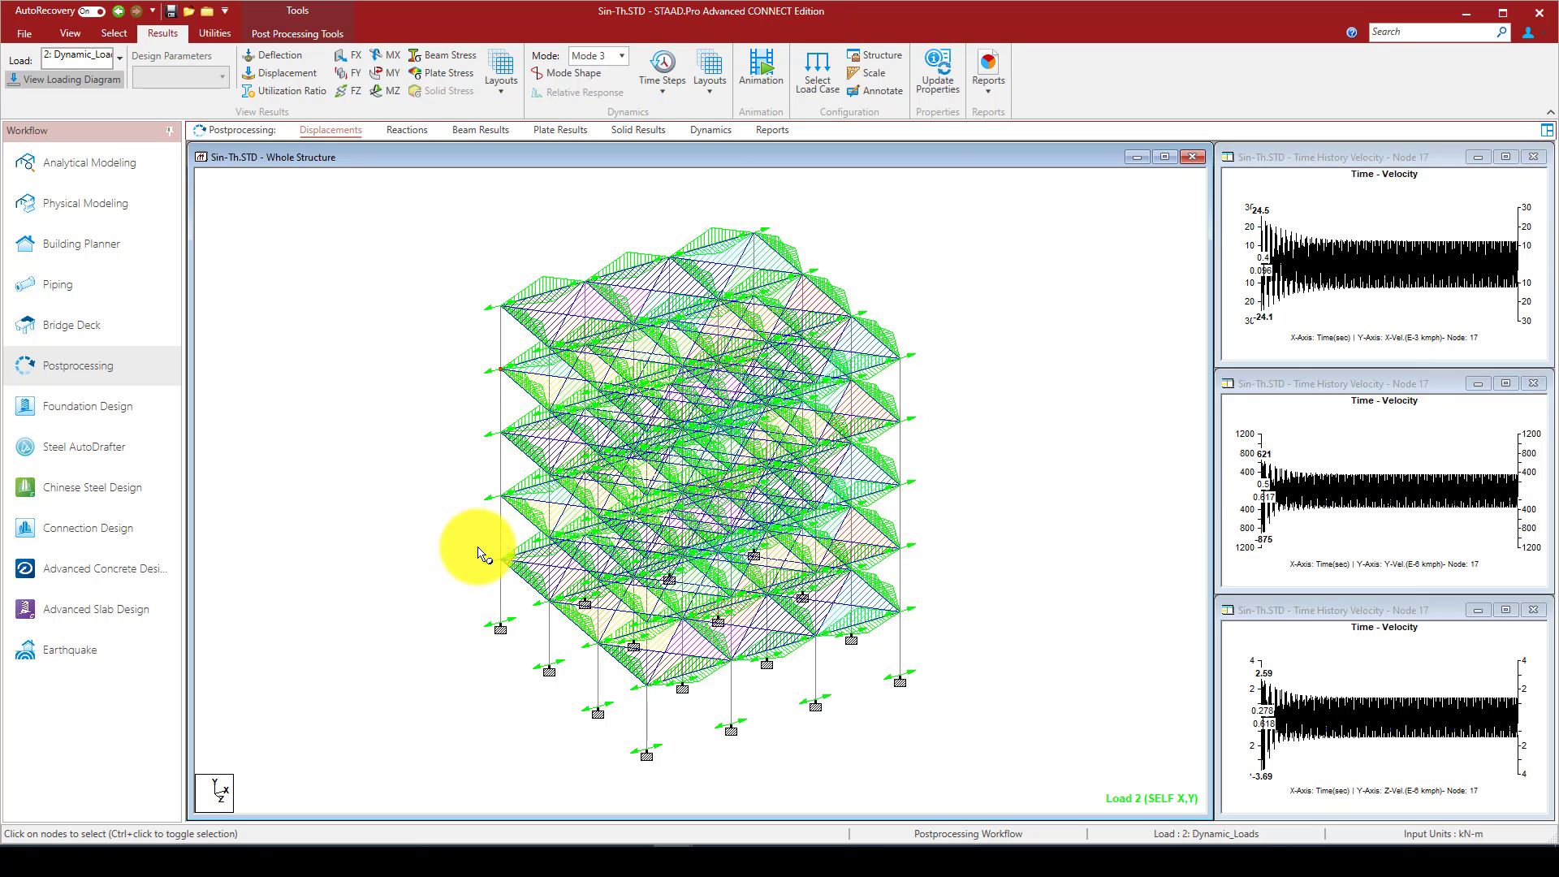
{"action": "left_click", "coordinate": [514, 584]}
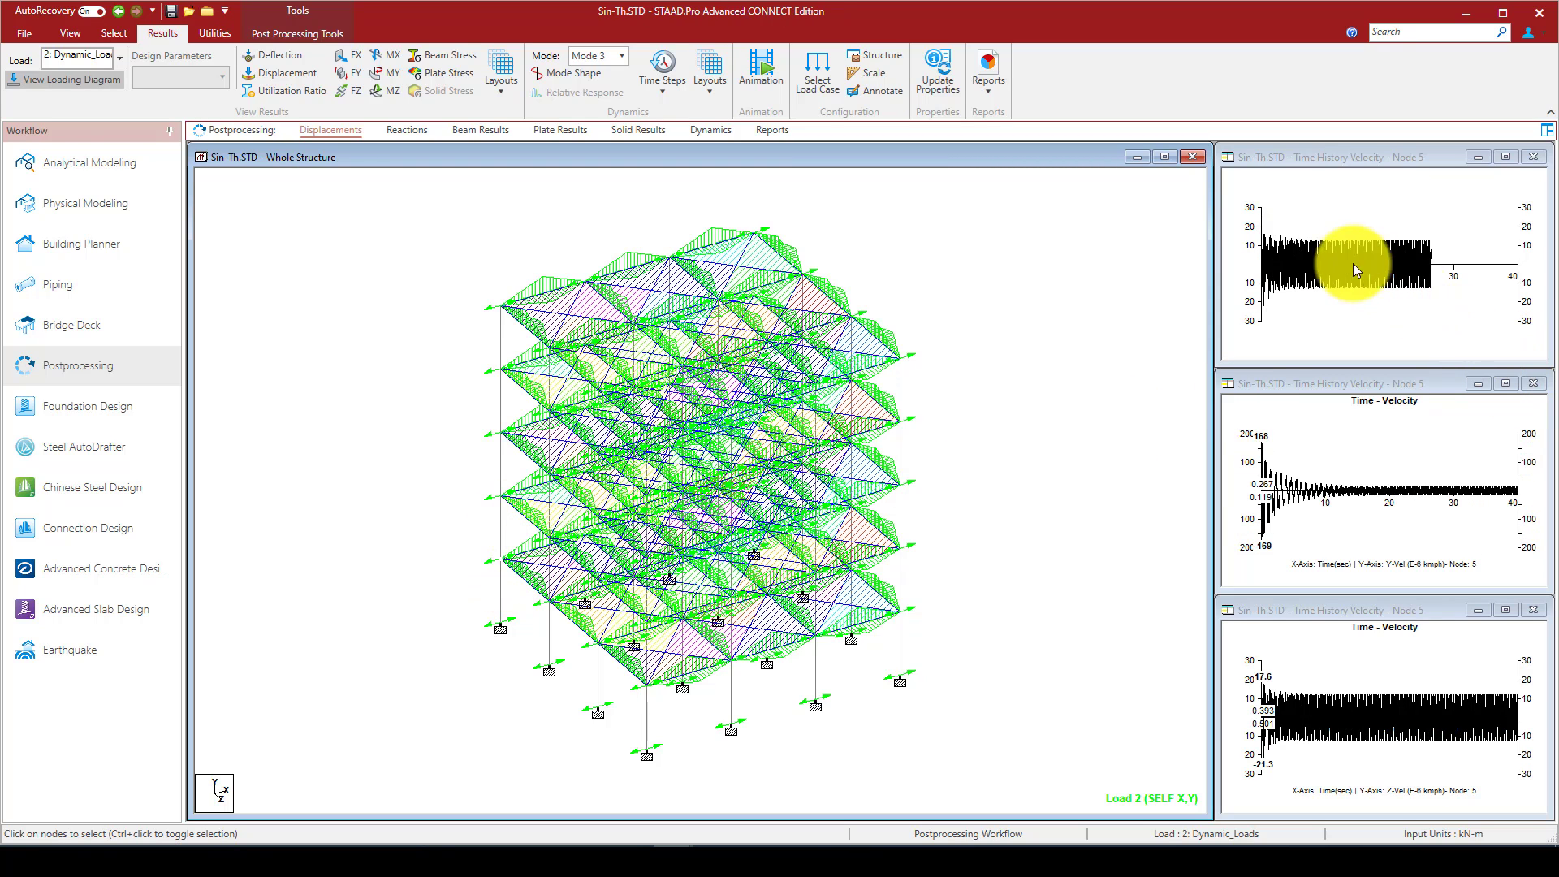
{"action": "left_click", "coordinate": [1503, 160]}
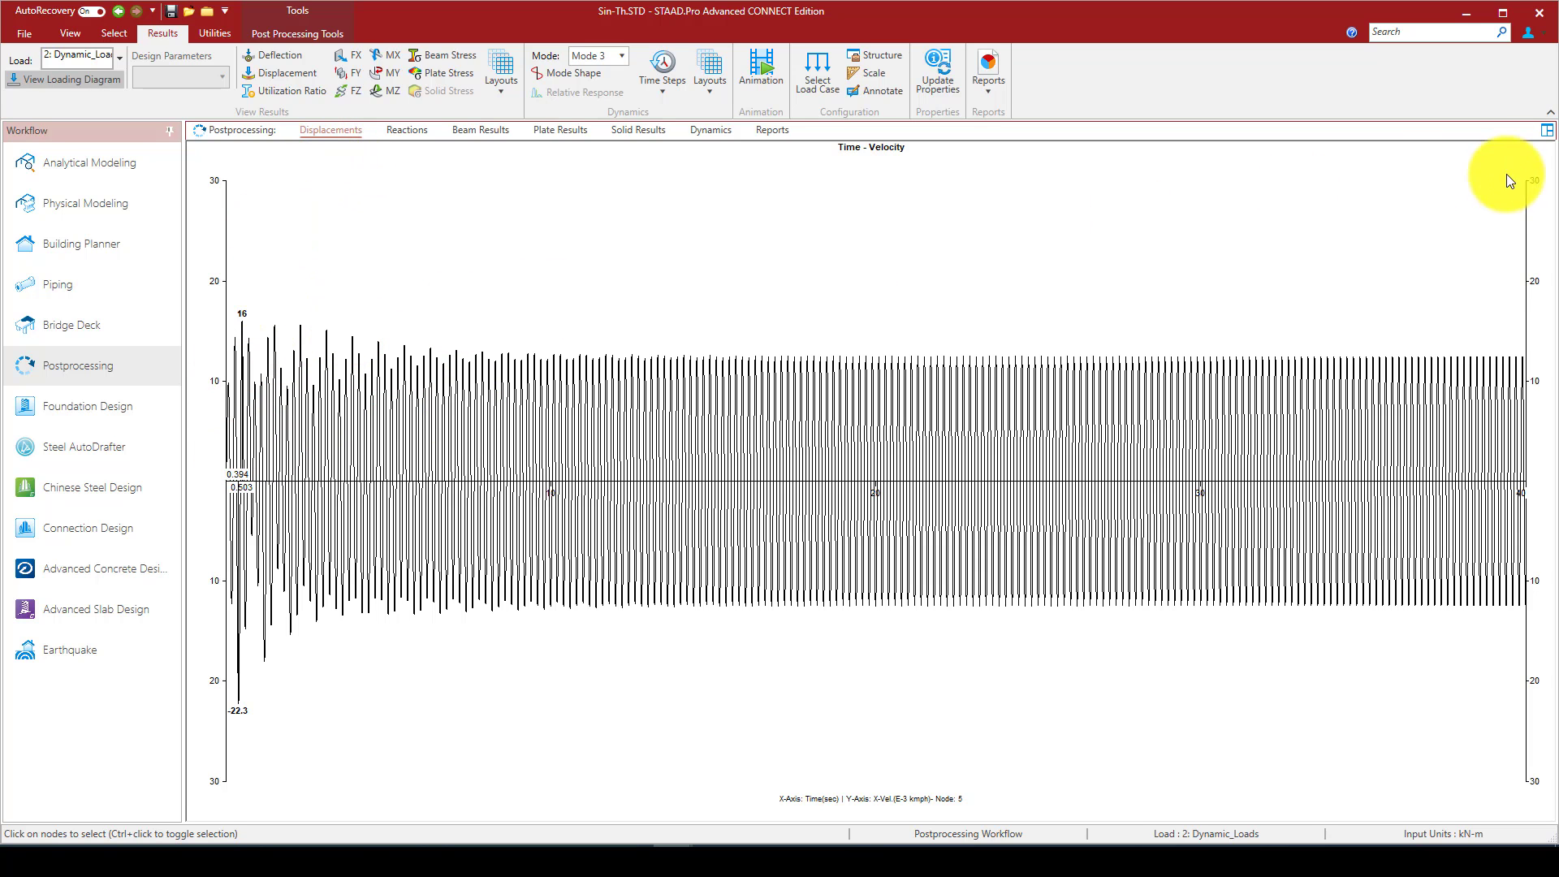
{"action": "left_click", "coordinate": [1544, 132]}
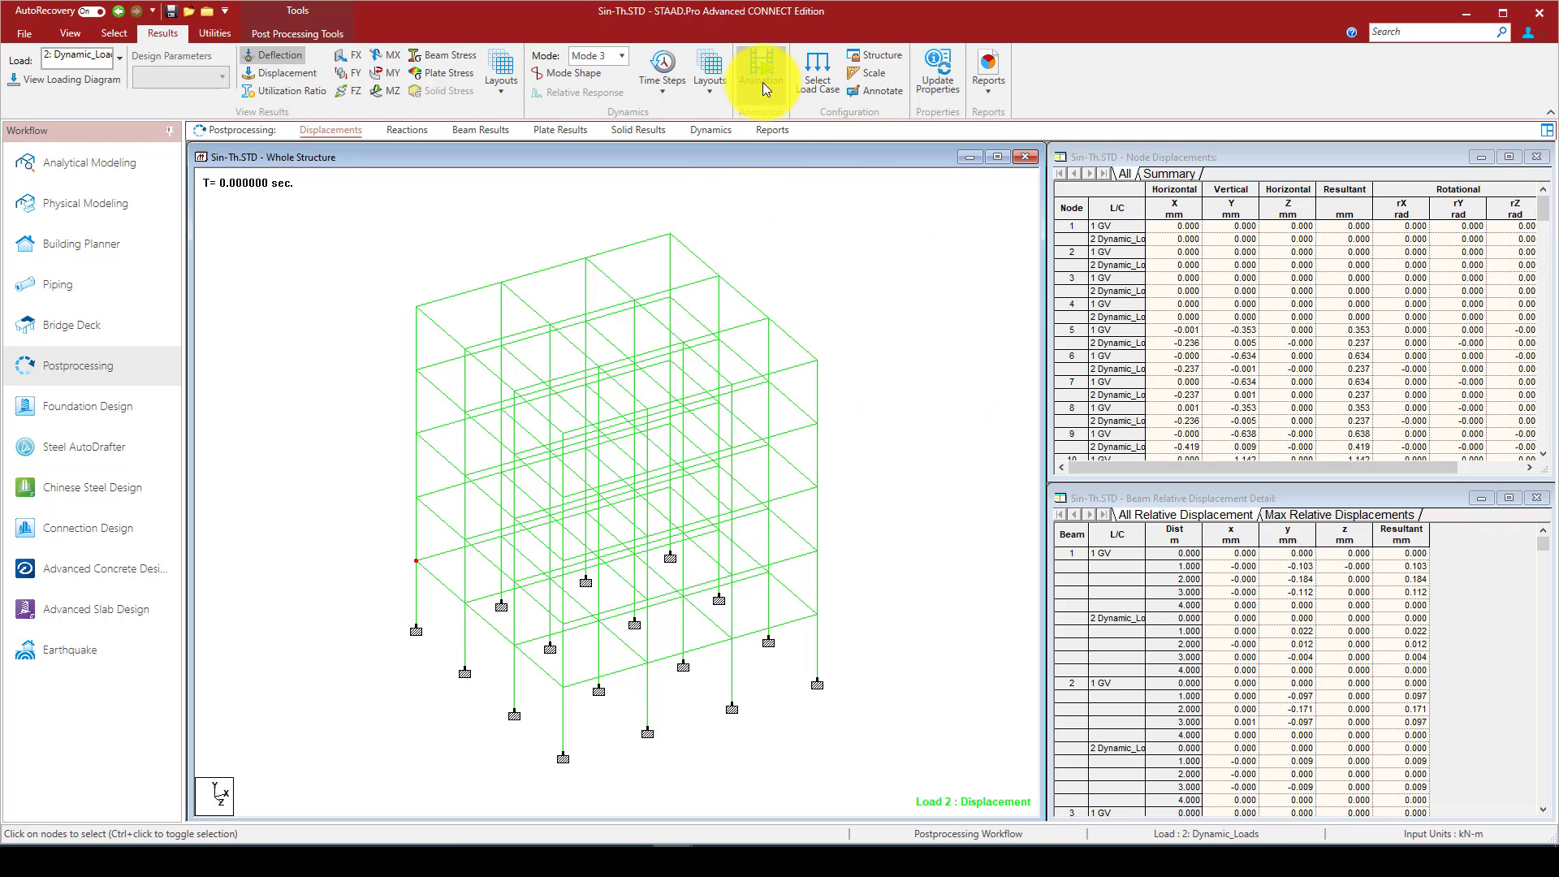
{"action": "left_click", "coordinate": [709, 78]}
{"action": "left_click", "coordinate": [727, 178]}
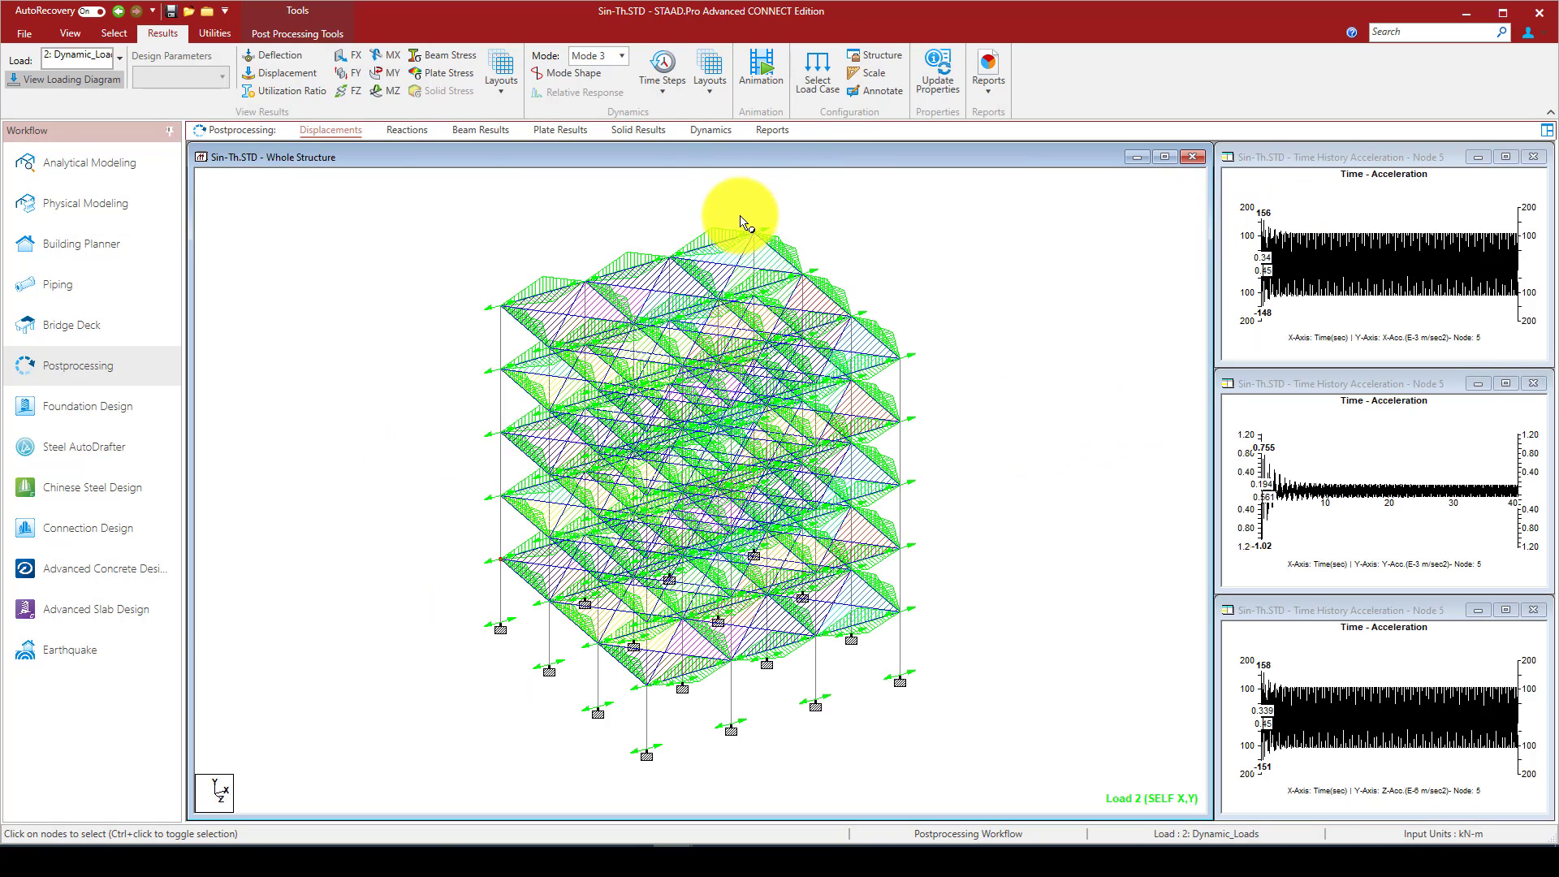
{"action": "left_click", "coordinate": [764, 243]}
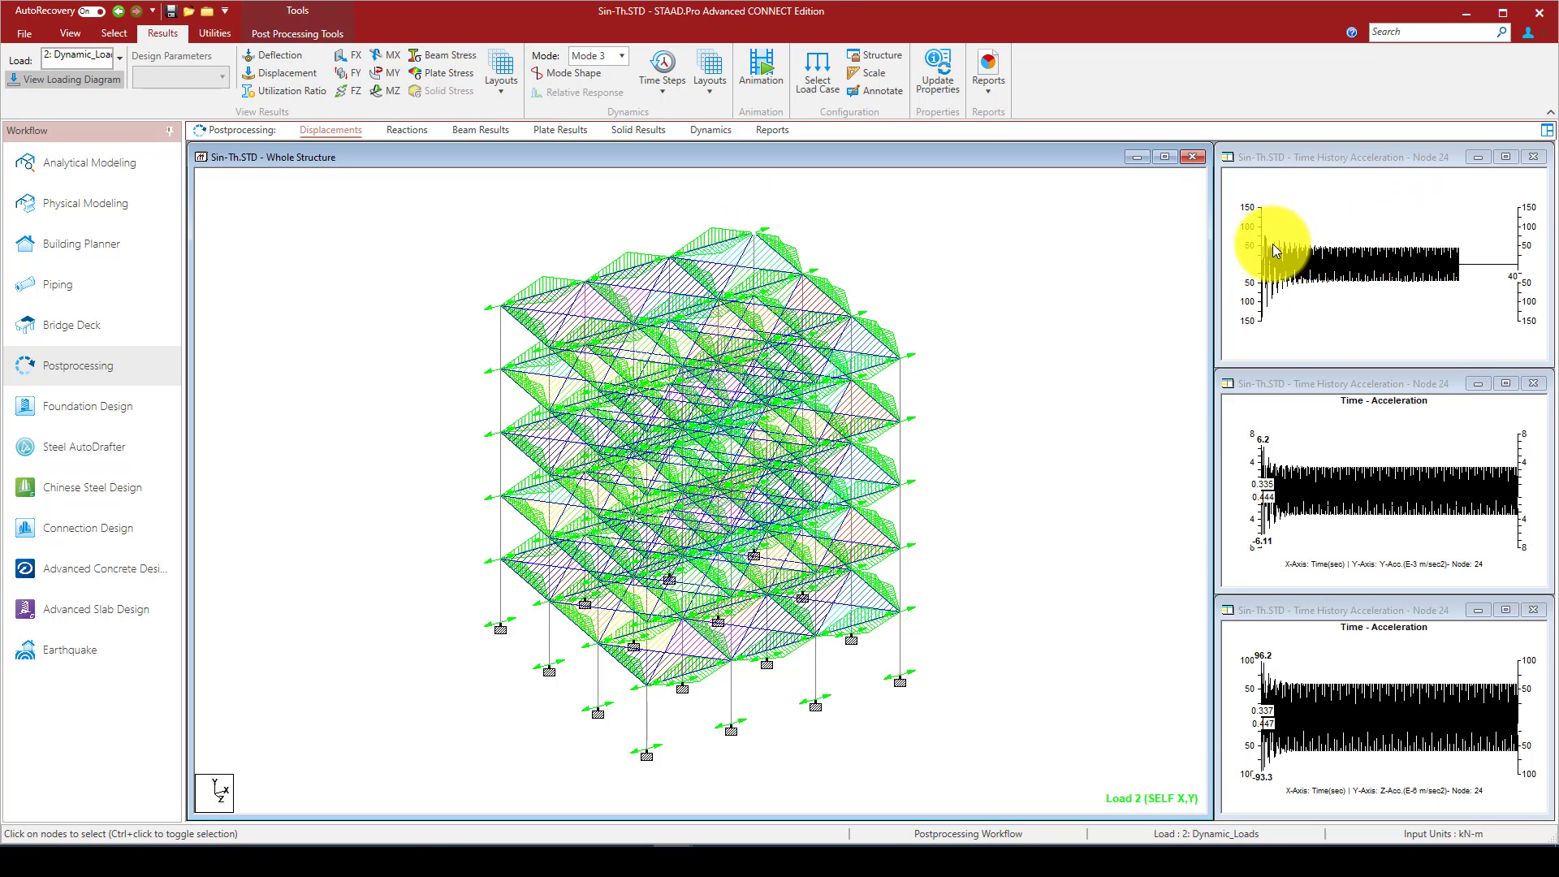
{"action": "left_click", "coordinate": [1504, 159]}
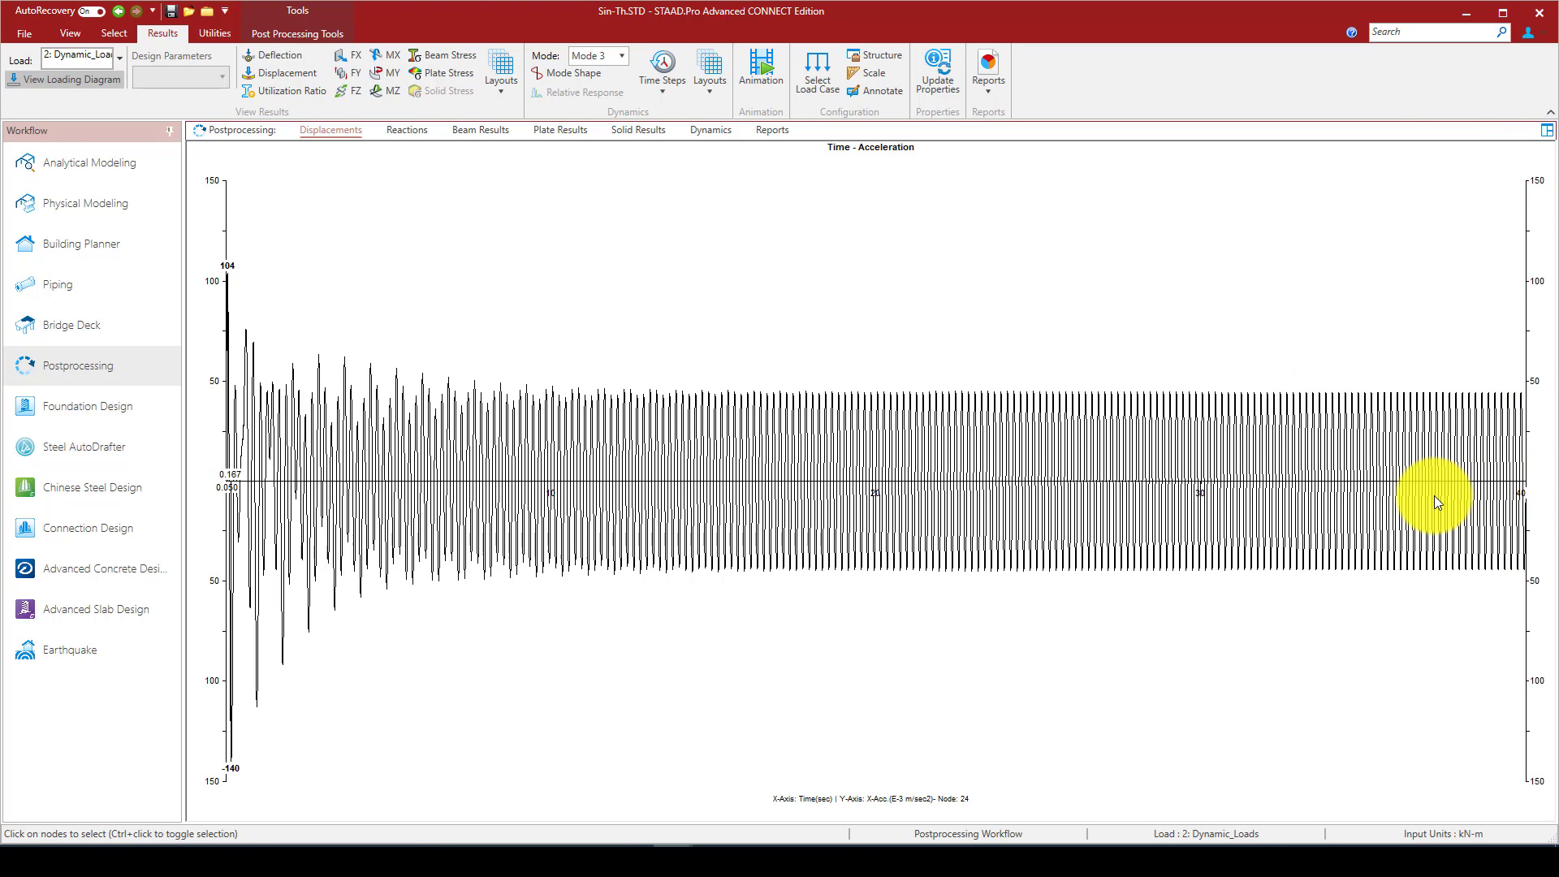
{"action": "left_click", "coordinate": [1548, 134]}
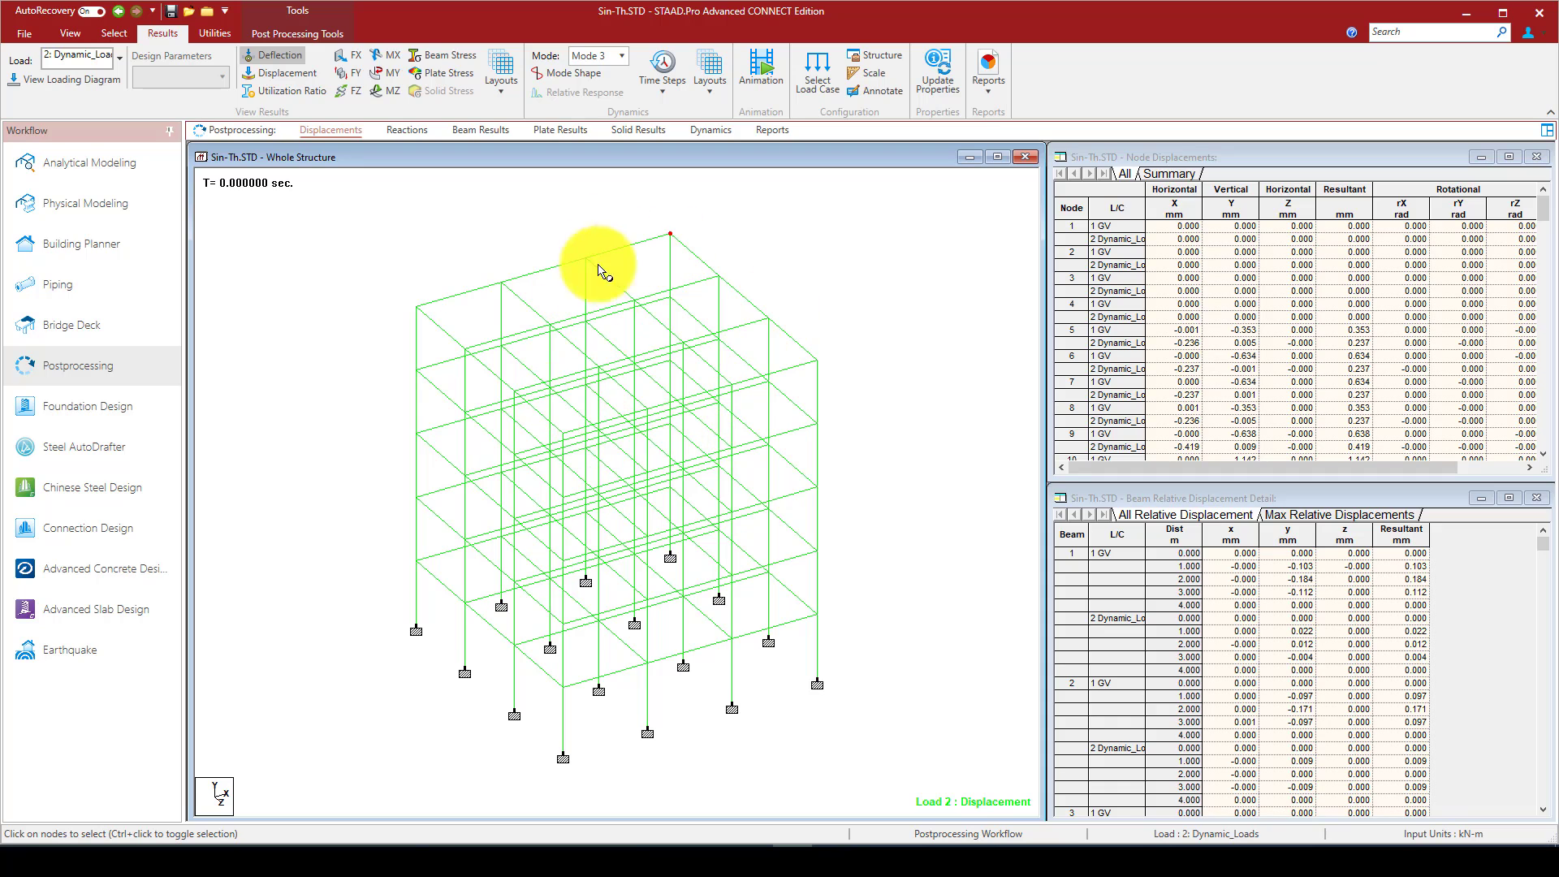
{"action": "left_click", "coordinate": [669, 232]}
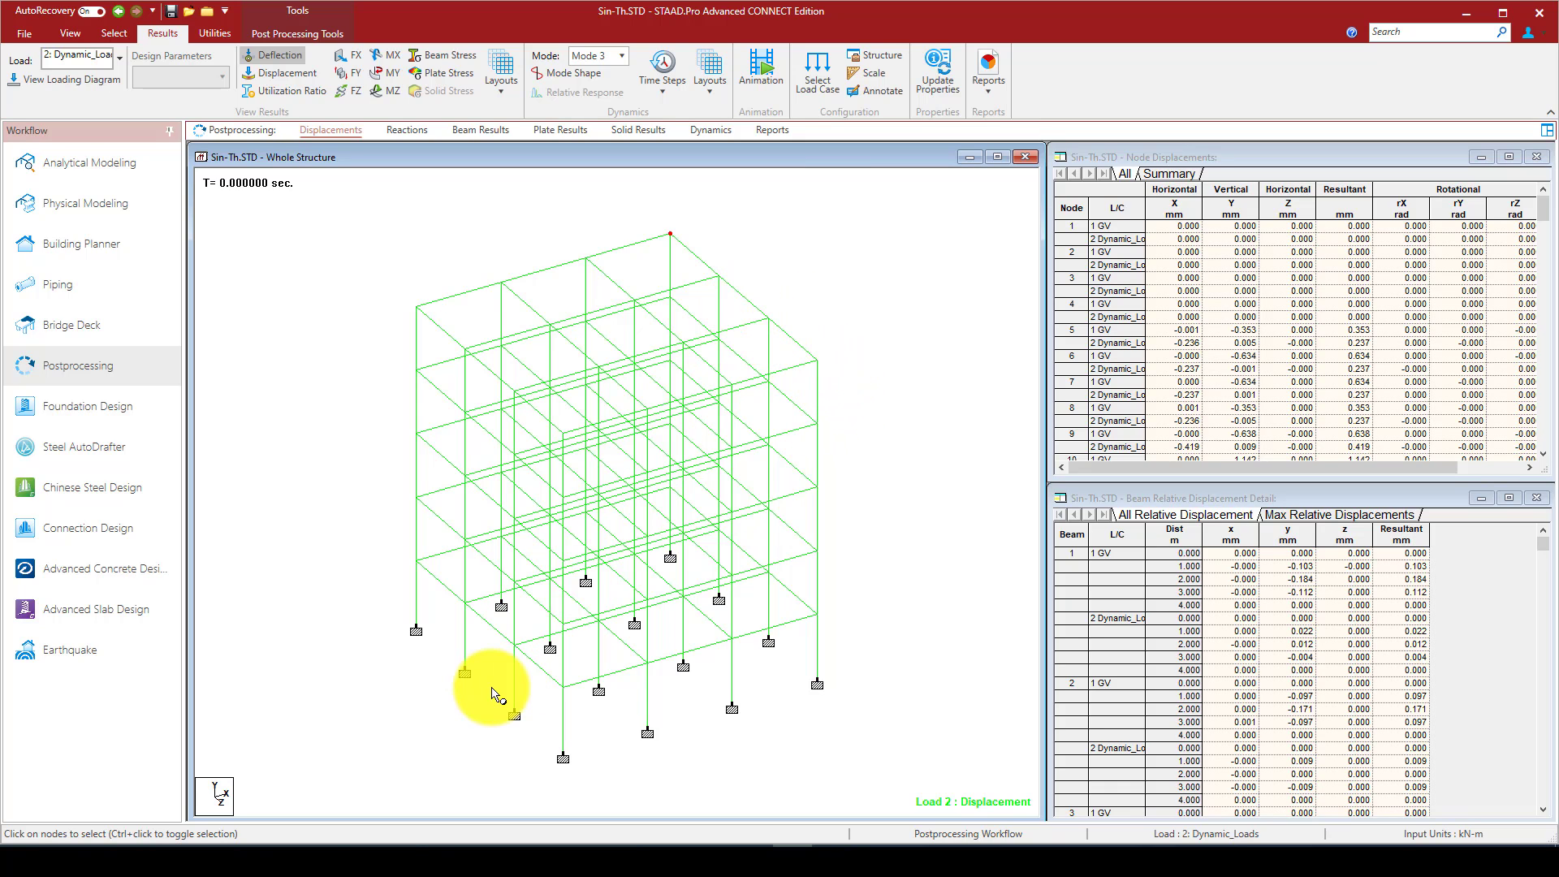
Read the Kobe ground-motion time-history example on page 2 of the Word notes
{"action": "left_click", "coordinate": [390, 843]}
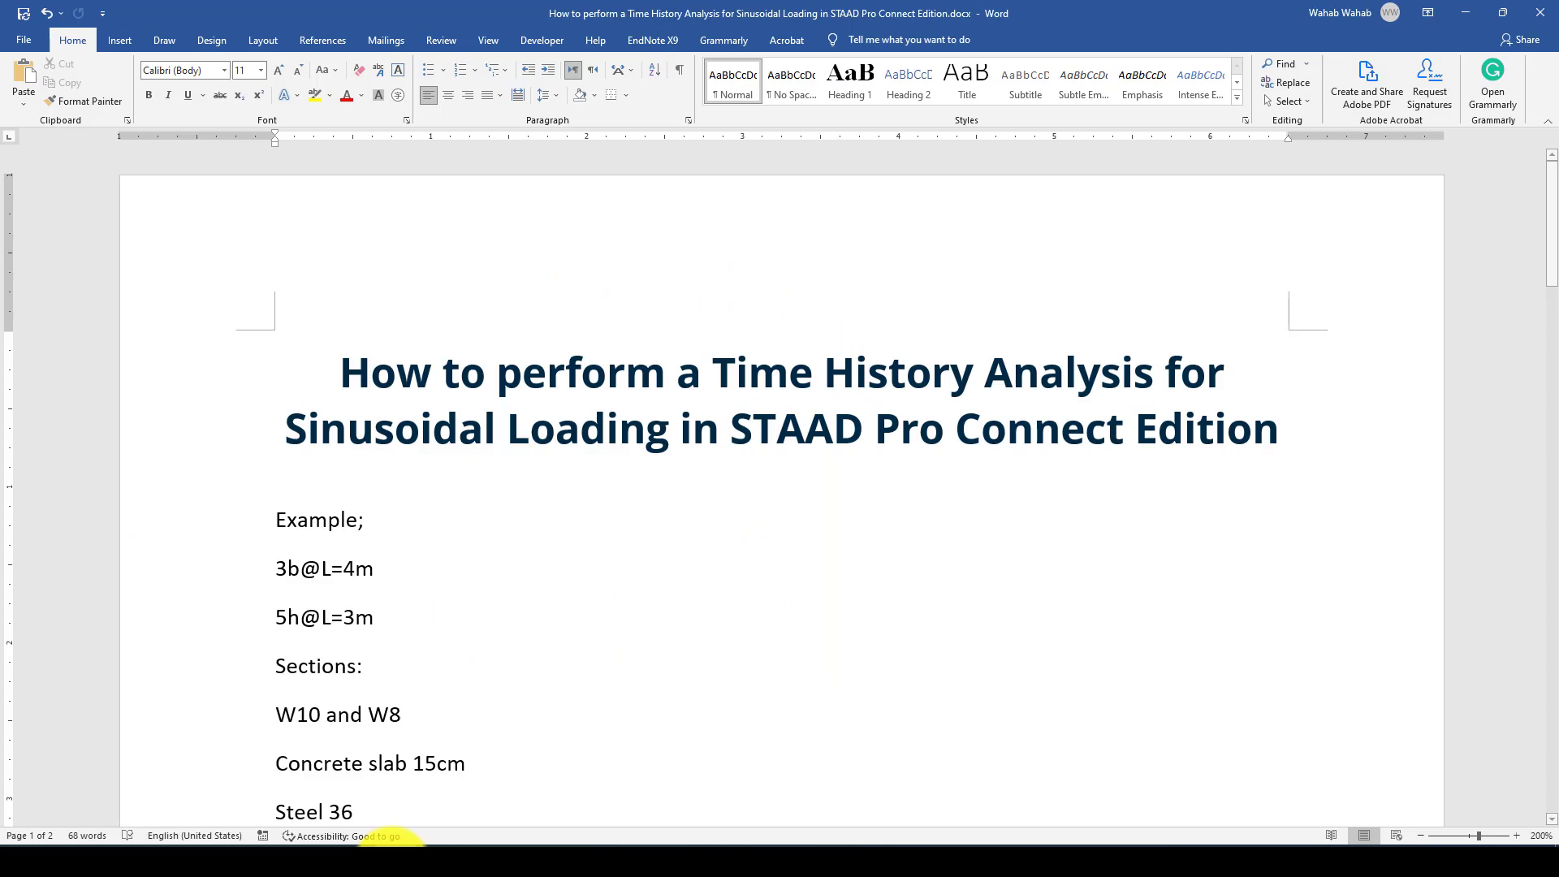
{"action": "scroll", "coordinate": [715, 592], "scroll_direction": "down", "scroll_amount": 3}
{"action": "scroll", "coordinate": [711, 587], "scroll_direction": "down", "scroll_amount": 5}
{"action": "scroll", "coordinate": [712, 588], "scroll_direction": "down", "scroll_amount": 3}
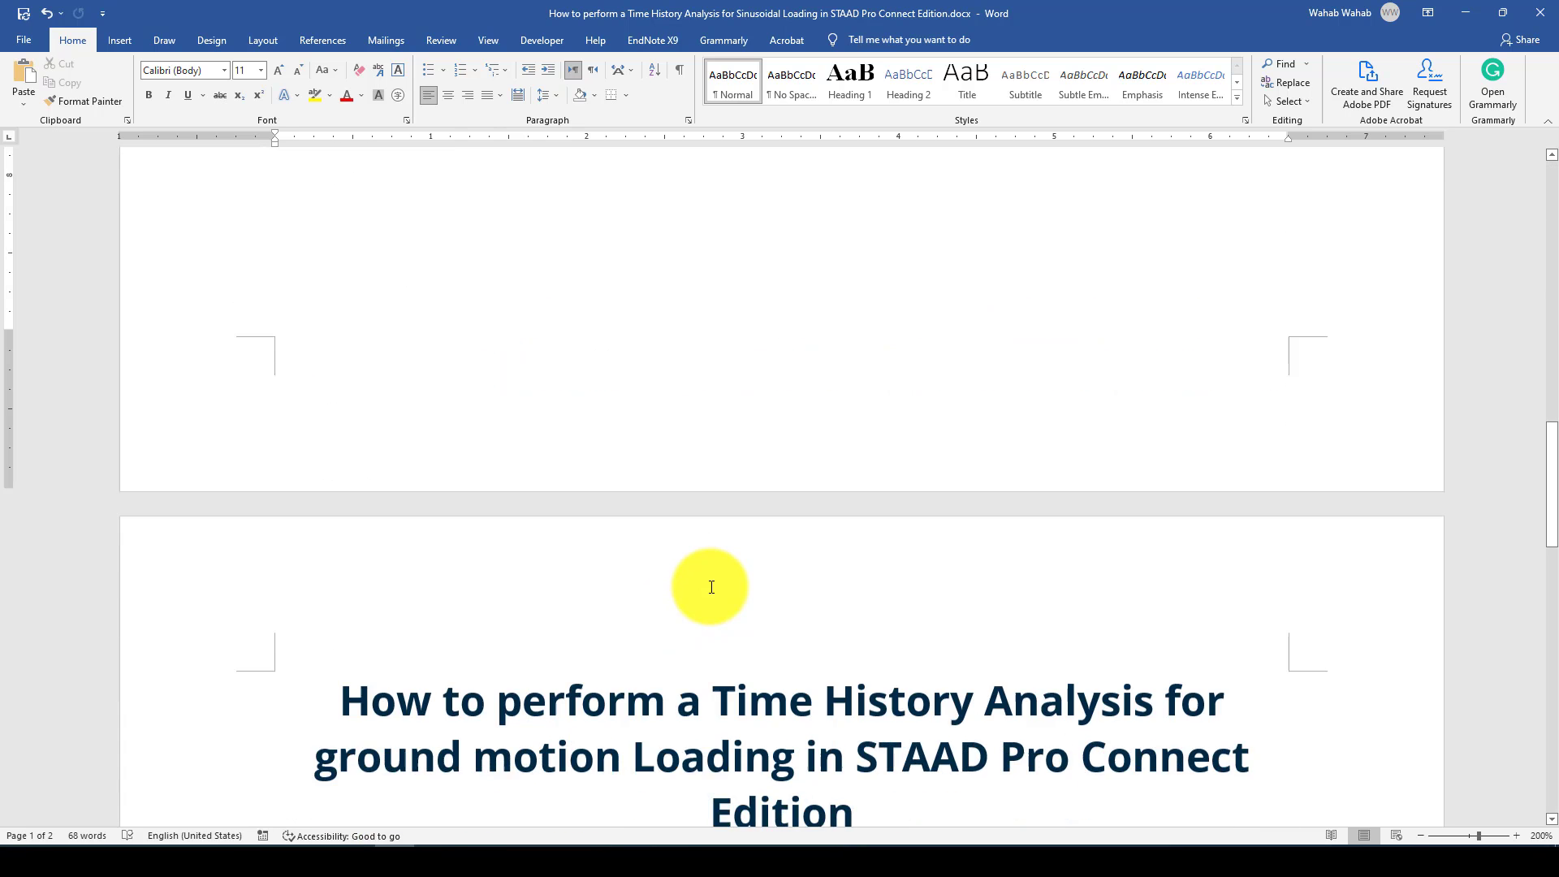
{"action": "scroll", "coordinate": [702, 536], "scroll_direction": "down", "scroll_amount": 3}
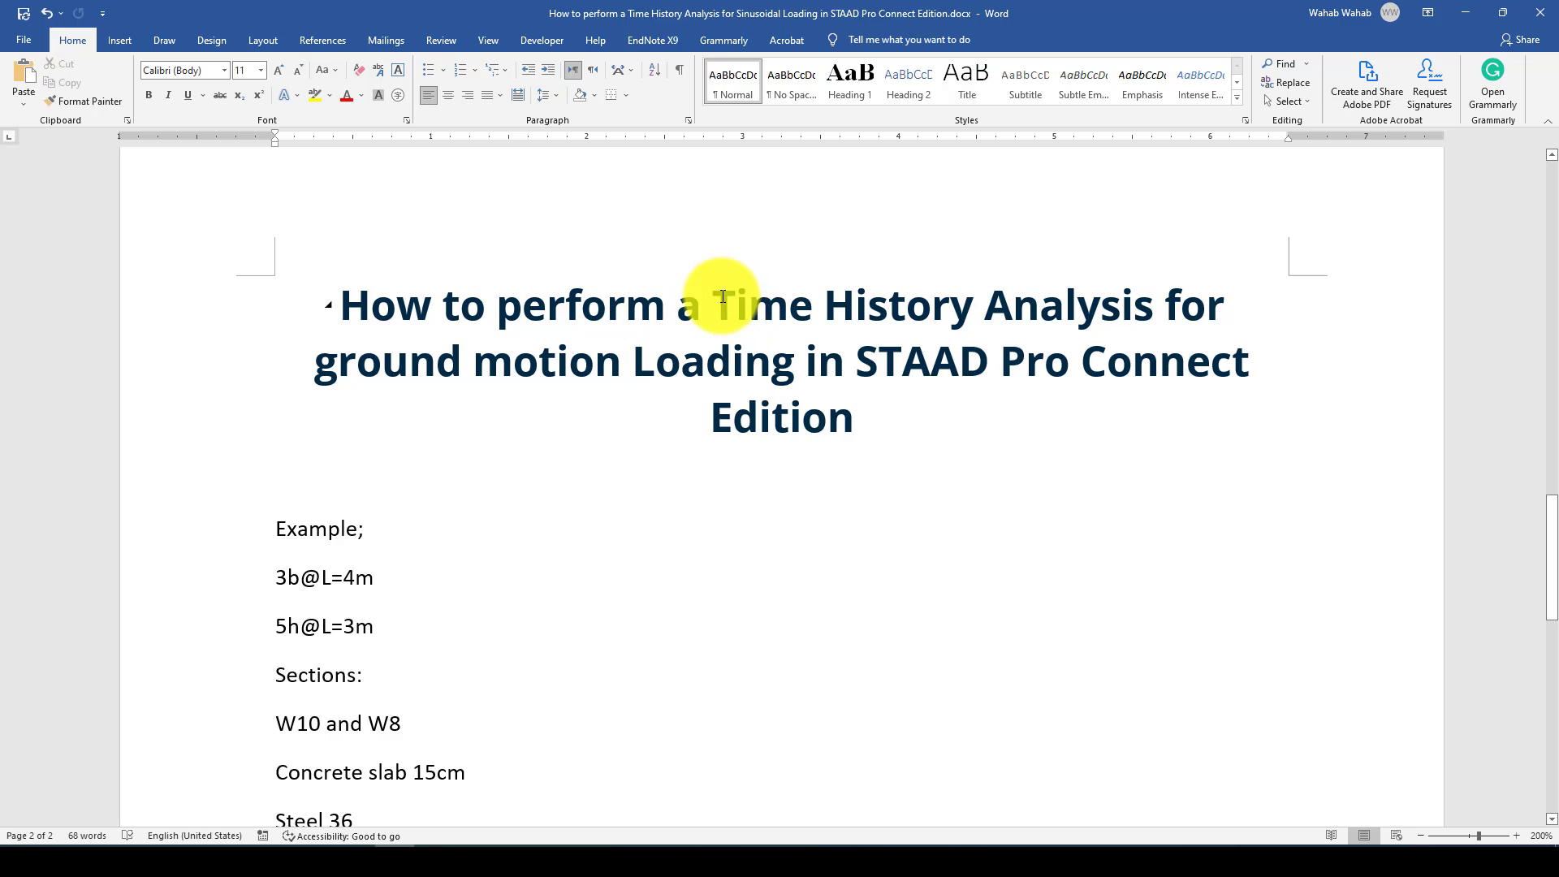
{"action": "left_click_drag", "start_coordinate": [711, 306], "coordinate": [1232, 306]}
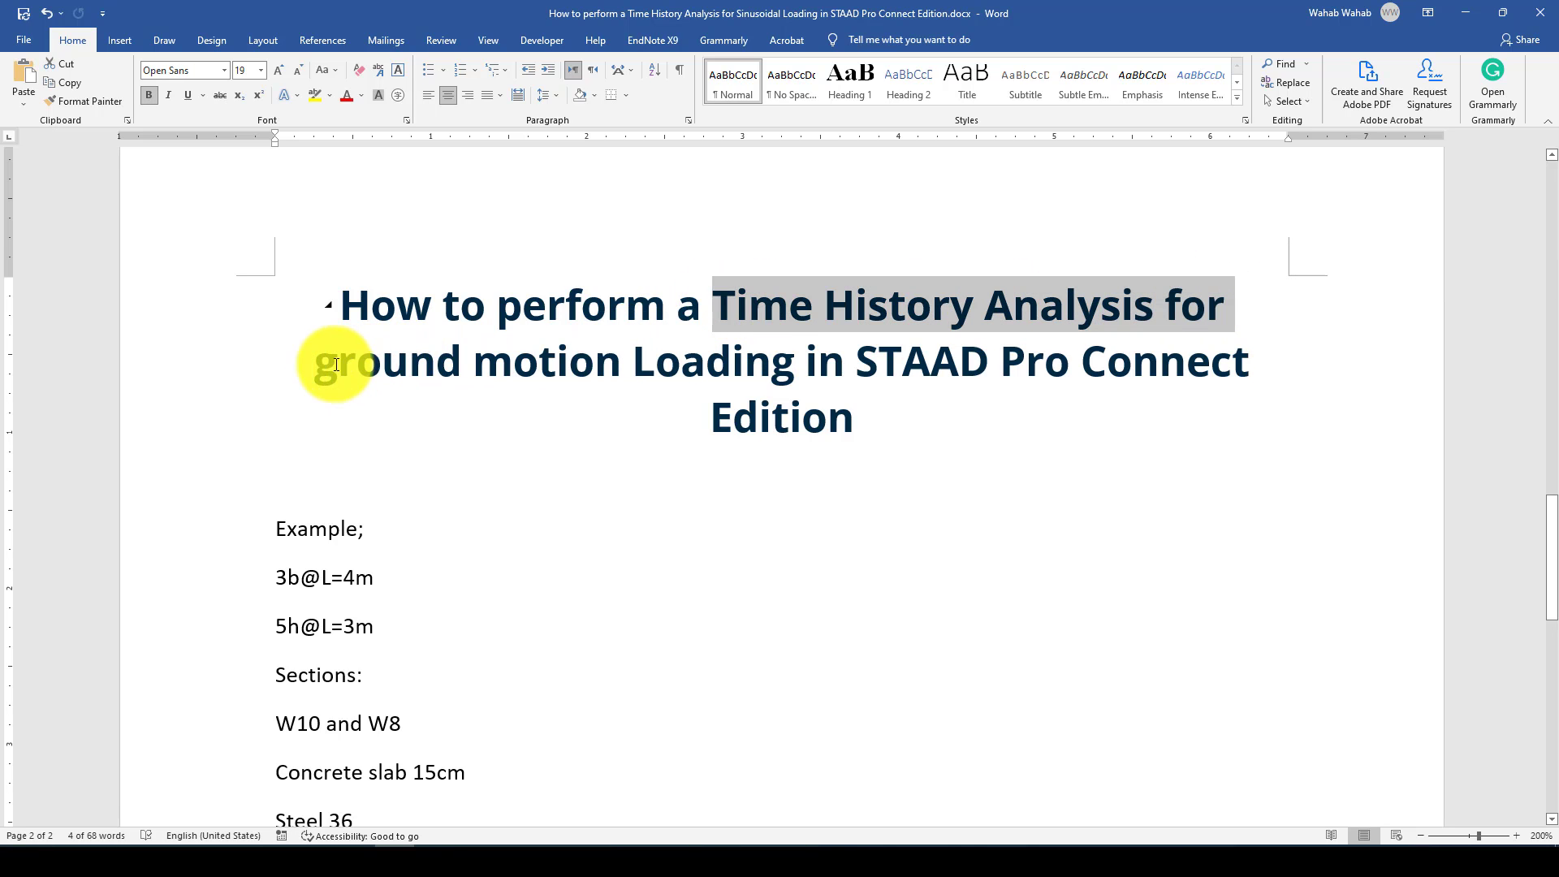
{"action": "mouse_move", "coordinate": [320, 362]}
{"action": "left_mouse_down"}
{"action": "mouse_move", "coordinate": [603, 371]}
{"action": "mouse_move", "coordinate": [319, 360]}
{"action": "left_mouse_up"}
{"action": "scroll", "coordinate": [682, 470], "scroll_direction": "down", "scroll_amount": 4}
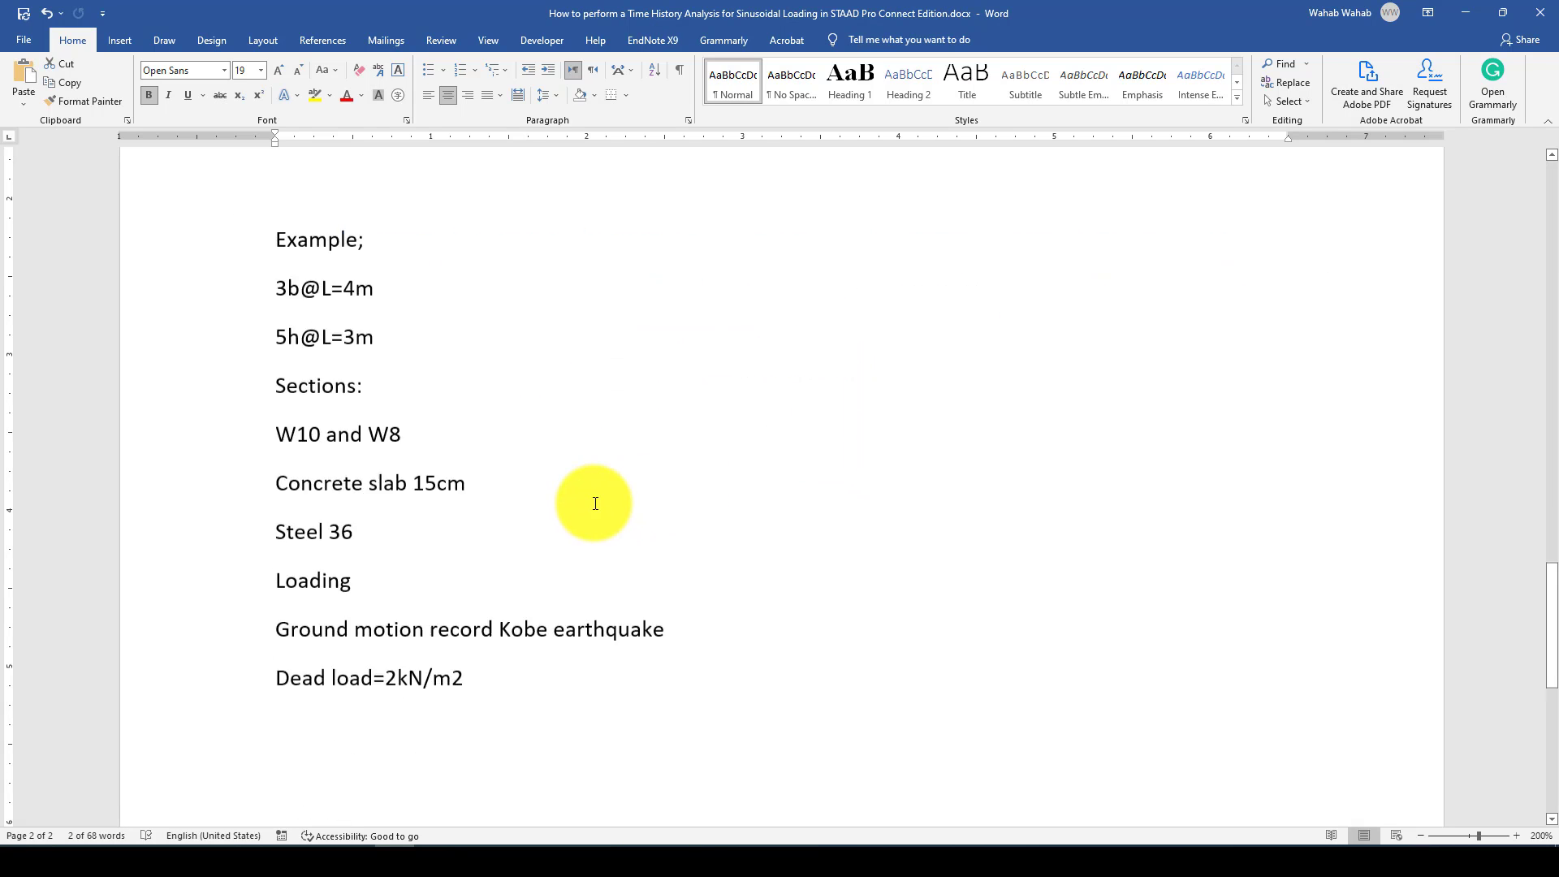
{"action": "scroll", "coordinate": [536, 402], "scroll_direction": "down", "scroll_amount": 3}
{"action": "scroll", "coordinate": [560, 365], "scroll_direction": "up", "scroll_amount": 1}
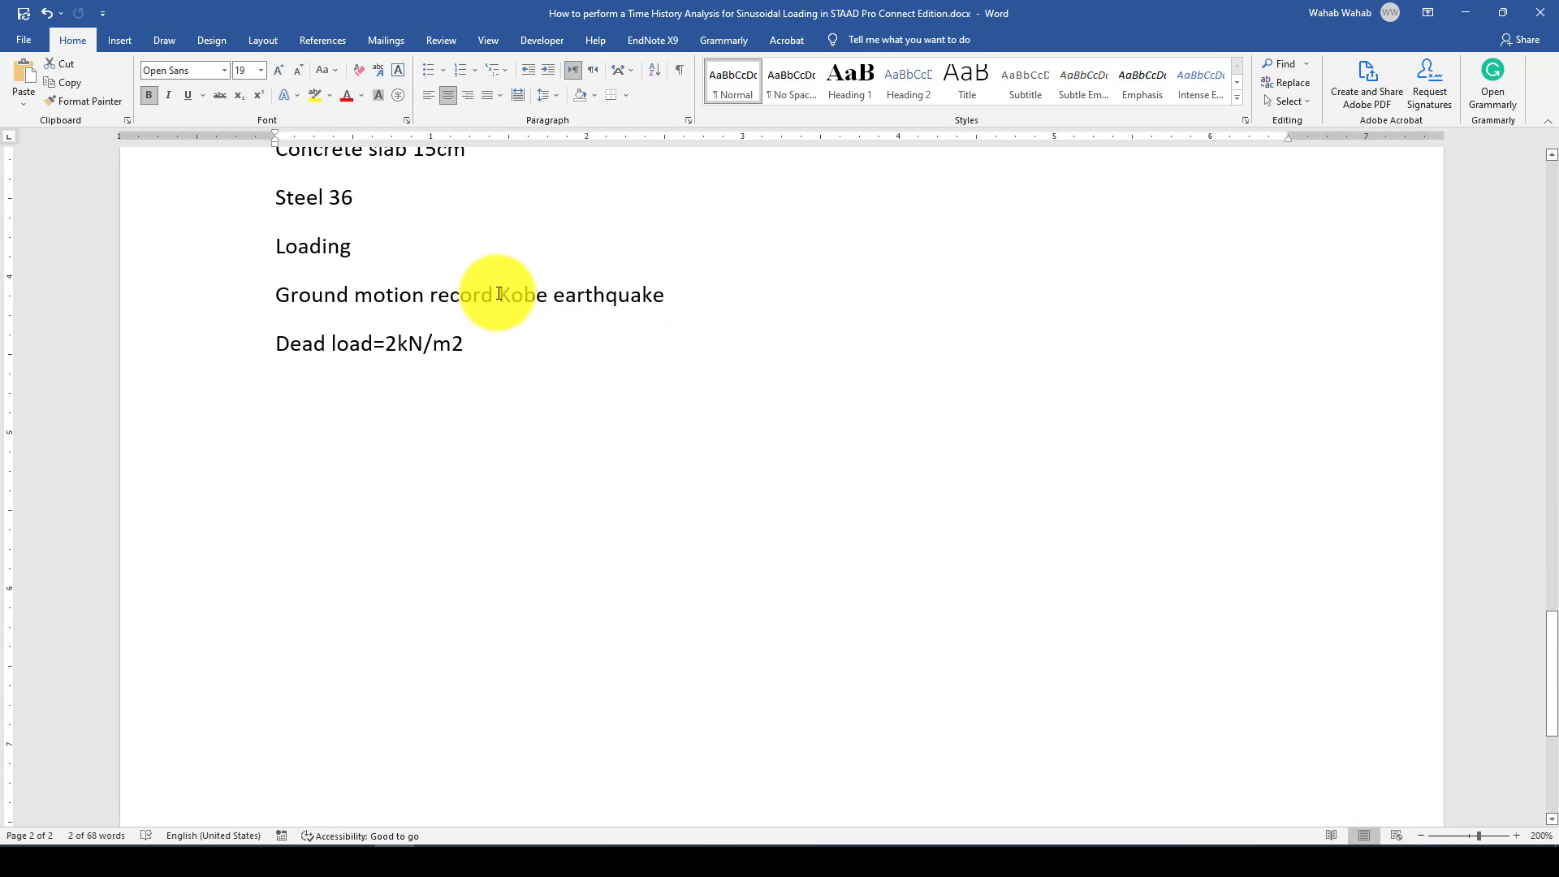
{"action": "left_click_drag", "start_coordinate": [499, 293], "coordinate": [549, 296]}
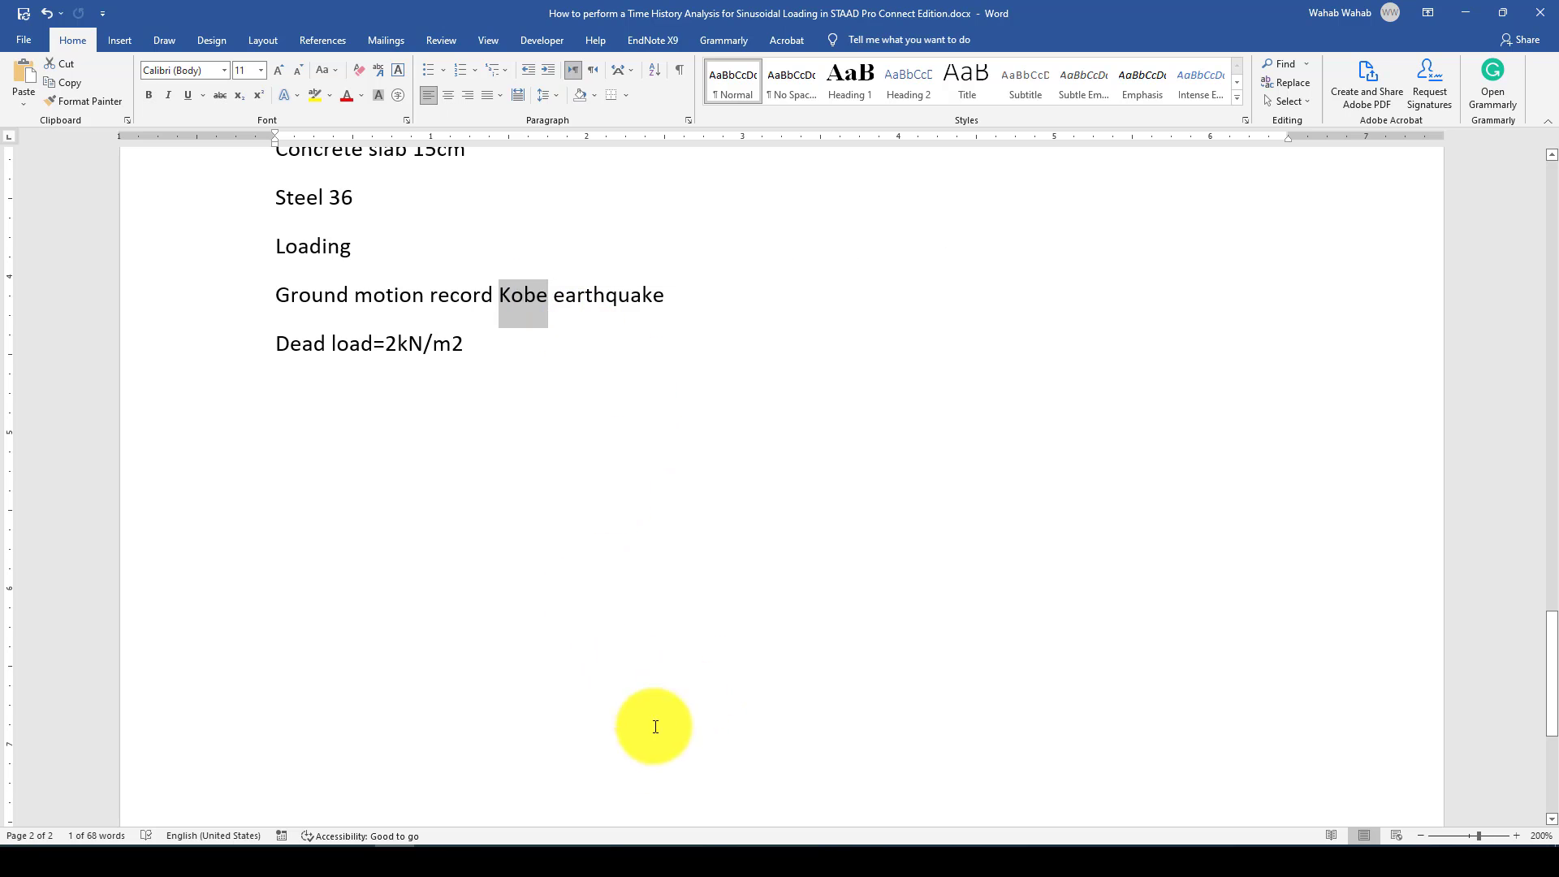
{"action": "left_click", "coordinate": [626, 447]}
{"action": "scroll", "coordinate": [610, 418], "scroll_direction": "up", "scroll_amount": 2}
{"action": "scroll", "coordinate": [580, 421], "scroll_direction": "up", "scroll_amount": 1}
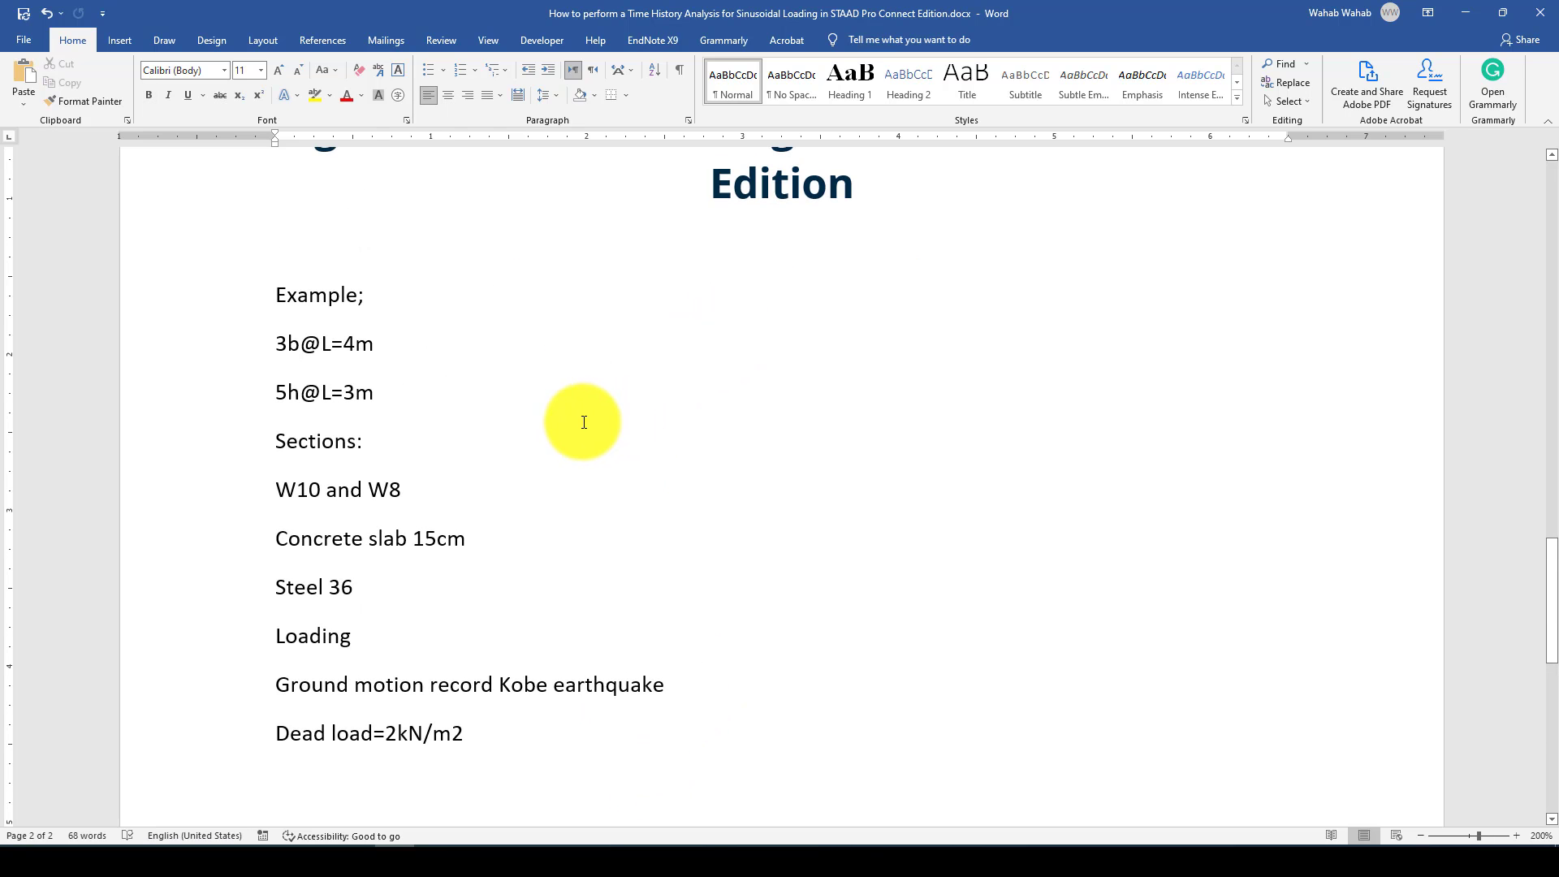
{"action": "scroll", "coordinate": [805, 549], "scroll_direction": "up", "scroll_amount": 3}
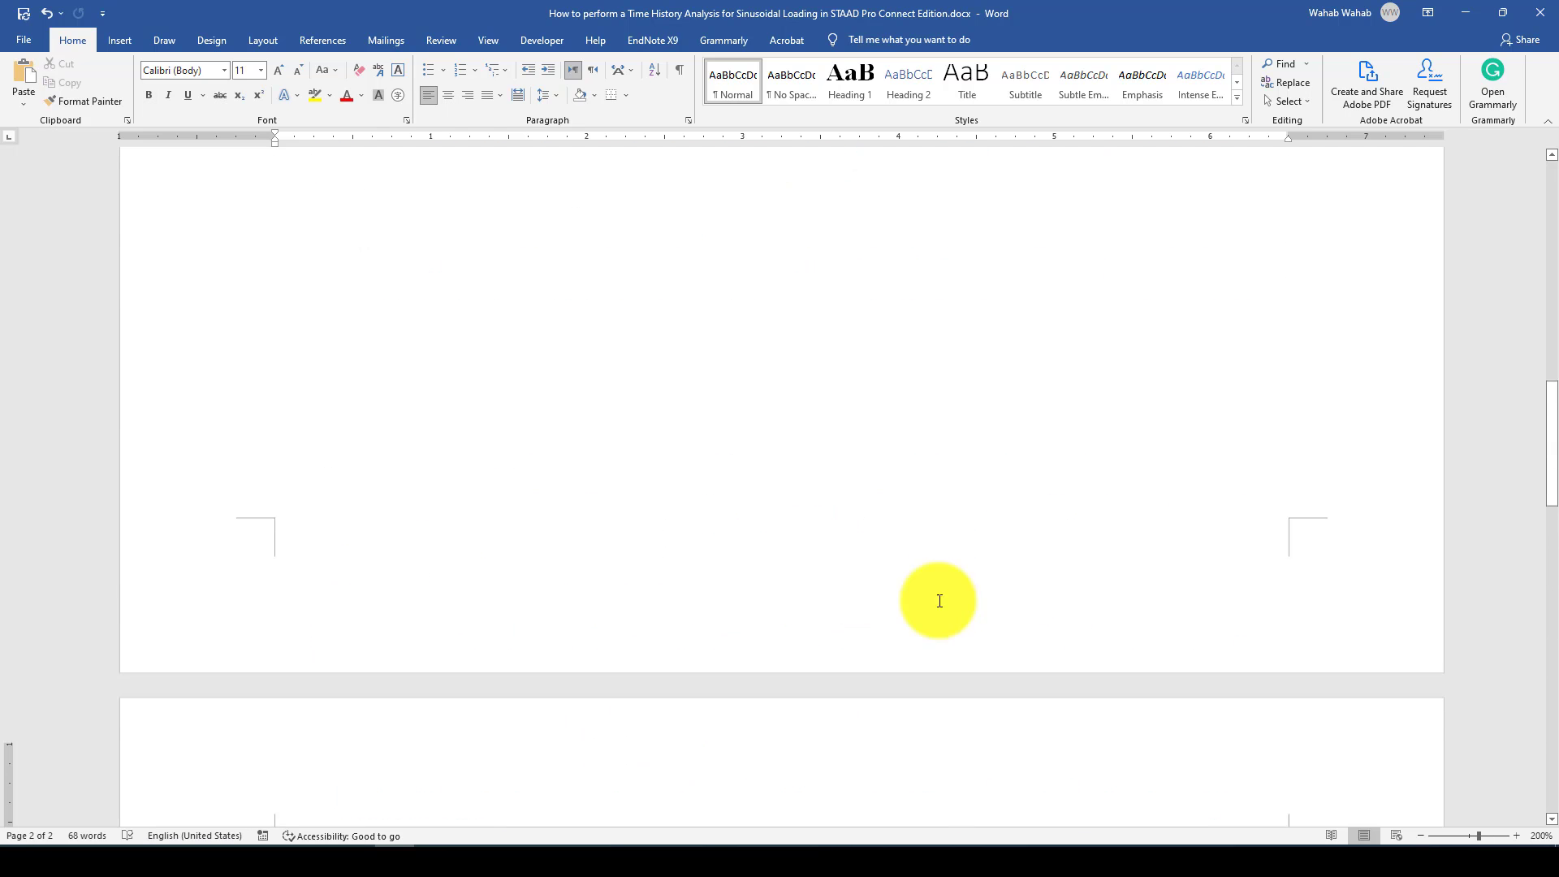